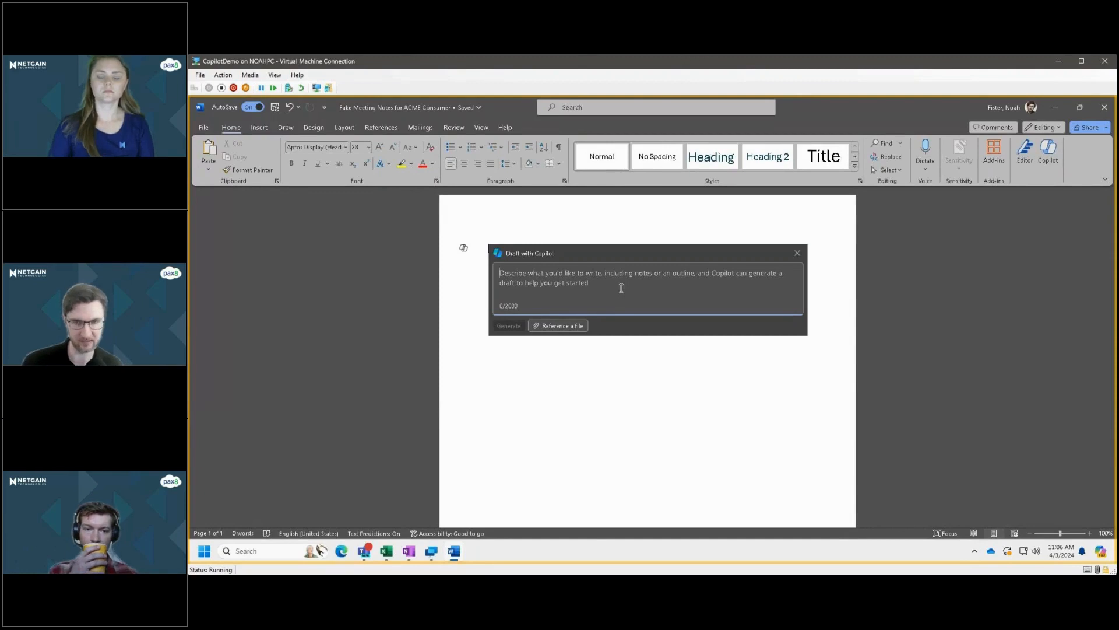
Enter the draft prompt "Create fake meeting notes for a company called "ACME Consumer, Inc." regarding the construction of a new factory in New Mexico.".
text(Create )
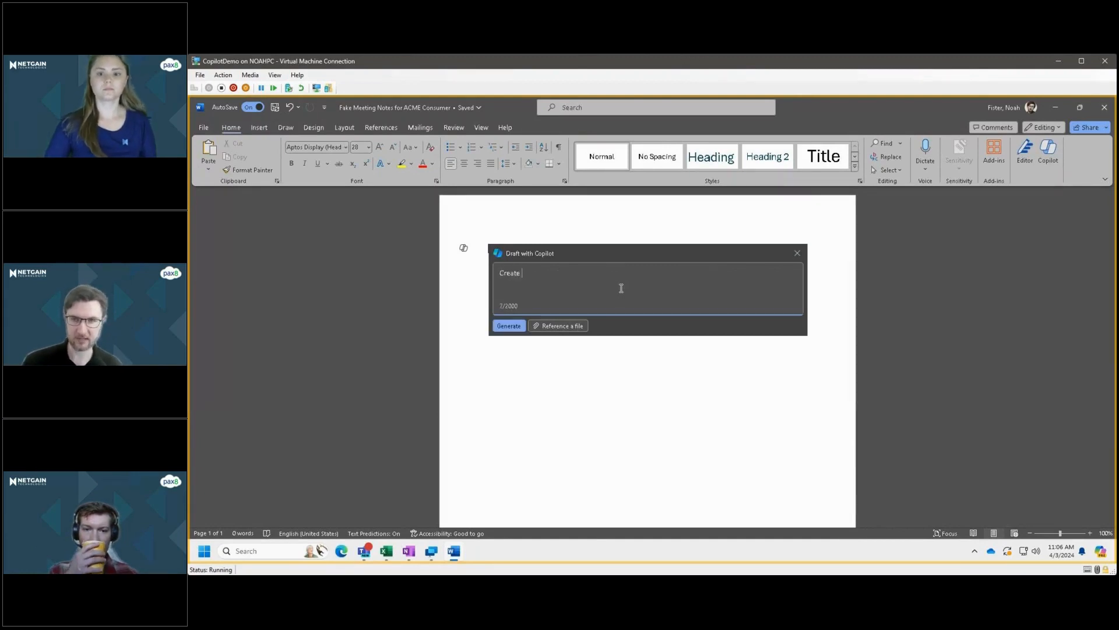
text(fake meeting notes)
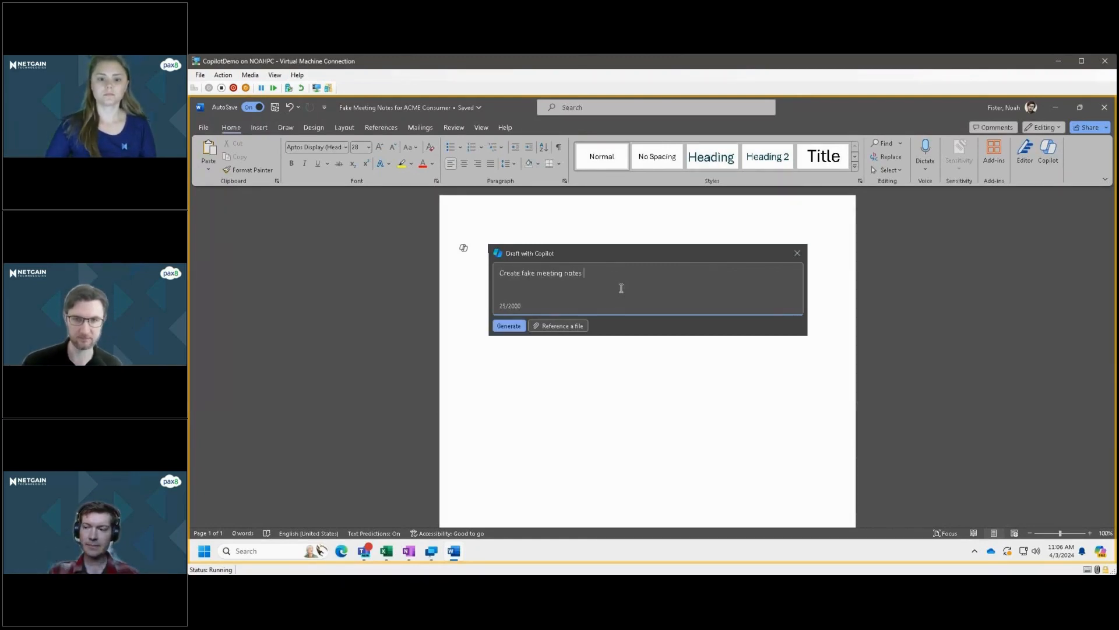
text( for a compan)
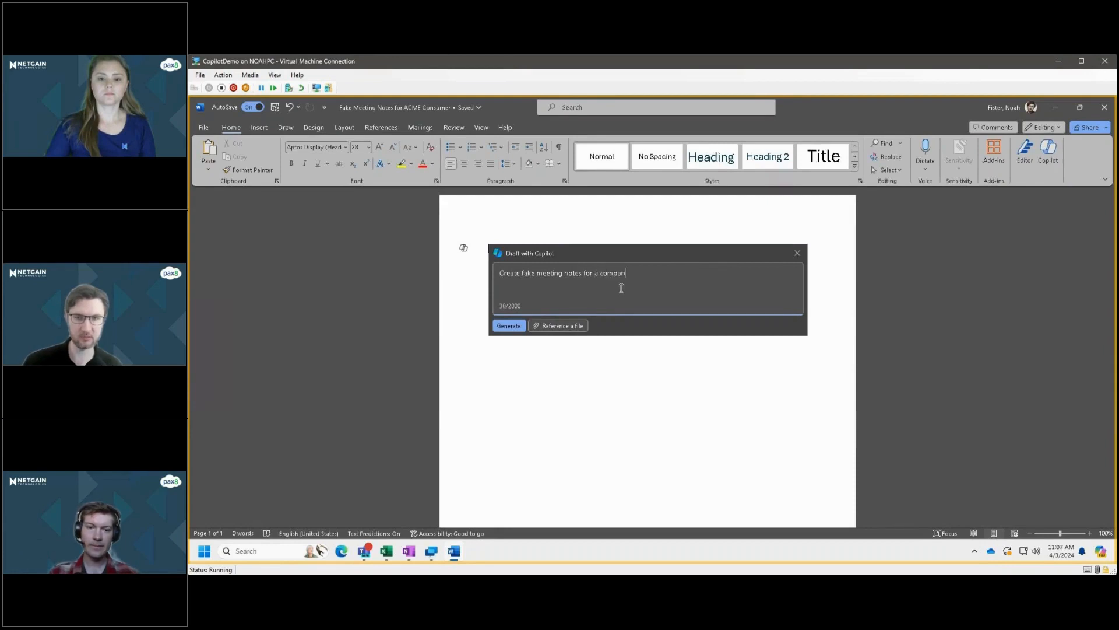
text(y called "ACME Consumer, Inc)
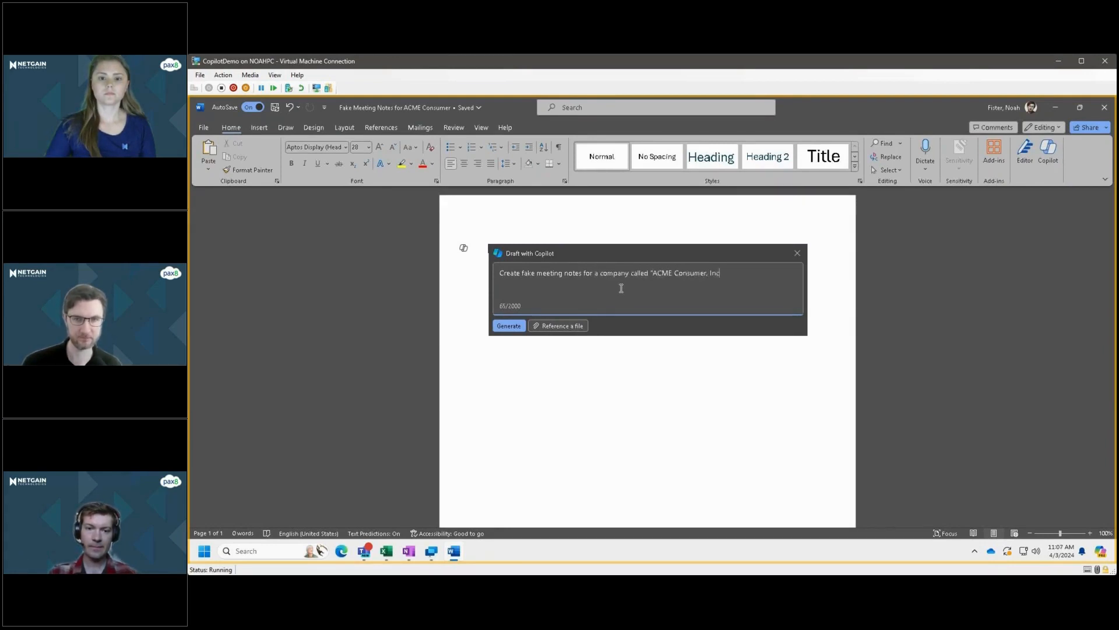
text(." reg)
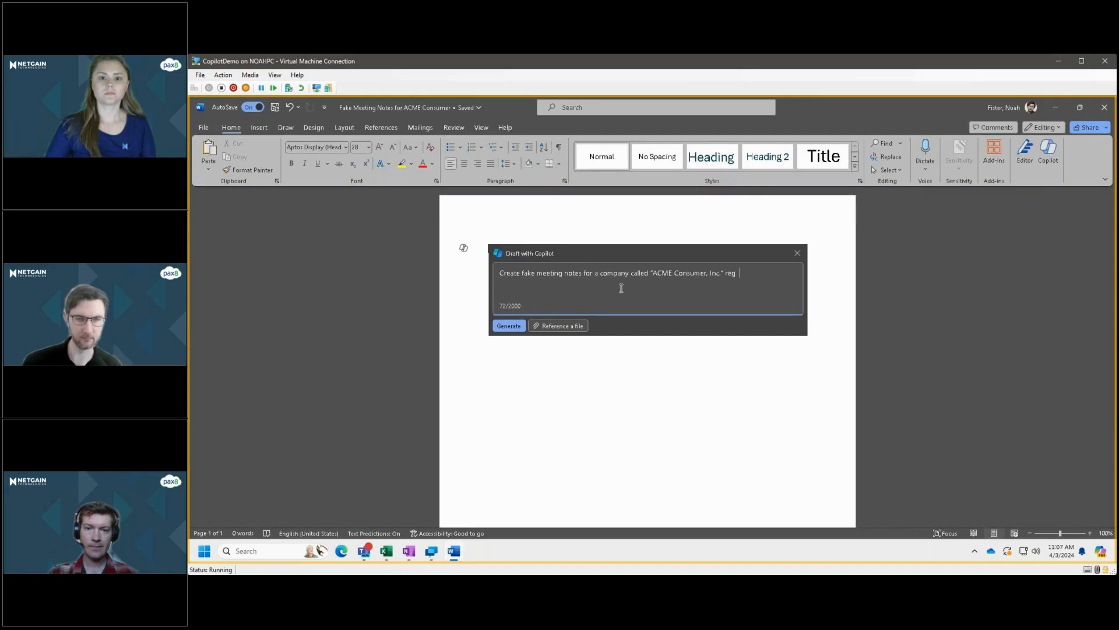
text(arding the construction of a new factory in New Mexico. IN)
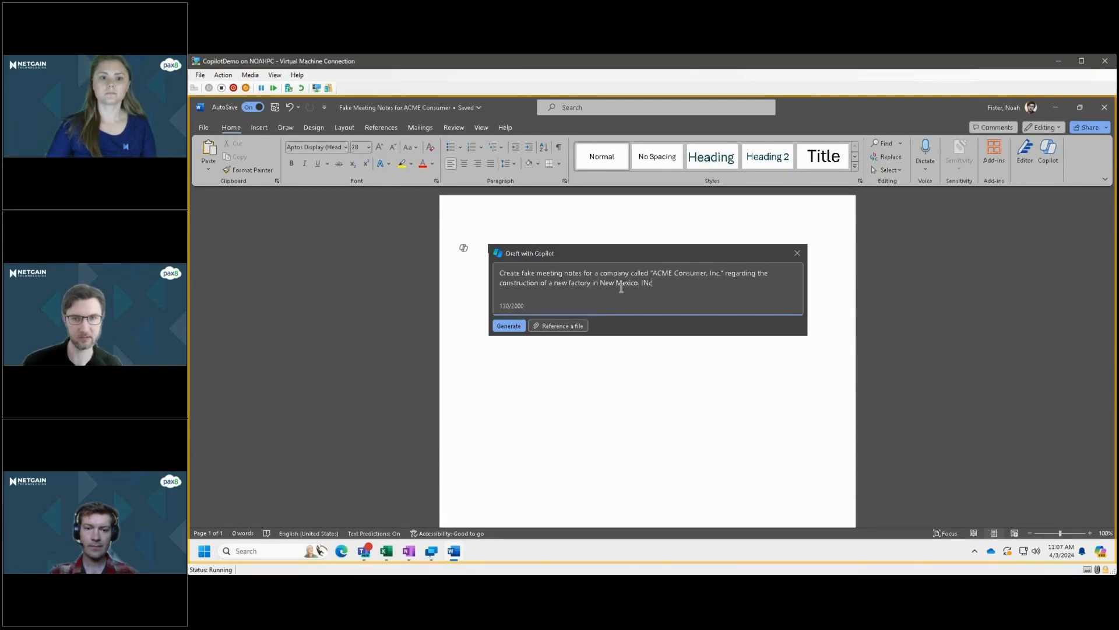
Extend the prompt with "Include those who attended, an agenda and some todos at the bottom." and generate the draft.
key(BackSpace)
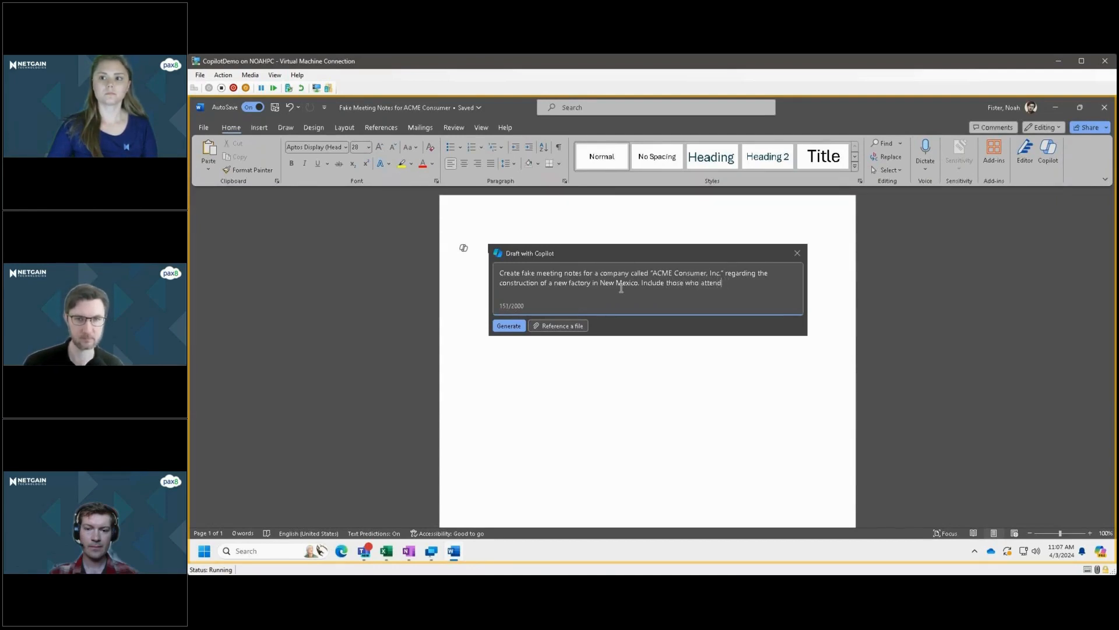
text(d, an agenda a)
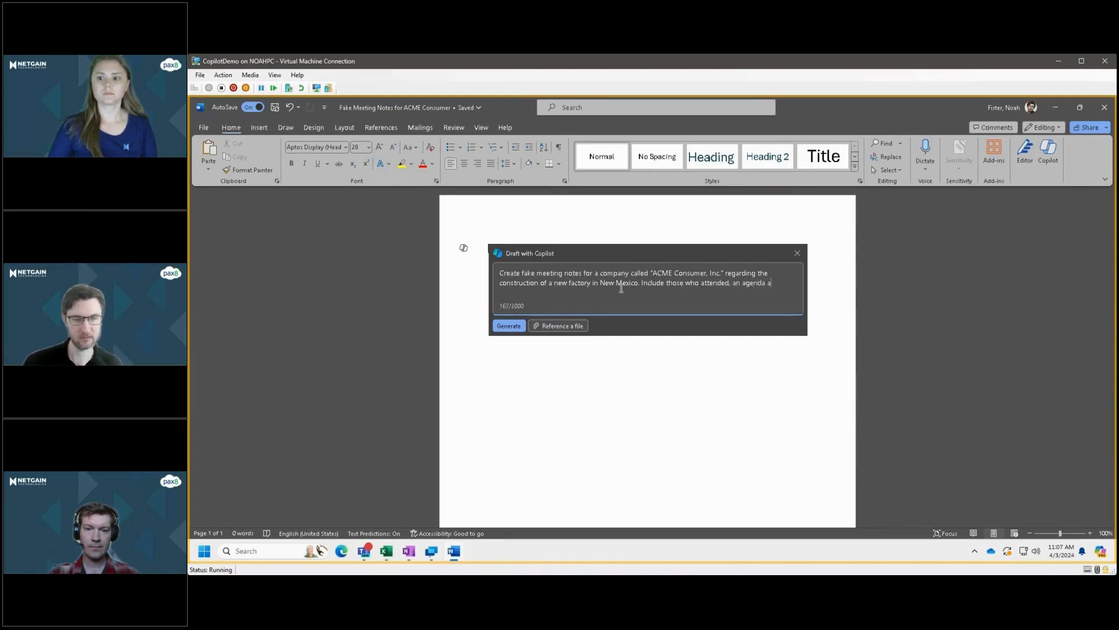
text(nd some todos at the bottom.)
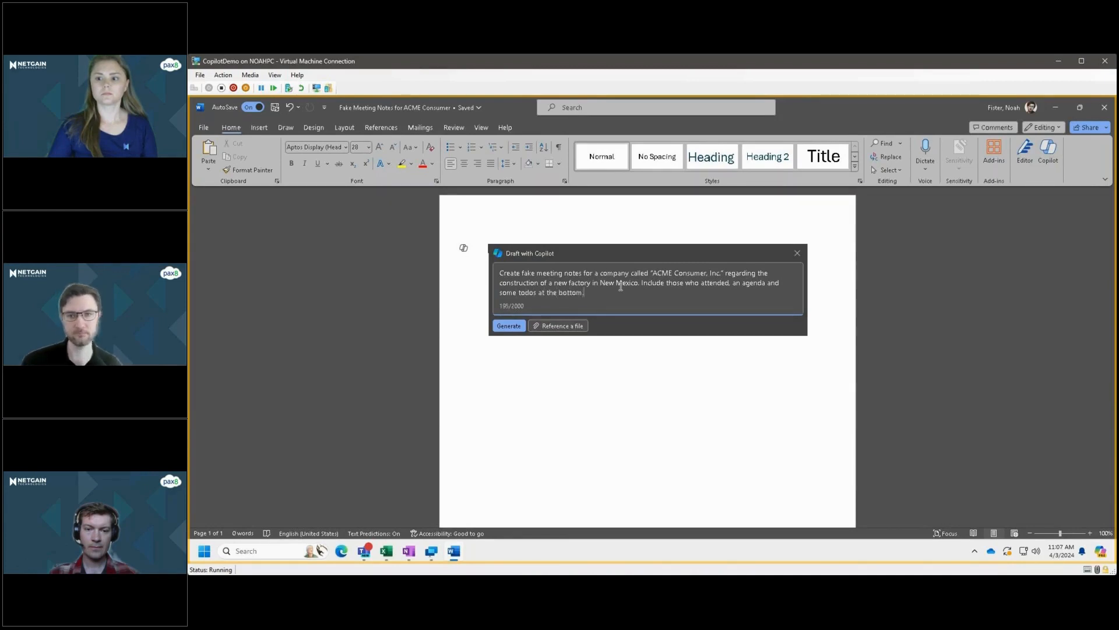
click(507, 326)
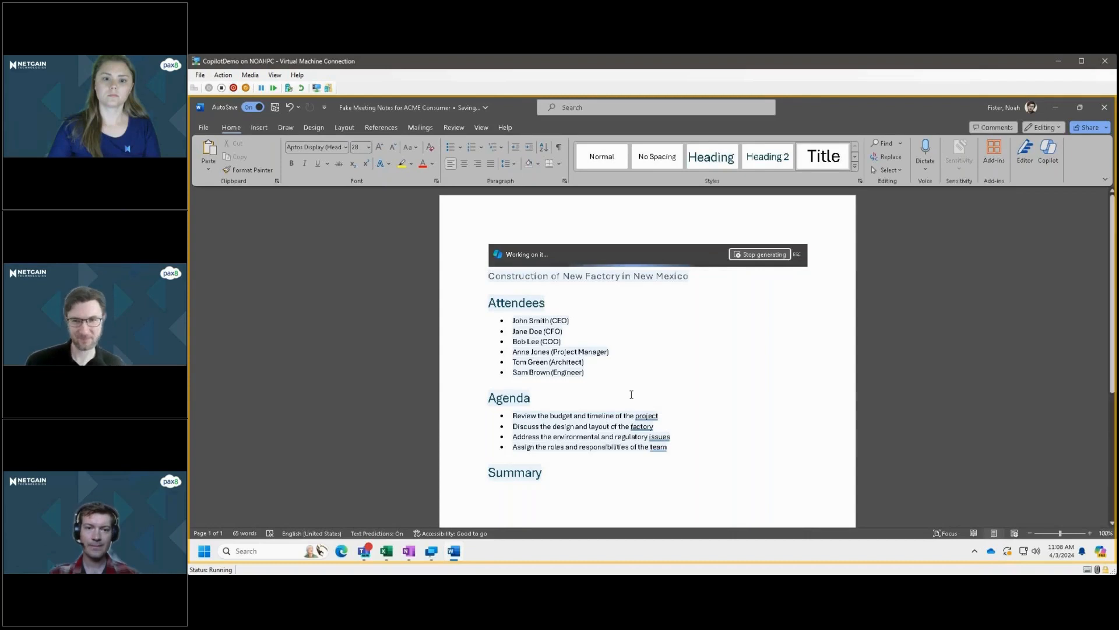
Examine the attendees, agenda, summary and action items of the meeting notes while Copilot drafts them.
scroll(641, 383, down, 5)
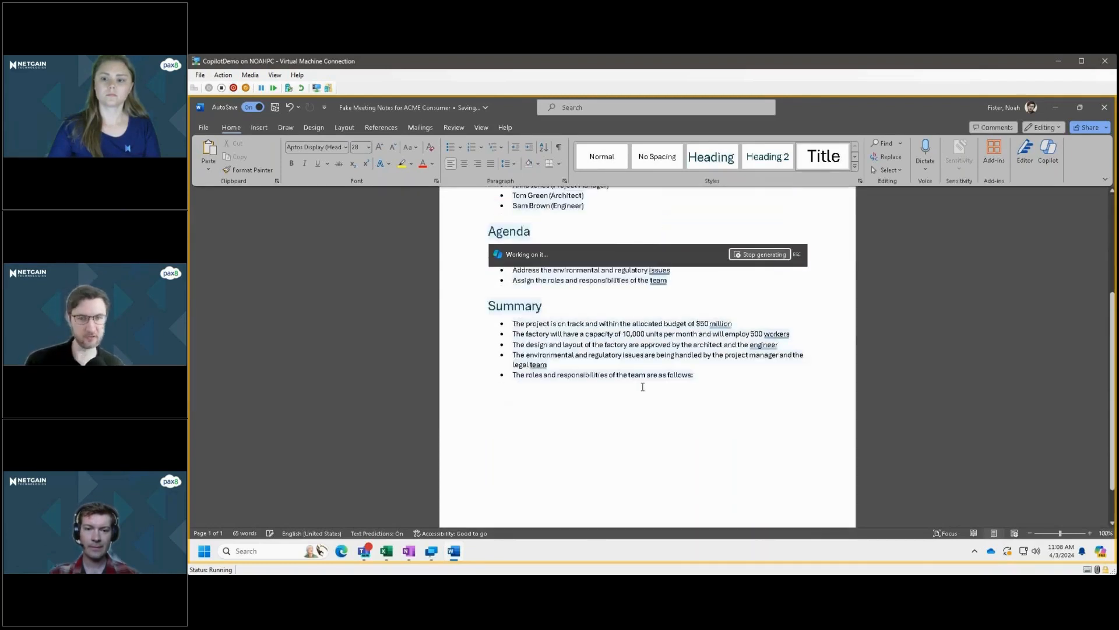
scroll(643, 386, down, 2)
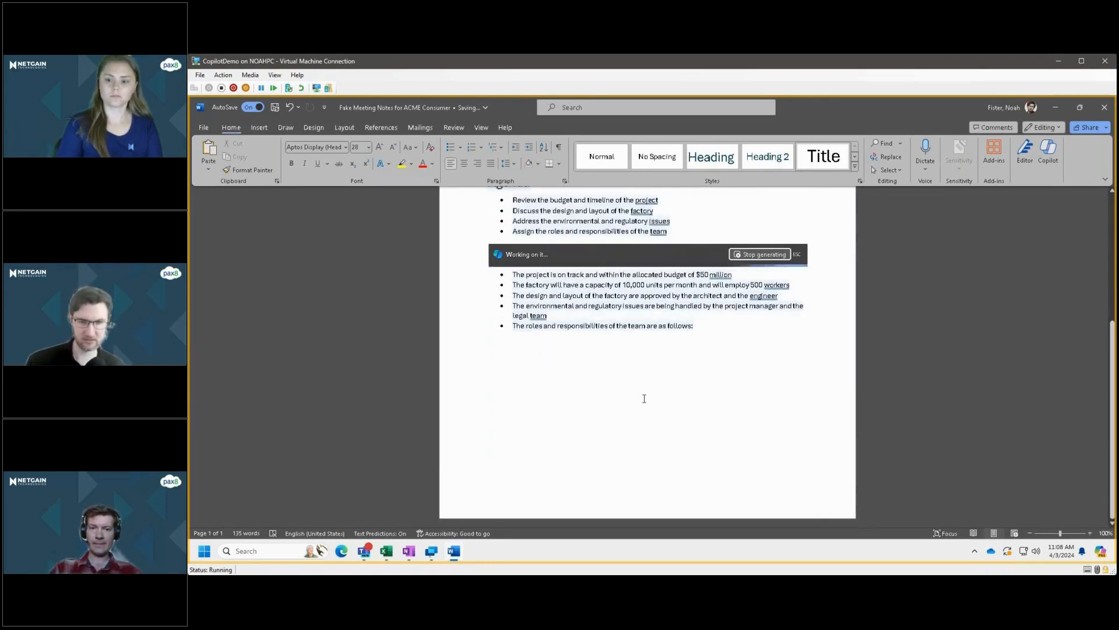
scroll(641, 407, up, 4)
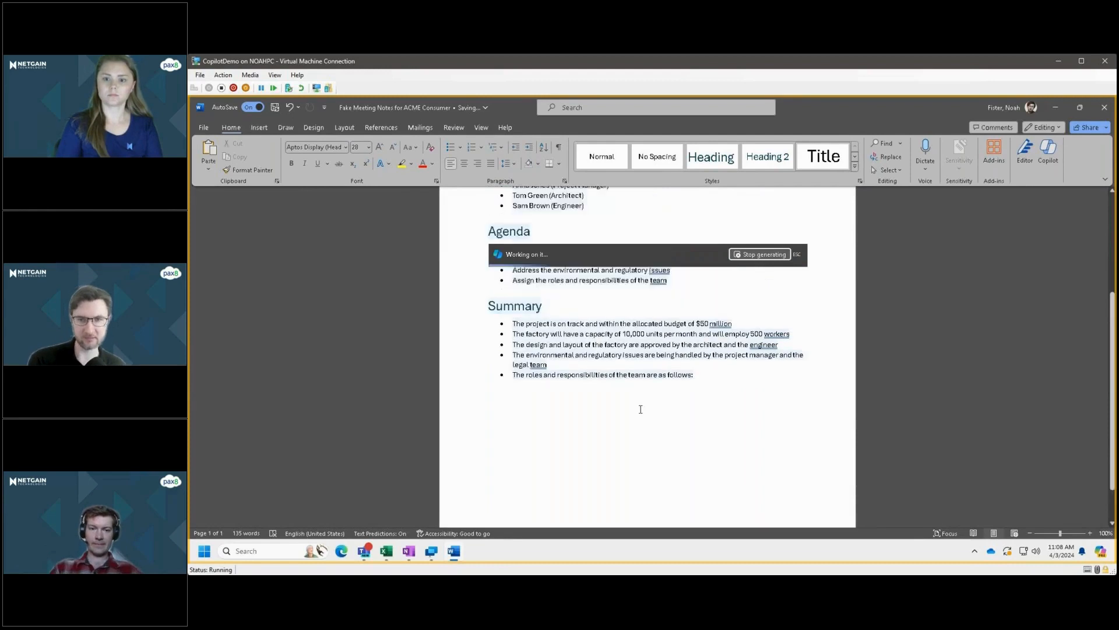
scroll(642, 408, up, 3)
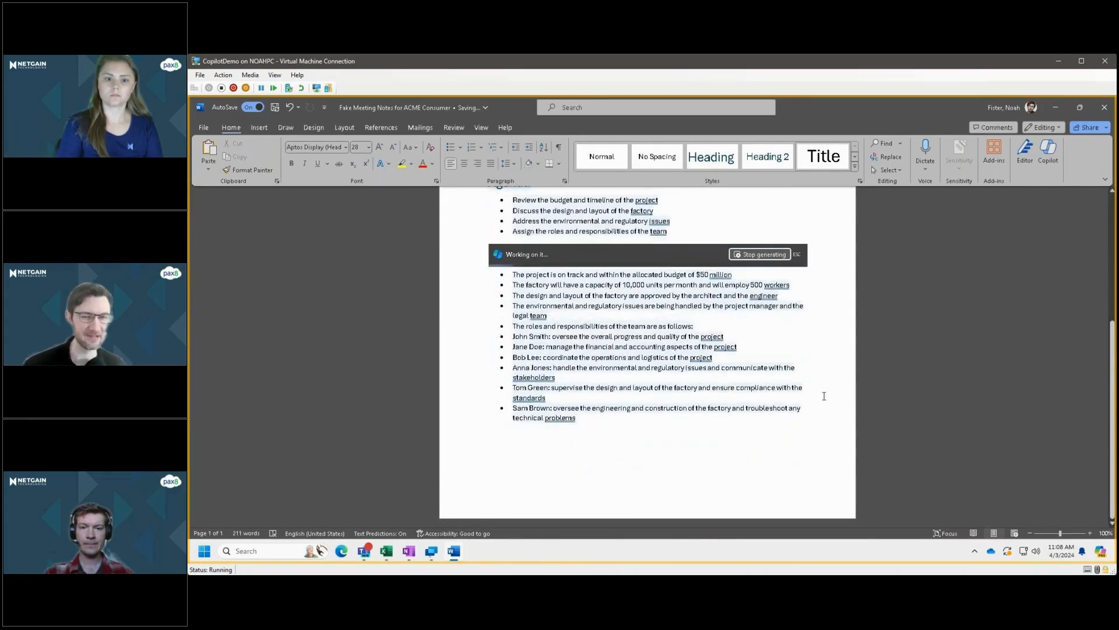
scroll(824, 396, up, 7)
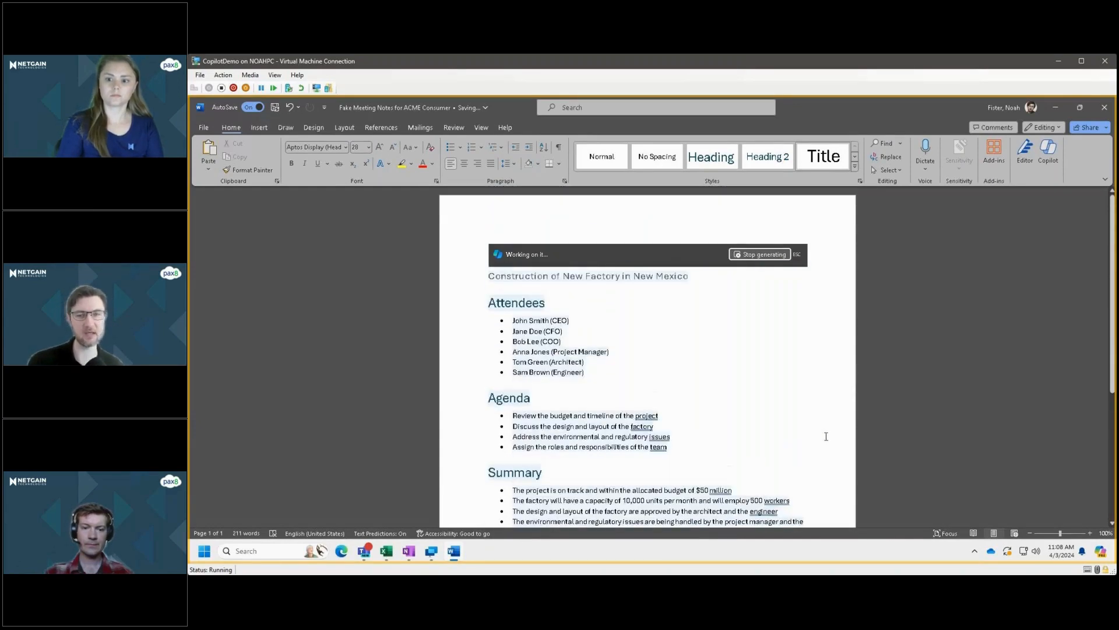
scroll(872, 433, down, 3)
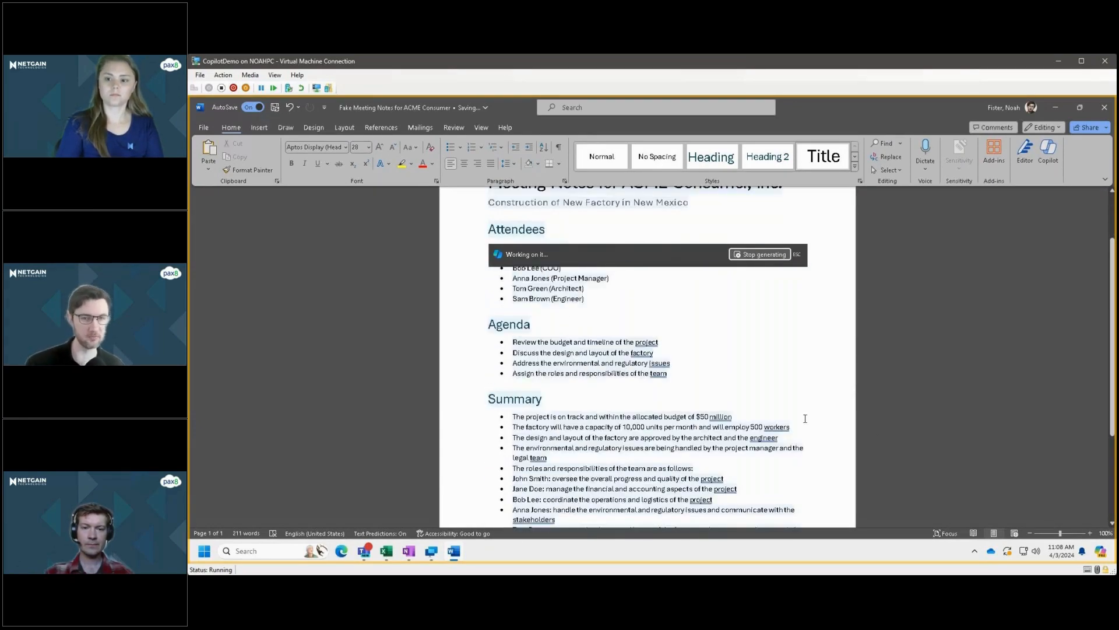
scroll(805, 419, down, 9)
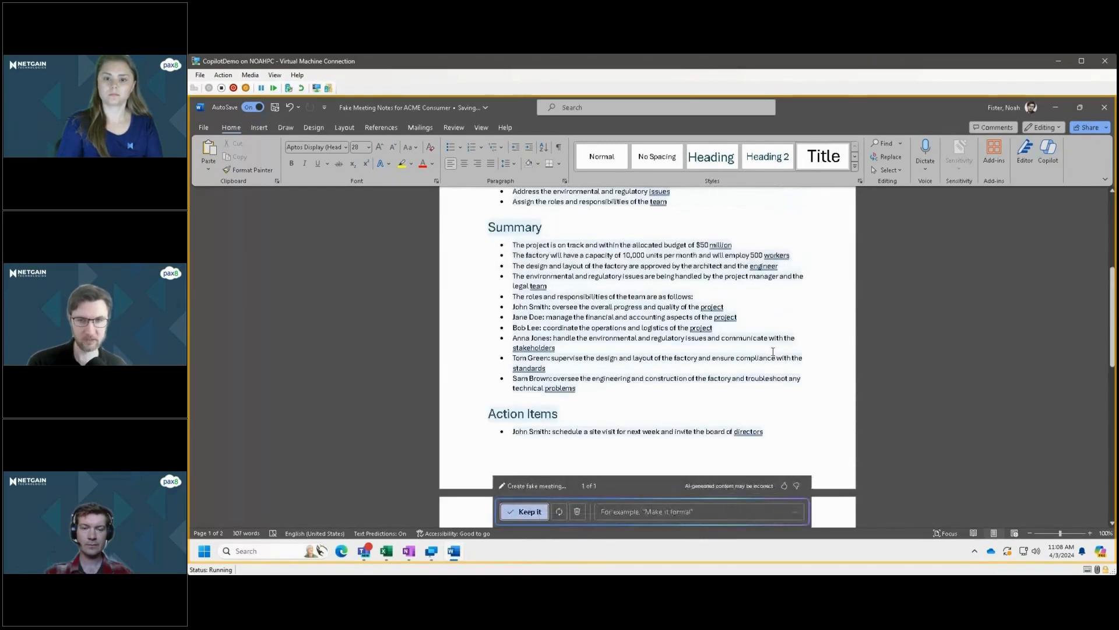
scroll(595, 468, up, 3)
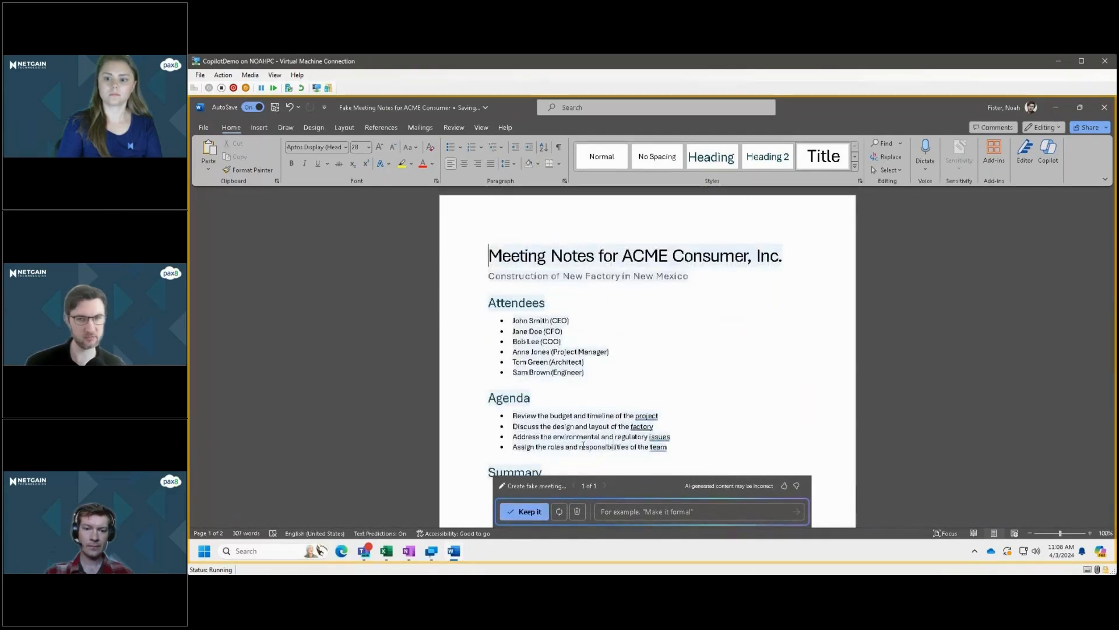
Check the draft through to its last action items and keep the generated meeting notes.
scroll(1014, 356, down, 9)
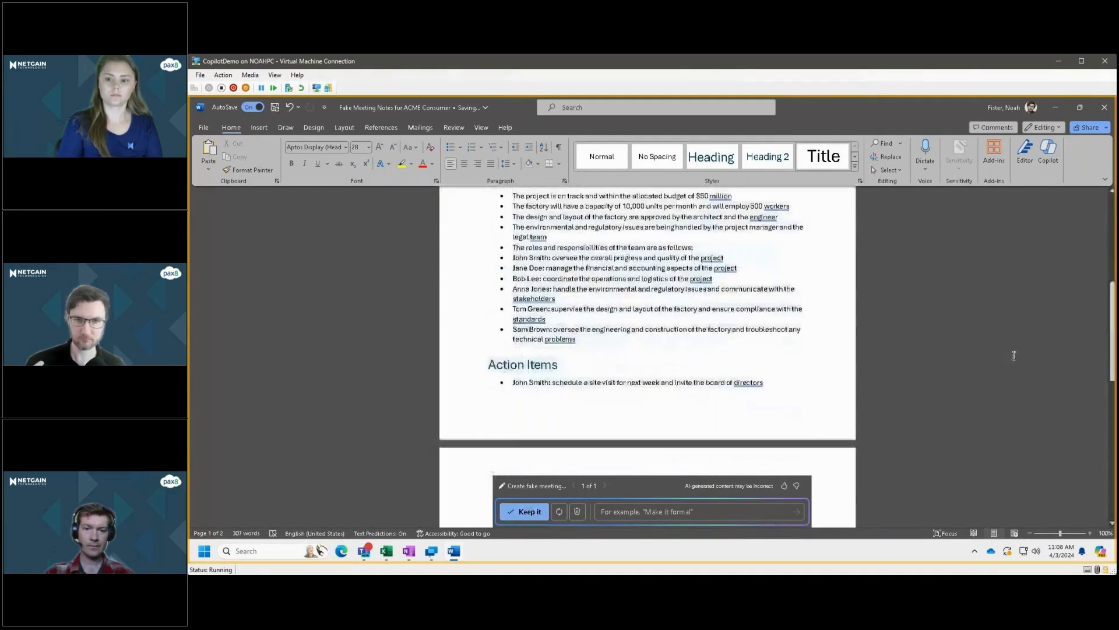
drag(1111, 313, 1096, 434)
scroll(659, 487, up, 4)
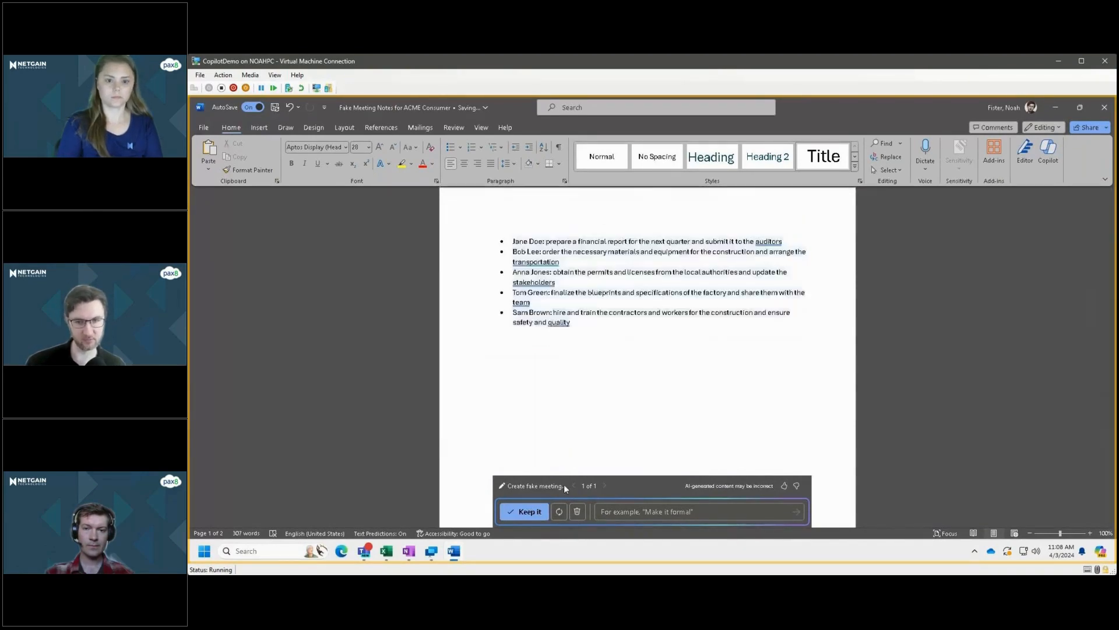
click(528, 511)
Read through the kept meeting notes from the title and attendees down to the action items on the second page.
scroll(641, 408, up, 8)
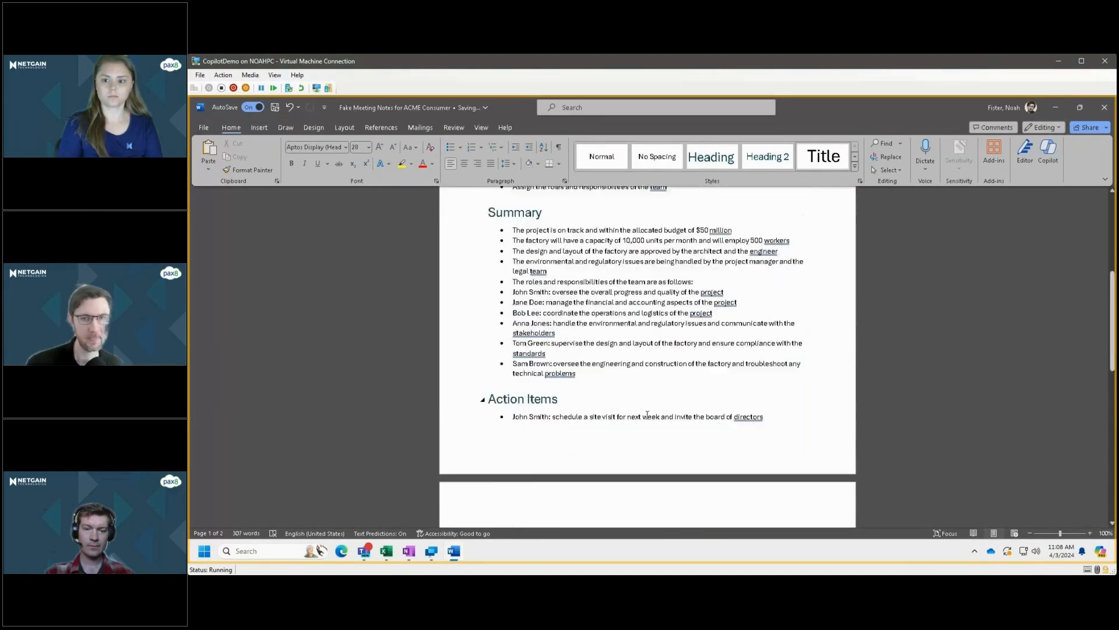
scroll(647, 414, up, 6)
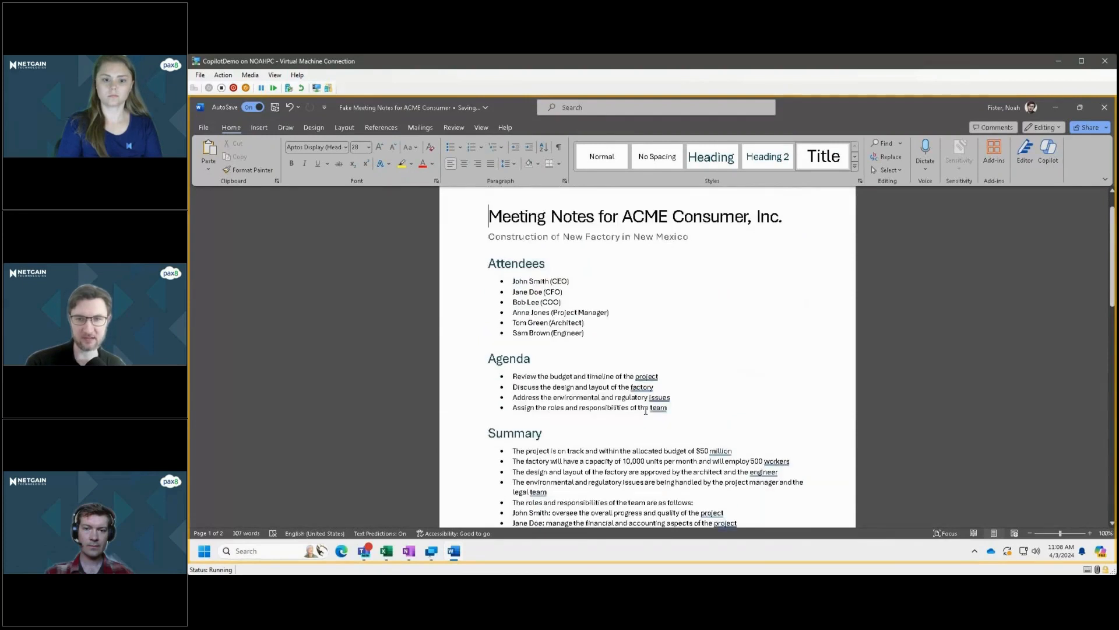
scroll(646, 411, up, 1)
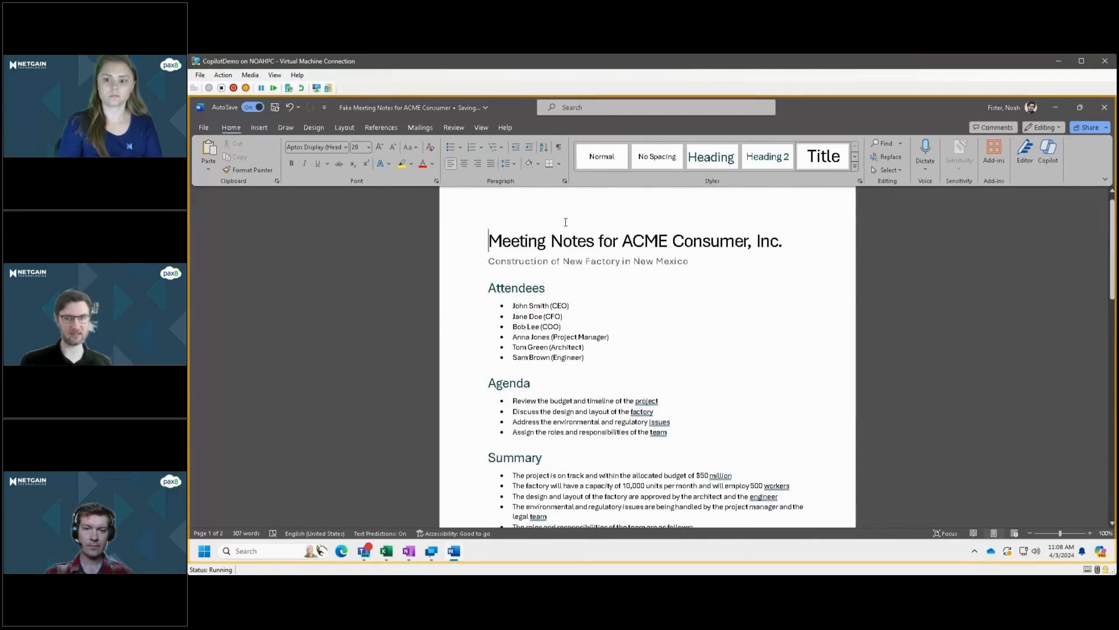
scroll(680, 343, down, 5)
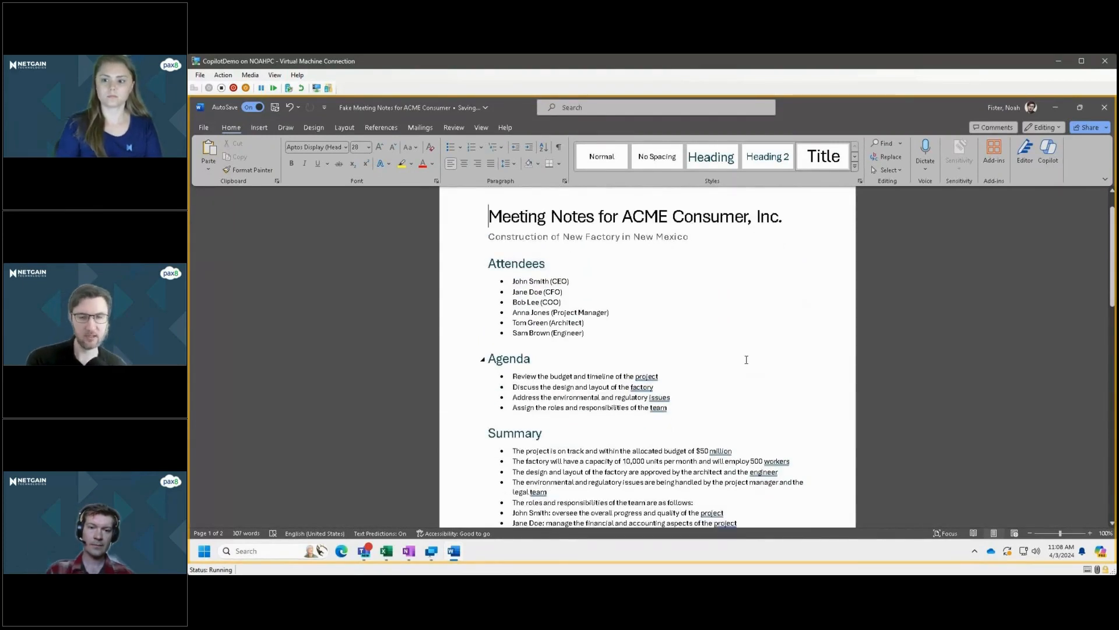
scroll(679, 324, down, 2)
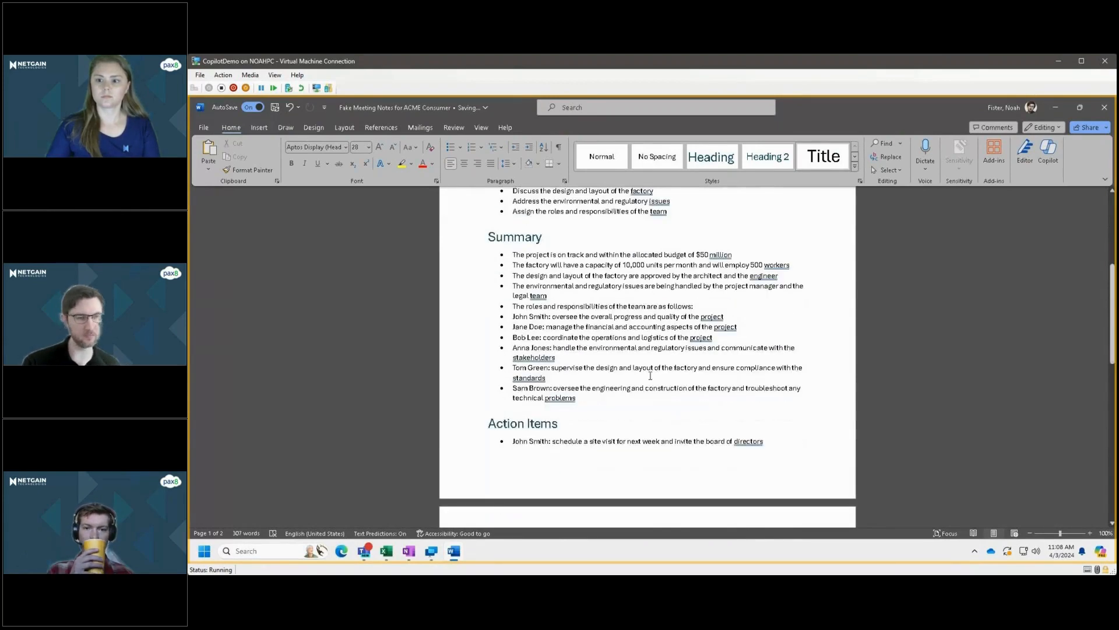
scroll(661, 326, down, 2)
scroll(660, 326, down, 4)
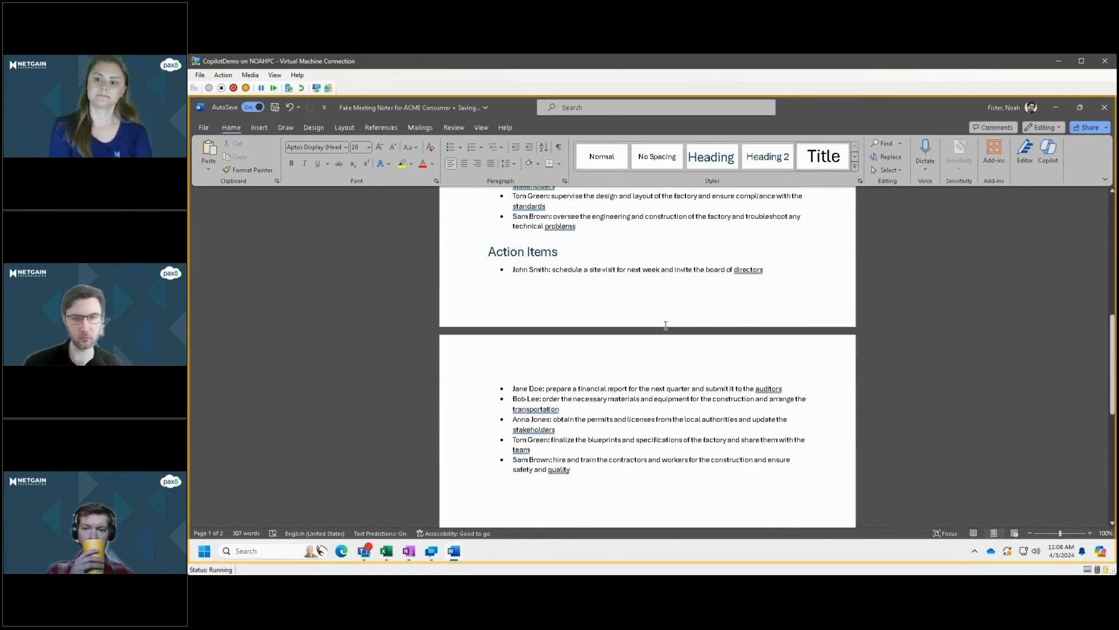
scroll(667, 321, up, 6)
scroll(671, 320, up, 7)
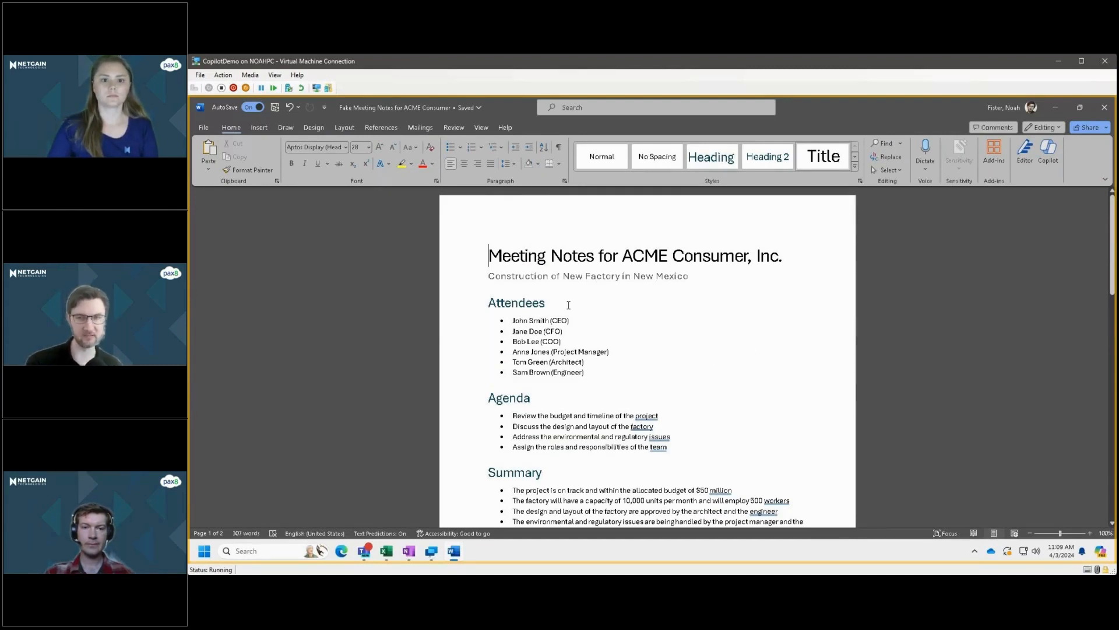
drag(501, 264, 790, 427)
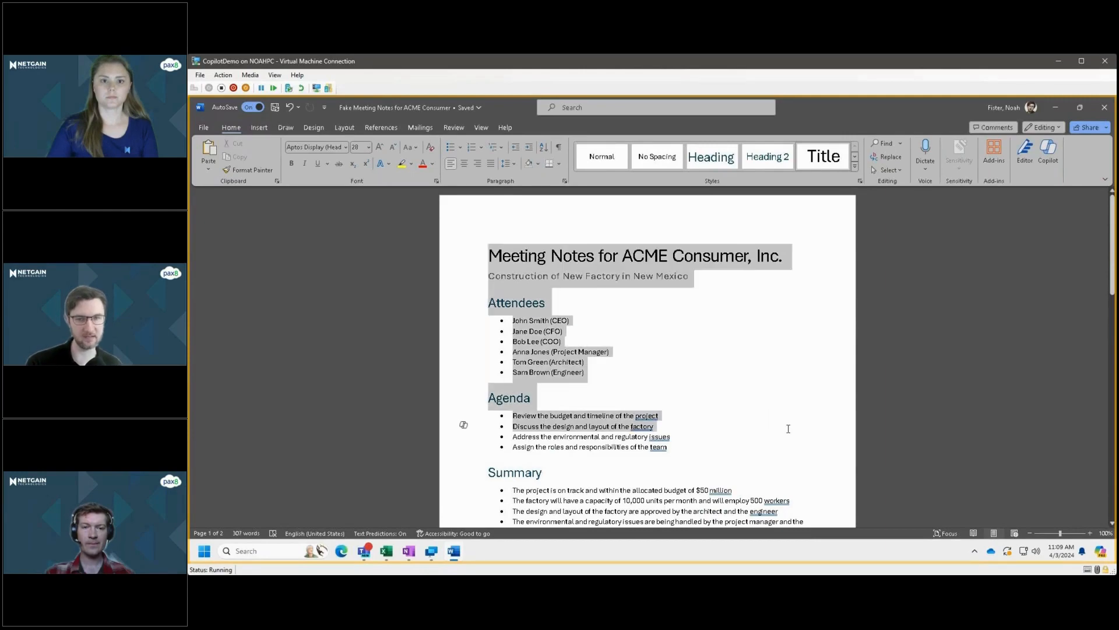
click(707, 370)
scroll(718, 377, down, 9)
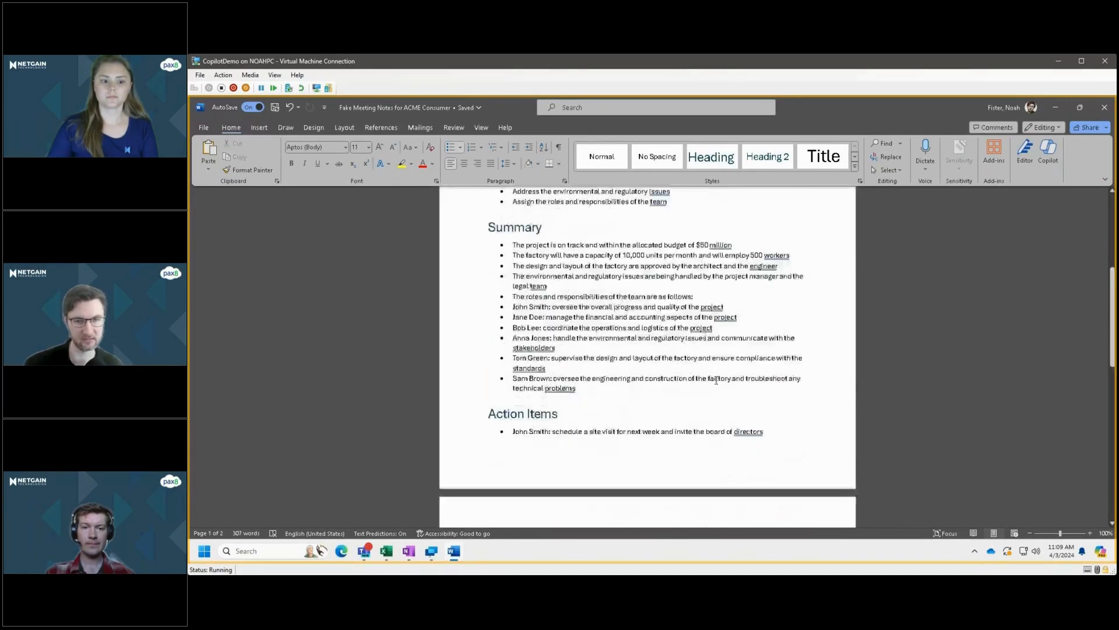
scroll(700, 421, up, 8)
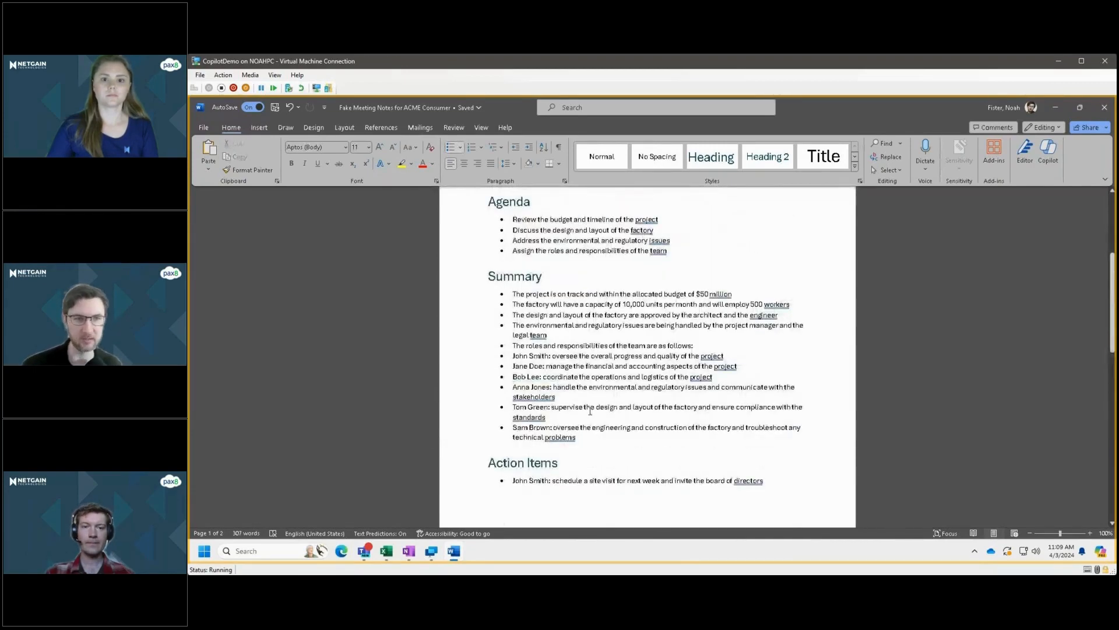
scroll(595, 408, up, 5)
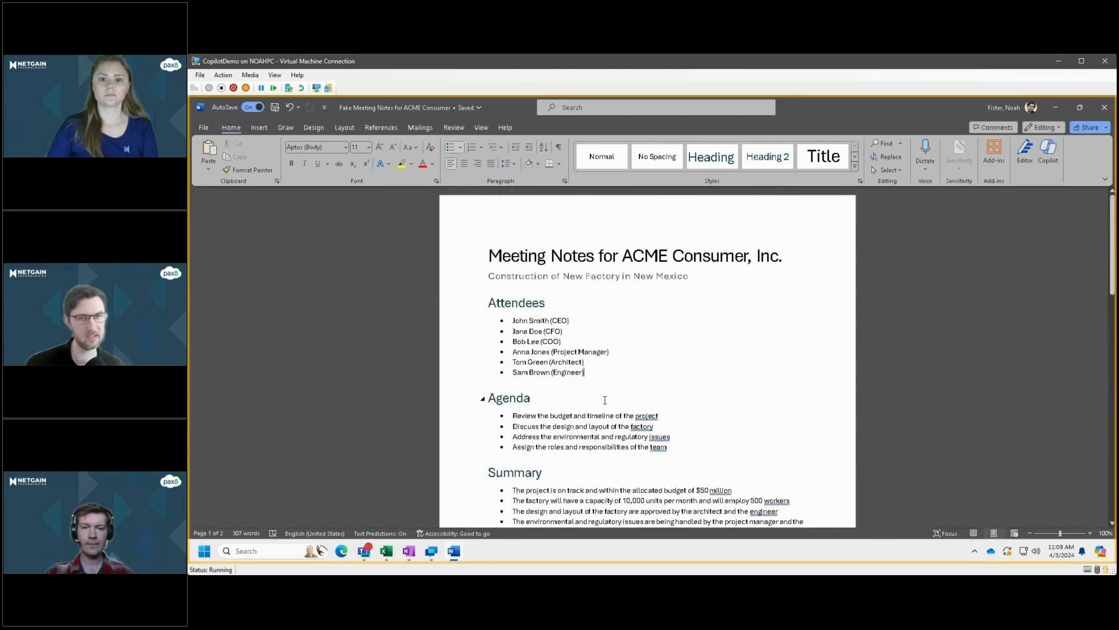
Open Copilot beside the meeting notes and have it summarize the document with the suggested "Summarize this doc" prompt.
click(1052, 153)
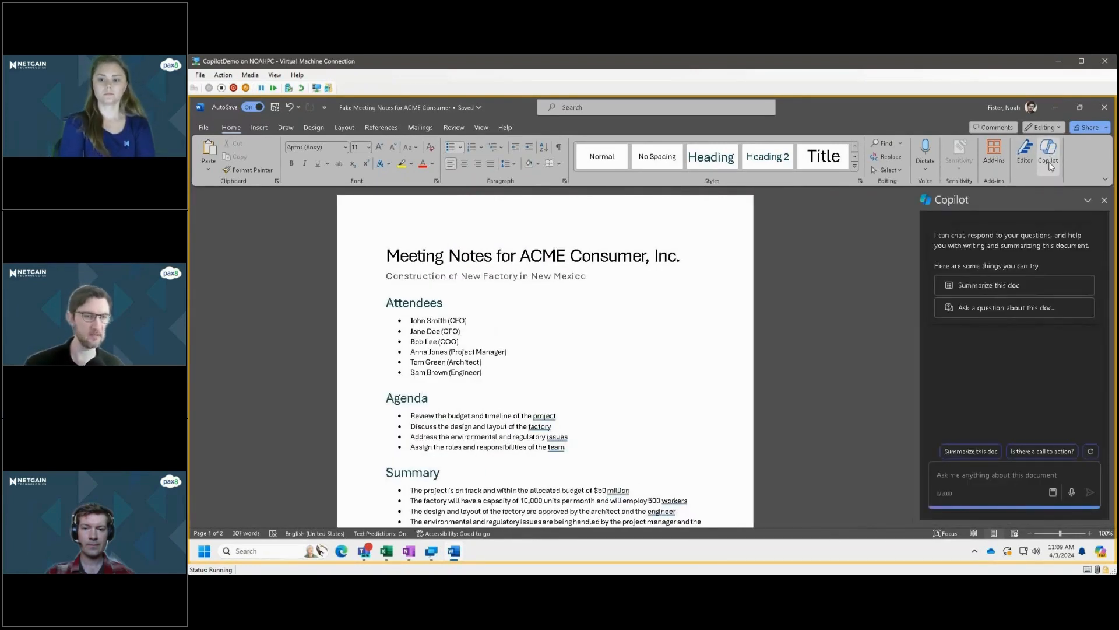
scroll(785, 416, down, 3)
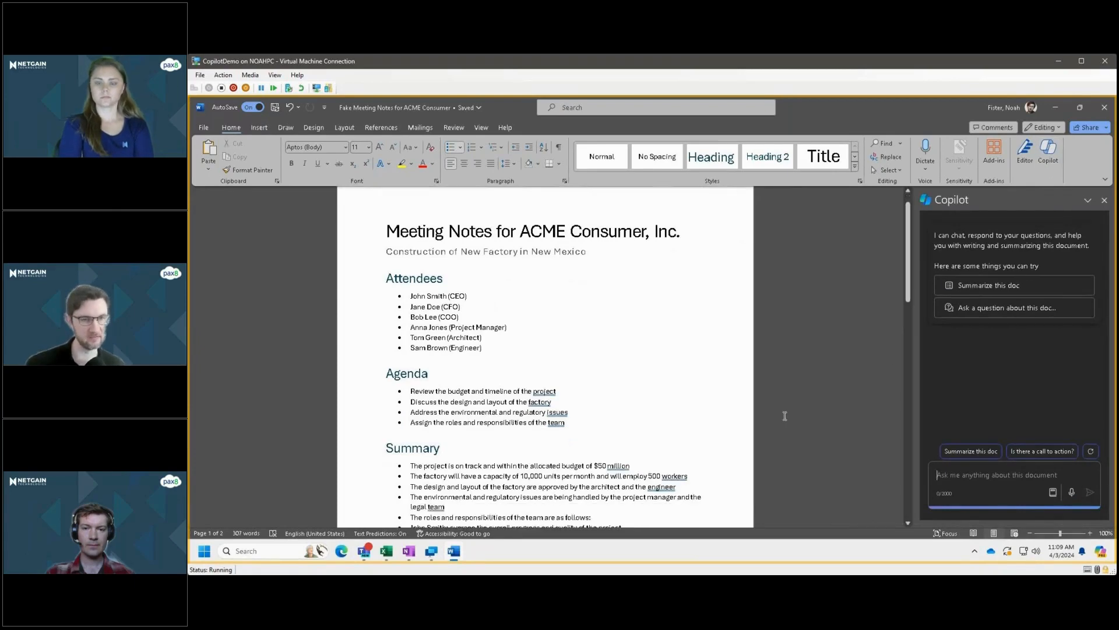
scroll(723, 377, down, 4)
drag(908, 324, 904, 262)
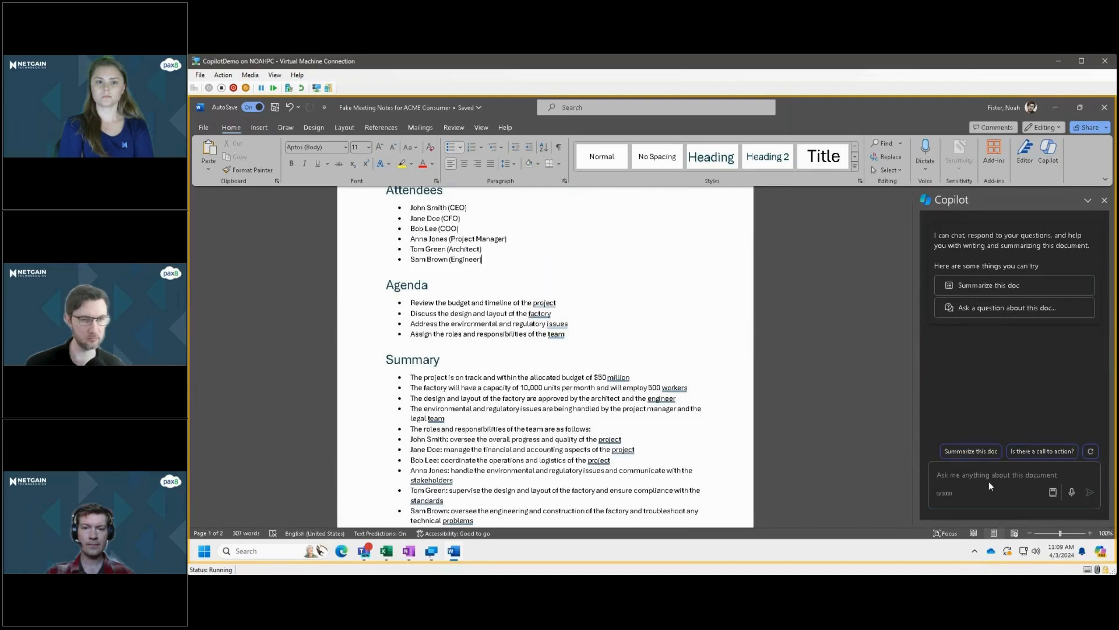
click(968, 474)
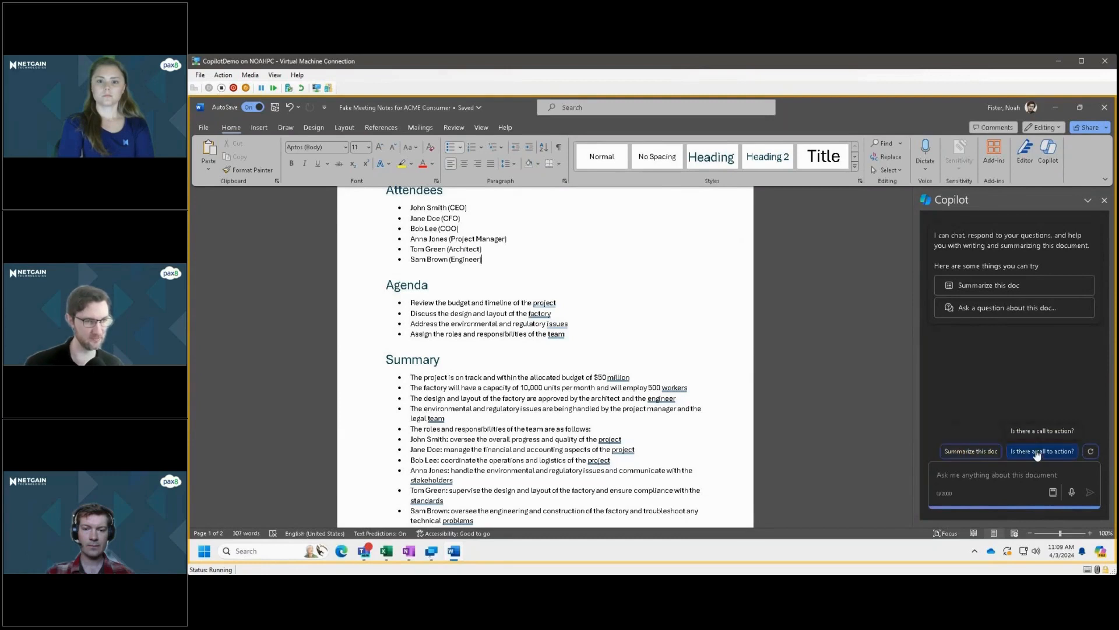
click(965, 456)
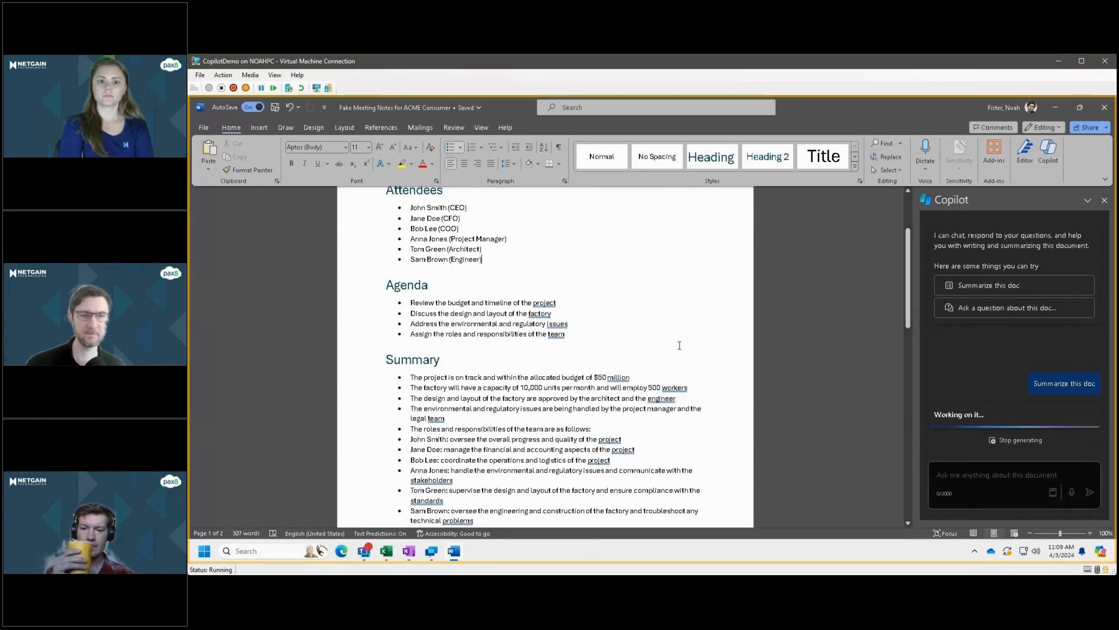
scroll(612, 370, down, 2)
scroll(612, 370, down, 1)
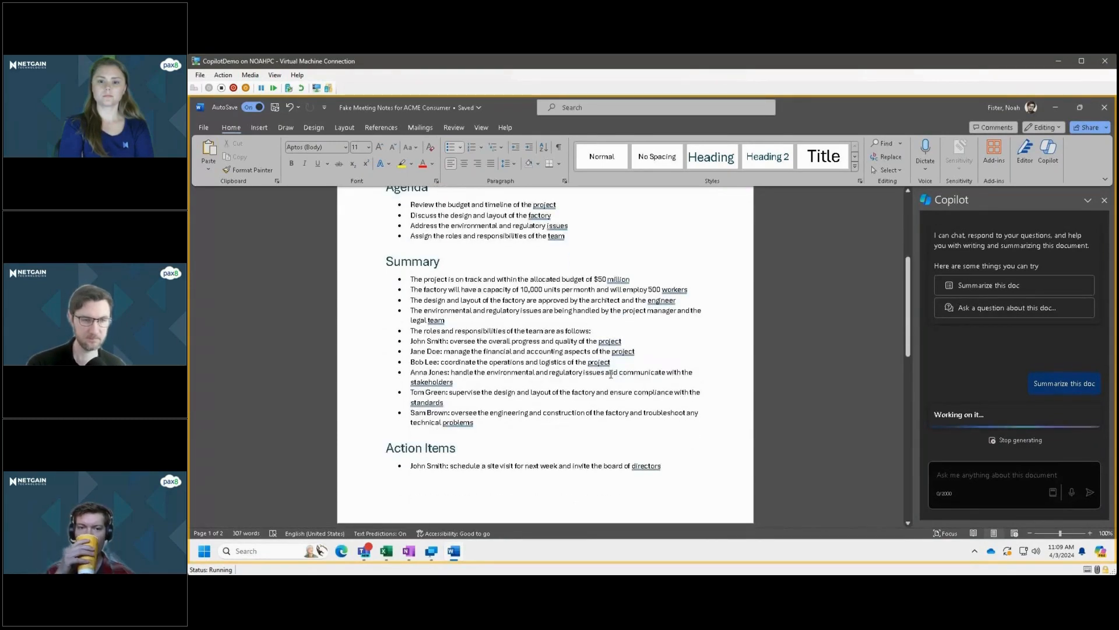
drag(908, 314, 908, 263)
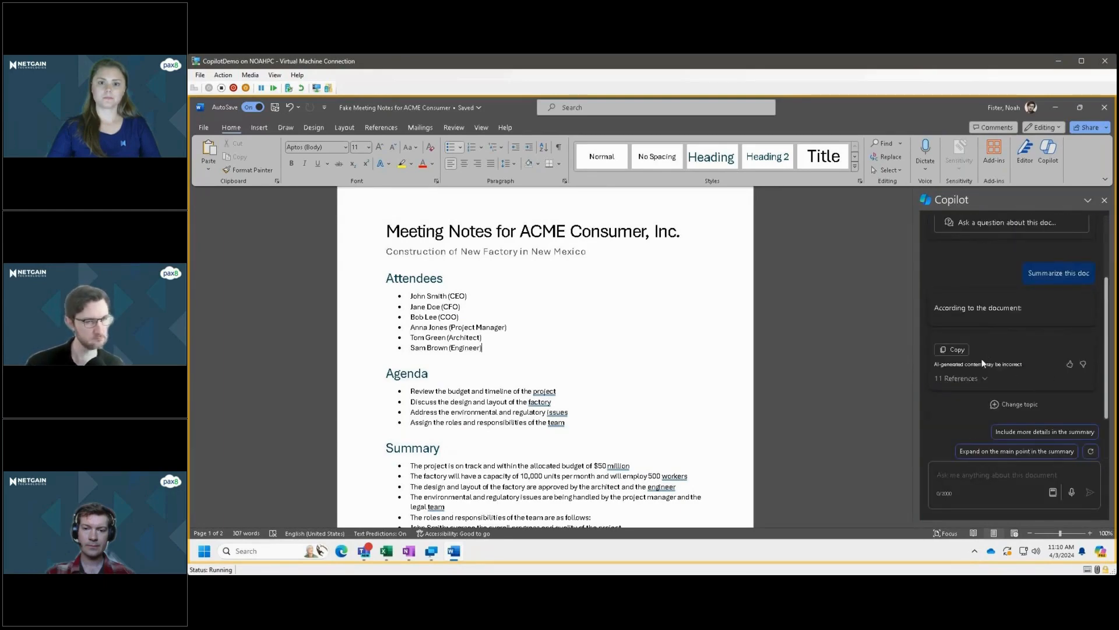
Check Copilot's reply to the summary request and look through the references listed under it.
click(999, 478)
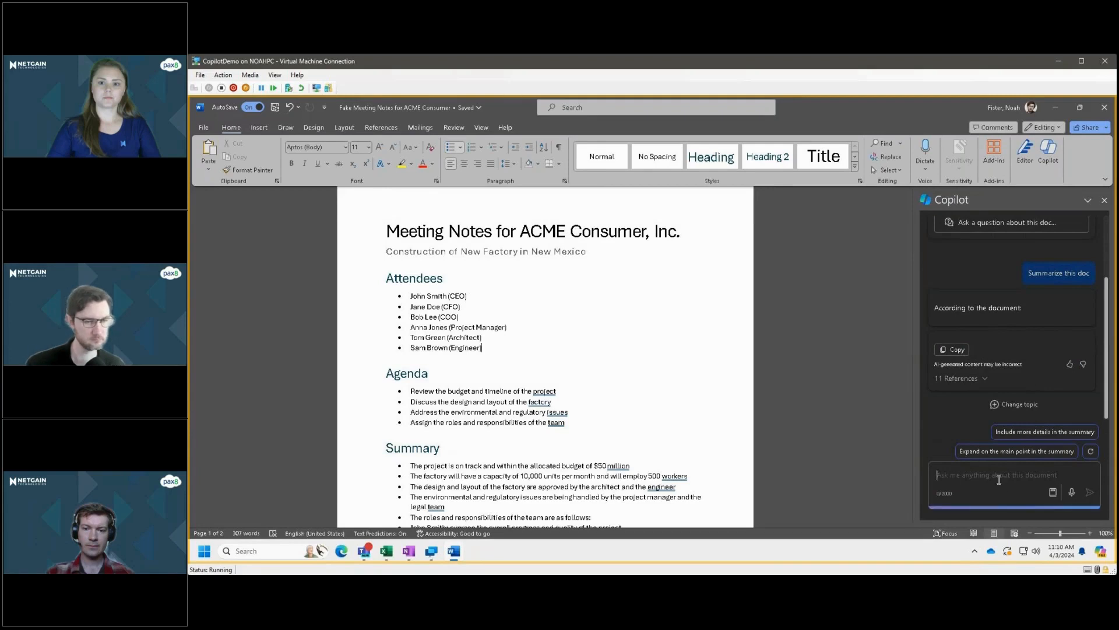
drag(948, 307, 1030, 307)
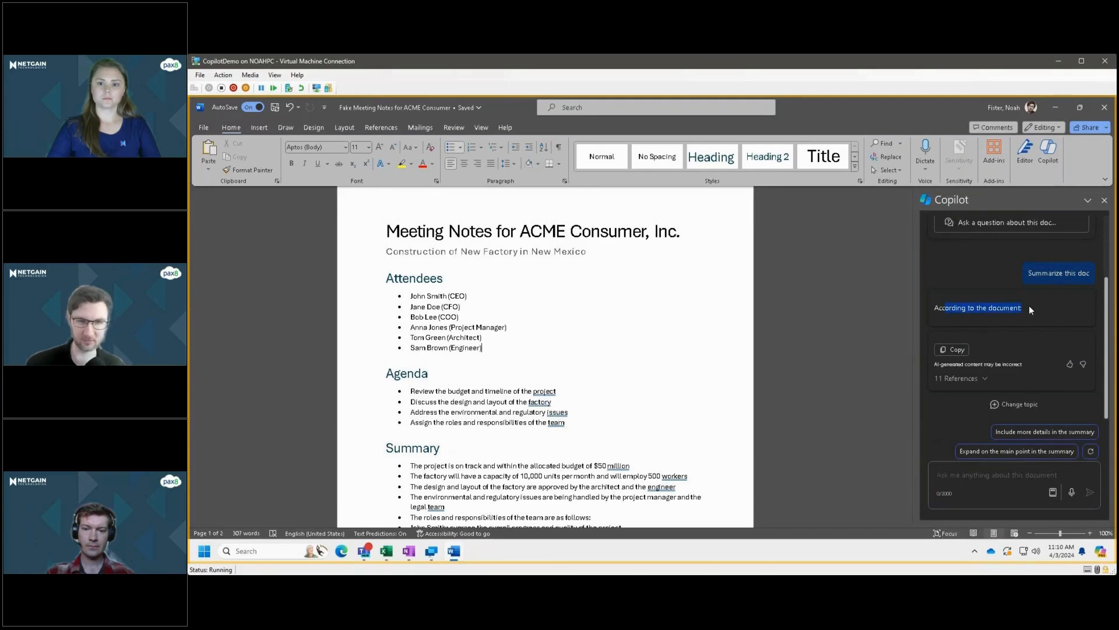
click(1030, 307)
click(976, 379)
scroll(977, 383, down, 5)
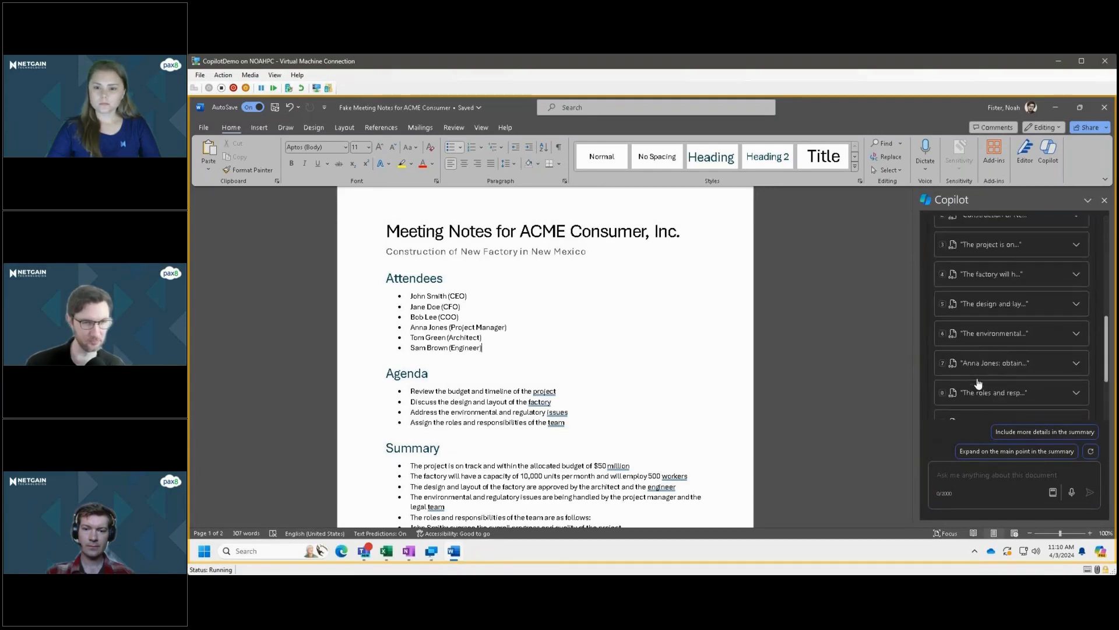
scroll(979, 383, up, 3)
click(976, 350)
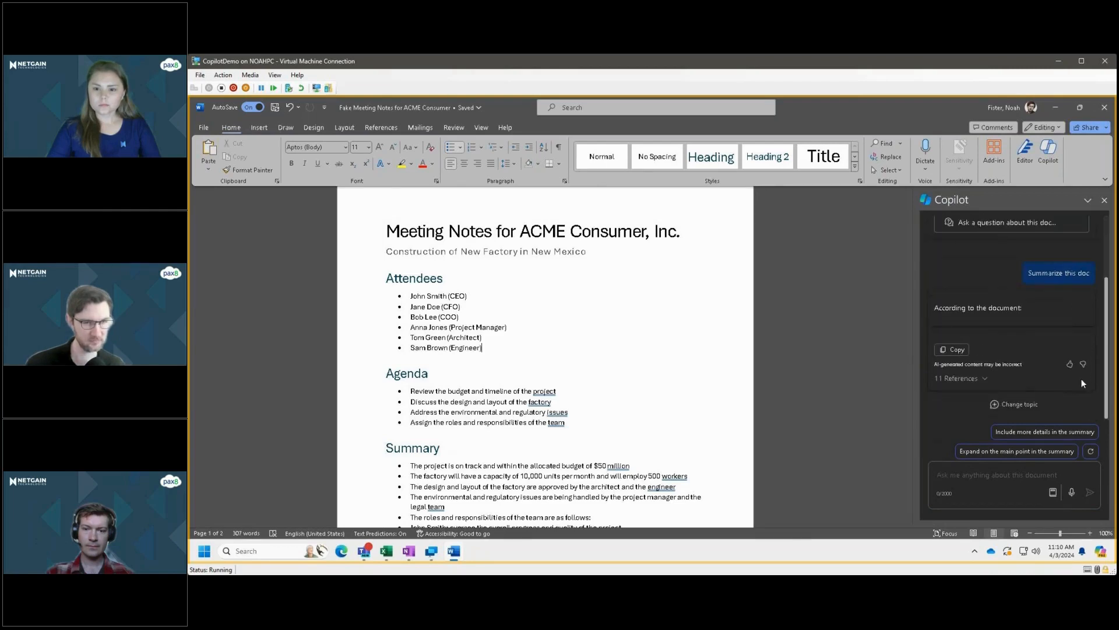
Ask Copilot to "Summarize the document in one paragraph.".
click(1014, 475)
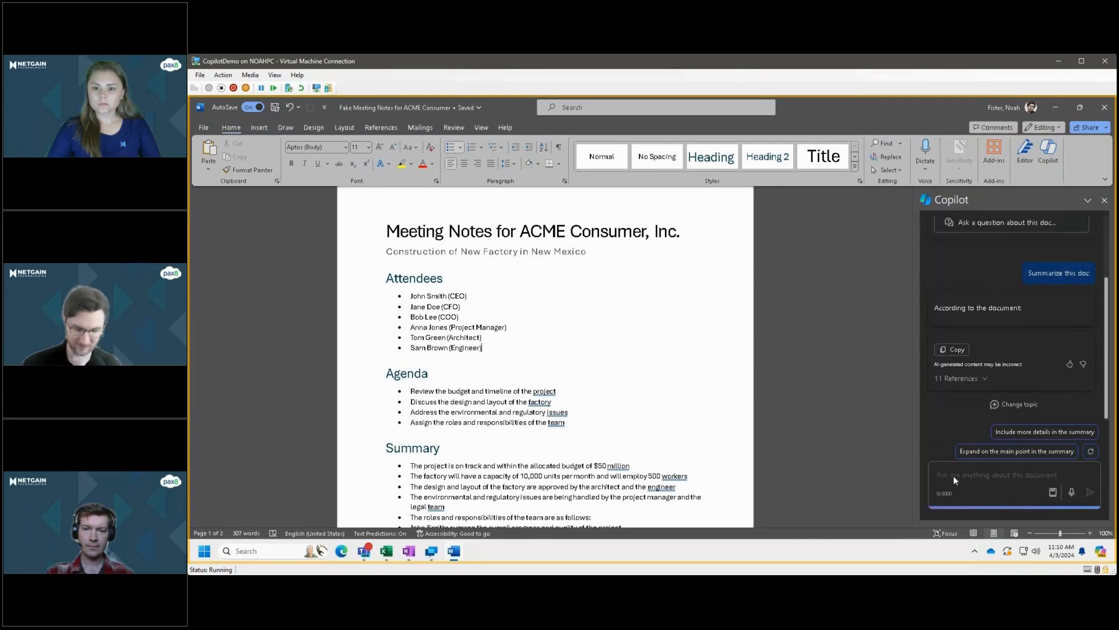
text(Summarize the document in o)
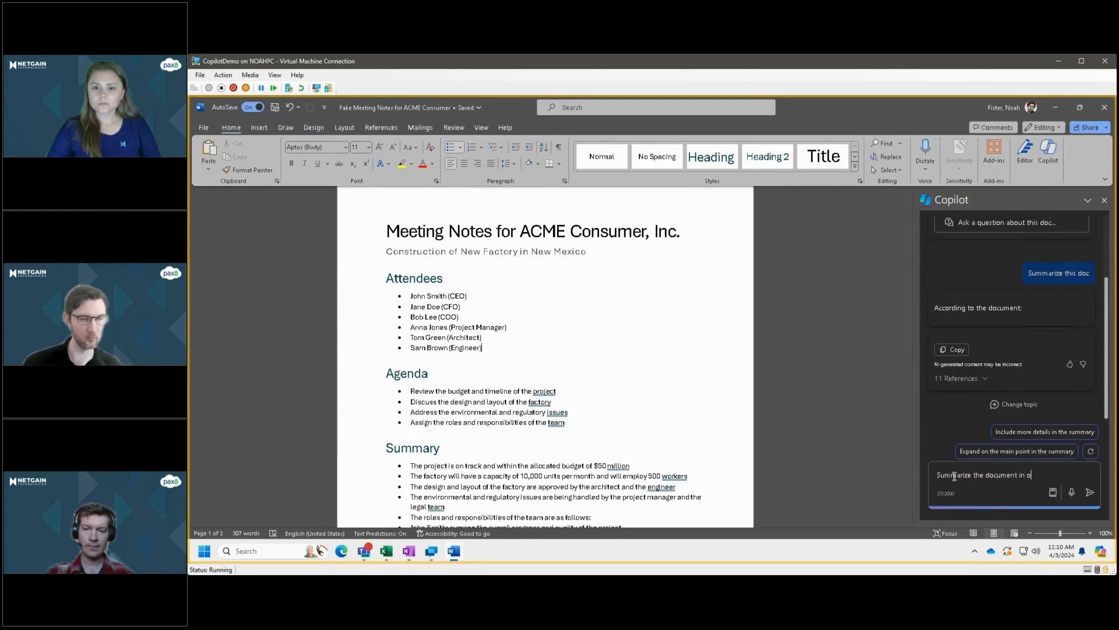
text(ne paragraph.)
key(Return)
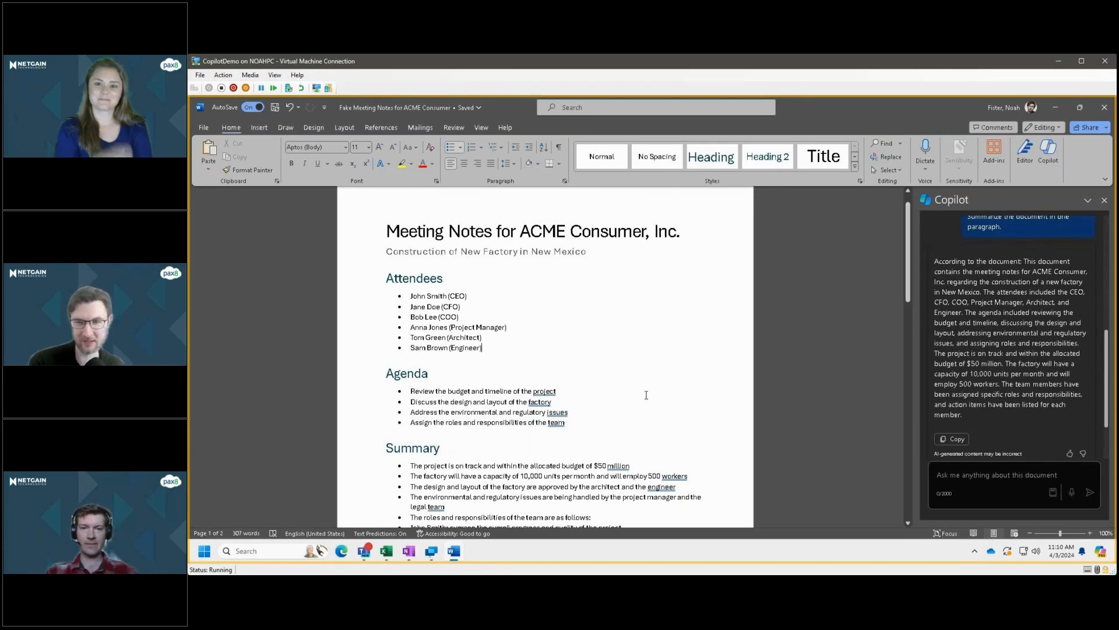
Read through Copilot's one-paragraph summary of the meeting notes from its opening line to the action items.
scroll(645, 393, down, 3)
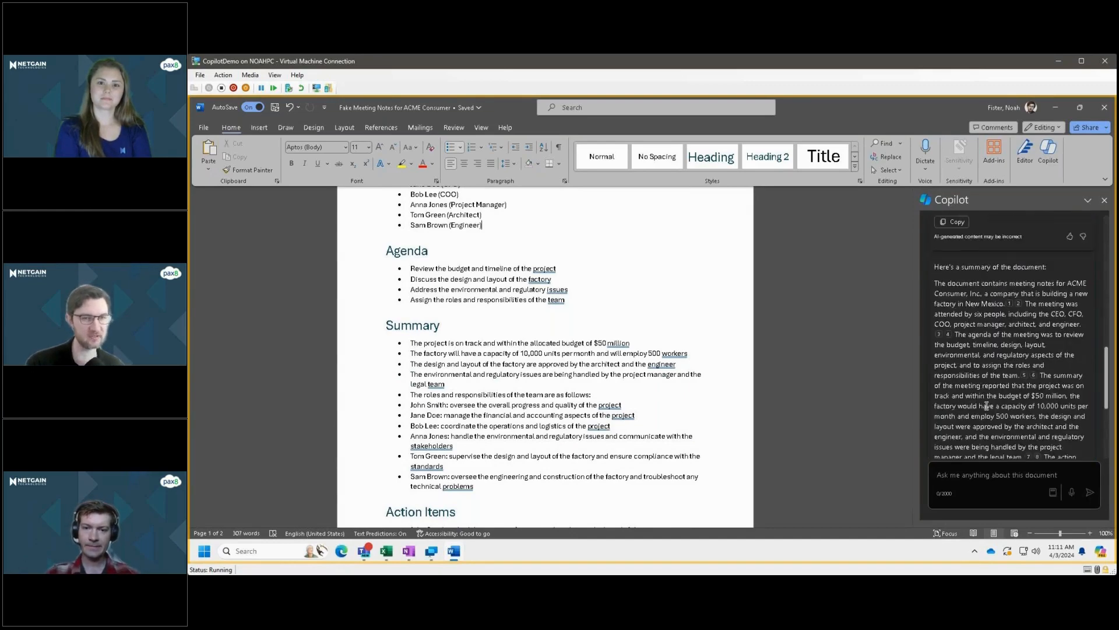
scroll(987, 412, up, 2)
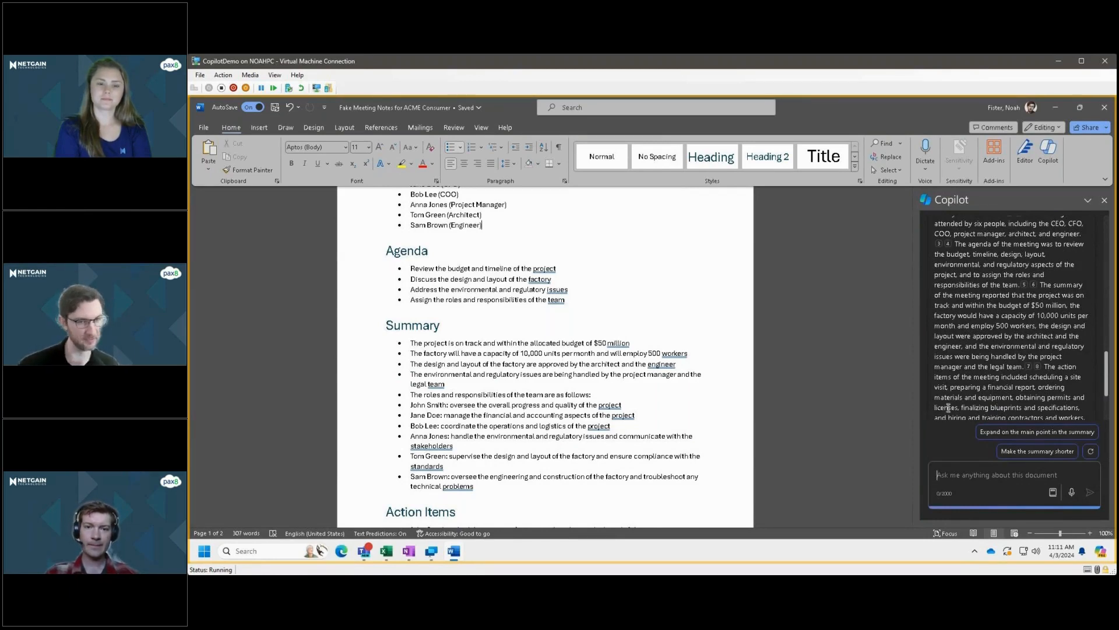
scroll(978, 409, down, 1)
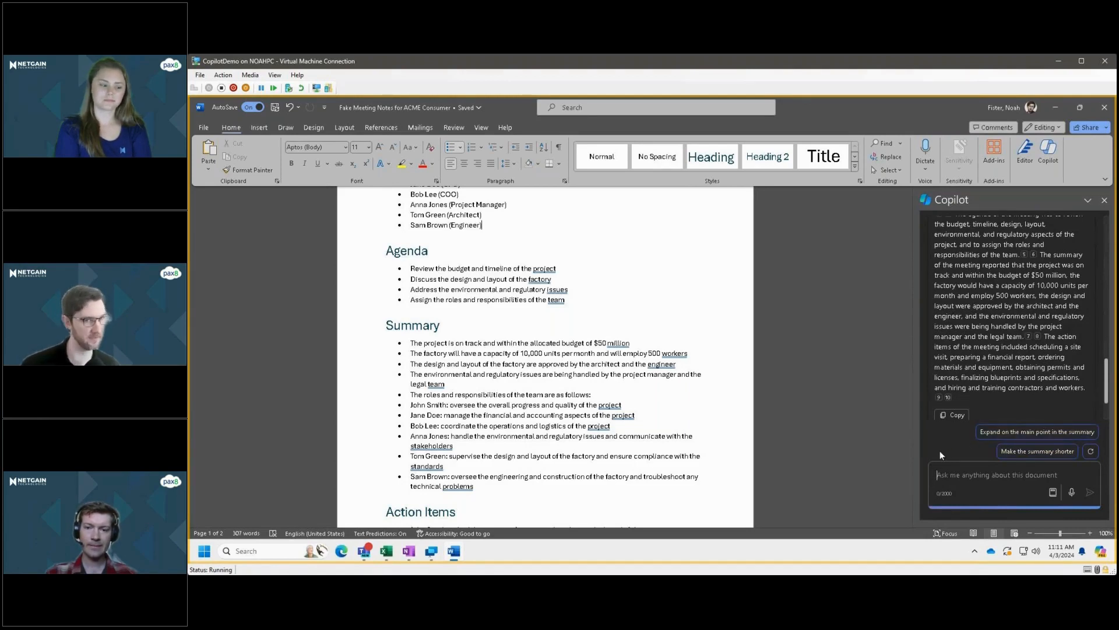
scroll(1059, 387, up, 5)
scroll(1059, 386, down, 1)
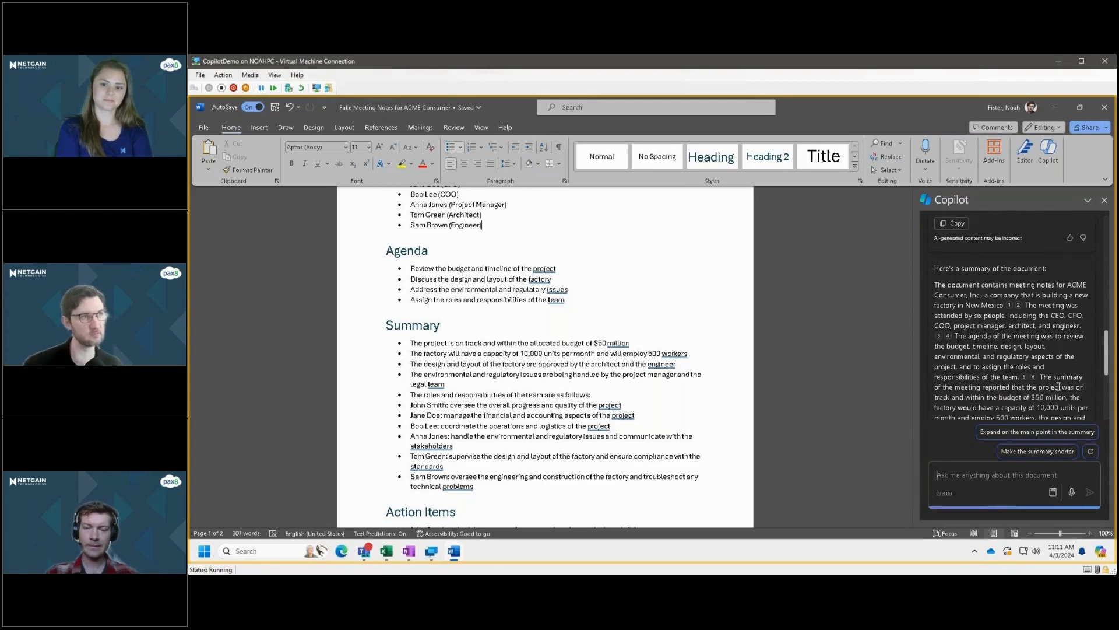
scroll(1057, 381, down, 1)
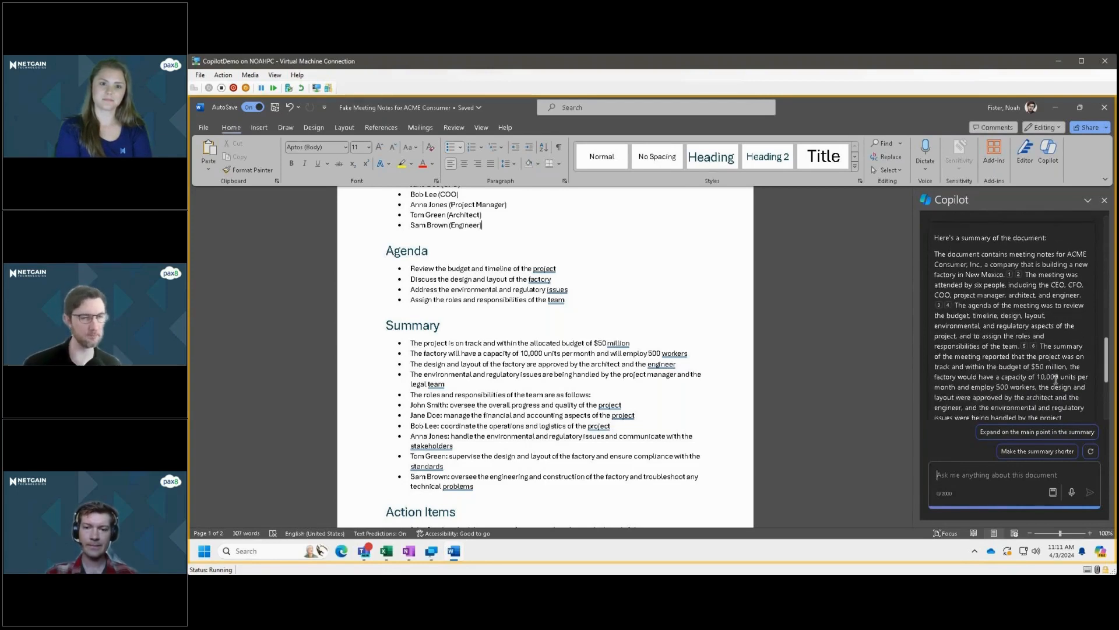
Look over the Summary and Action Items sections of the meeting notes through to the second page.
click(957, 475)
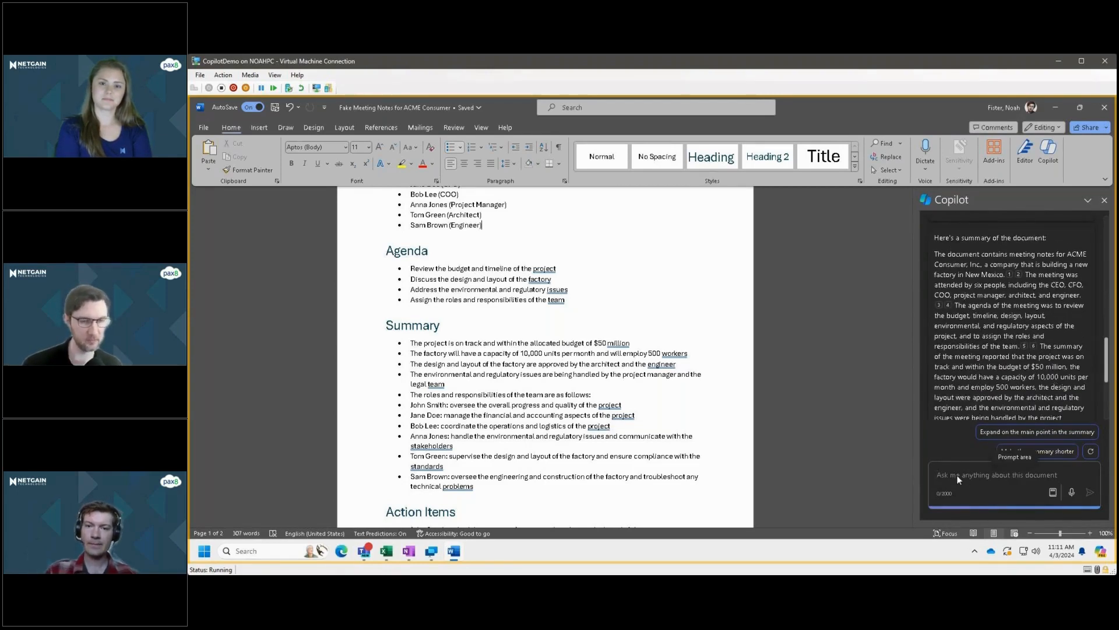
scroll(700, 377, down, 3)
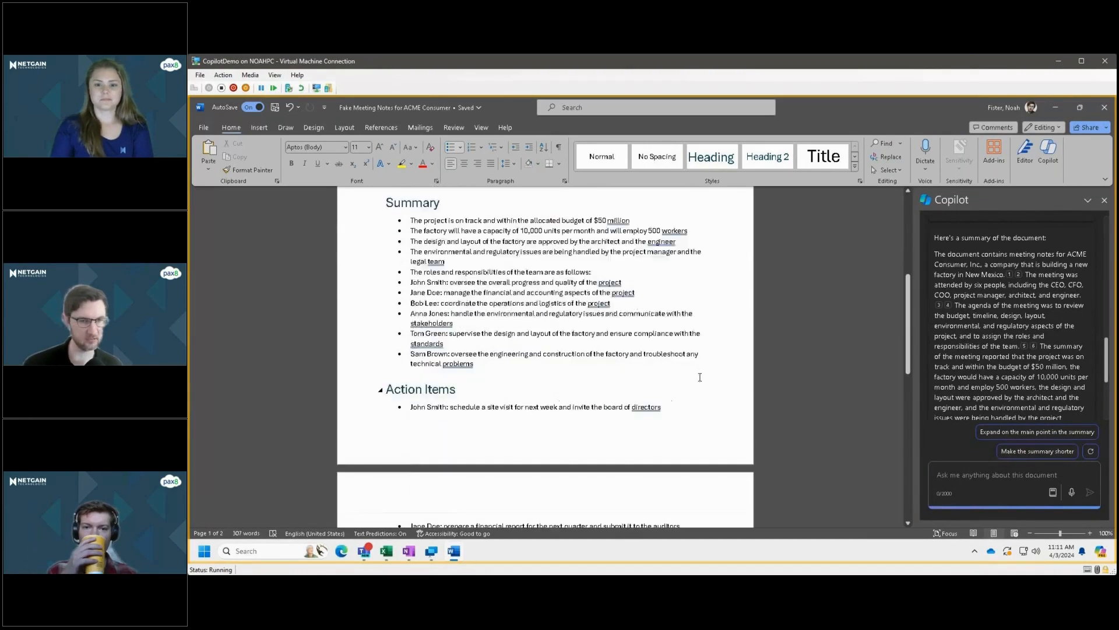
scroll(700, 377, up, 4)
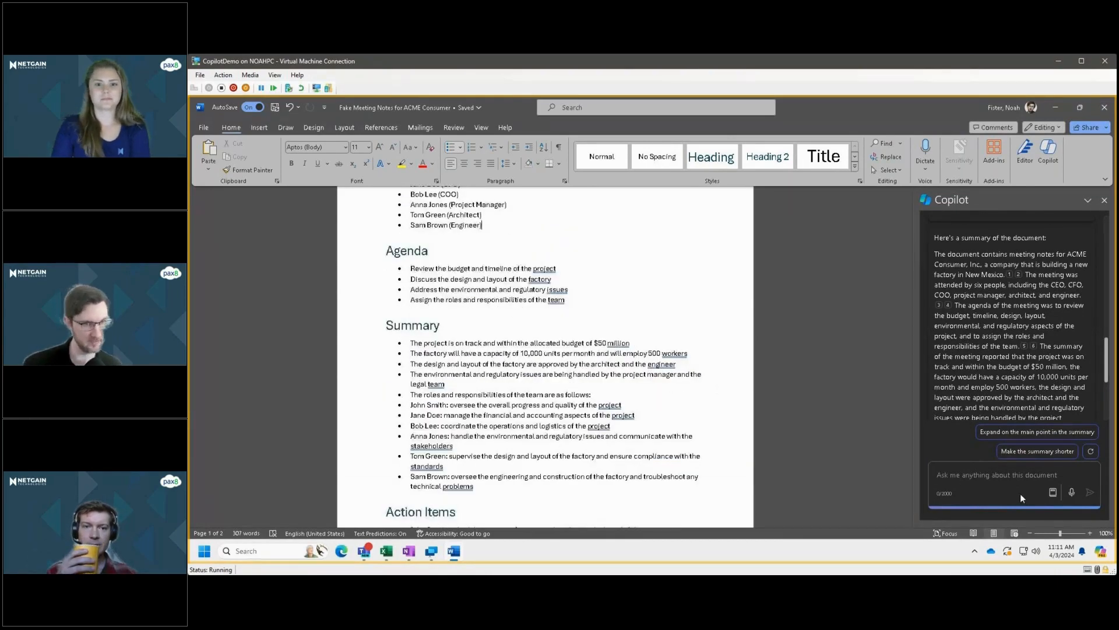
scroll(695, 350, down, 3)
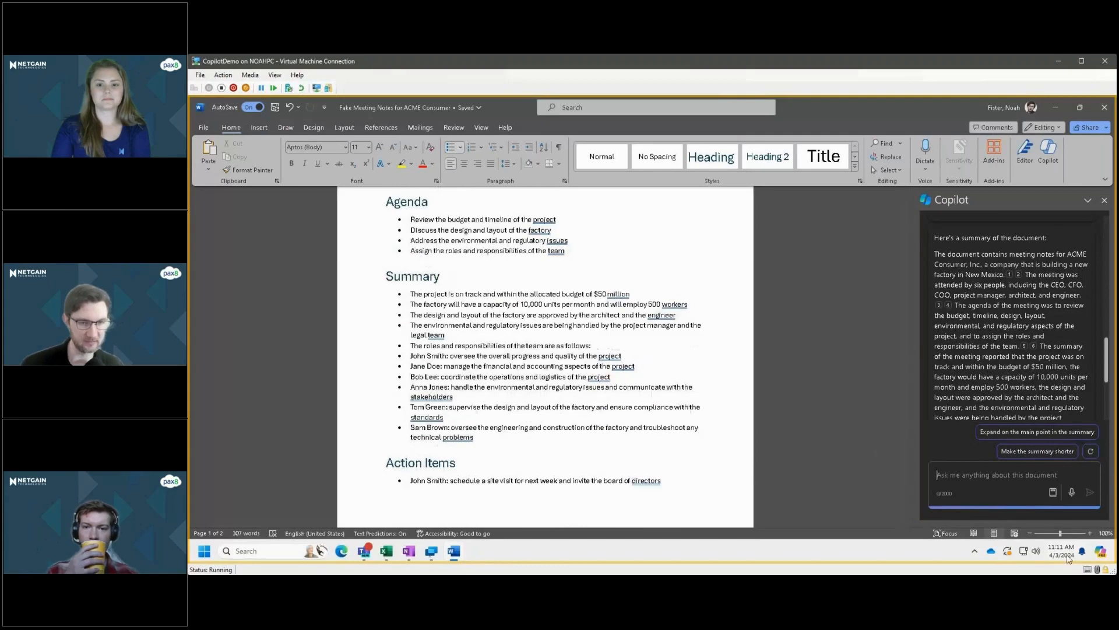
scroll(626, 346, down, 2)
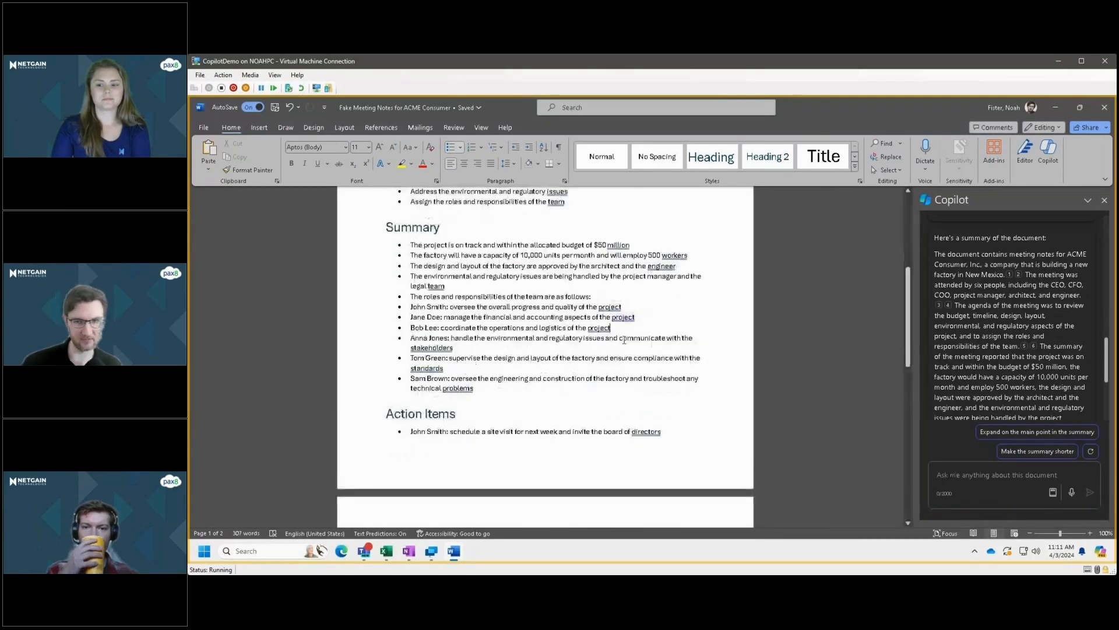
key(ctrl+f)
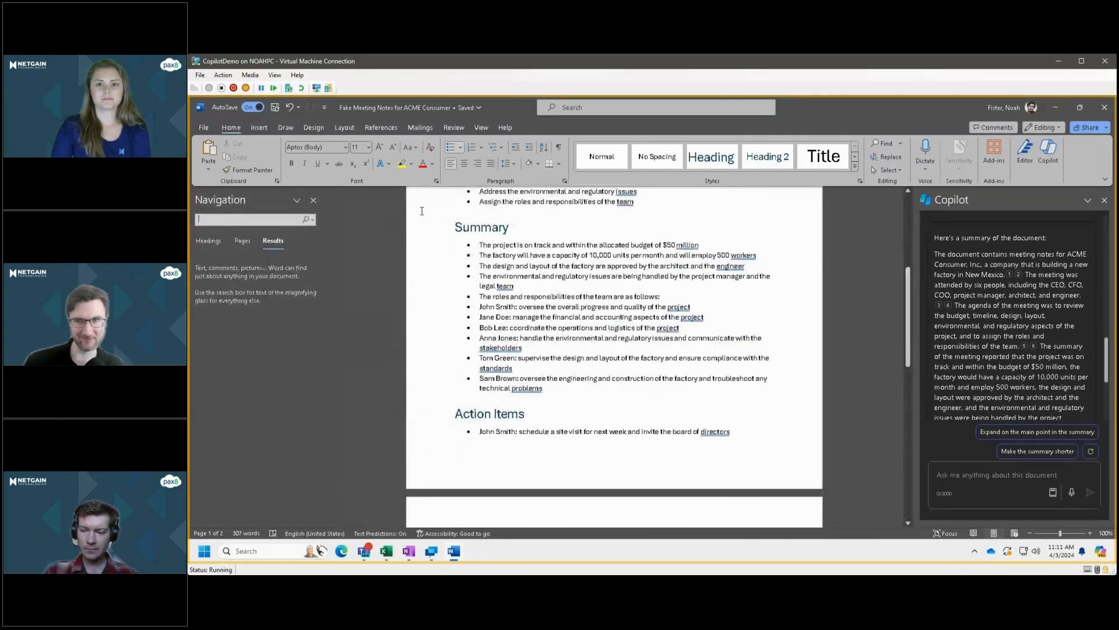
click(314, 201)
scroll(641, 349, down, 5)
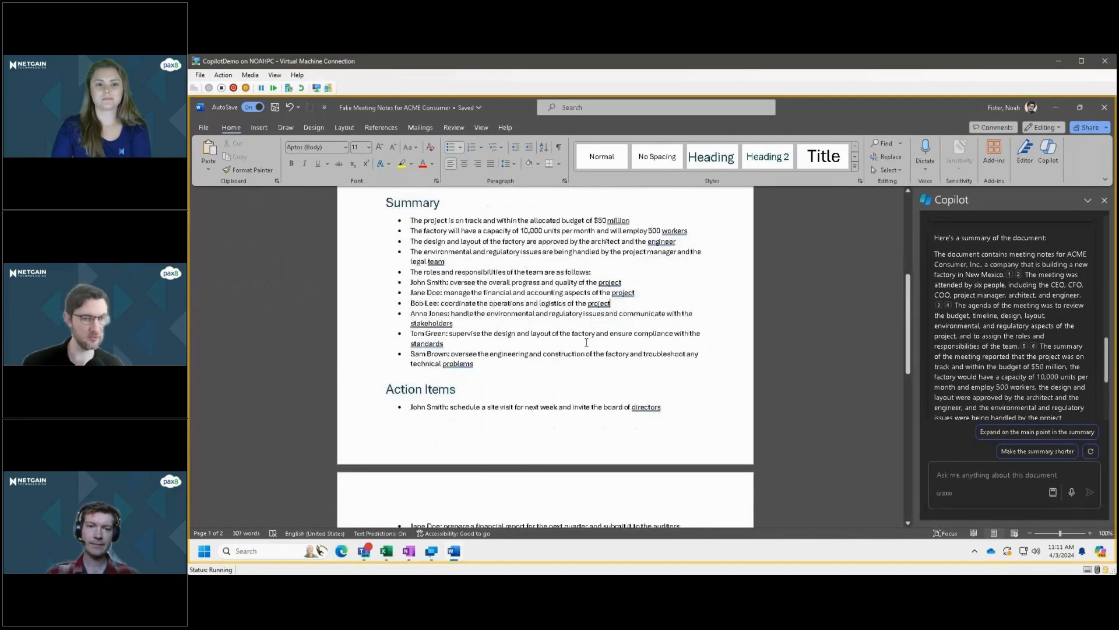
Ask Copilot "What are the key points regarding price when it comes to the new construction?".
click(966, 477)
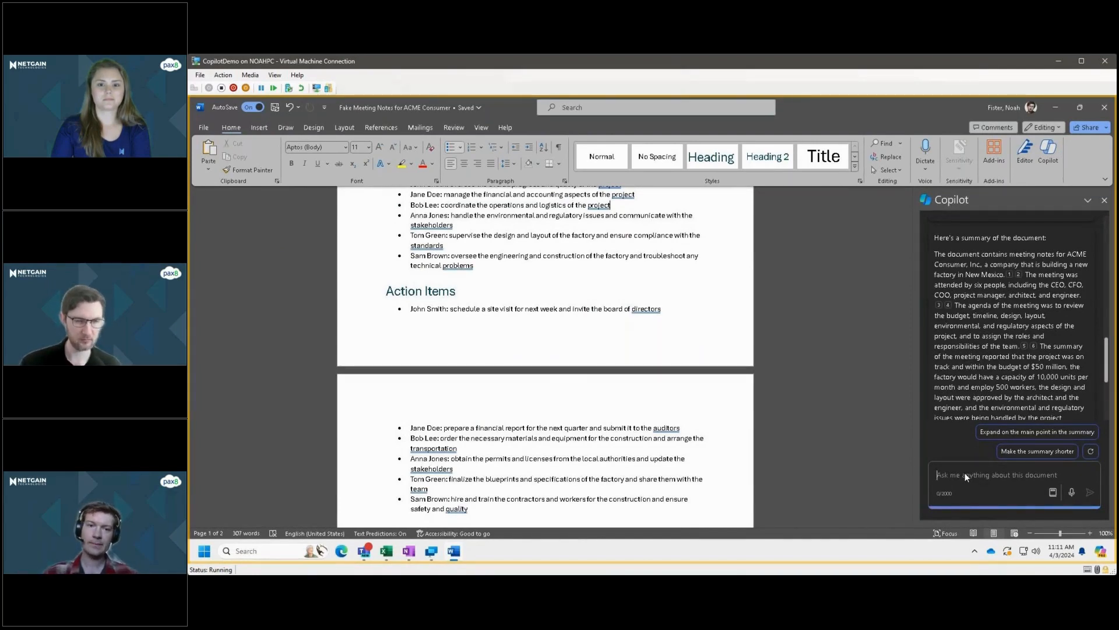
text(What are the key point)
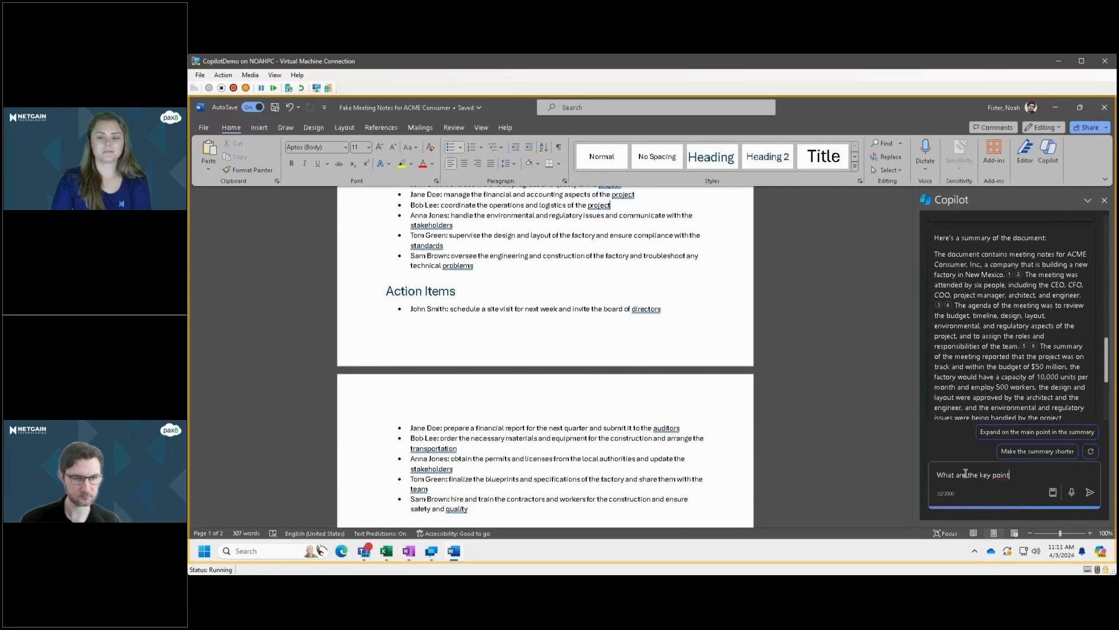
text(s regarding)
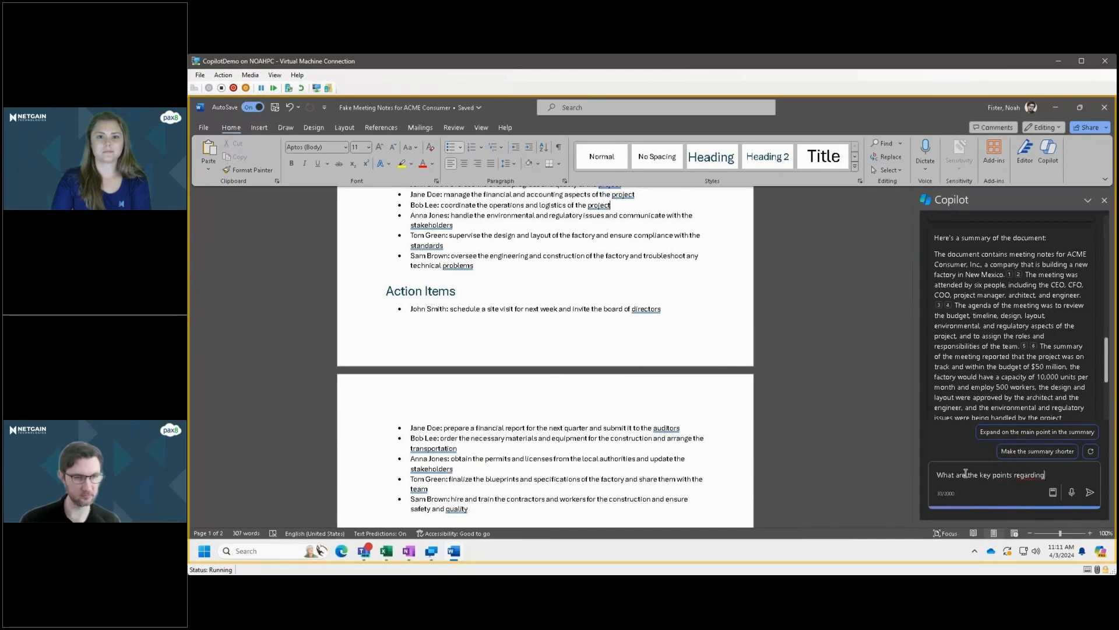
text( price when it comes to the new constru)
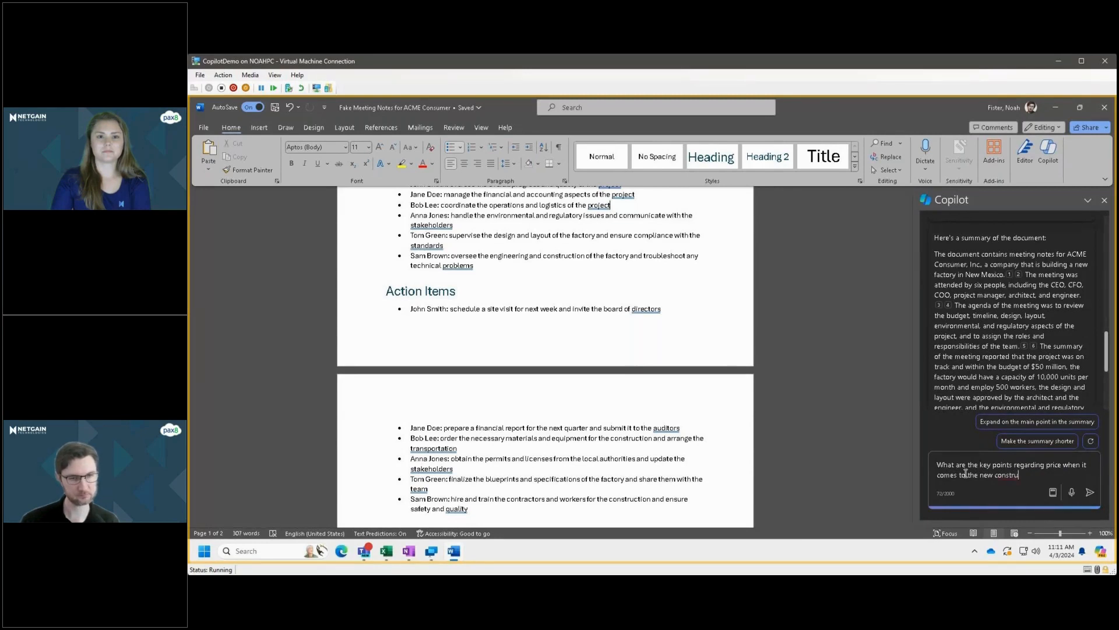
text(ction?)
key(Return)
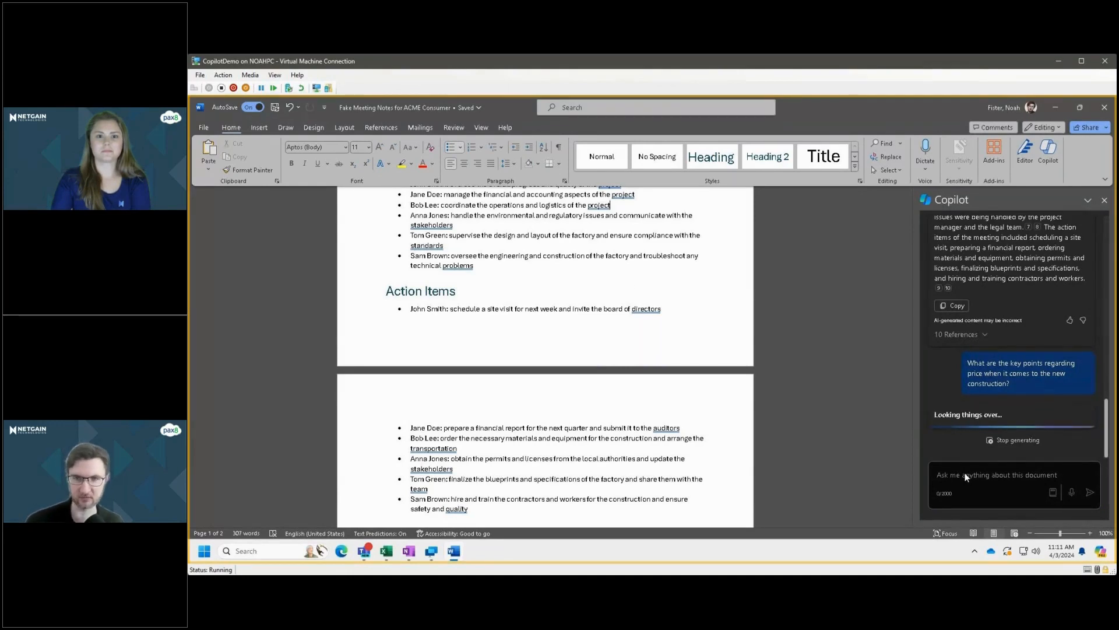
Read Copilot's answer about the construction price and compare it with the meeting notes back up to the title.
scroll(553, 274, up, 5)
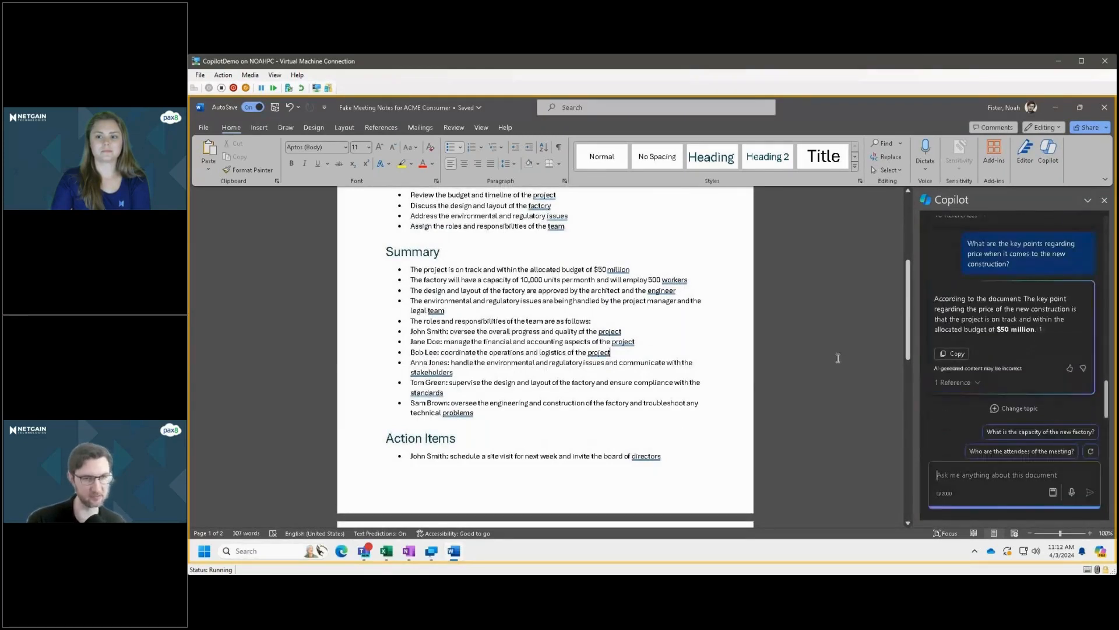
drag(935, 298, 1005, 299)
click(1005, 299)
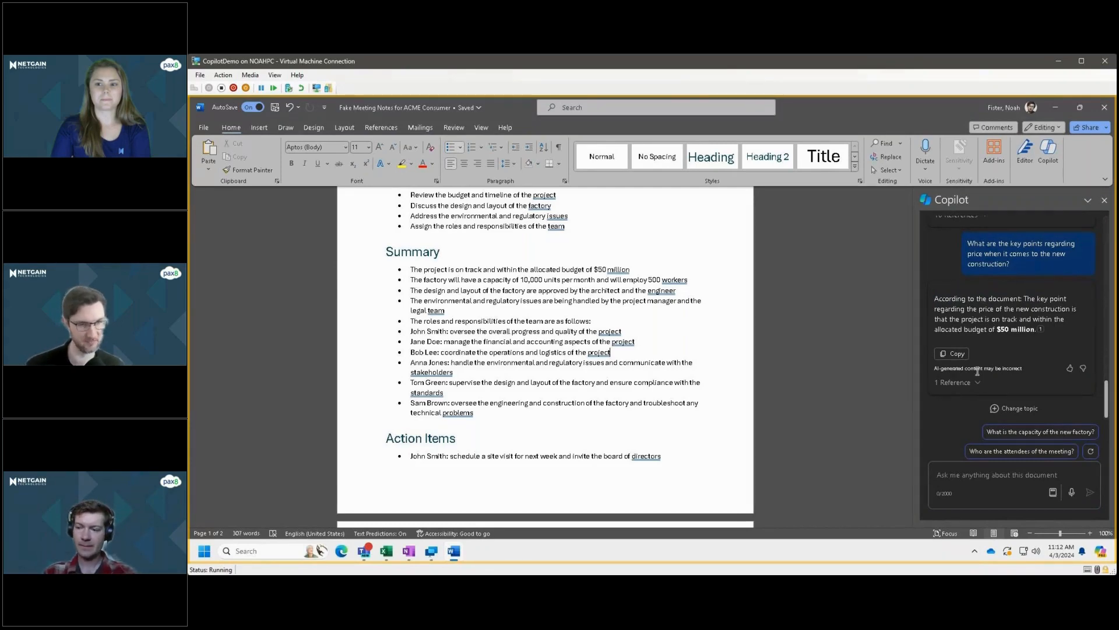
scroll(705, 361, up, 5)
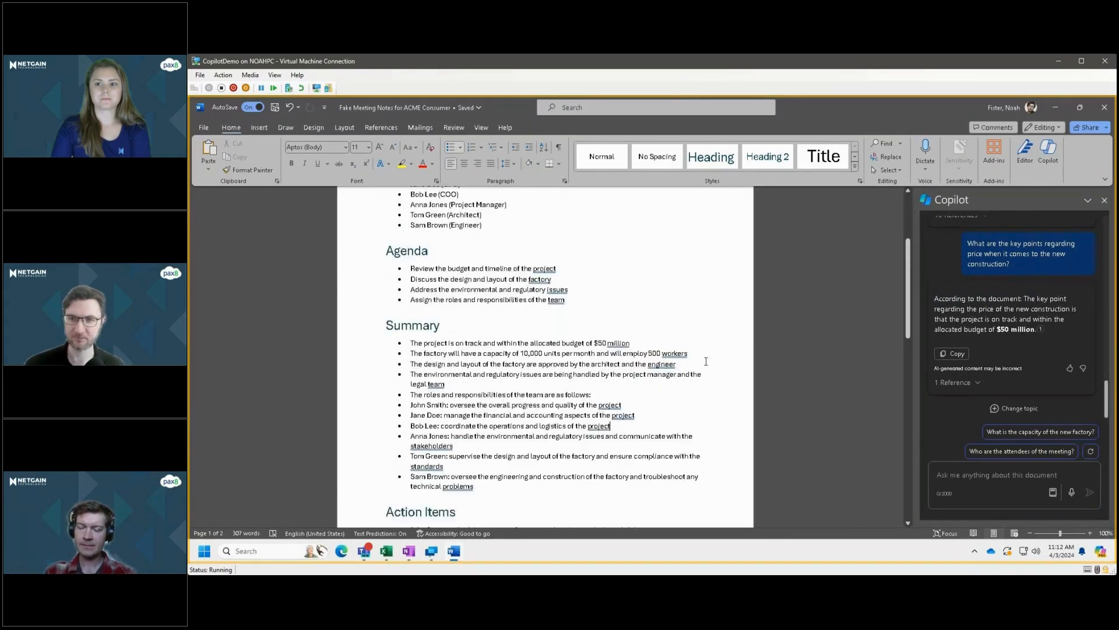
scroll(705, 362, up, 2)
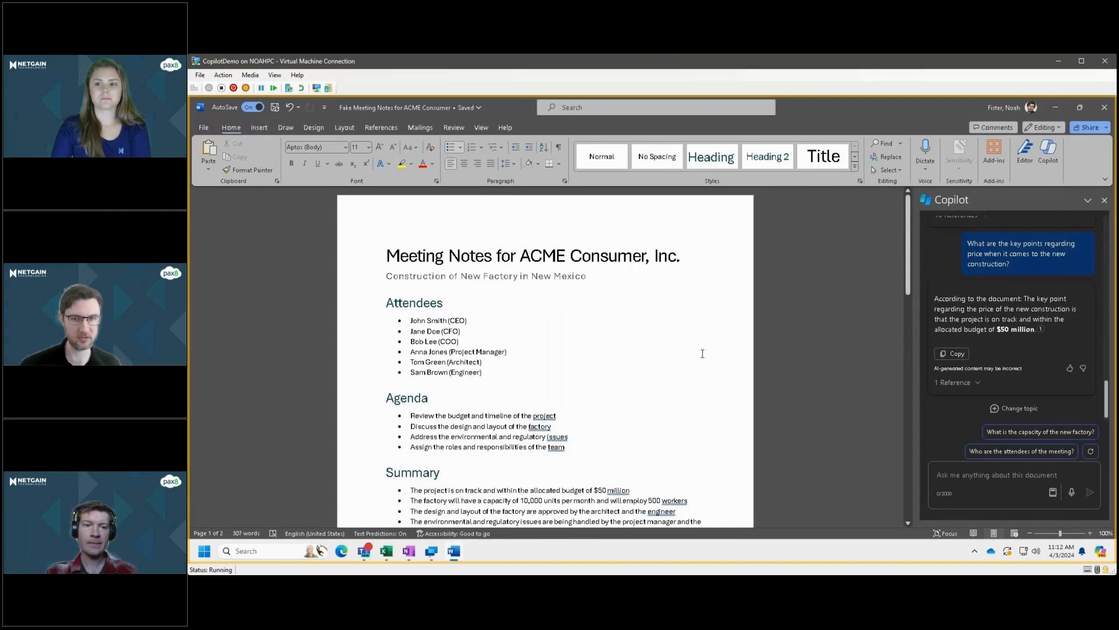
click(571, 256)
scroll(573, 262, down, 1)
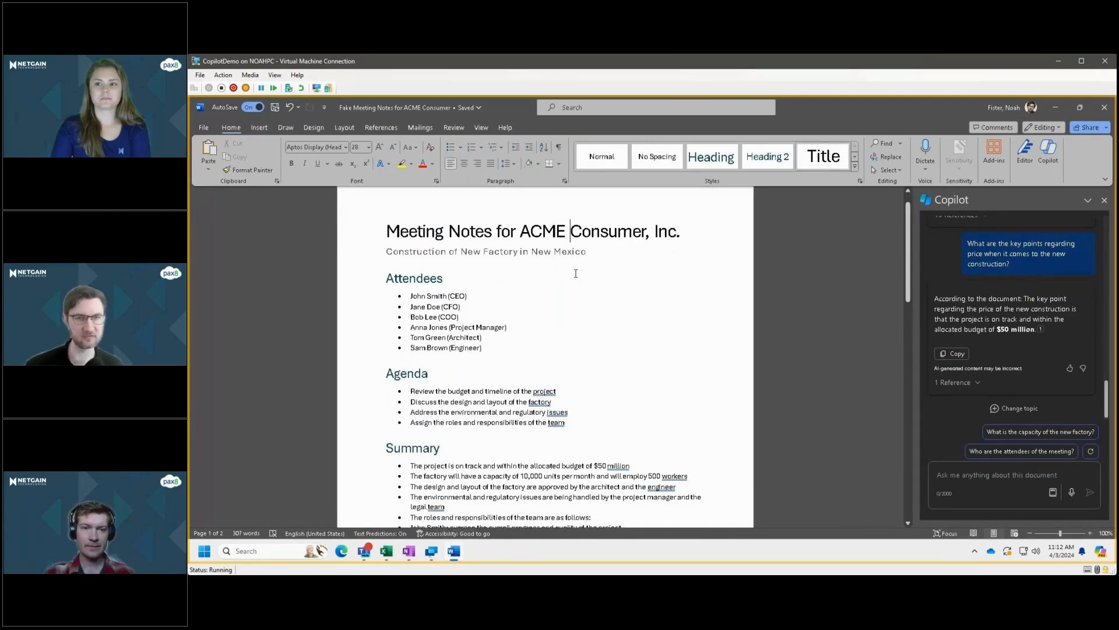
scroll(589, 303, down, 10)
scroll(604, 339, up, 4)
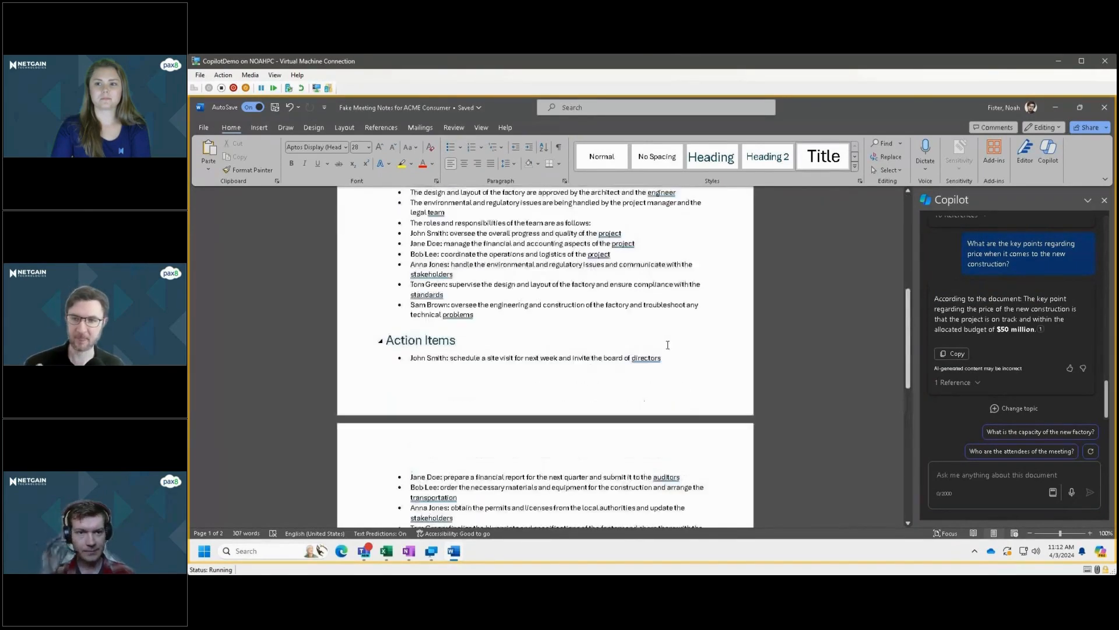
scroll(667, 344, up, 7)
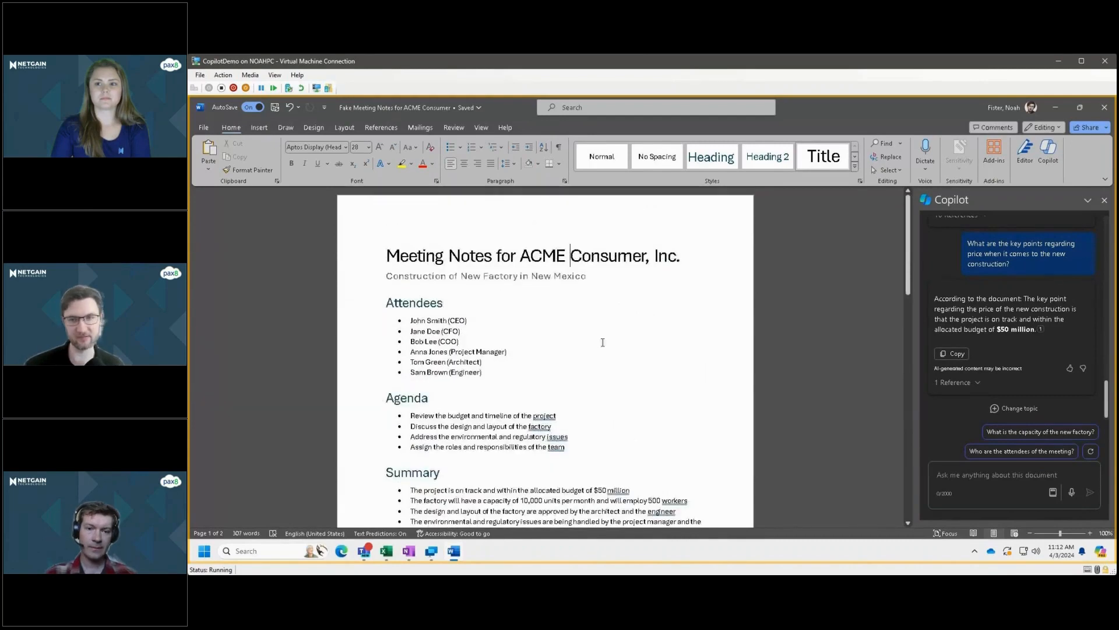
drag(387, 240, 362, 360)
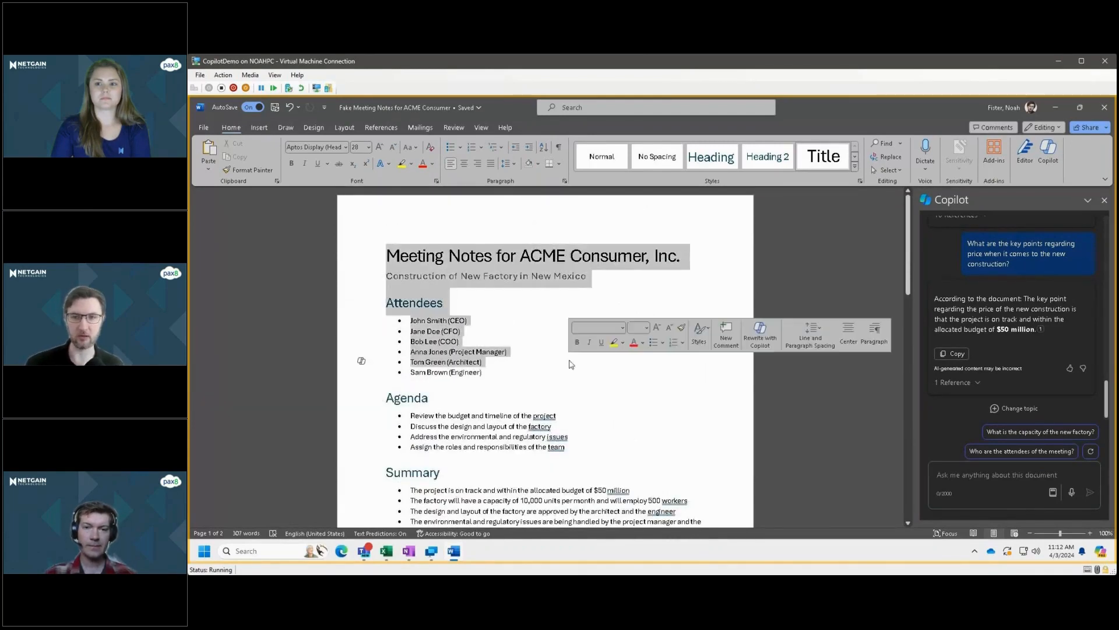
click(571, 363)
shift+click(574, 448)
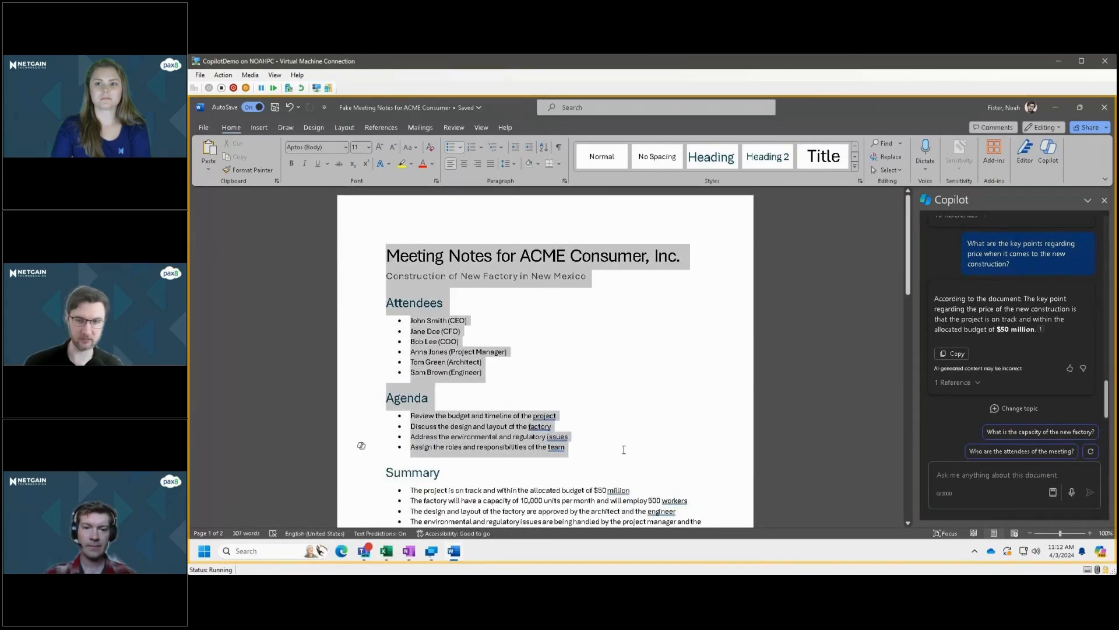
click(542, 352)
Decrease the indent of all bullets under Action Items by one level.
scroll(503, 421, down, 4)
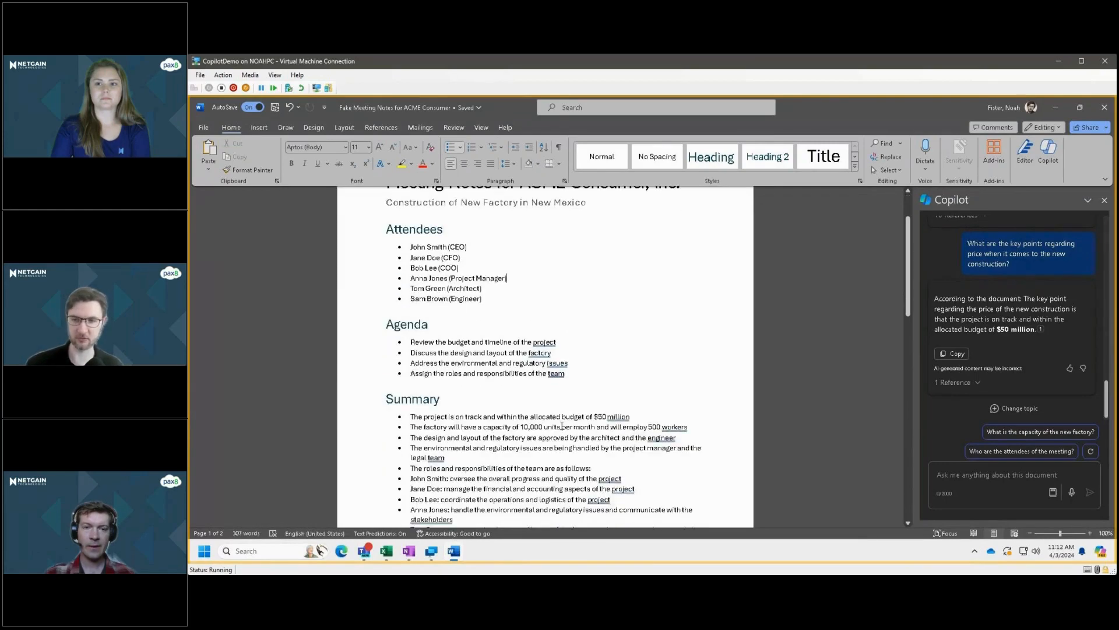
scroll(503, 421, down, 3)
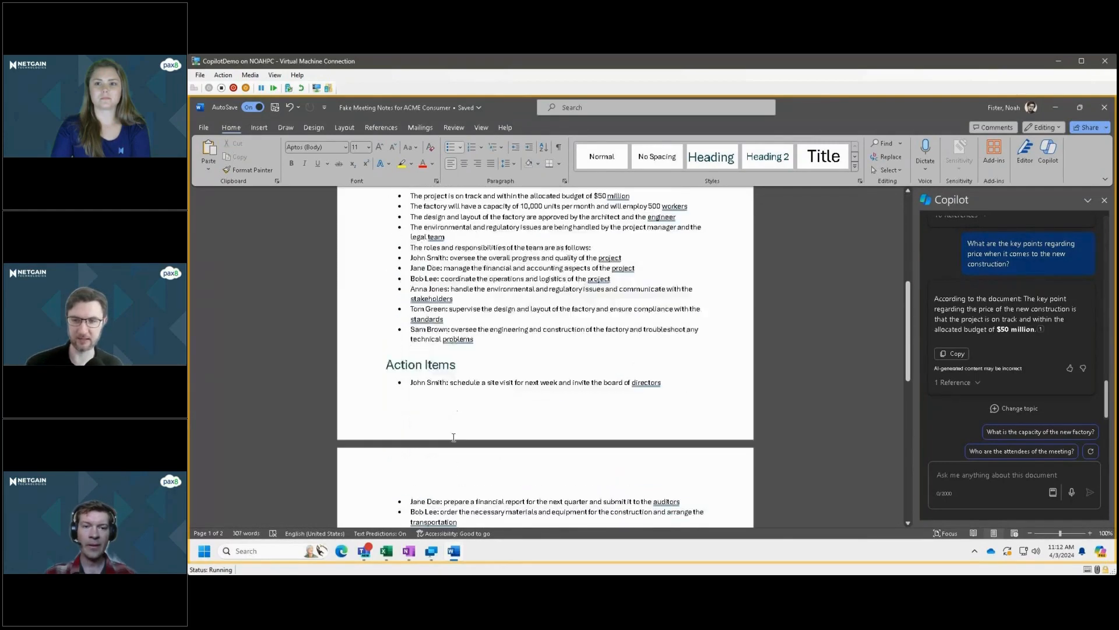
scroll(453, 437, down, 3)
click(400, 284)
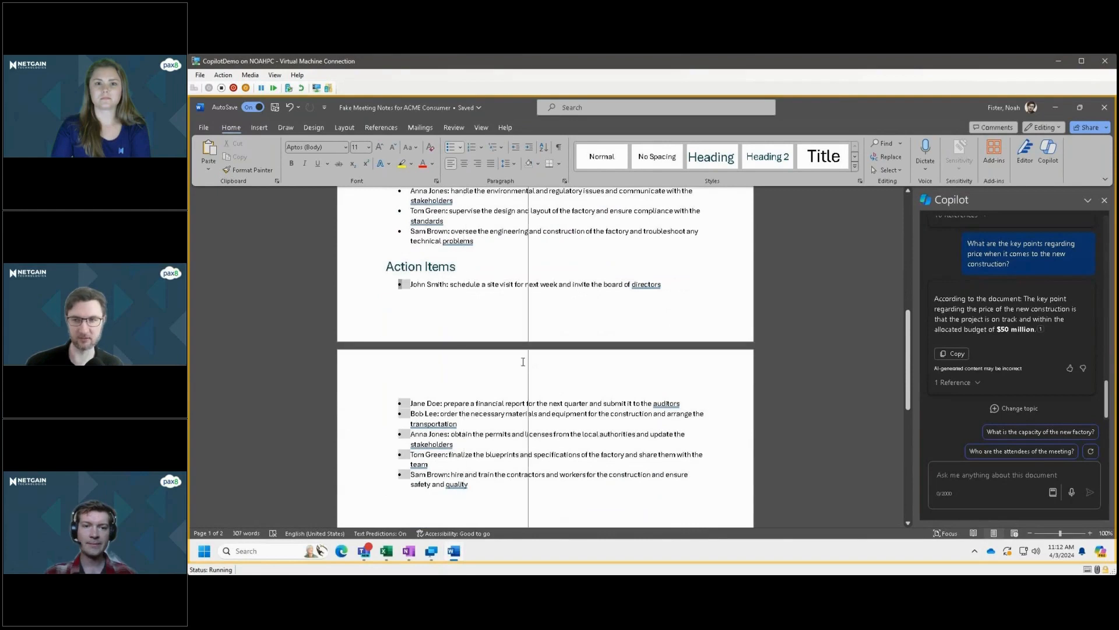
key(shift+Tab)
Try to rewrite the whole bulleted Action Items list with Copilot.
drag(399, 285, 363, 481)
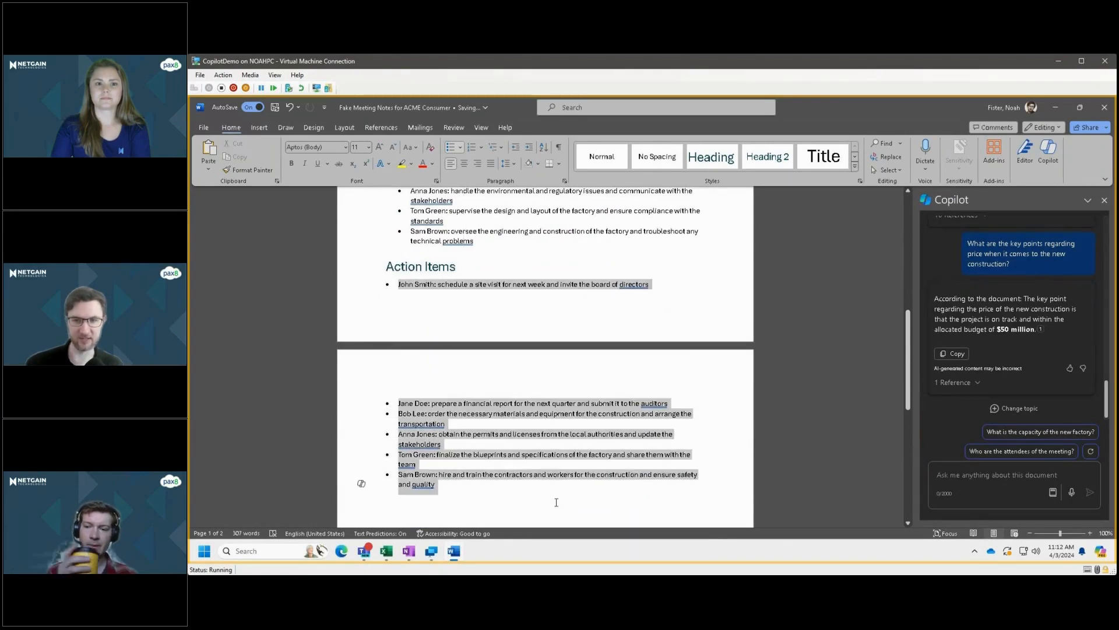
scroll(363, 477, down, 1)
click(362, 476)
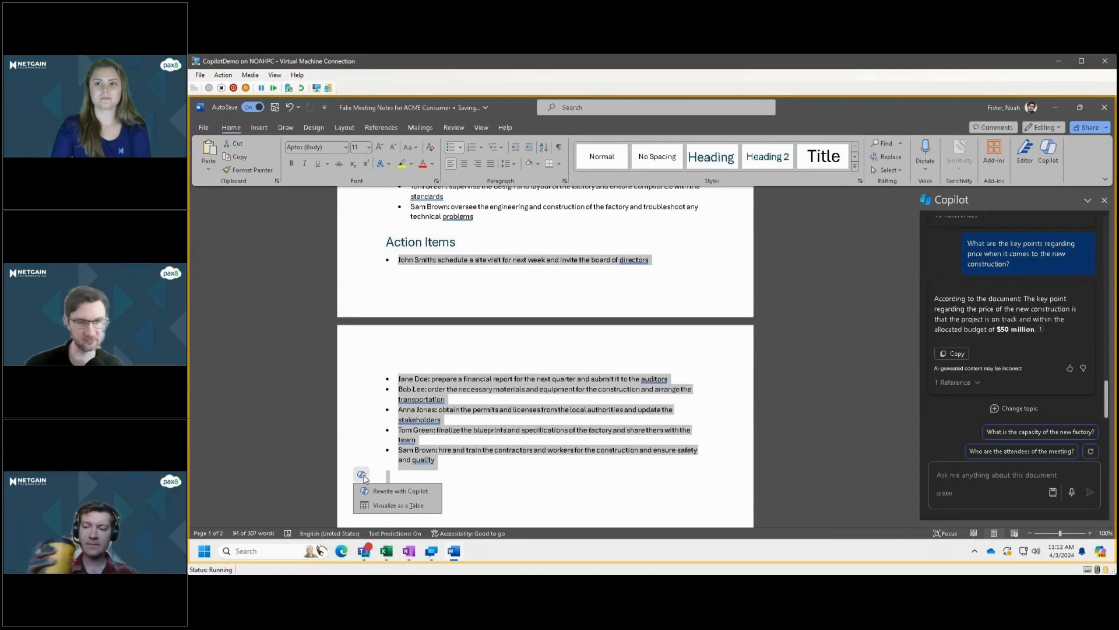
click(386, 490)
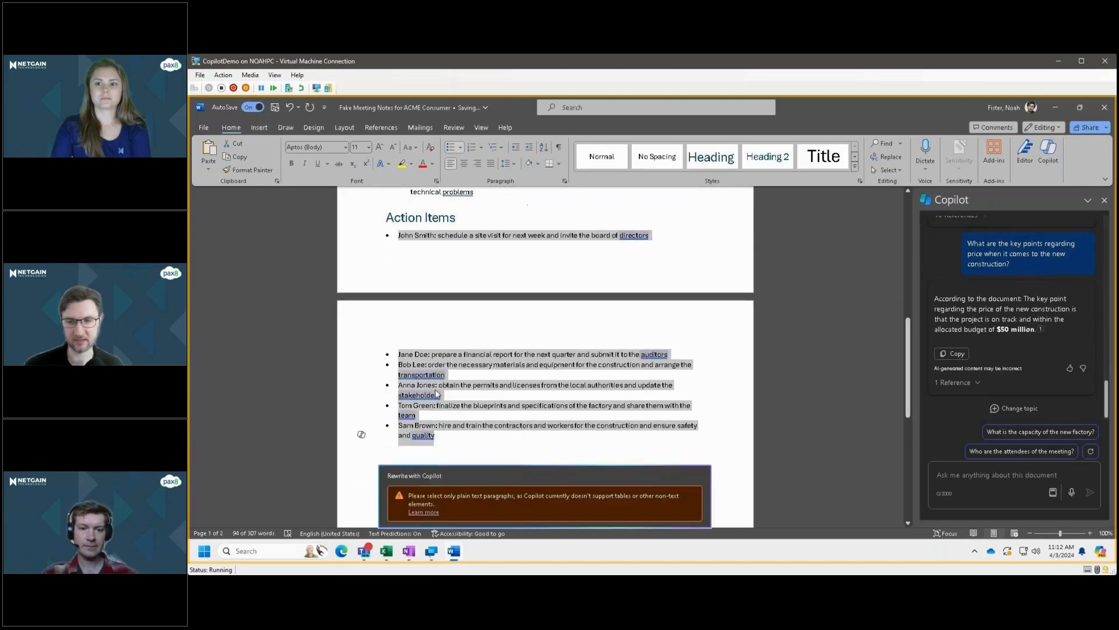
scroll(437, 394, up, 10)
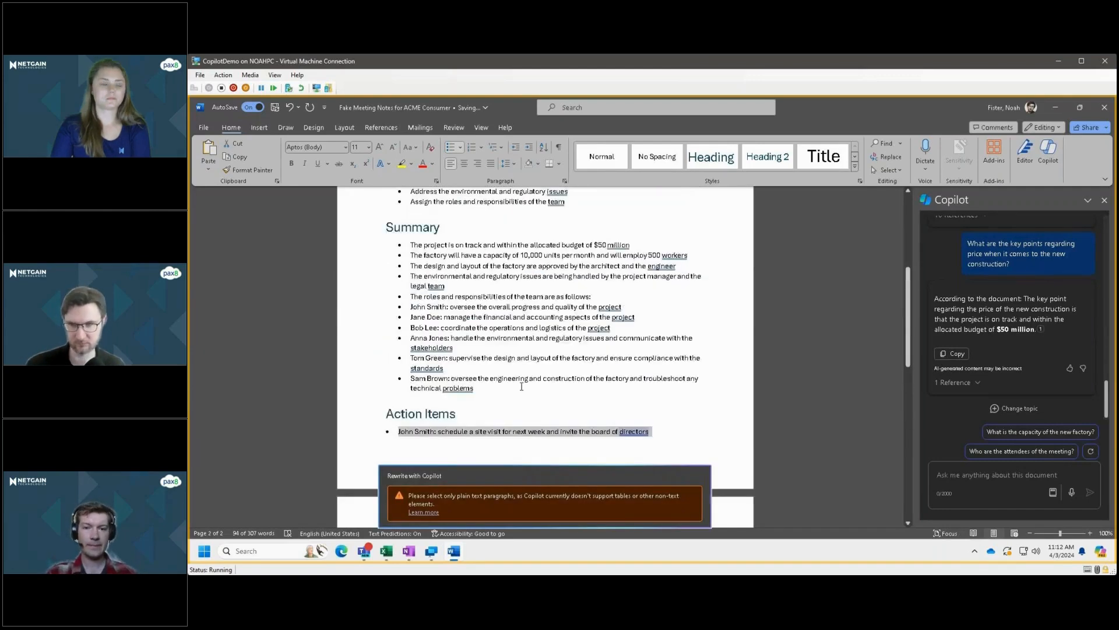
scroll(429, 268, up, 2)
scroll(443, 300, down, 10)
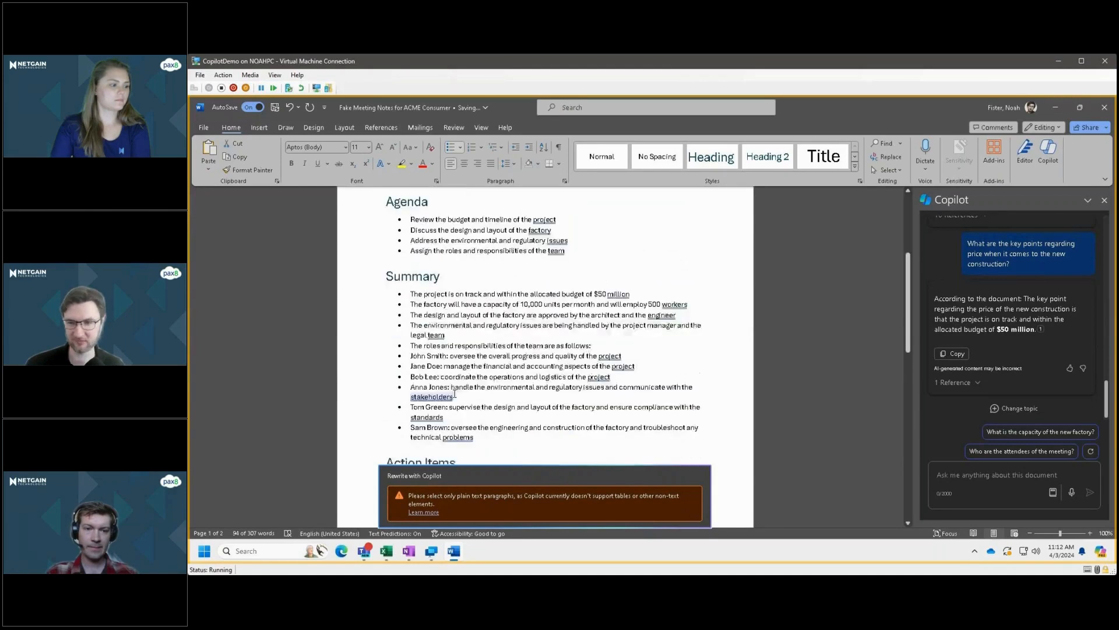
Dismiss the rewrite box and remove the bullet from each of the six action items, keeping them as plain paragraphs.
click(389, 309)
click(398, 309)
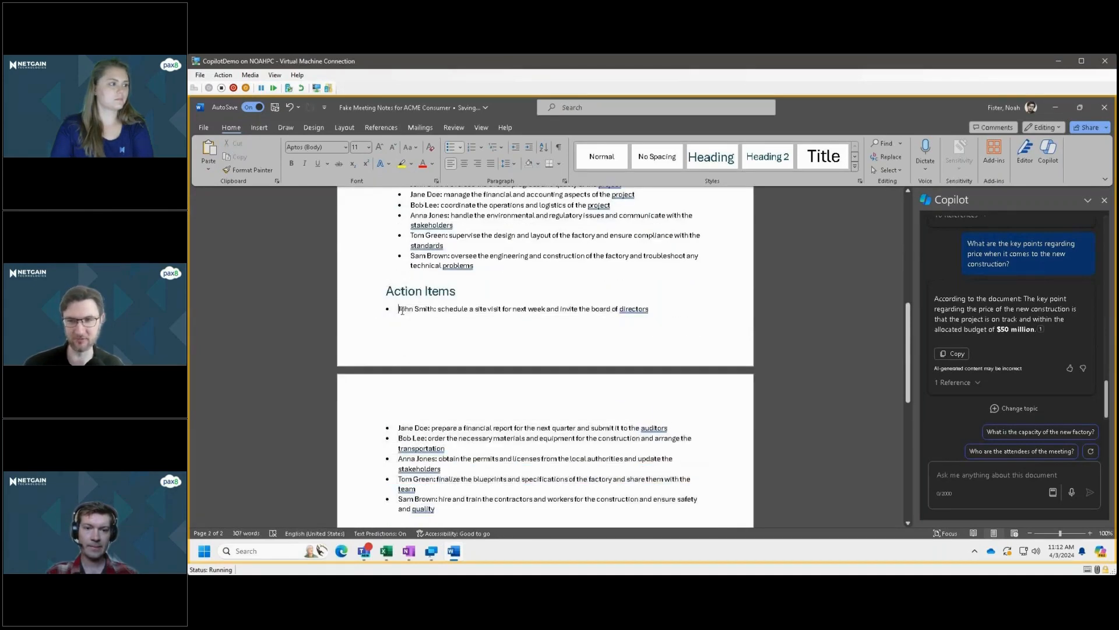
key(BackSpace)
click(399, 427)
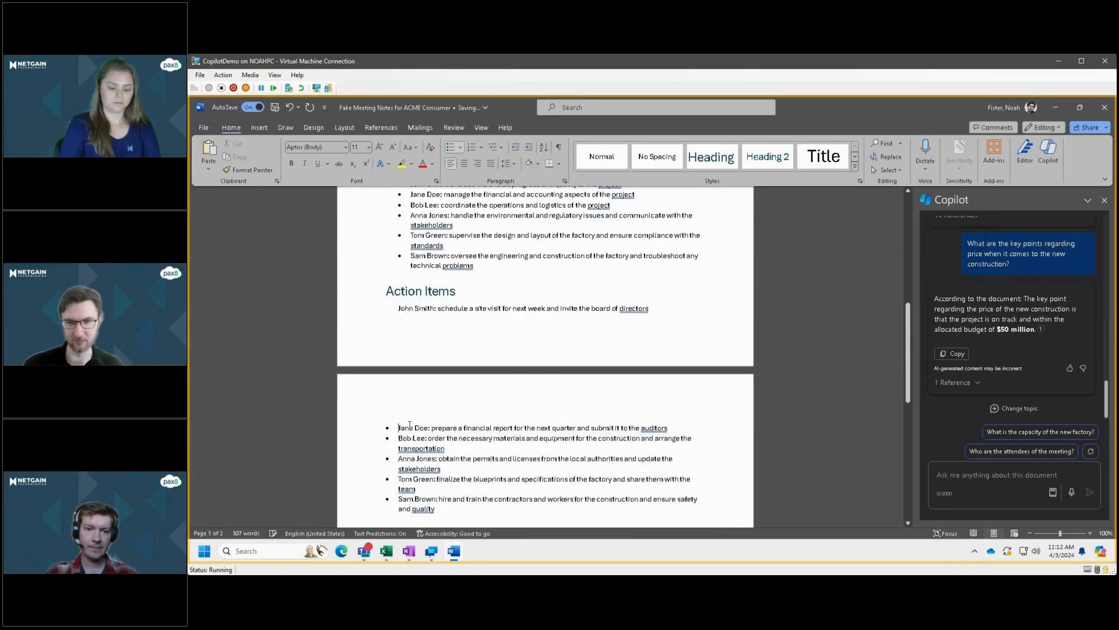
key(BackSpace)
key(Down)
key(BackSpace)
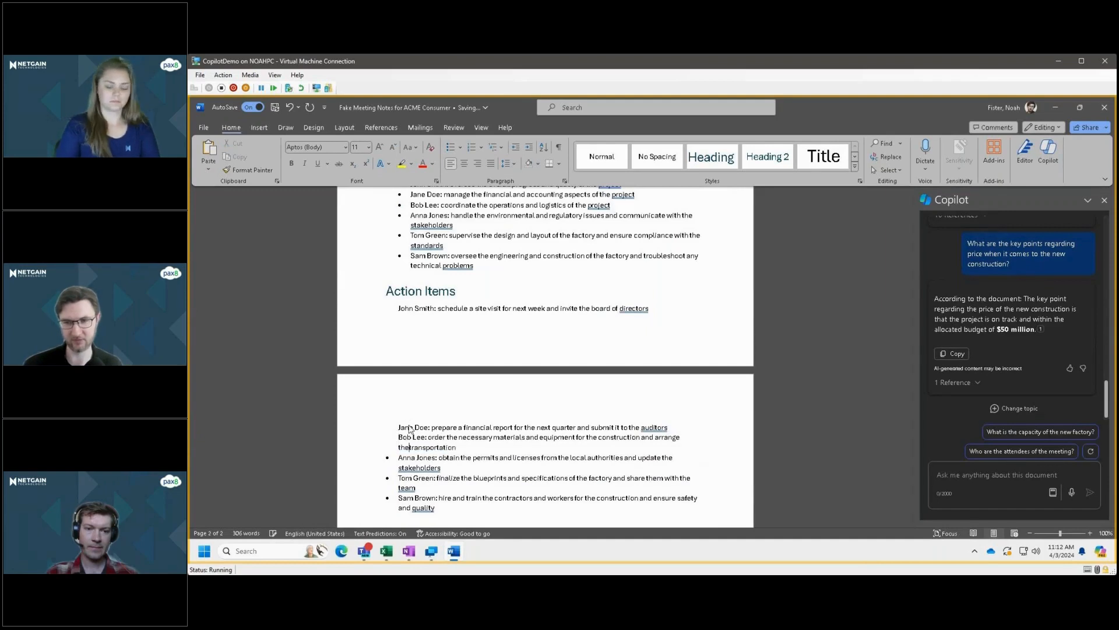
key(Down)
key(BackSpace)
key(Down)
key(Down)
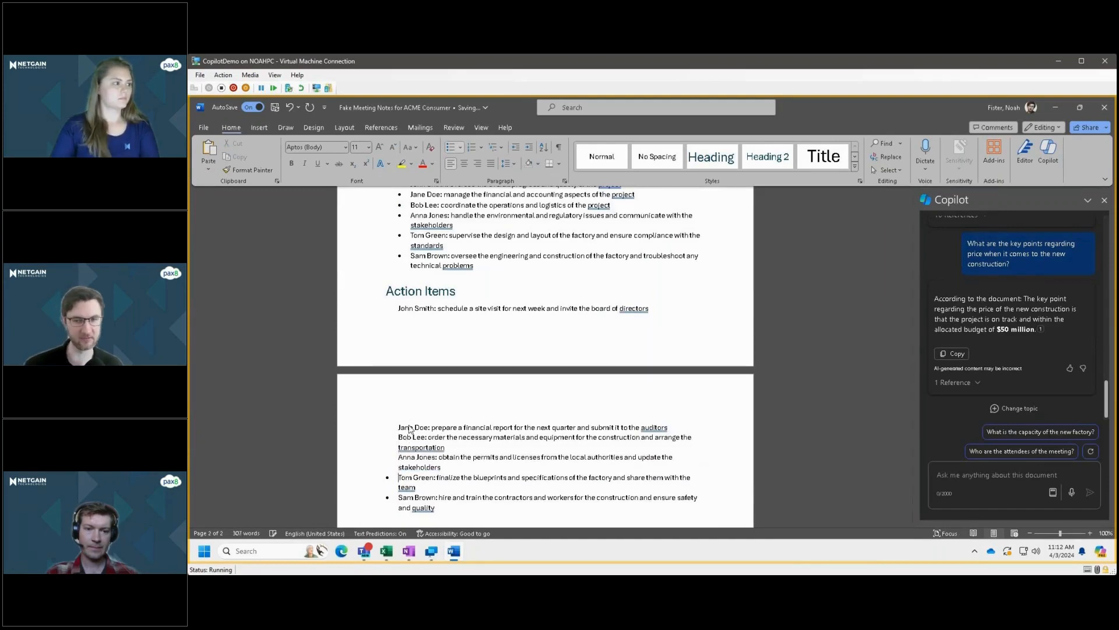
key(BackSpace)
key(Down)
key(Down)
key(BackSpace)
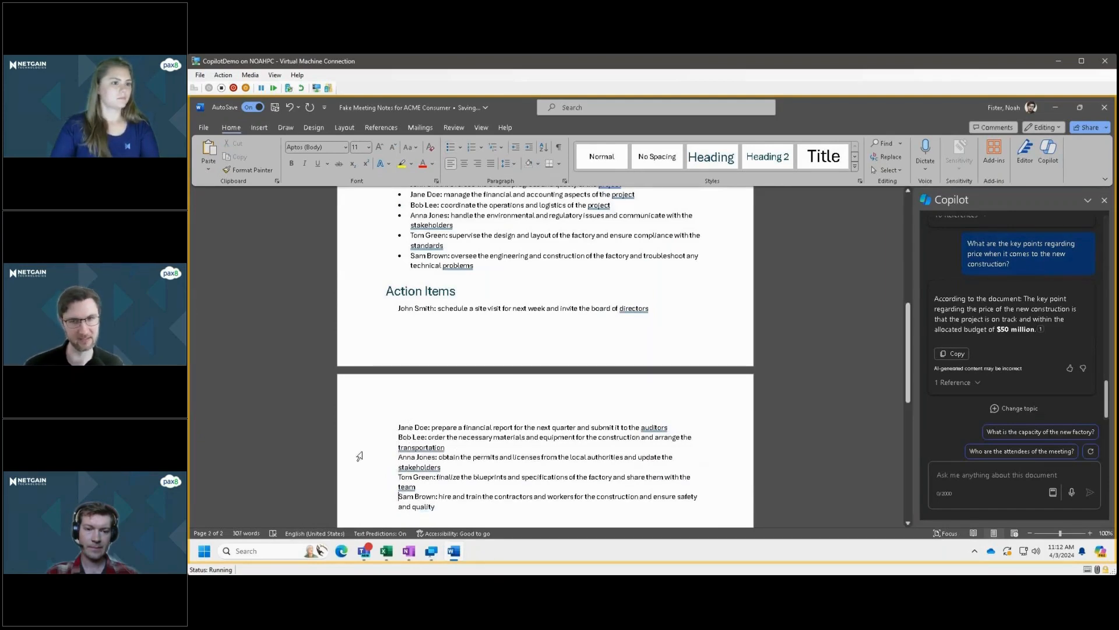
Select all six plain-text action items and generate a rewrite of them with Copilot.
scroll(429, 476, down, 1)
drag(435, 459, 352, 256)
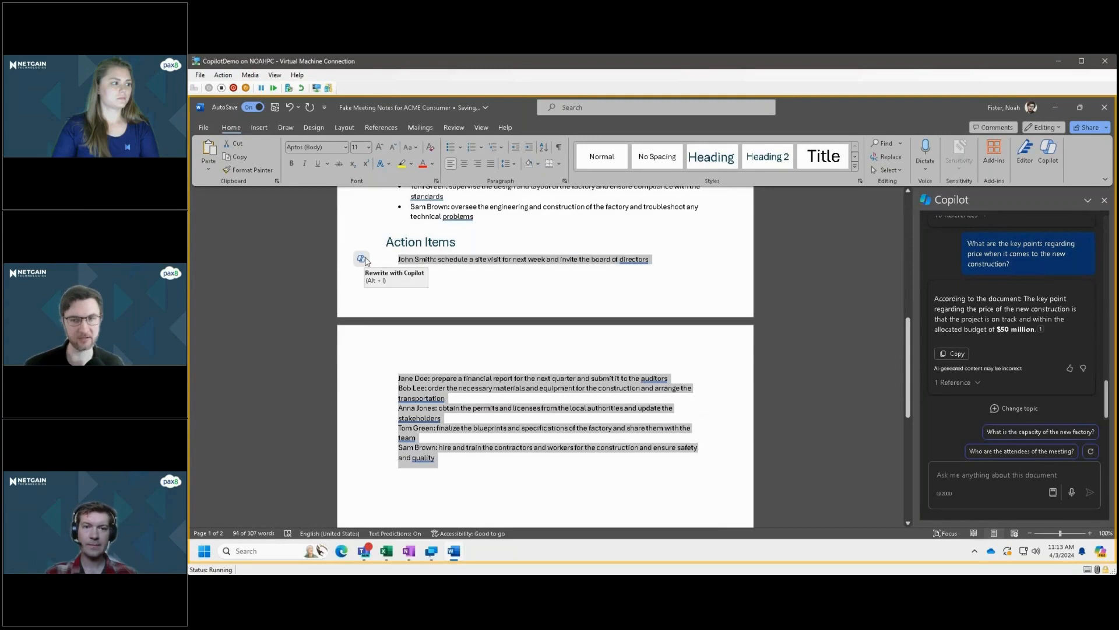
click(363, 260)
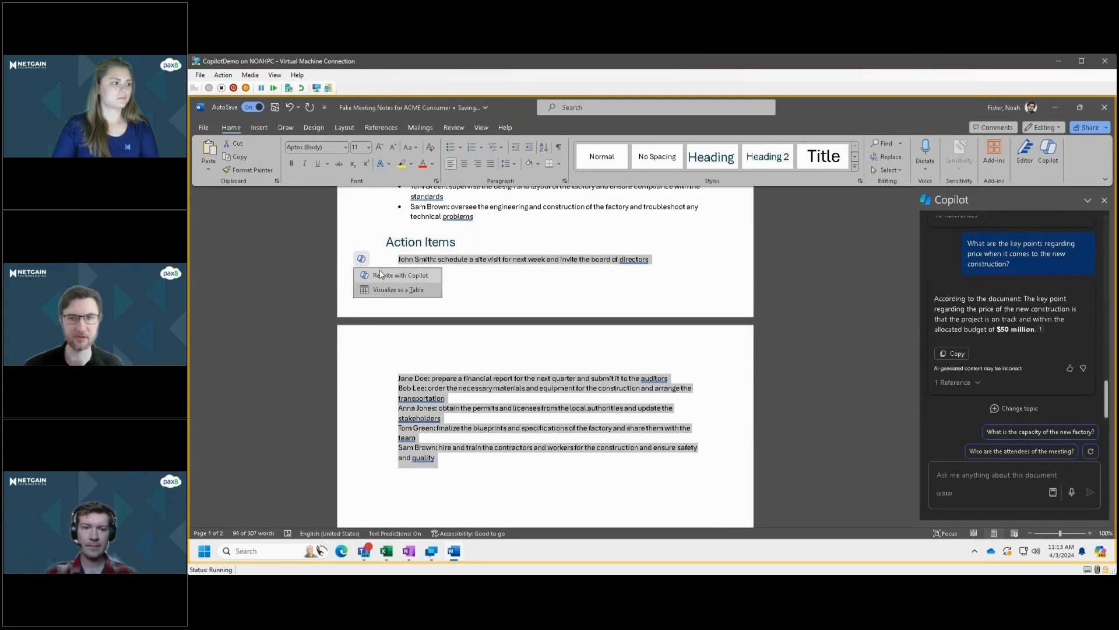
click(384, 275)
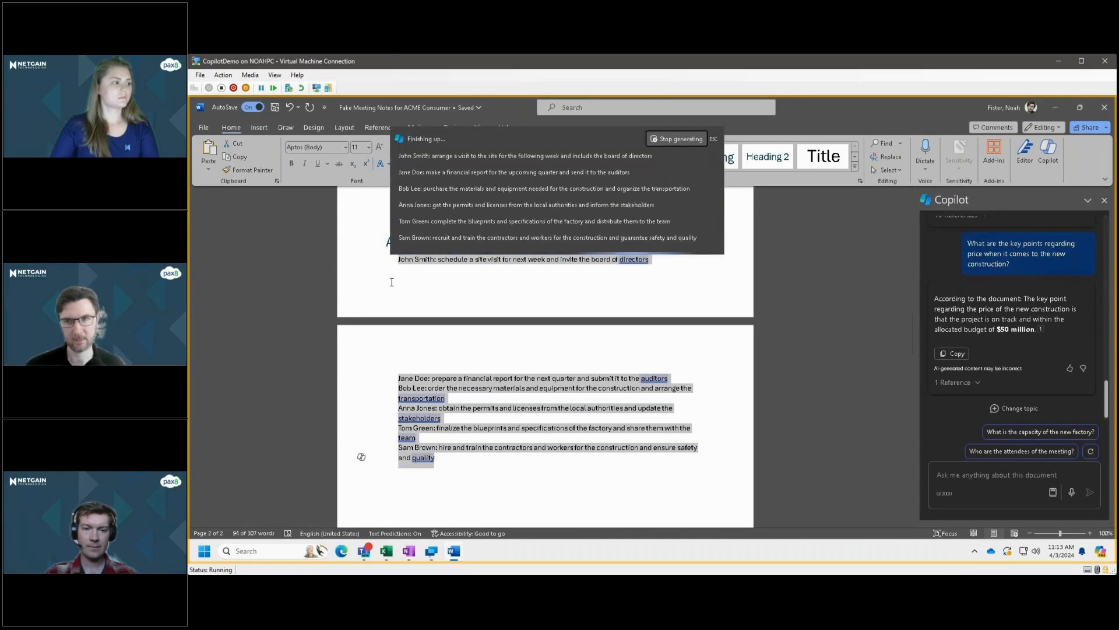
scroll(585, 470, up, 1)
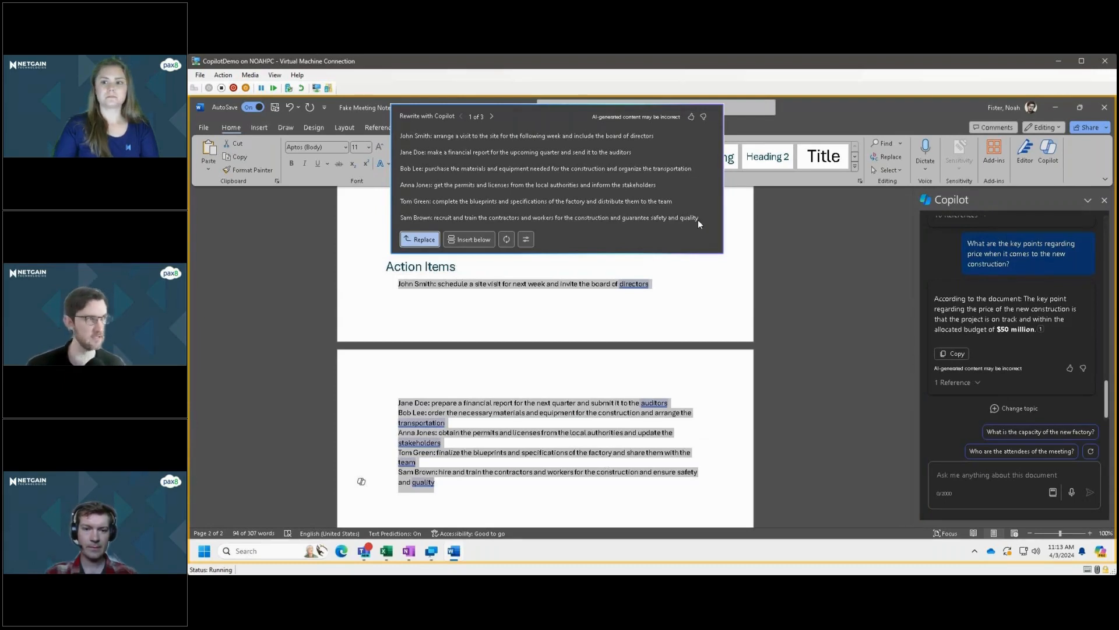
Compare Copilot's three rewrite versions of the action items, ending on the third one.
click(493, 116)
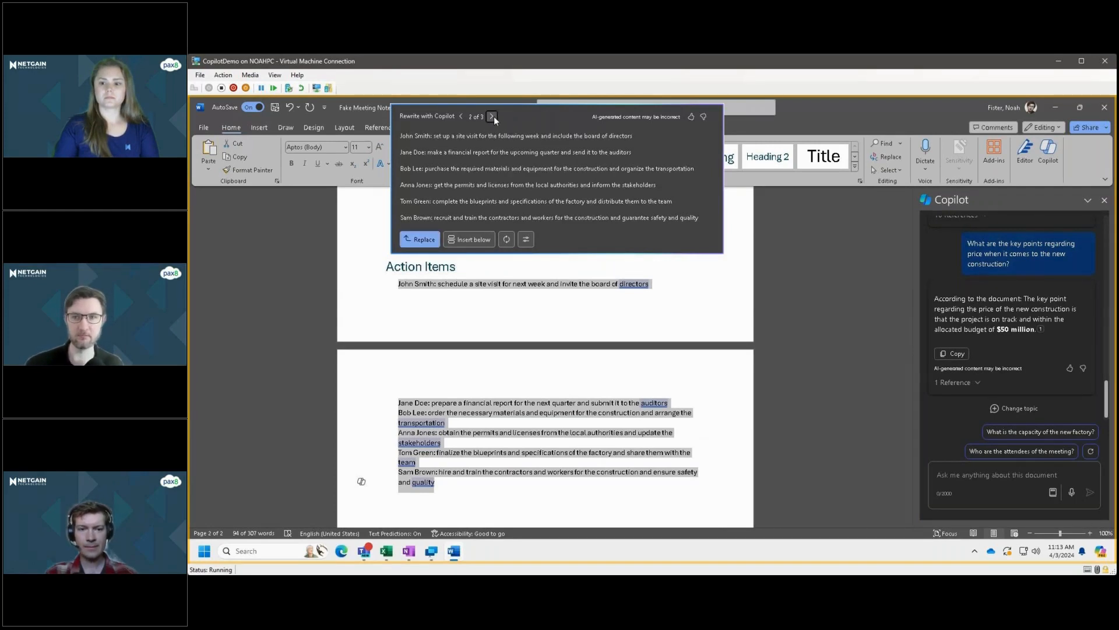
click(493, 116)
click(462, 116)
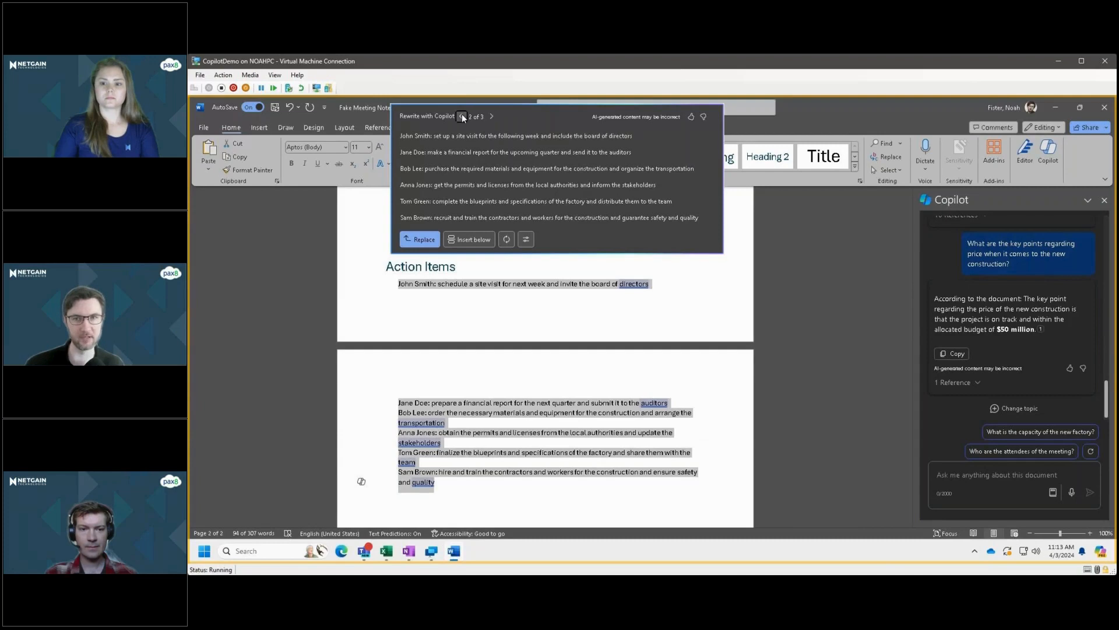
click(461, 115)
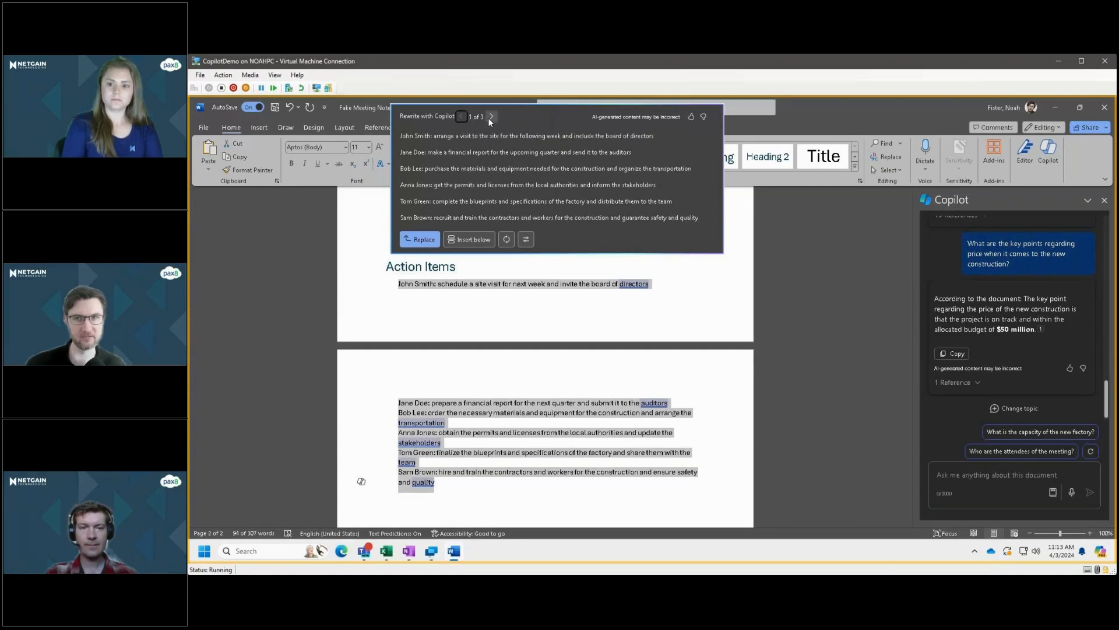
click(490, 117)
click(490, 117)
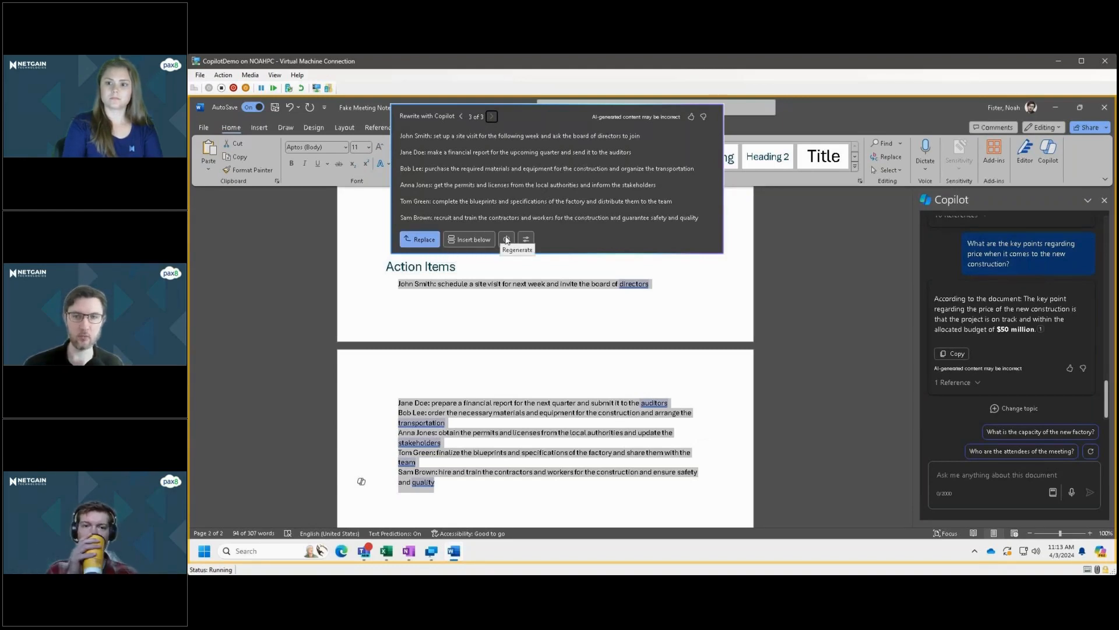
Regenerate the action items rewrite in the Professional tone and switch to its second version.
click(526, 239)
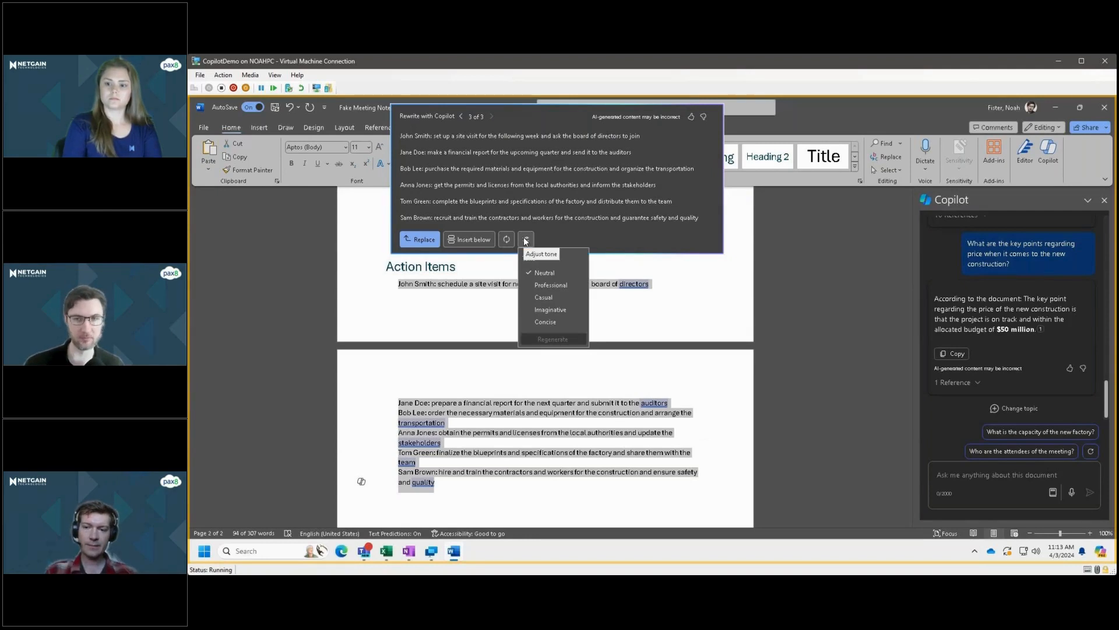
click(562, 286)
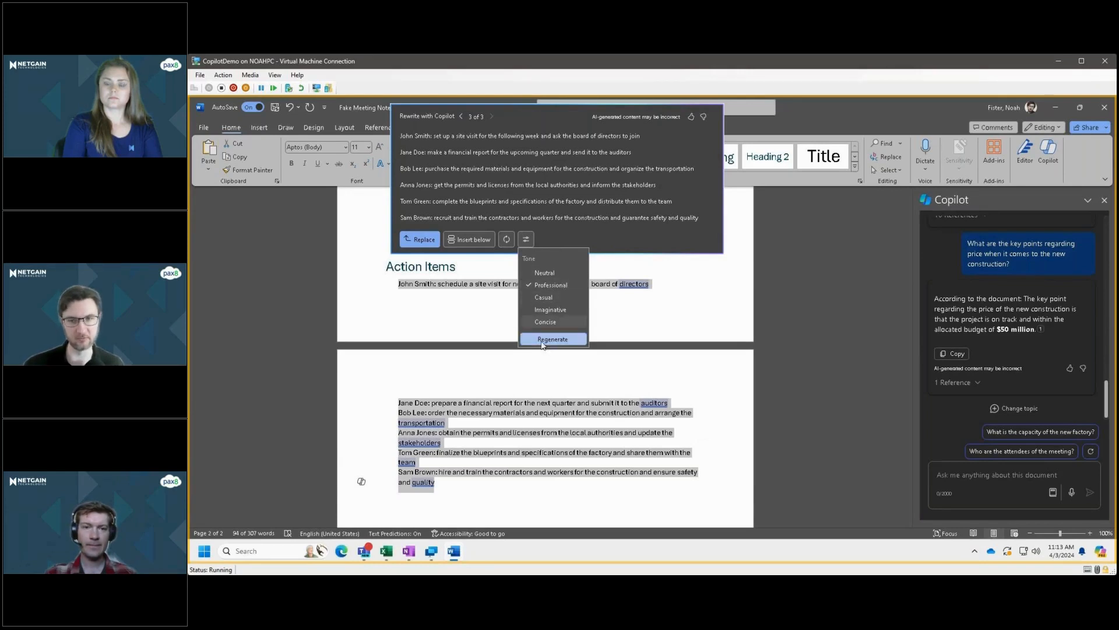
click(542, 343)
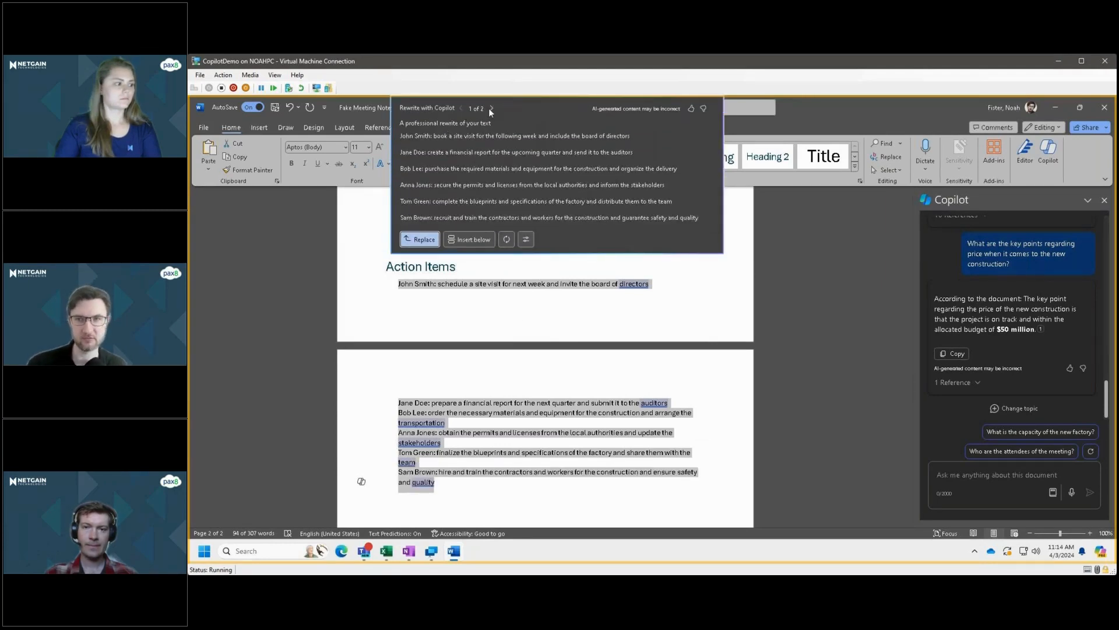
click(492, 109)
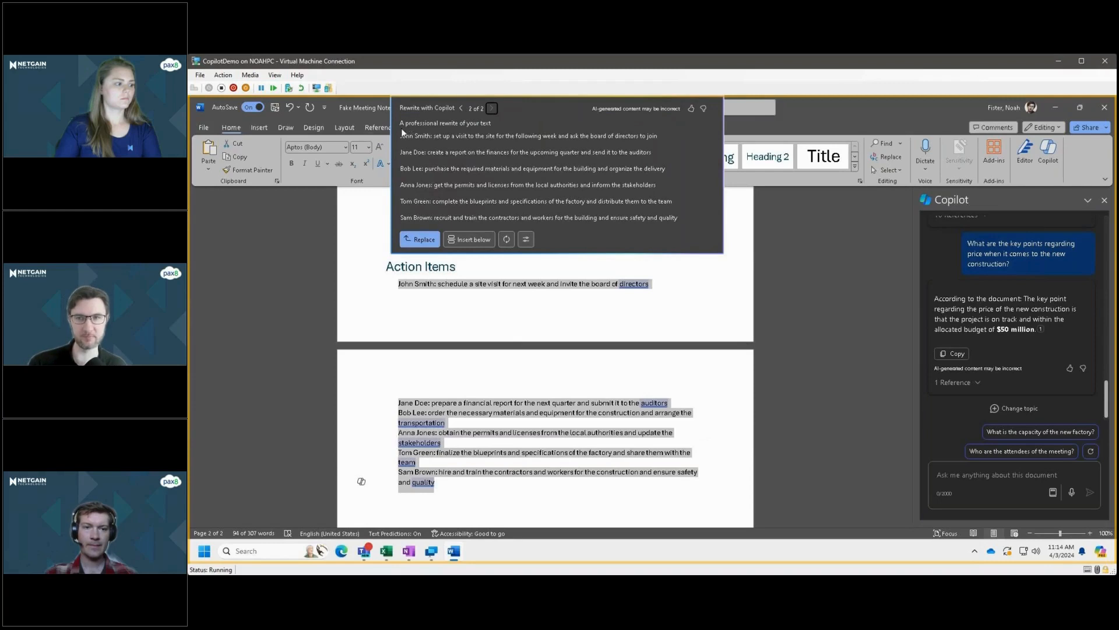
Move the rewrite box aside, check the tone options, and replace the original action items with the second professional rewrite.
drag(408, 140, 523, 239)
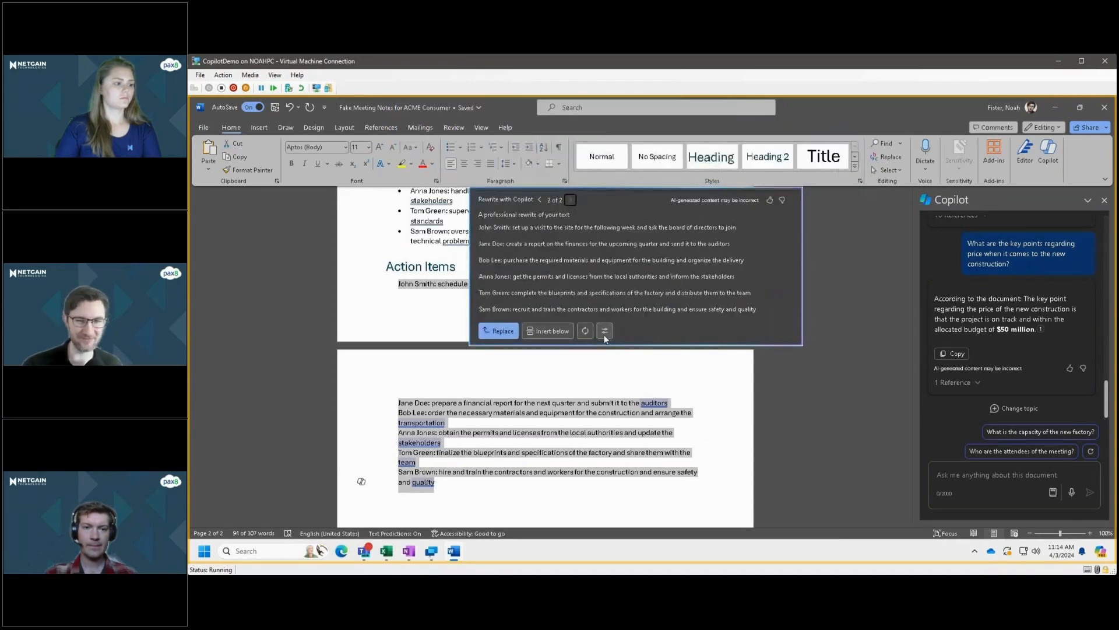
click(607, 332)
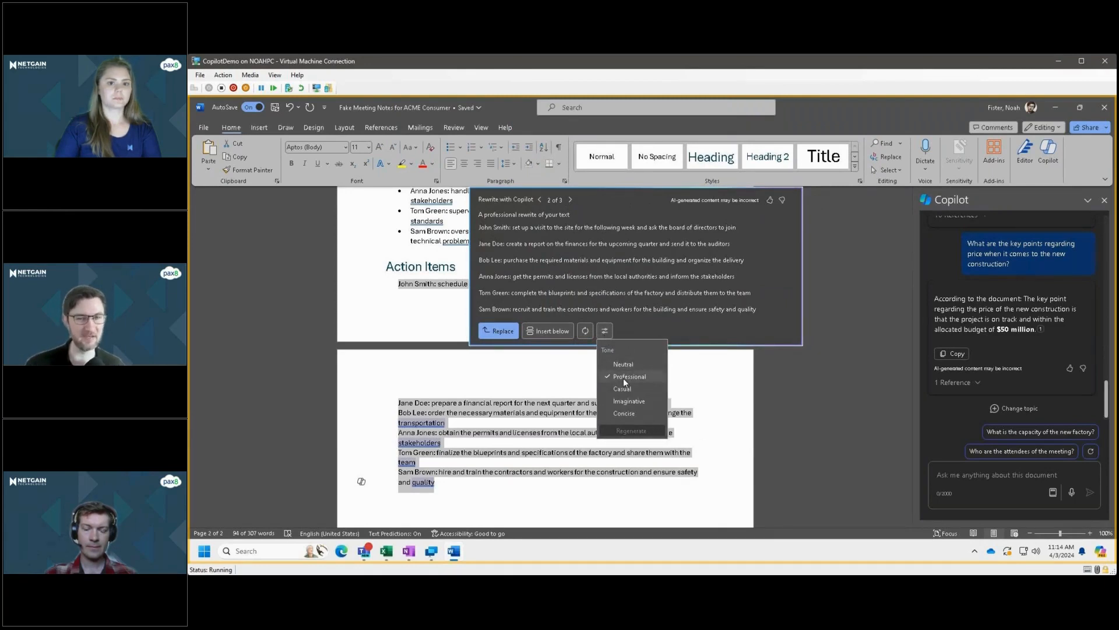
click(639, 267)
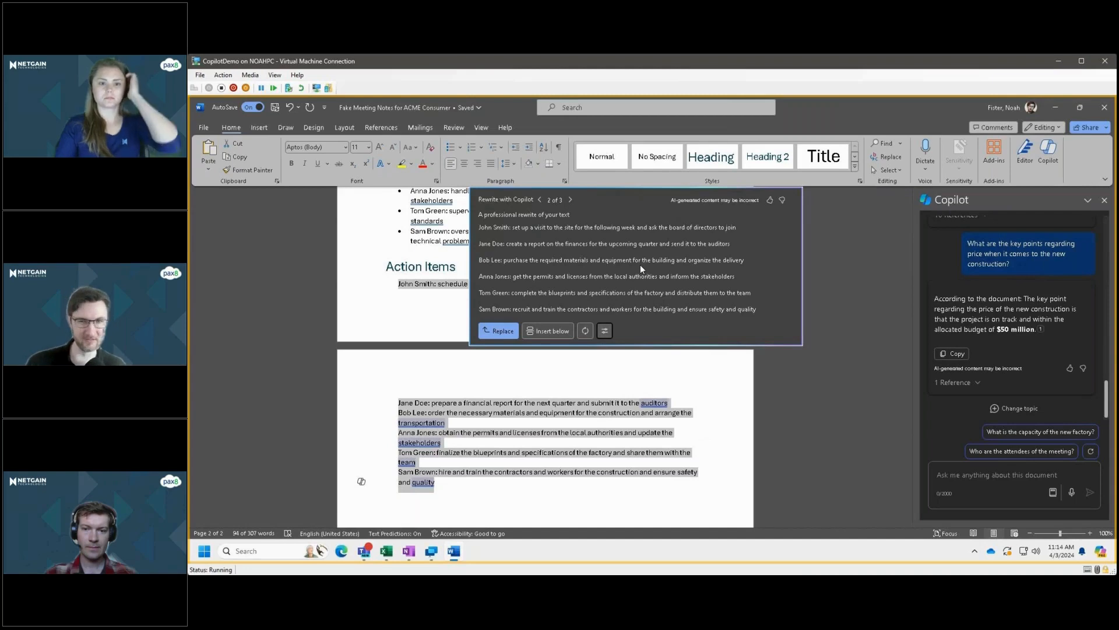
drag(640, 264, 645, 279)
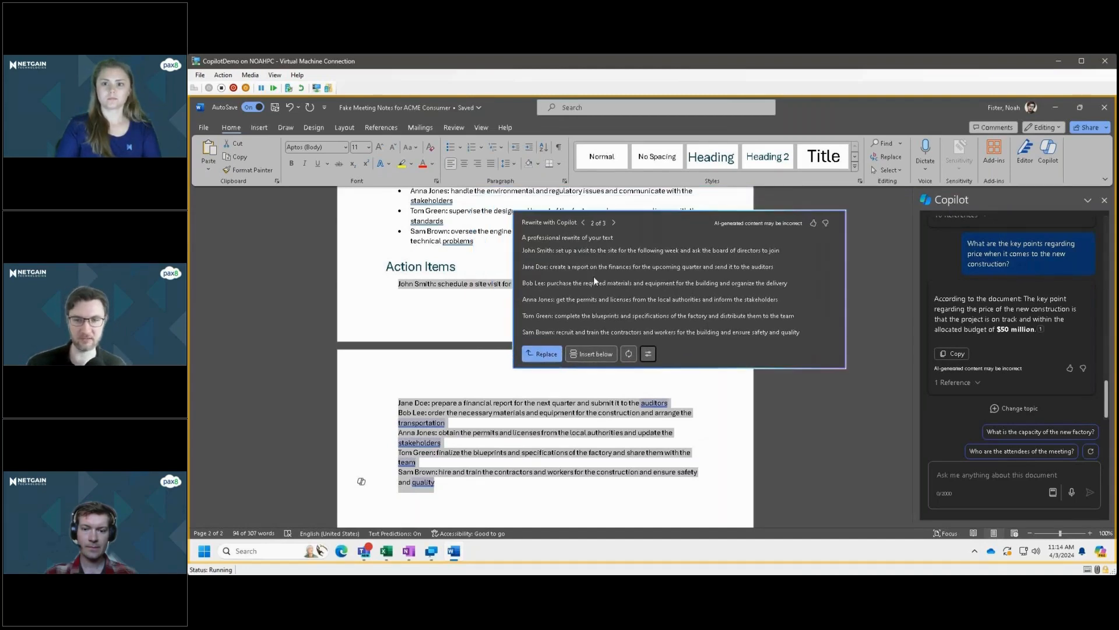
click(502, 345)
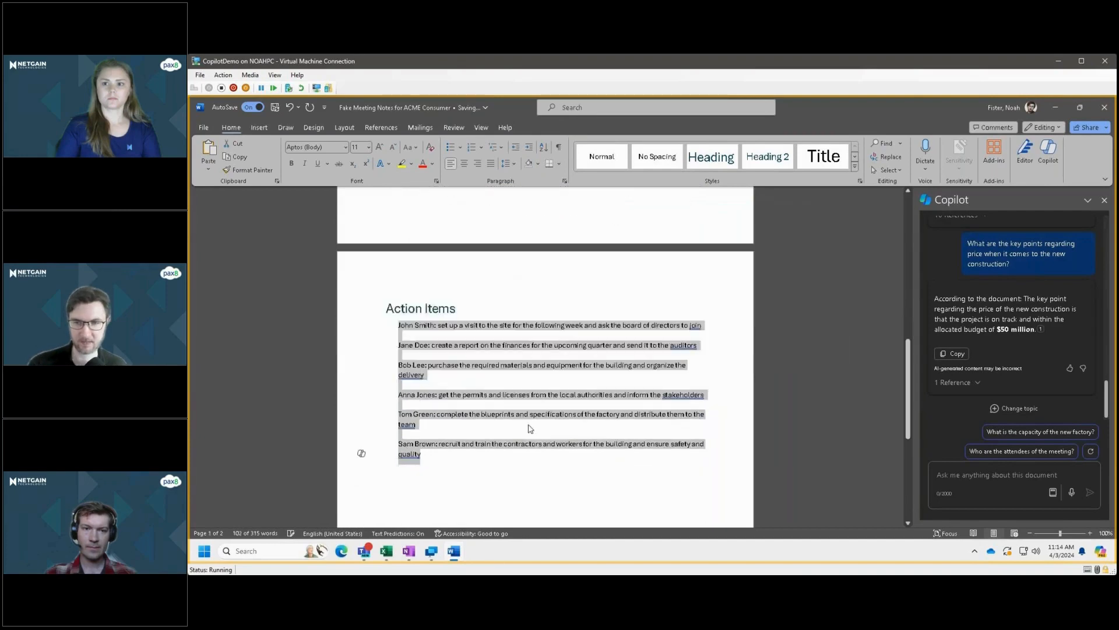
Deselect the rewritten action items, look over the full meeting notes, and close the Copilot pane.
click(528, 428)
scroll(527, 457, down, 1)
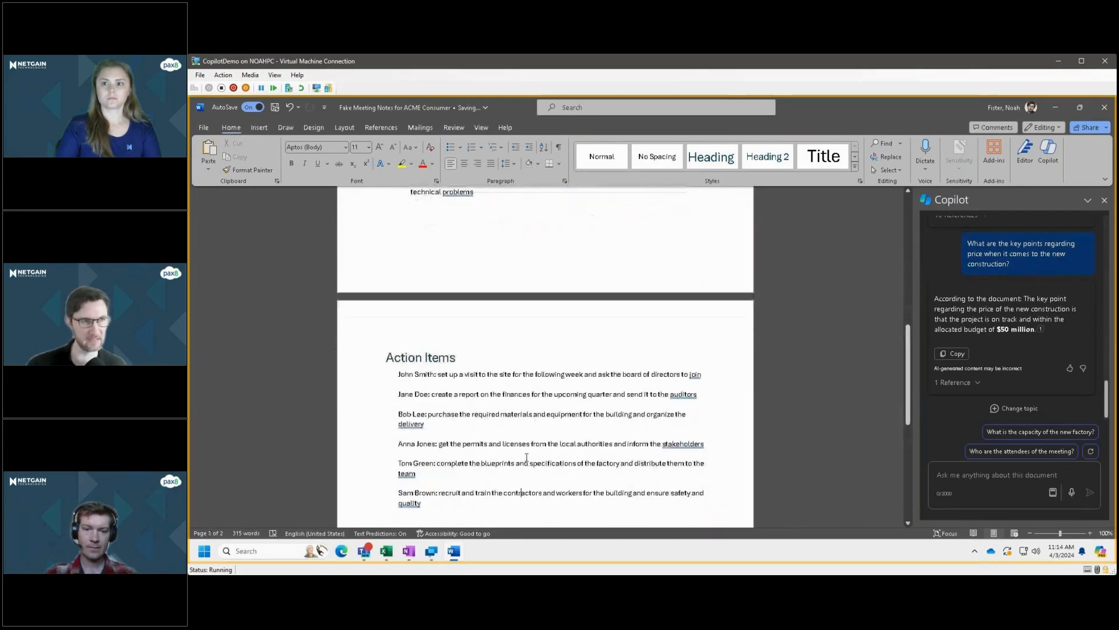
scroll(527, 457, up, 4)
scroll(527, 457, down, 1)
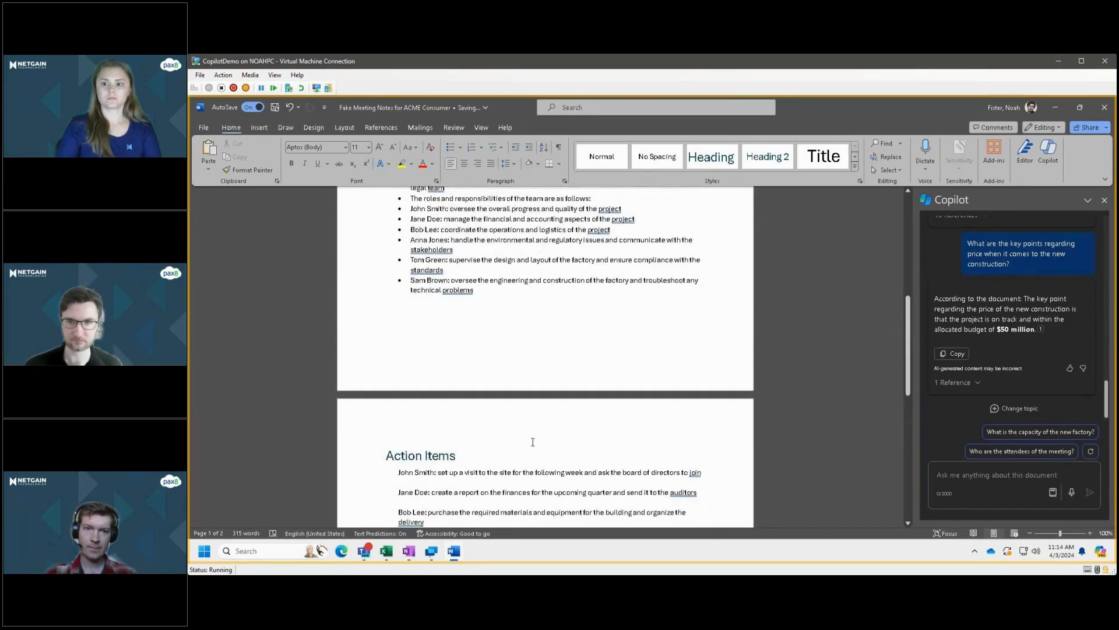
scroll(532, 441, up, 7)
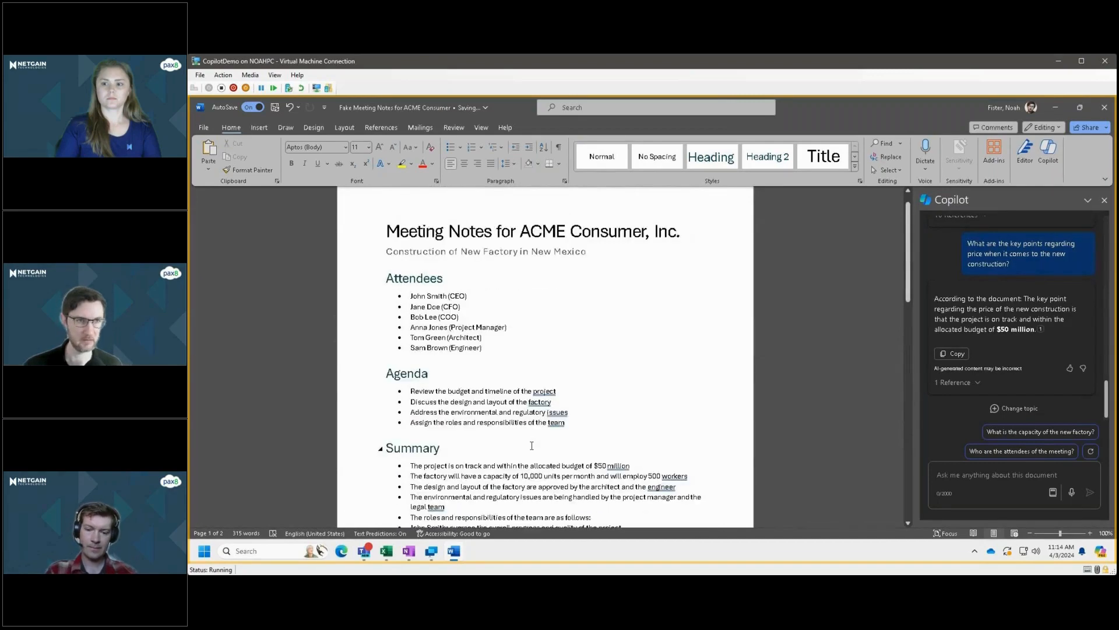
scroll(532, 445, up, 1)
click(1104, 200)
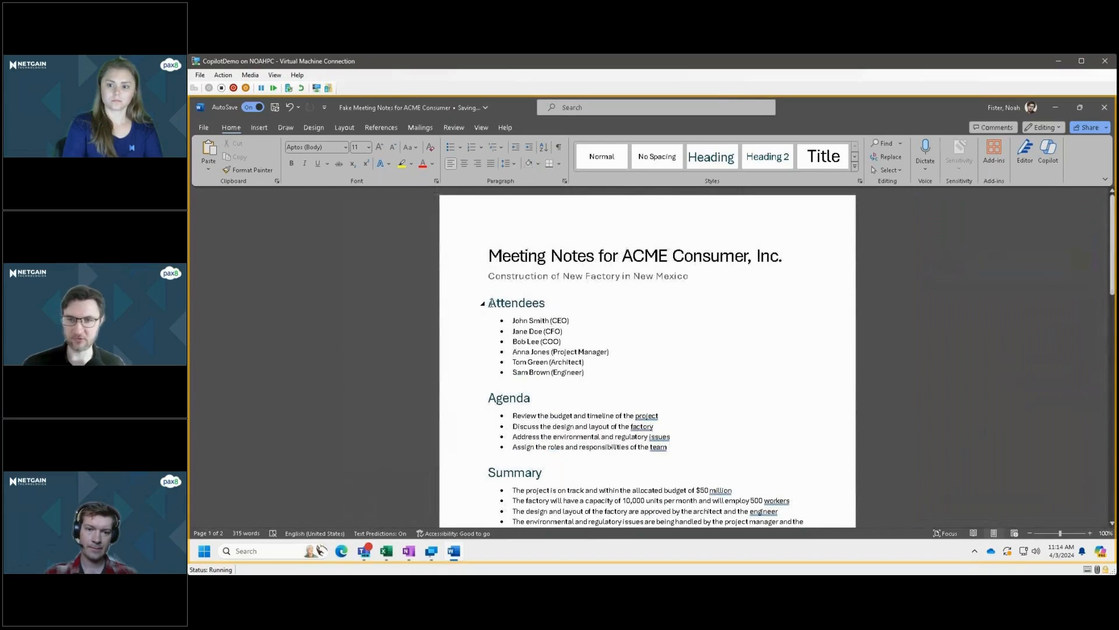
Copy the entire meeting notes document, from the title through the last action item.
scroll(511, 321, down, 10)
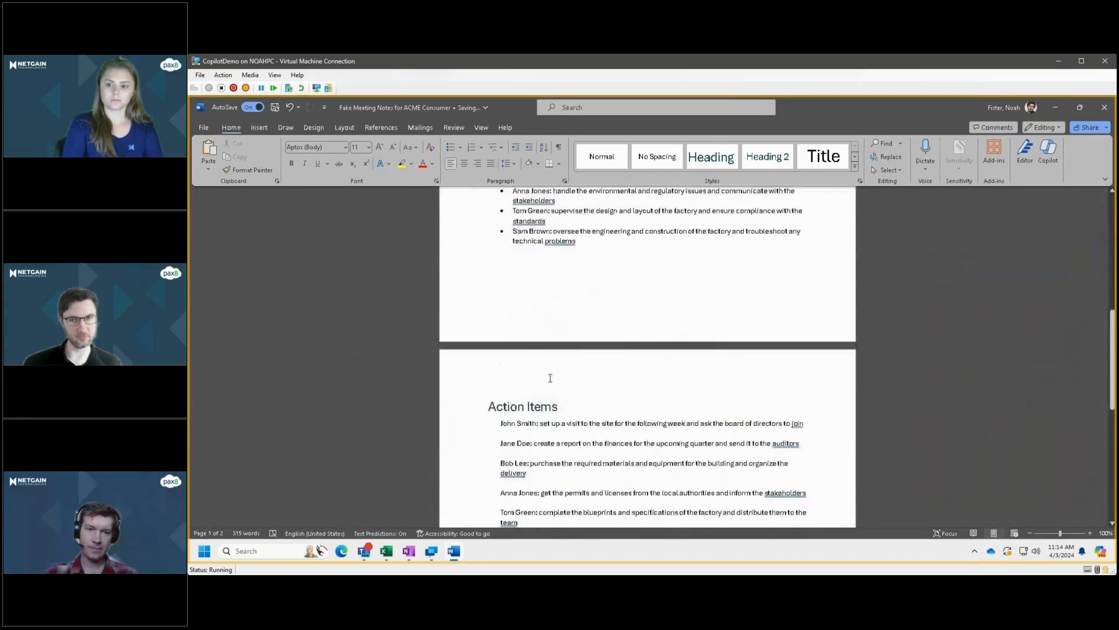
scroll(550, 378, down, 1)
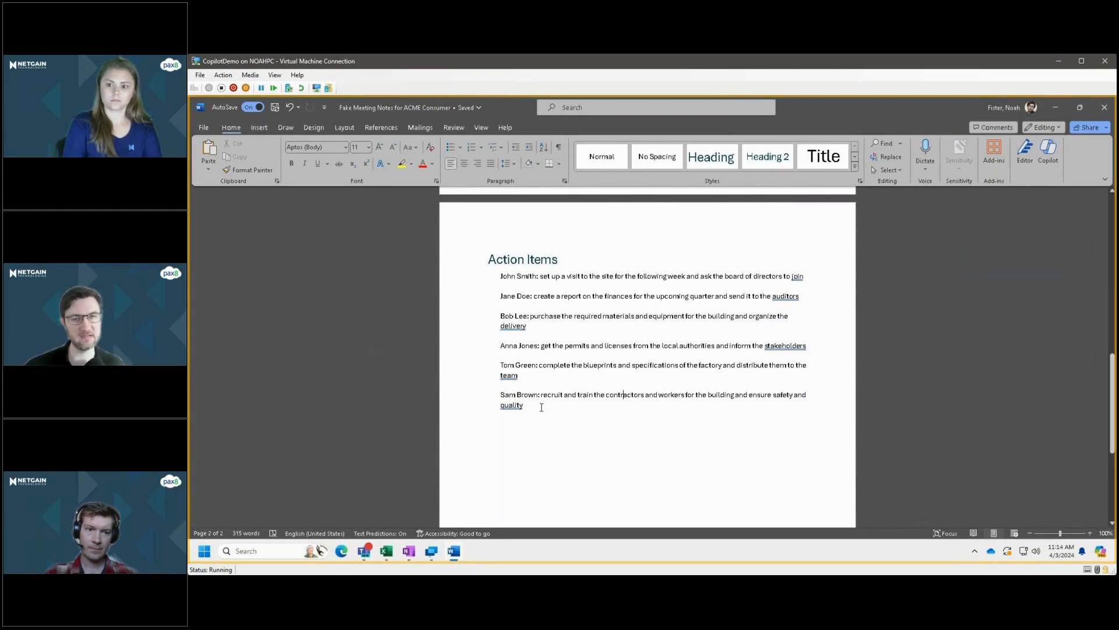
drag(541, 407, 576, 344)
click(630, 428)
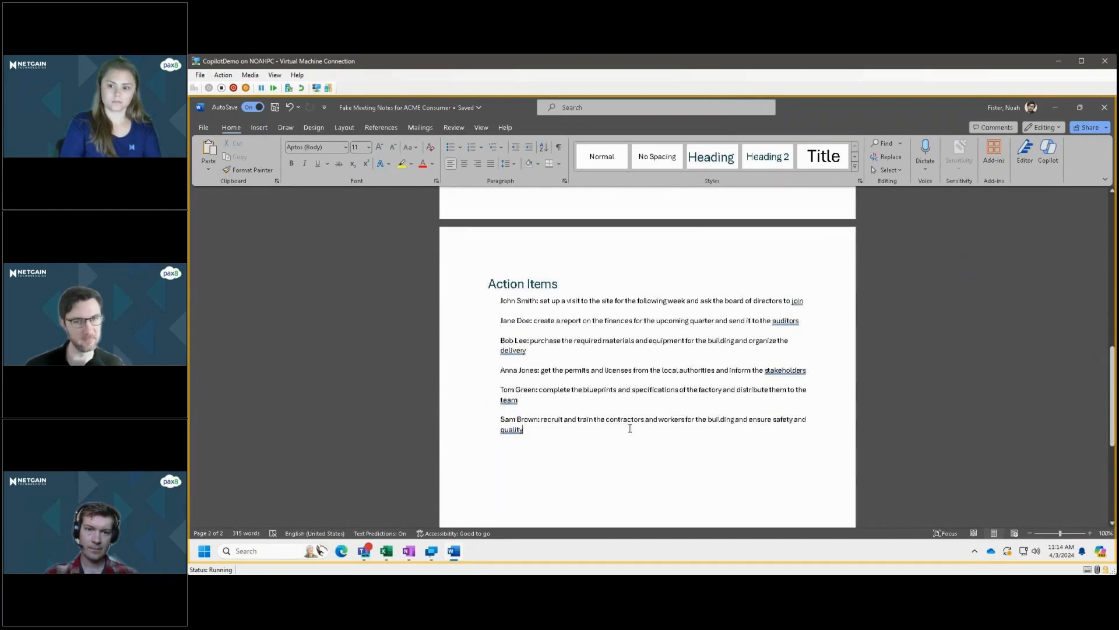
drag(608, 433, 495, 259)
right_click(506, 259)
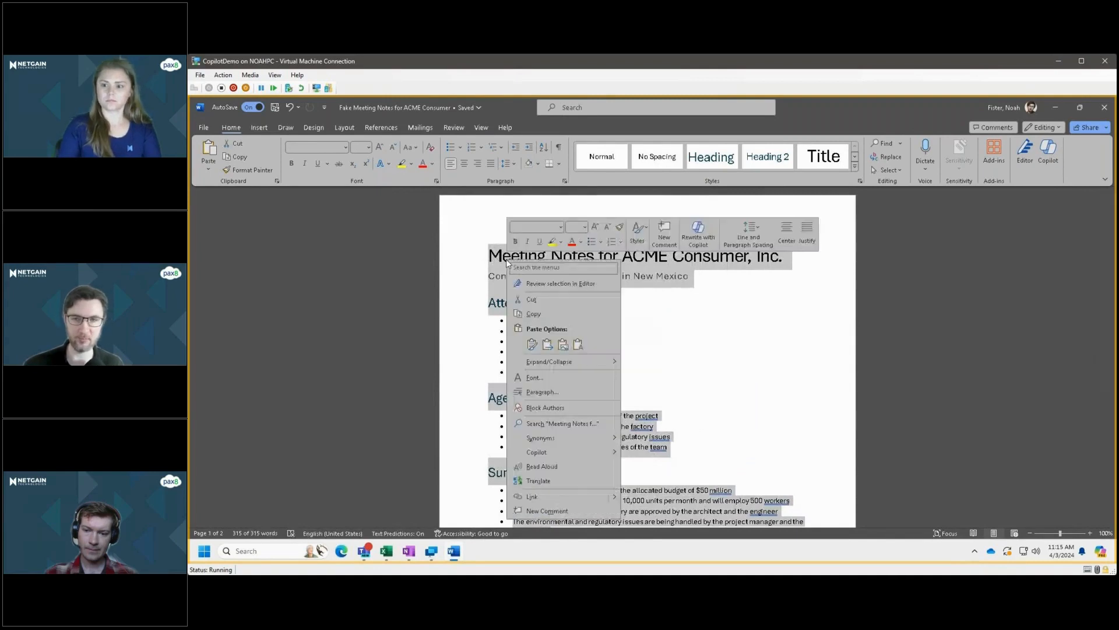
click(544, 316)
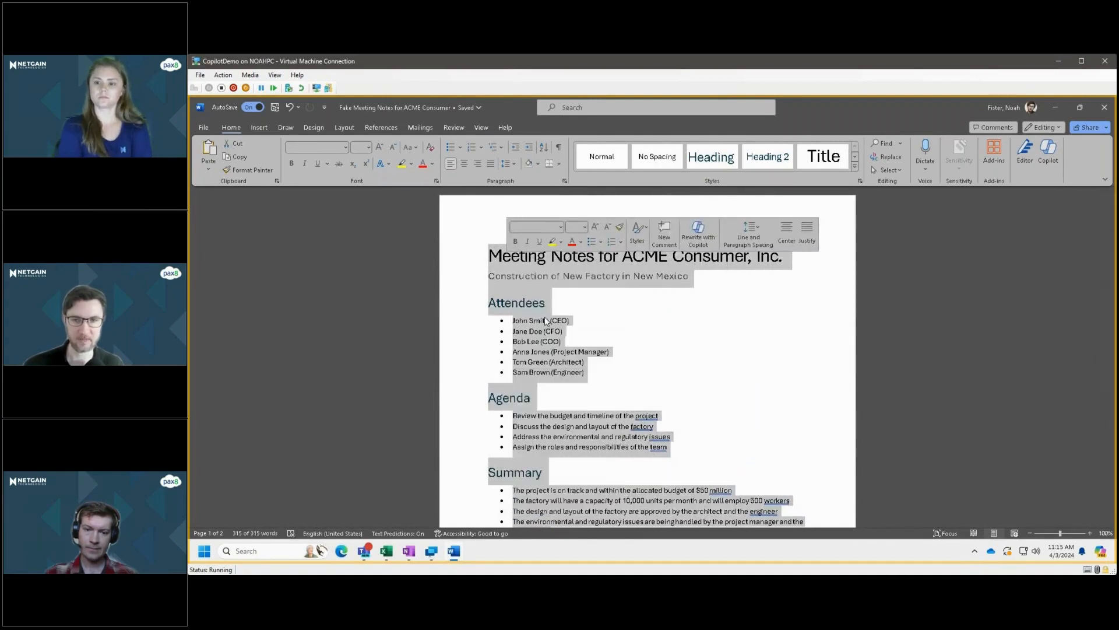
click(551, 436)
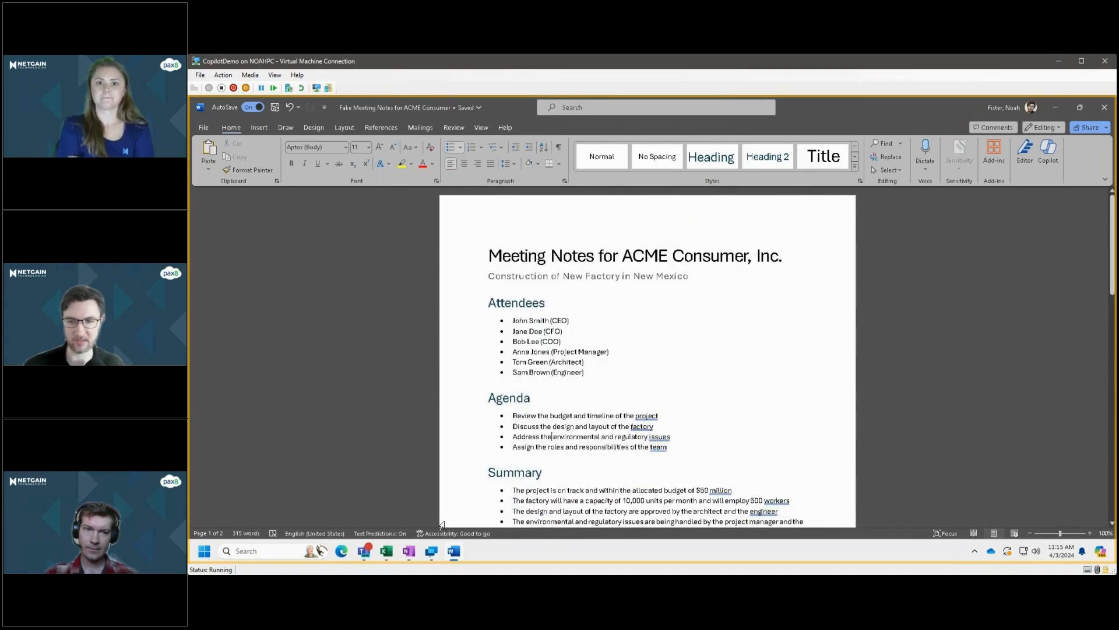
Switch to OneNote and paste the copied meeting notes into the body of the New Building Proposal page.
click(406, 558)
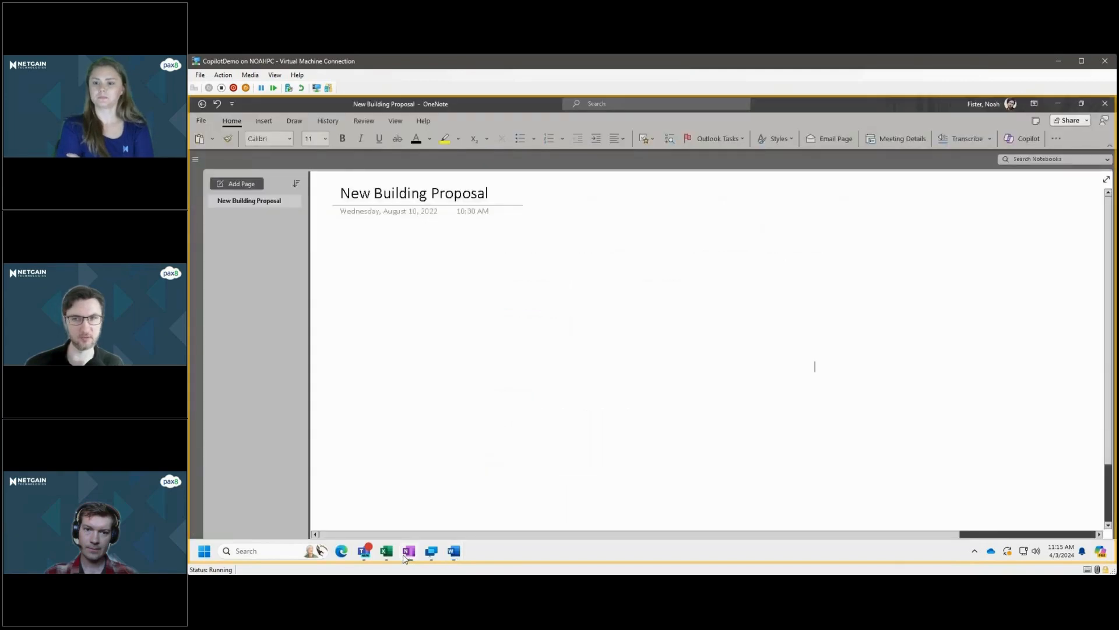
click(352, 233)
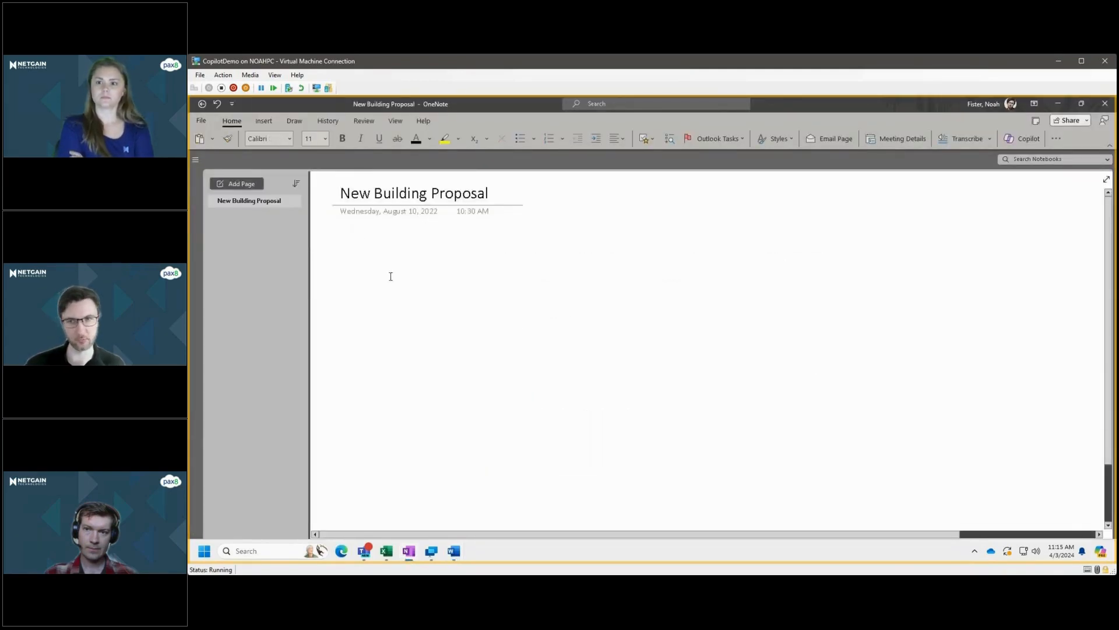
key(ctrl+v)
scroll(534, 387, up, 3)
scroll(534, 388, up, 3)
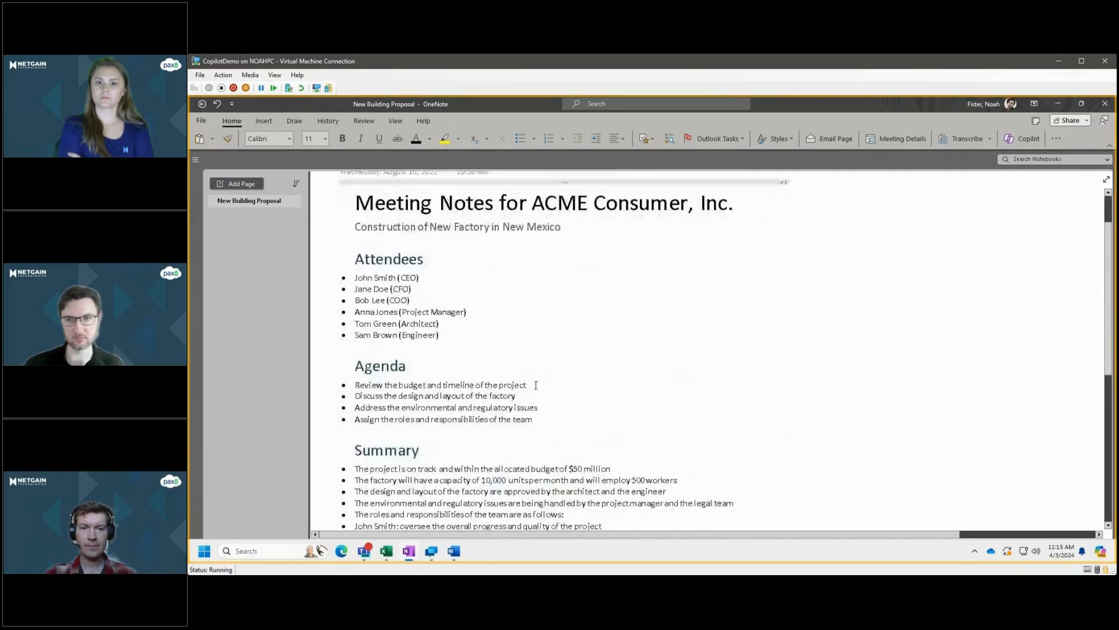
scroll(535, 394, down, 5)
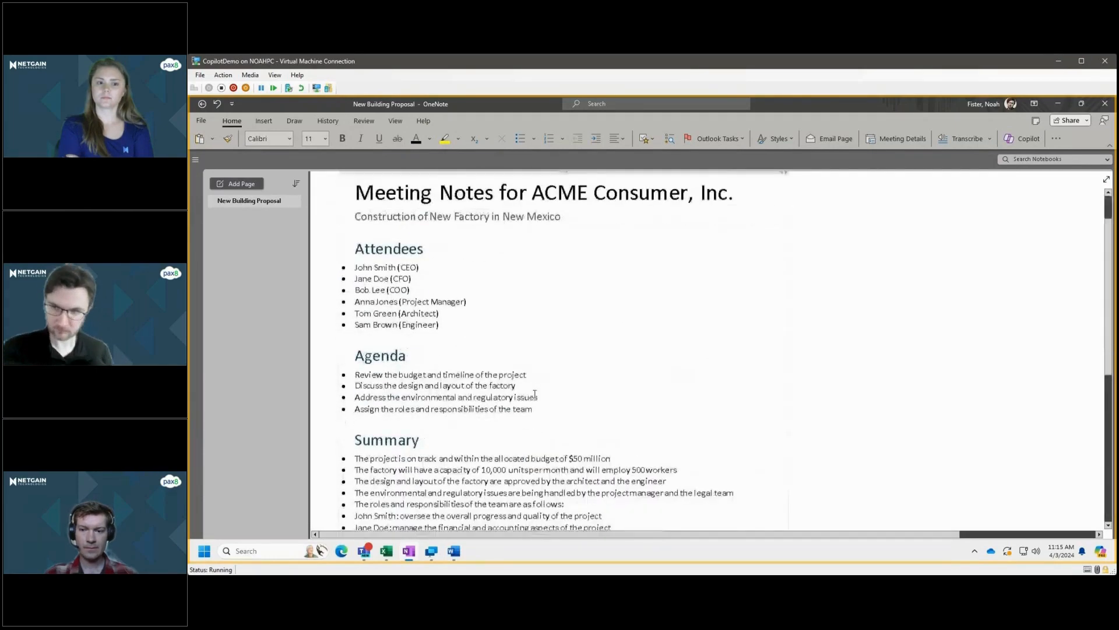
scroll(535, 324, down, 2)
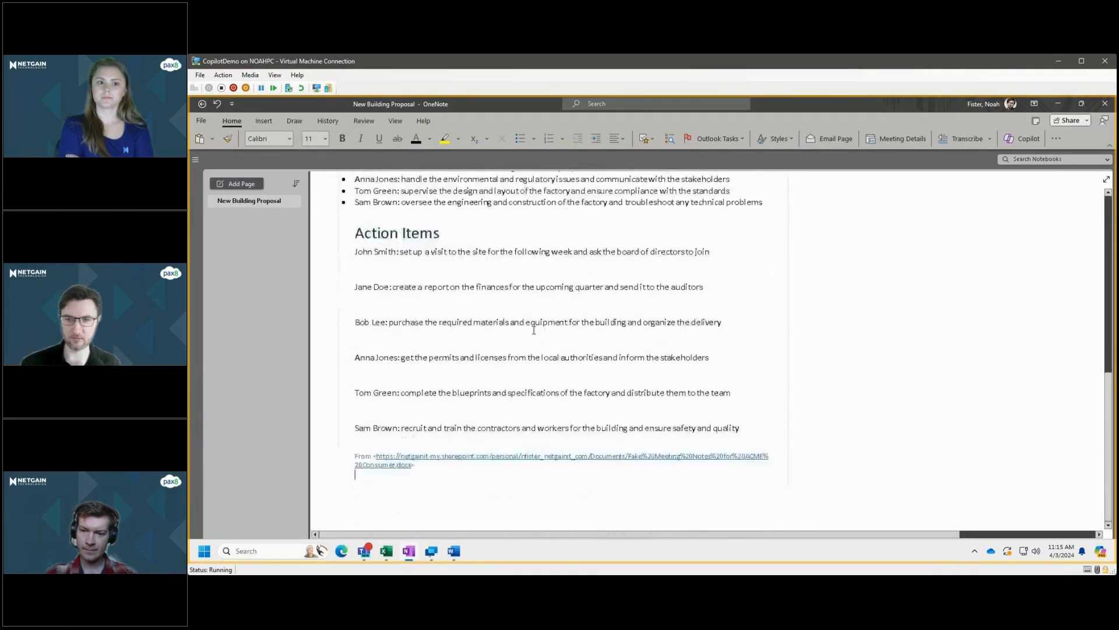
Delete the Action Items section and the source link at the end of the pasted notes.
click(429, 388)
scroll(407, 386, up, 3)
shift+click(355, 371)
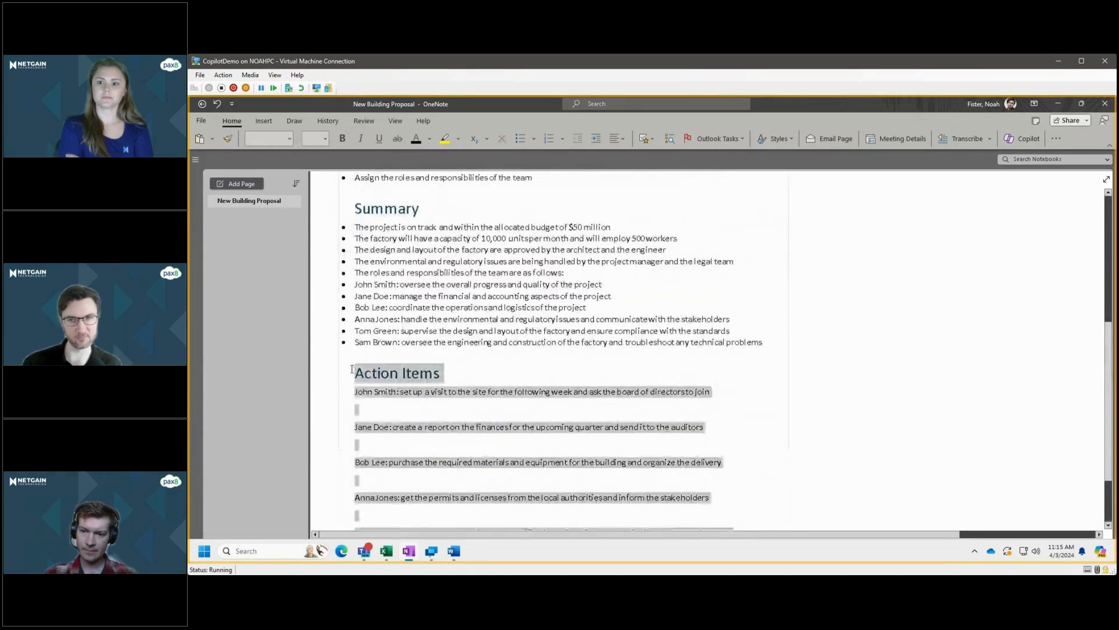
key(BackSpace)
scroll(419, 401, up, 5)
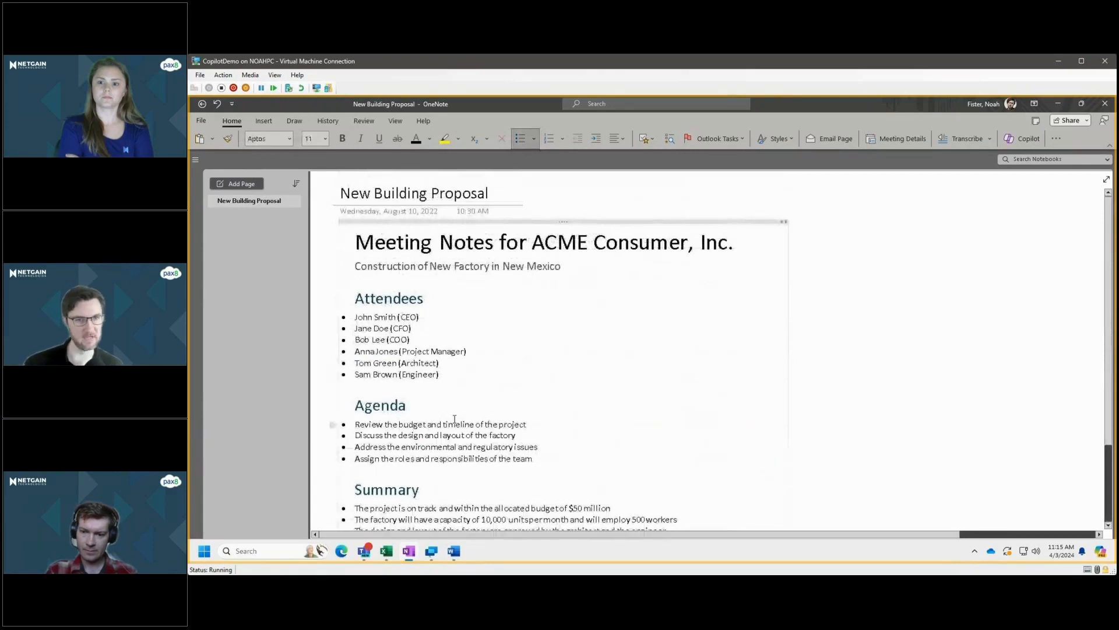
Open the Copilot pane in OneNote and look over the remaining meeting notes.
click(888, 260)
click(1022, 139)
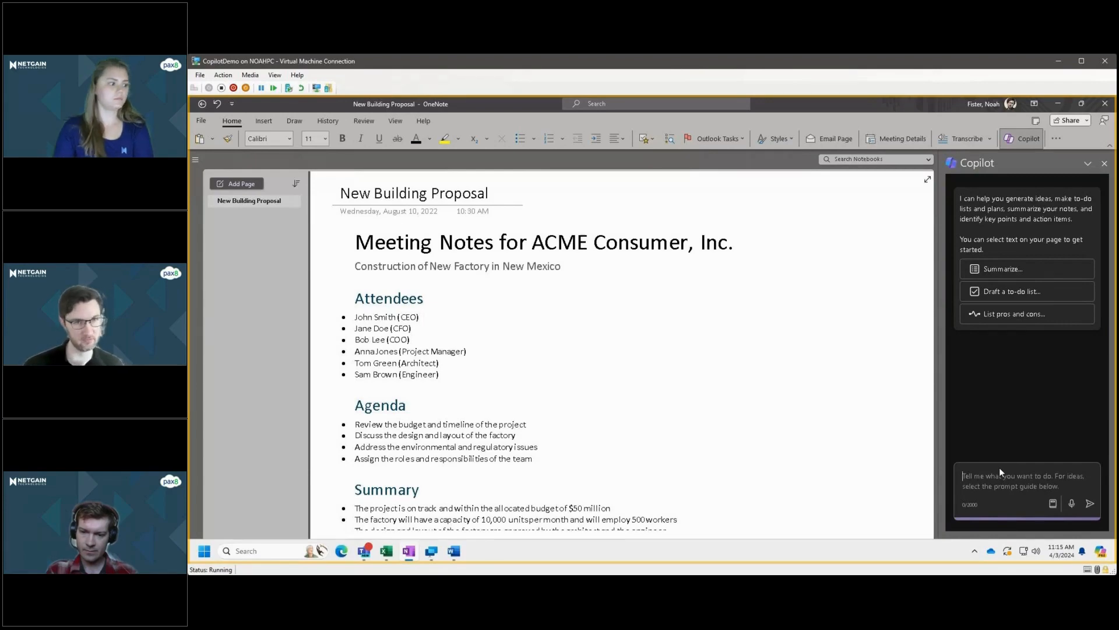
scroll(630, 361, down, 3)
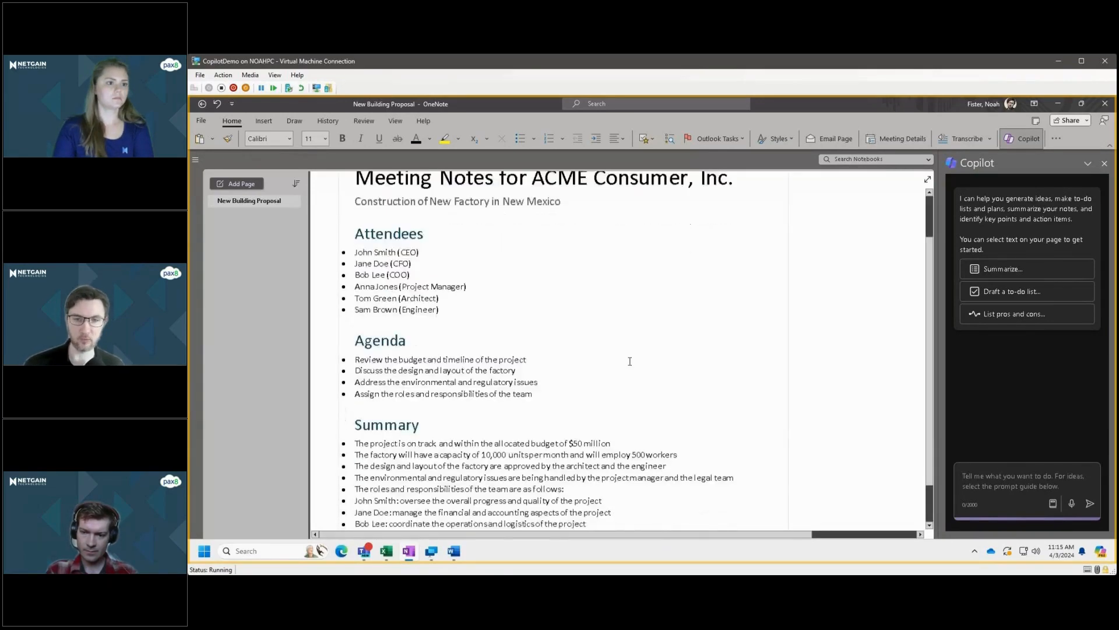
scroll(629, 361, down, 3)
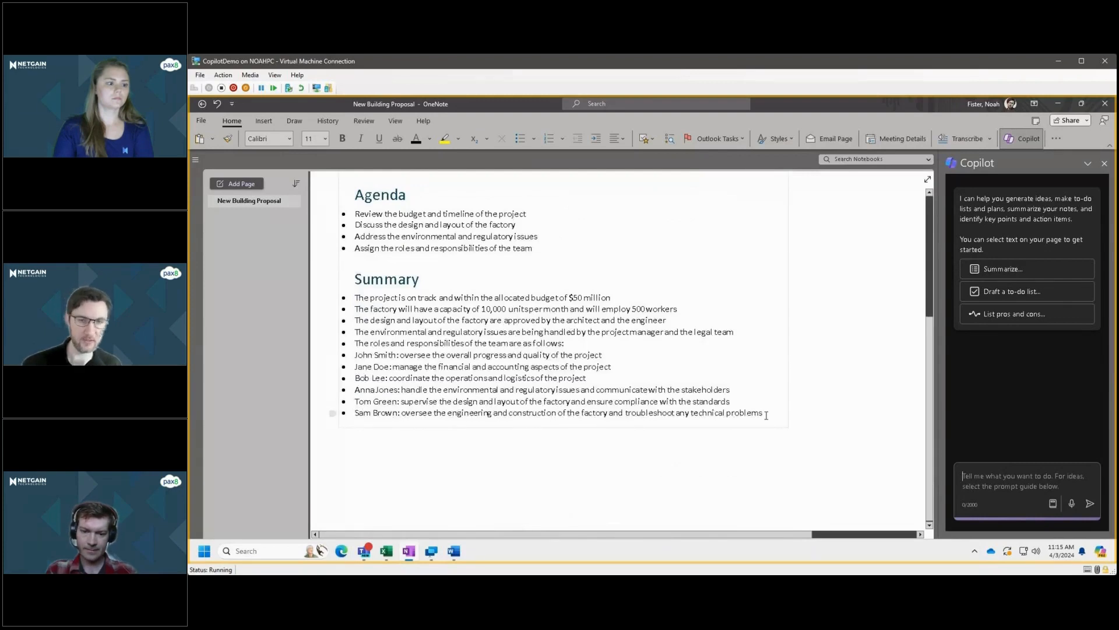
Select all the meeting notes from the title through the Summary and have Copilot generate a to-do list from them.
click(755, 413)
drag(755, 412, 400, 251)
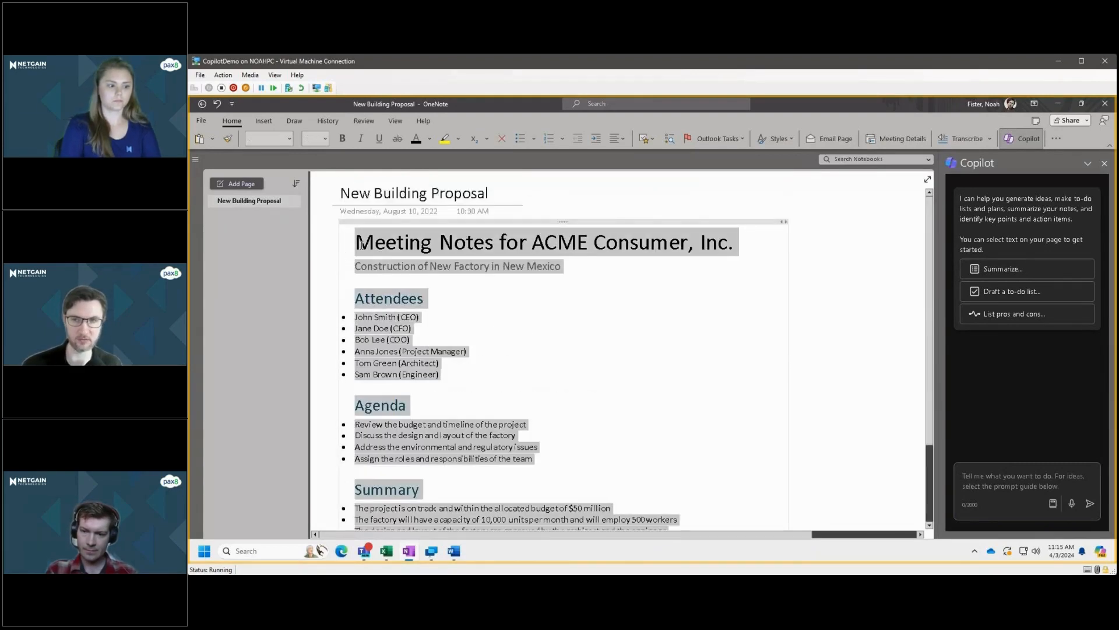
right_click(400, 251)
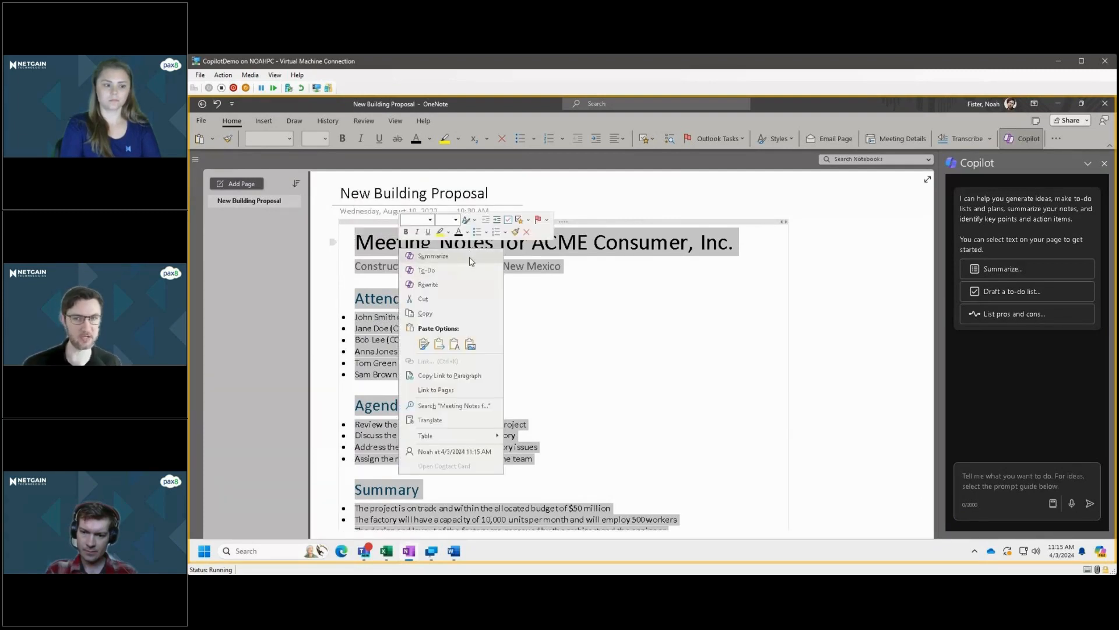
click(439, 271)
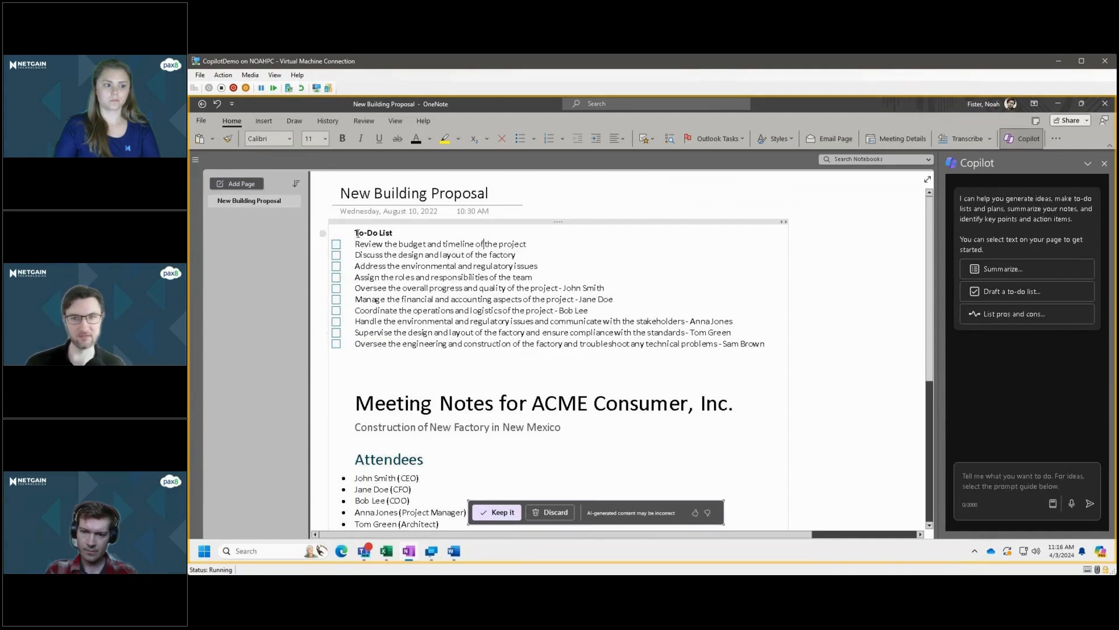
Examine the tasks and assigned people in the generated to-do list.
drag(768, 343, 711, 321)
click(658, 319)
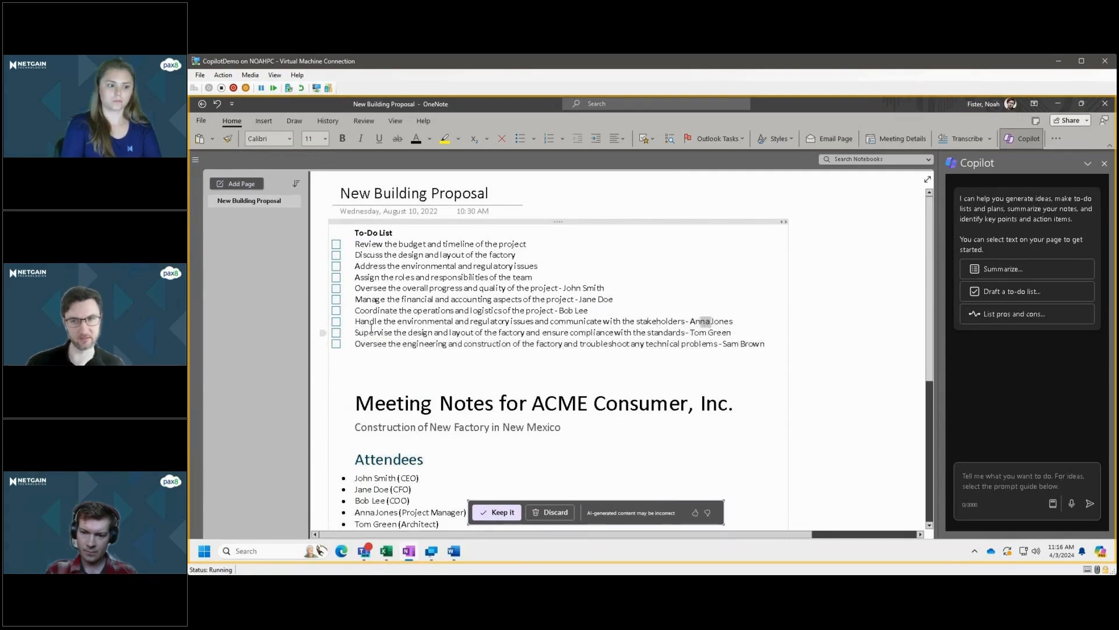
drag(365, 331, 470, 322)
click(445, 322)
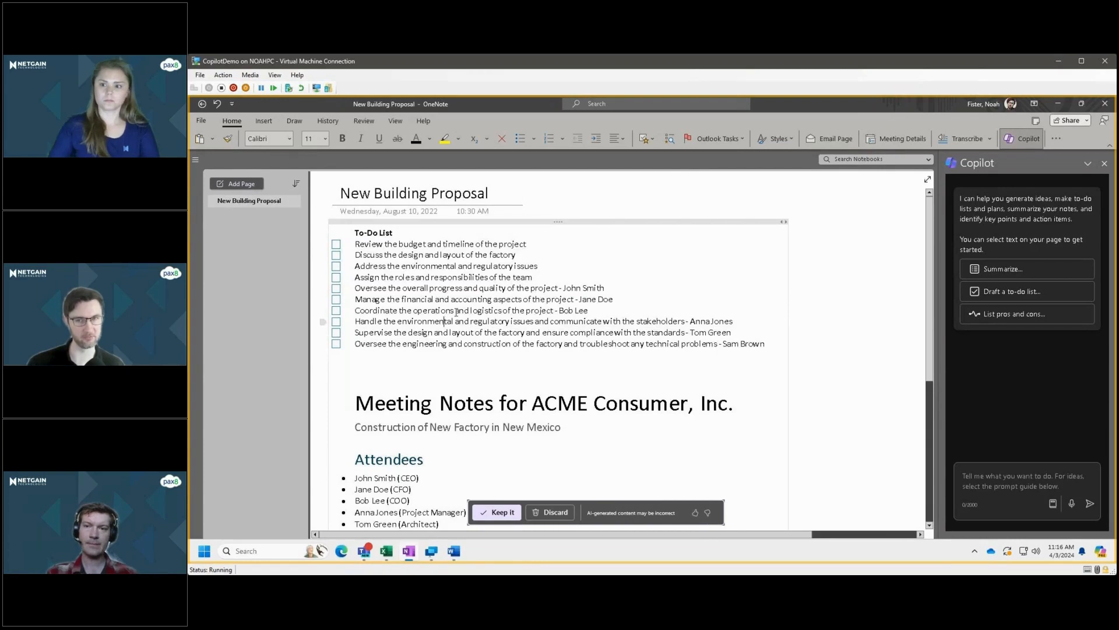
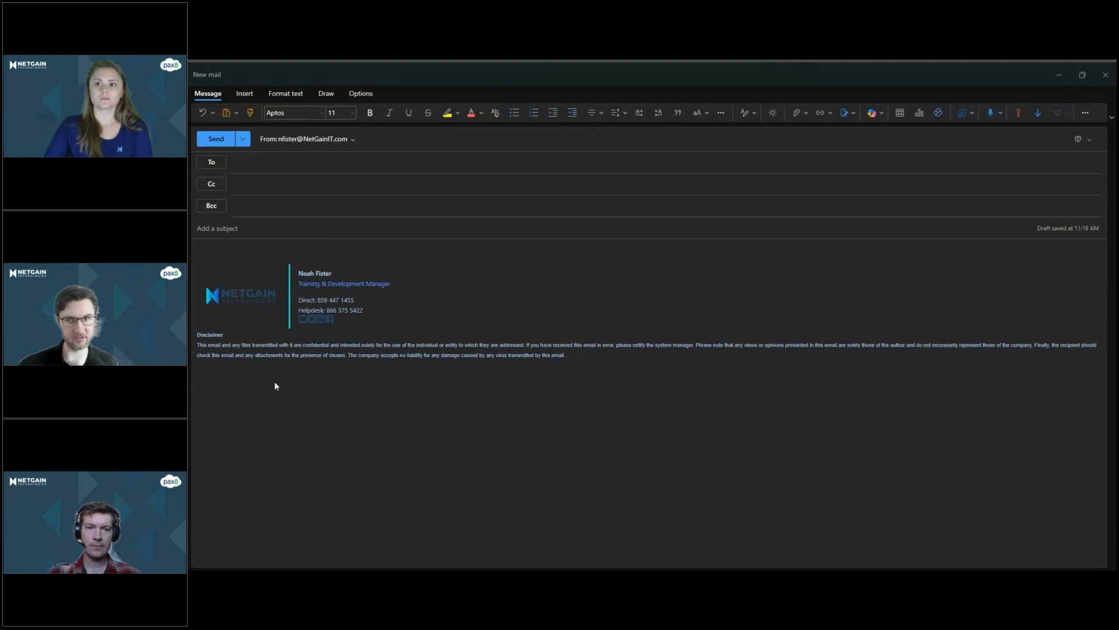
Start a Copilot draft in the new email body and clear the prefilled signature and disclaimer text from its prompt.
click(223, 248)
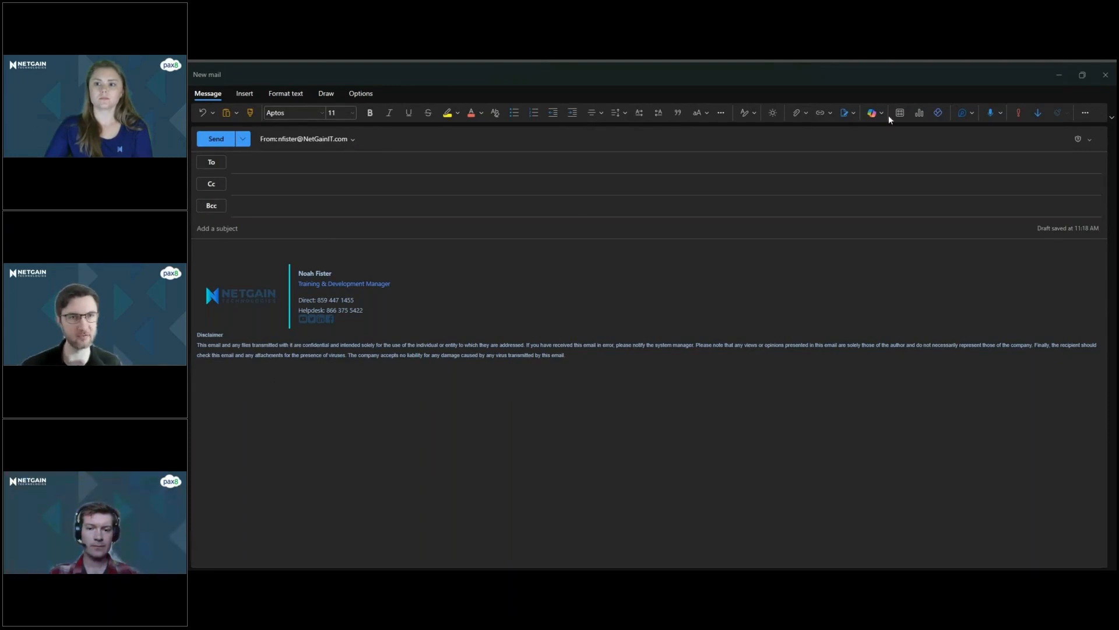
click(874, 114)
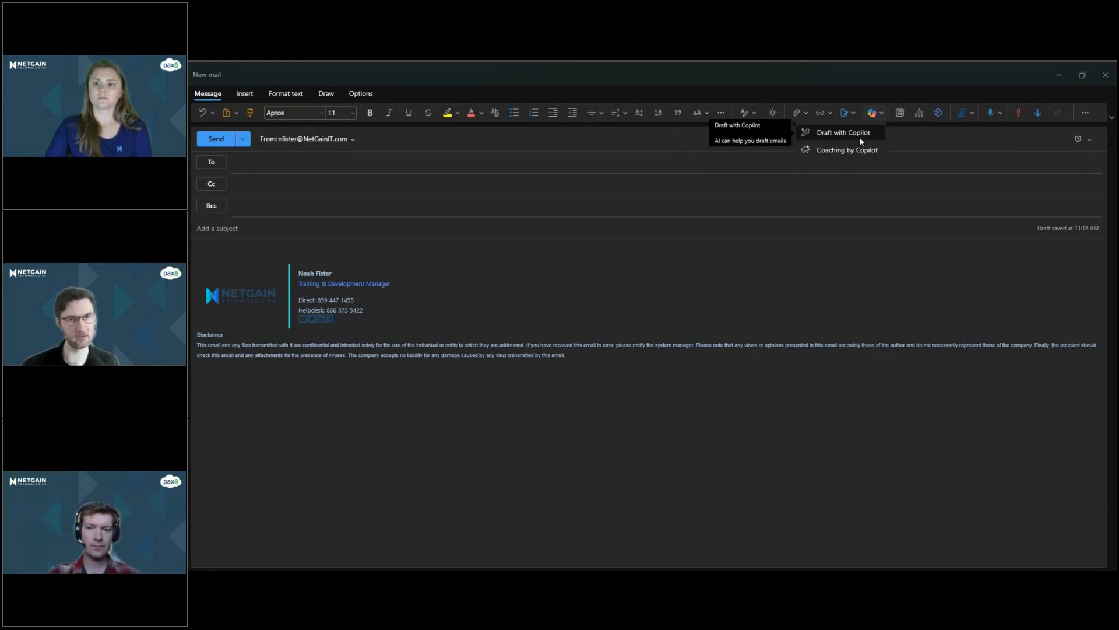
click(859, 137)
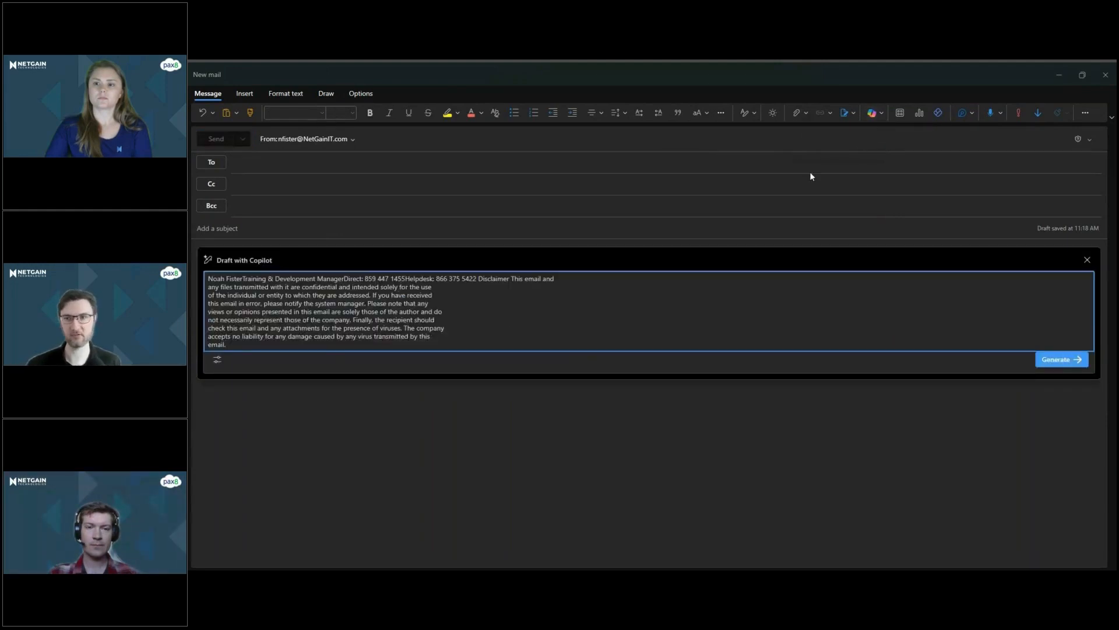
drag(208, 336, 188, 252)
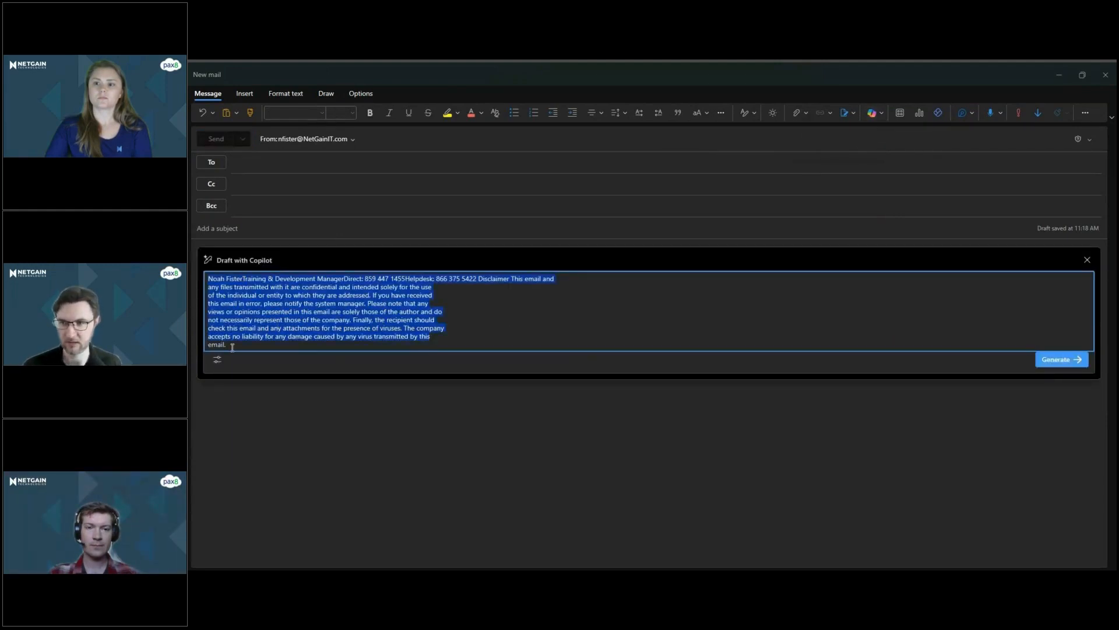
drag(233, 347, 192, 219)
key(BackSpace)
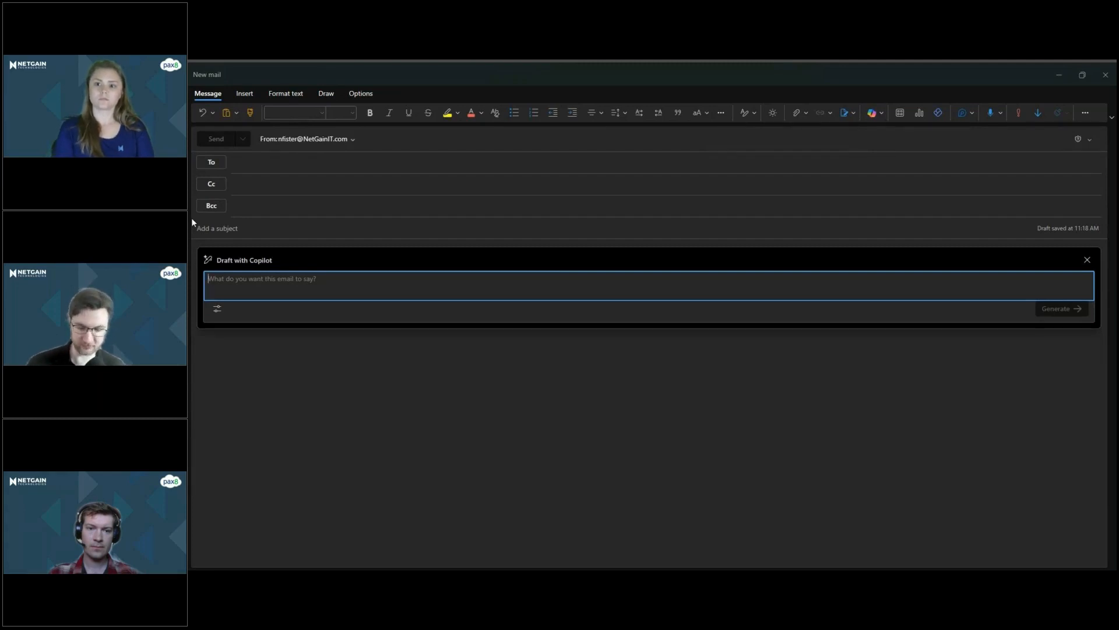
Begin the Copilot prompt with "Write an email about a group event we're having at Collin's Bowling on April 14th at 3:00 PM.".
text(Write an)
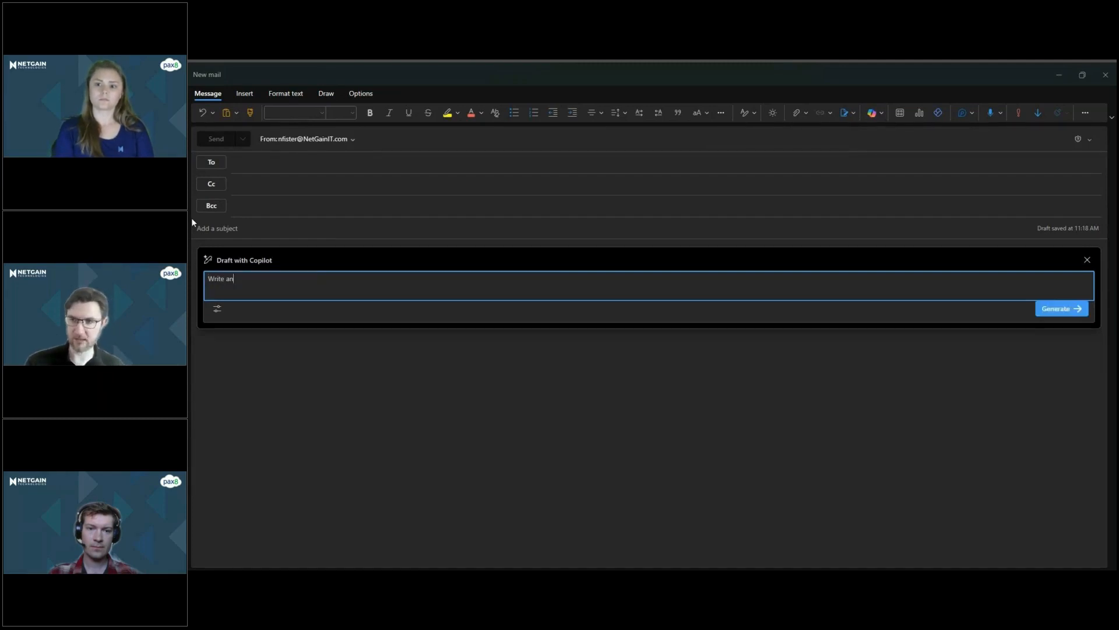
text( email about)
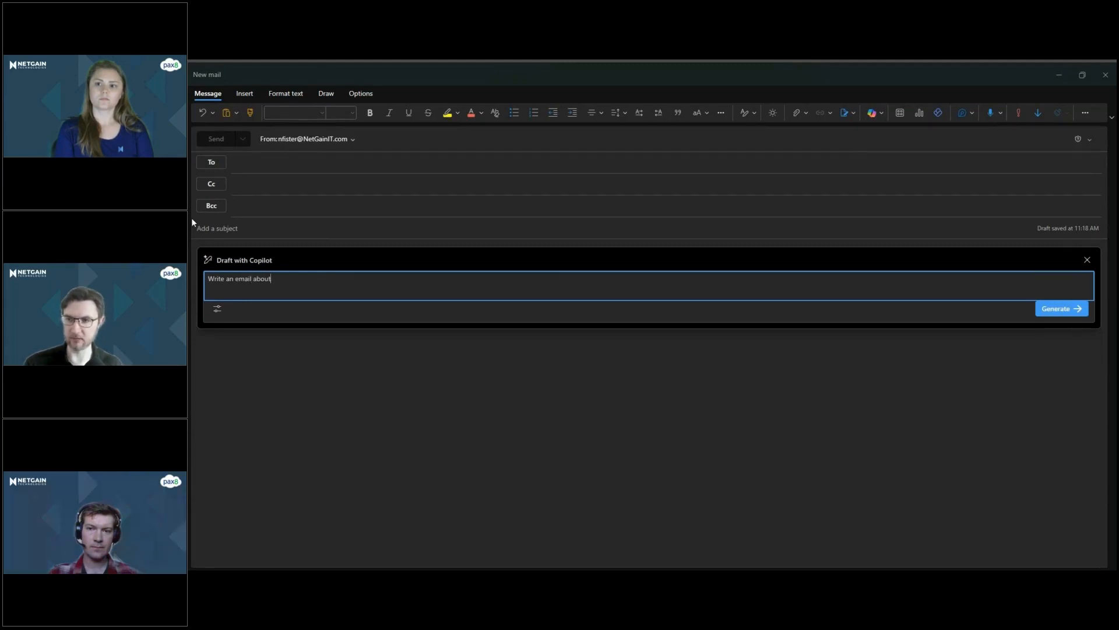
text( a group event w)
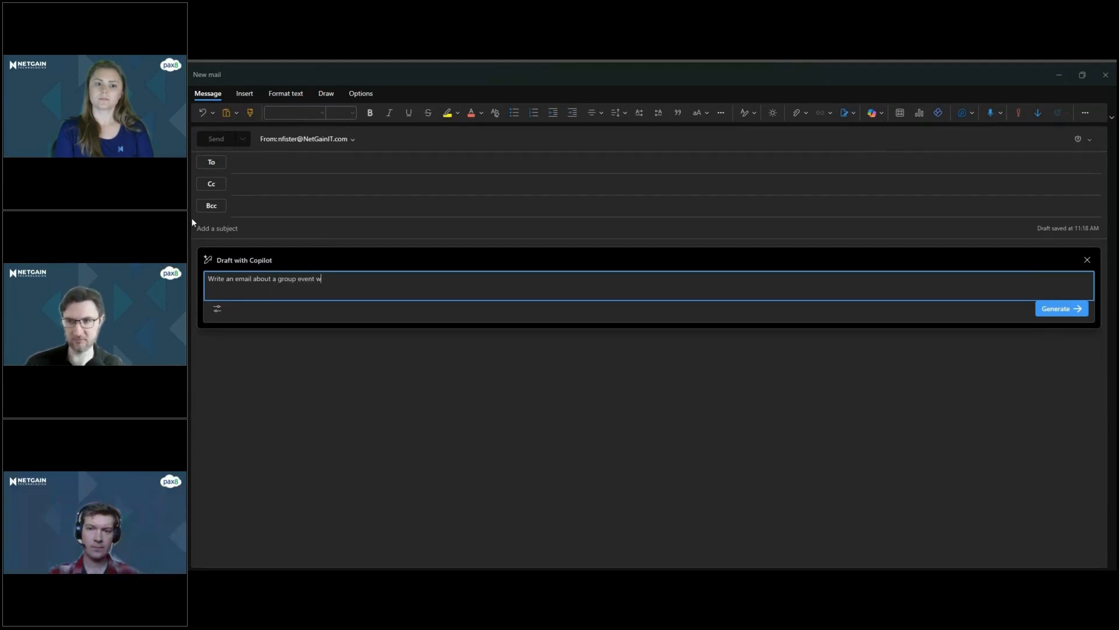
text(e're having at Collin's Bowlin)
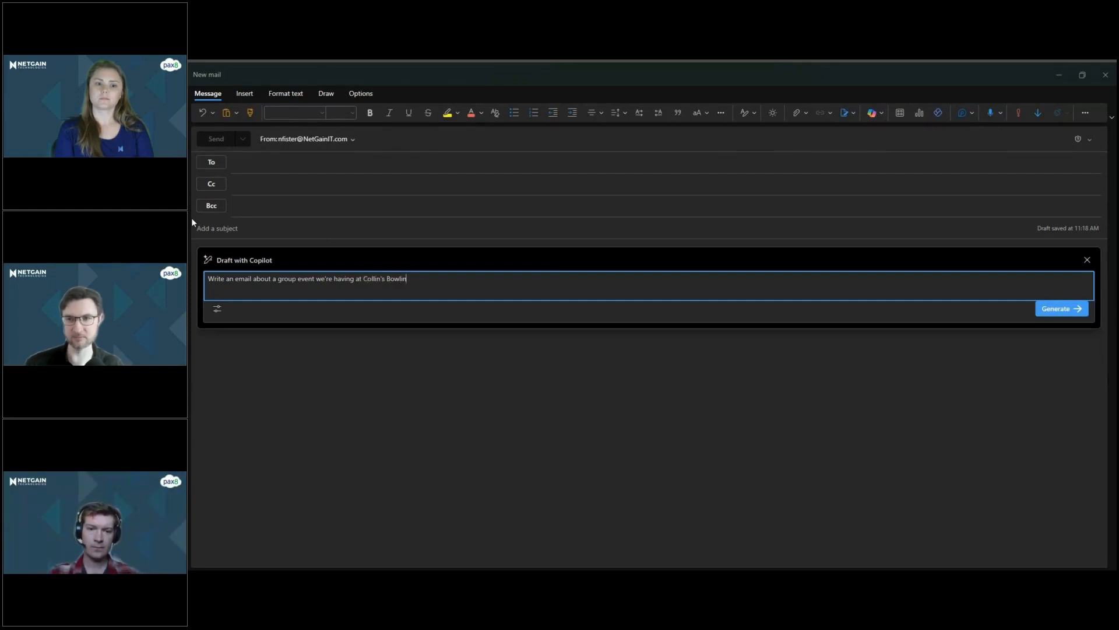
text(g on)
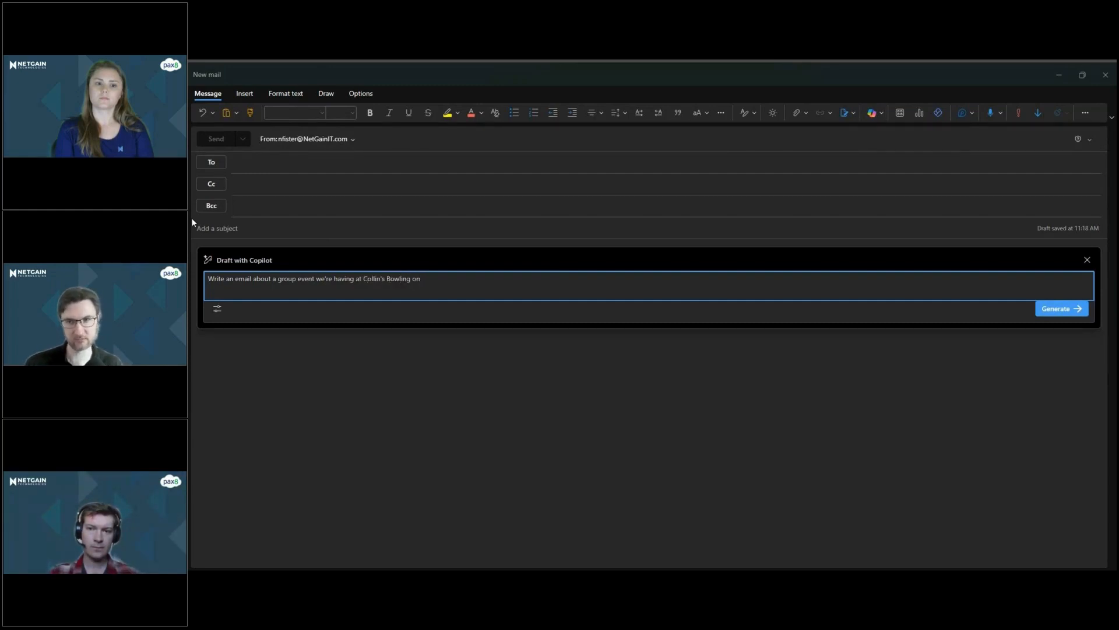
text( April 14th )
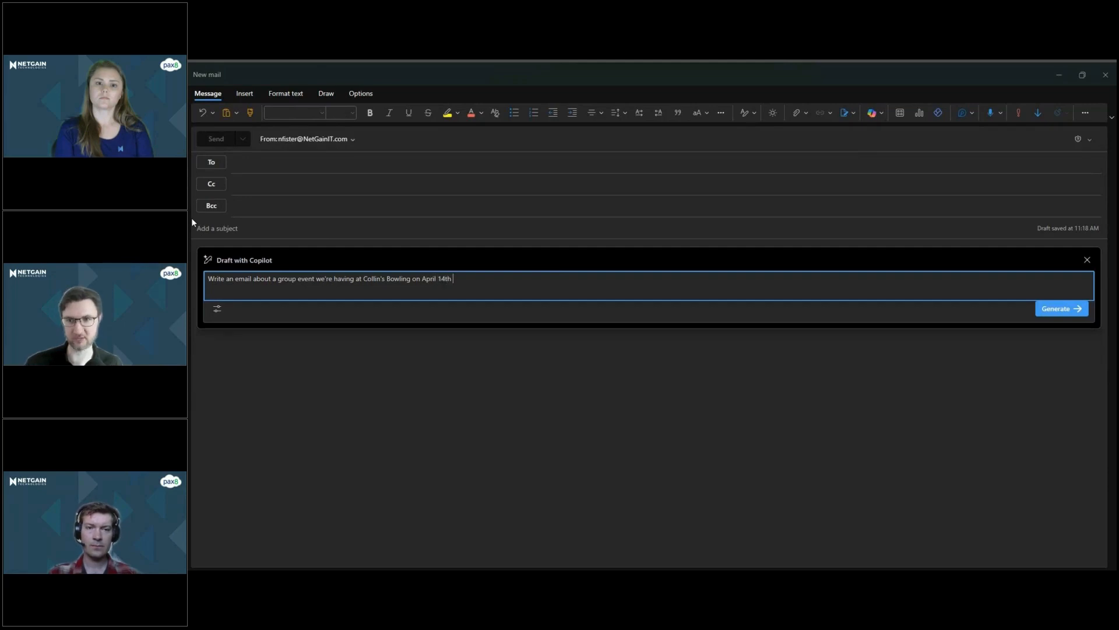
text(at 3:00 PM)
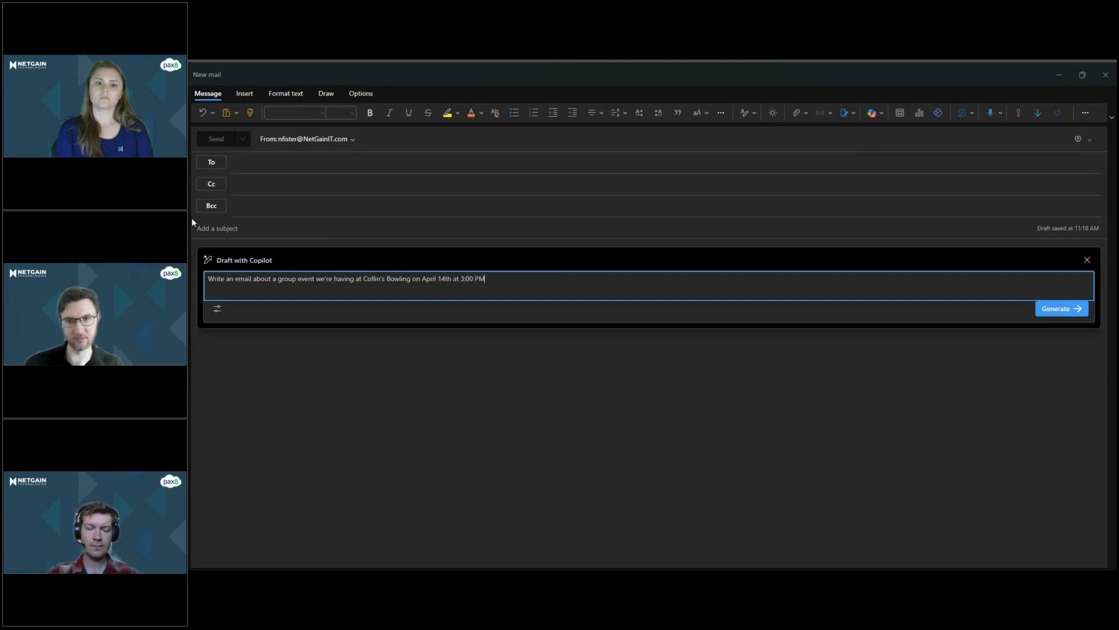
text(. )
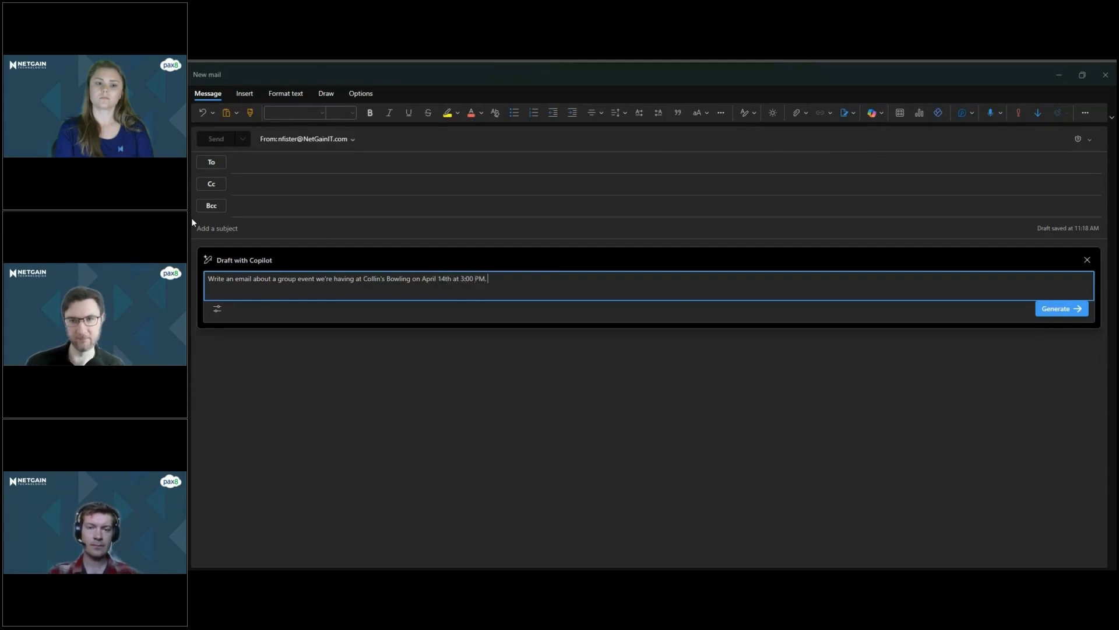
text(All expenses a)
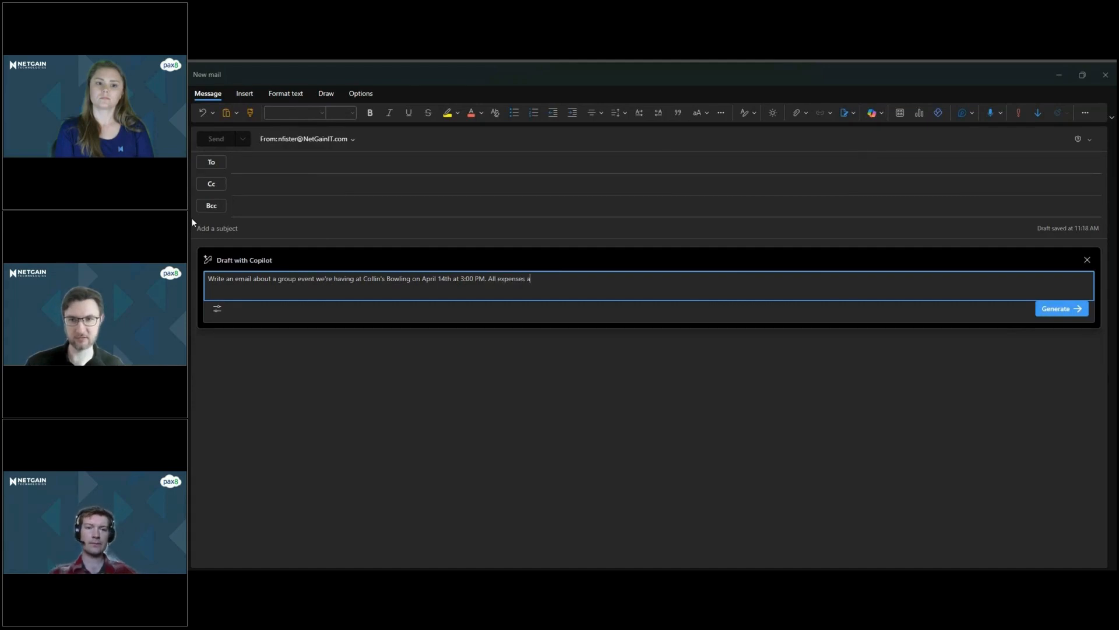
text(re paid for a)
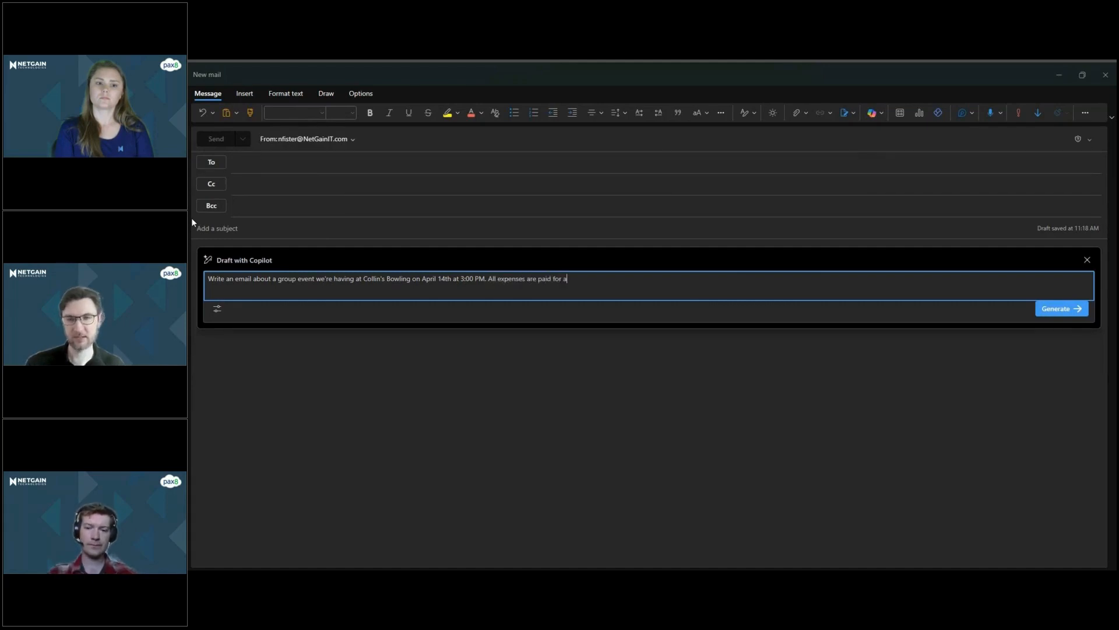
text(nd family members are welcome. This)
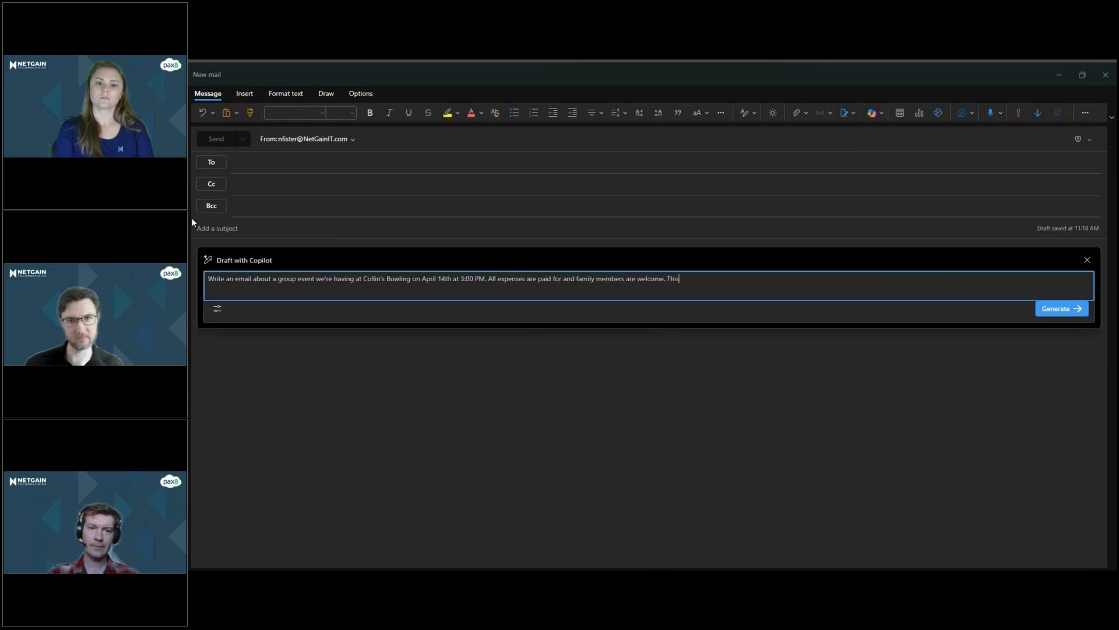
text( is a team building even)
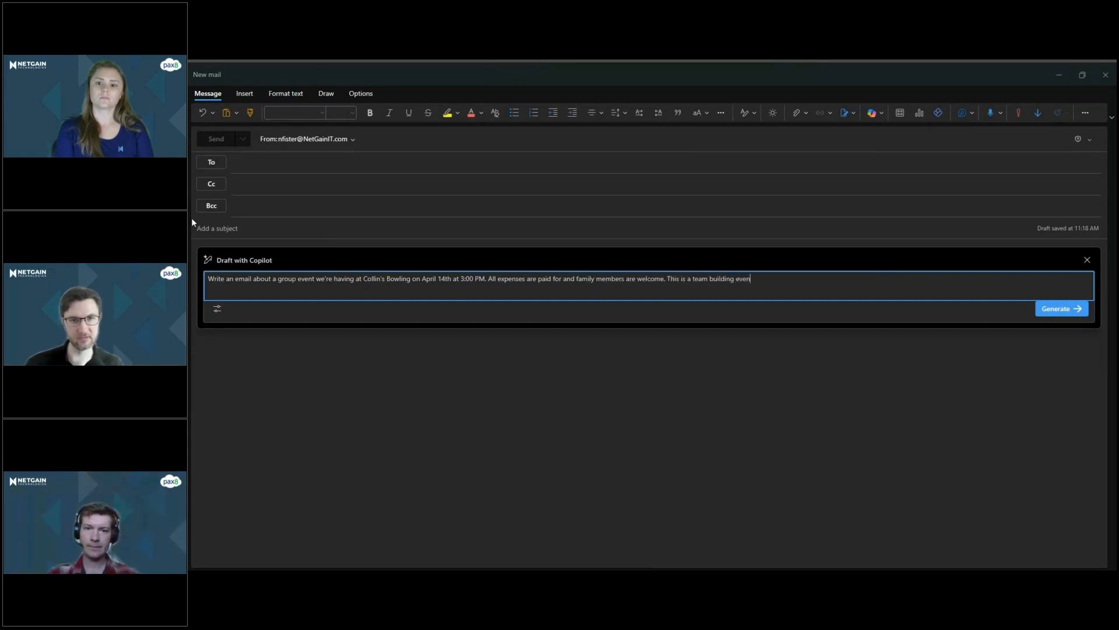
text(t for everyone)
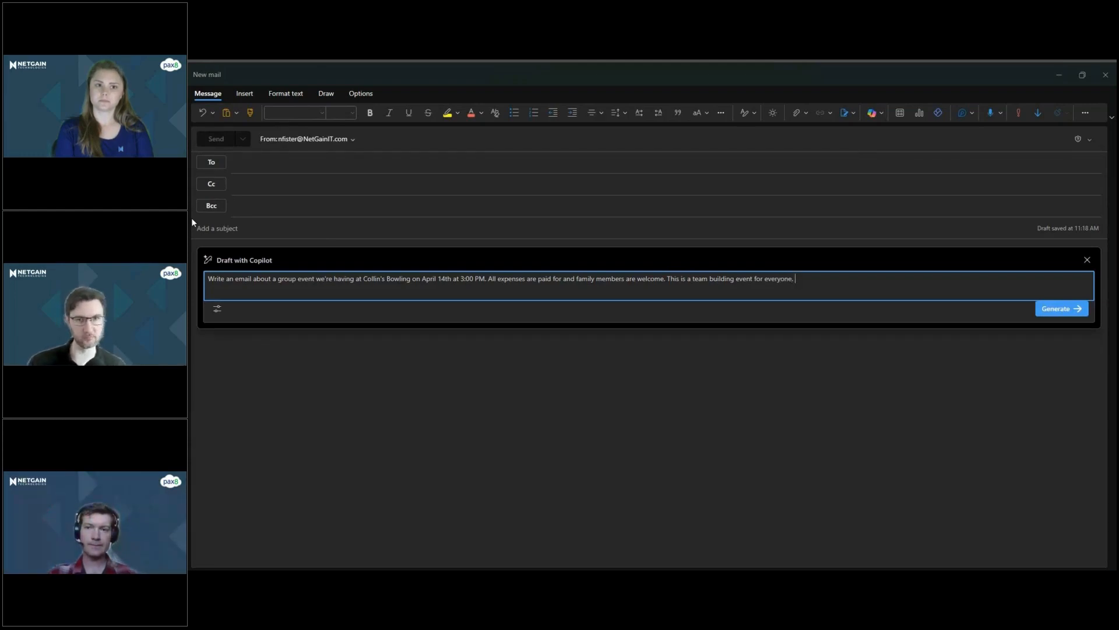
text(. Tone shou)
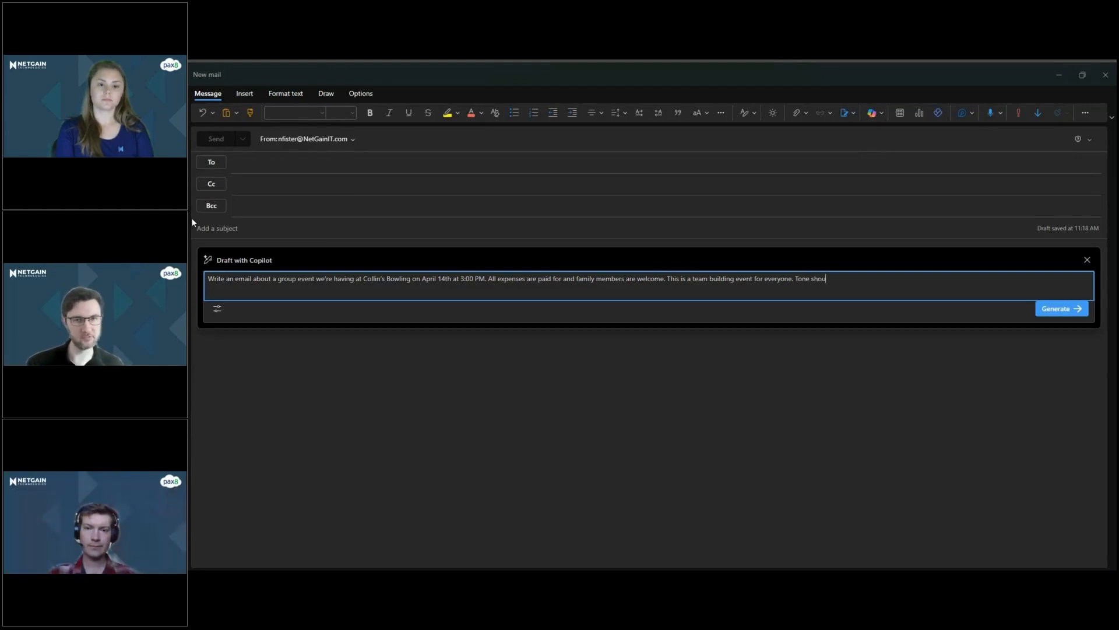
text(ld be friendly, a)
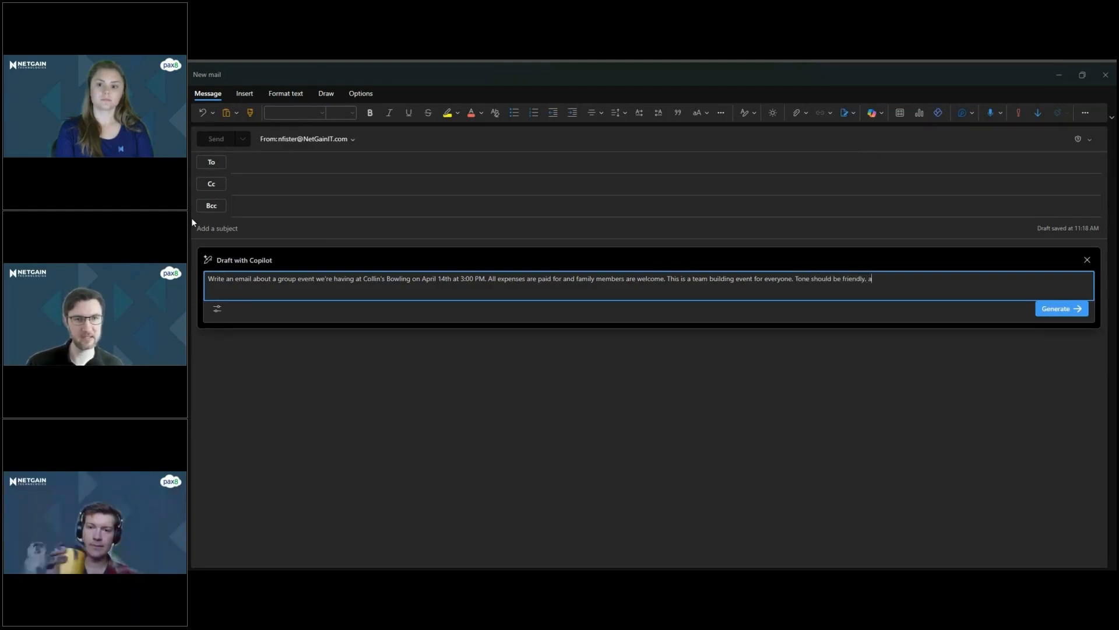
text(nd the "who",)
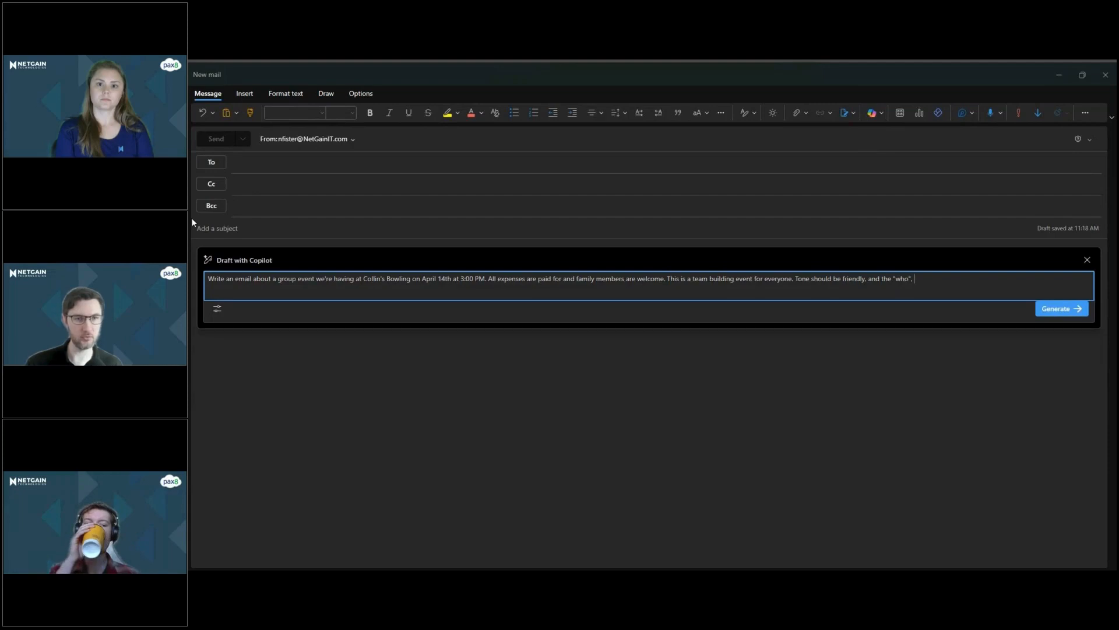
text( "what",)
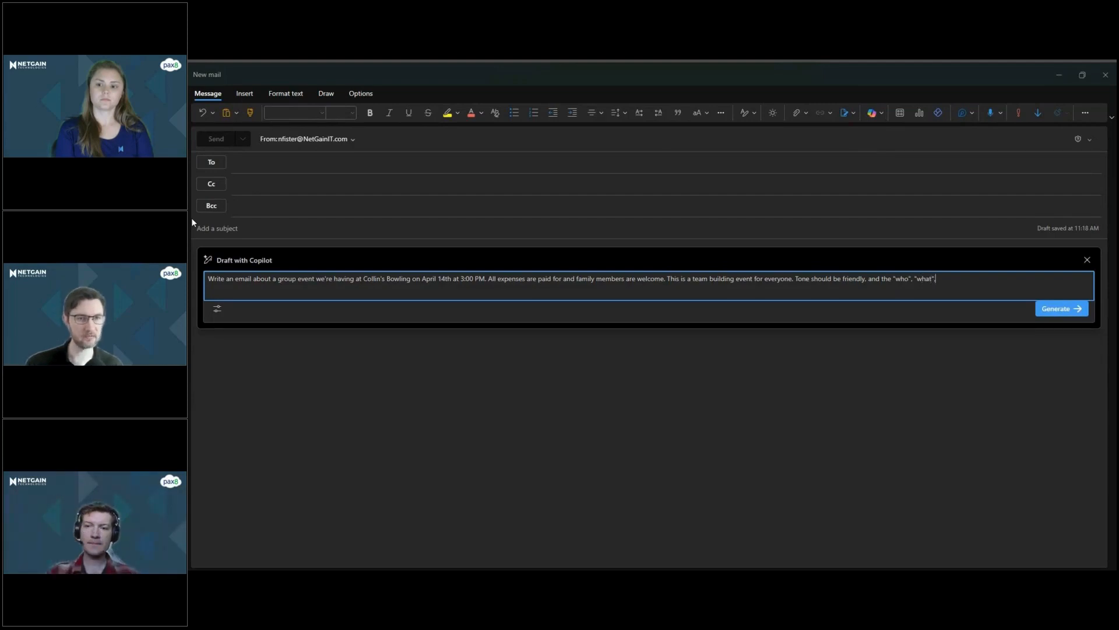
text( "when" and "w)
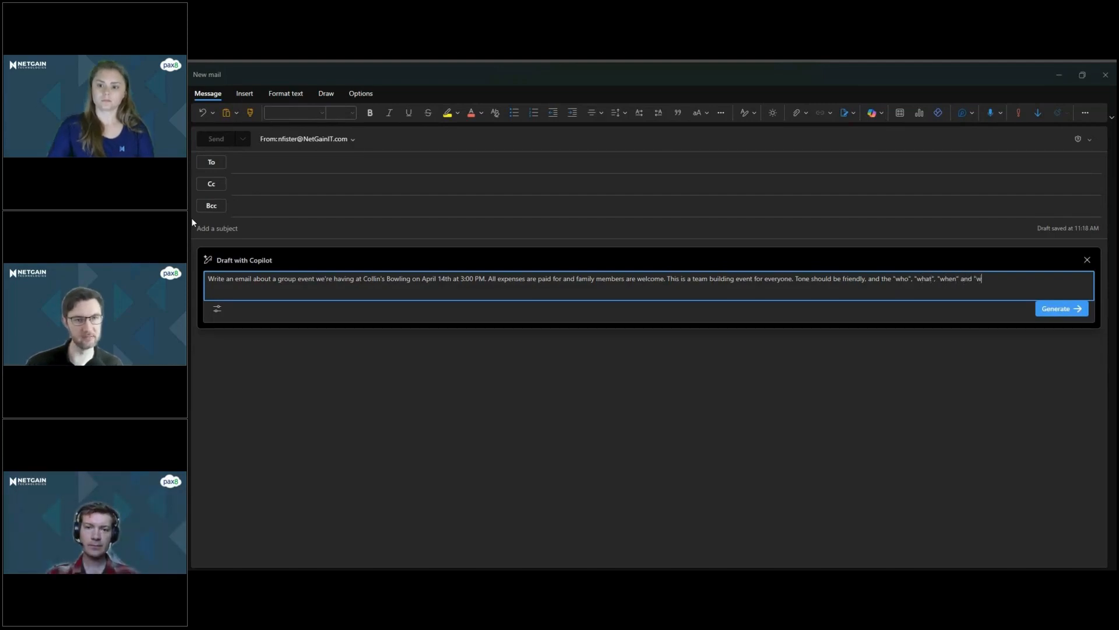
text(eere" sh)
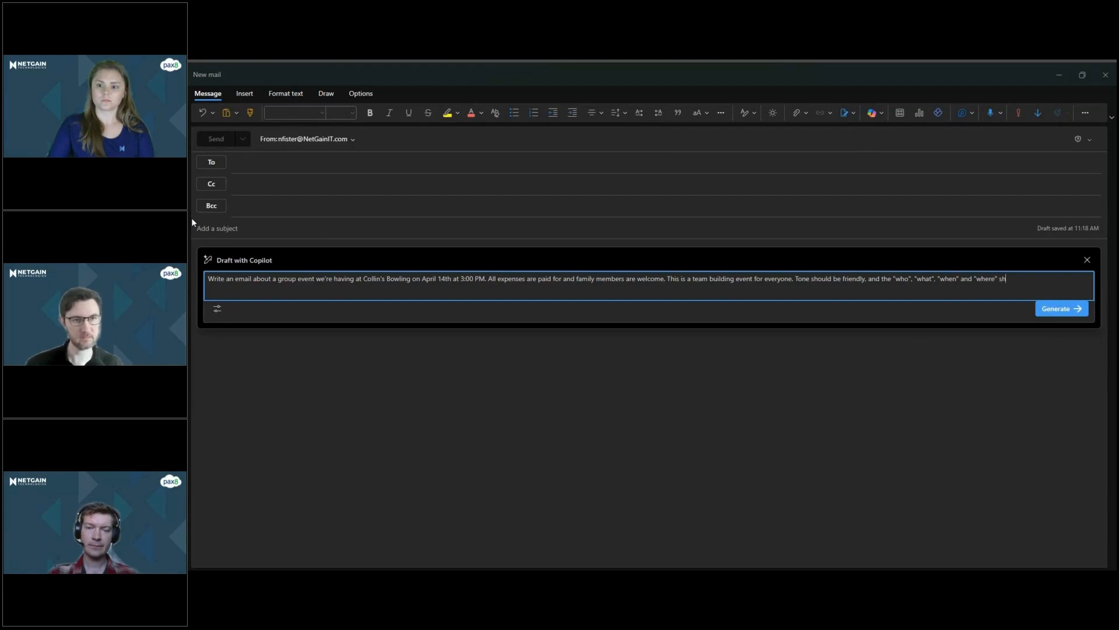
text(ould be prefixed b)
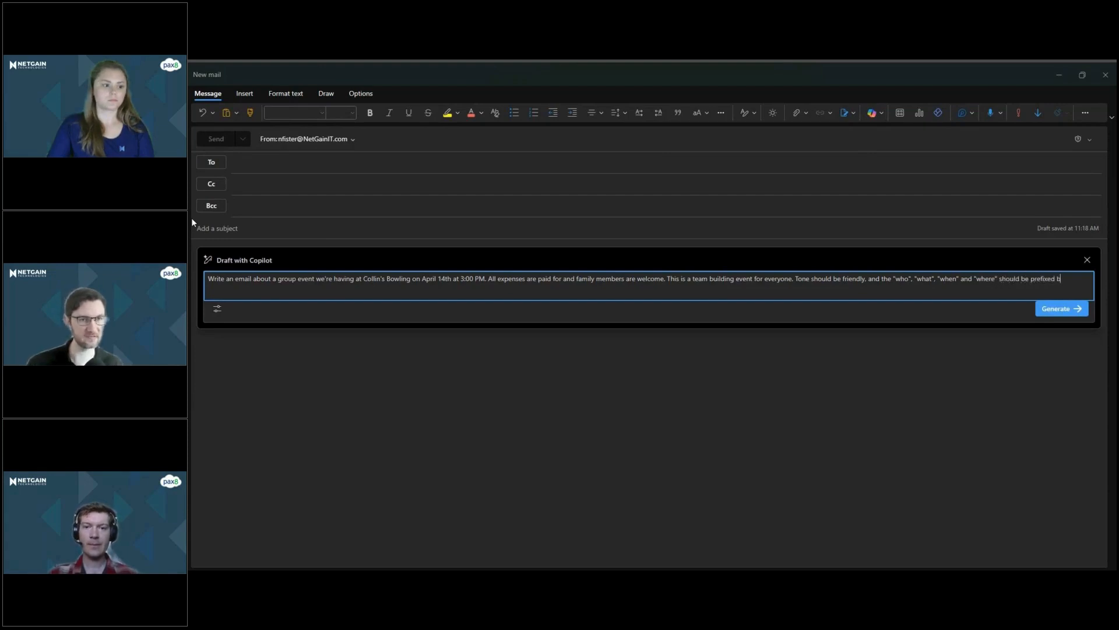
text(y)
text( an appro)
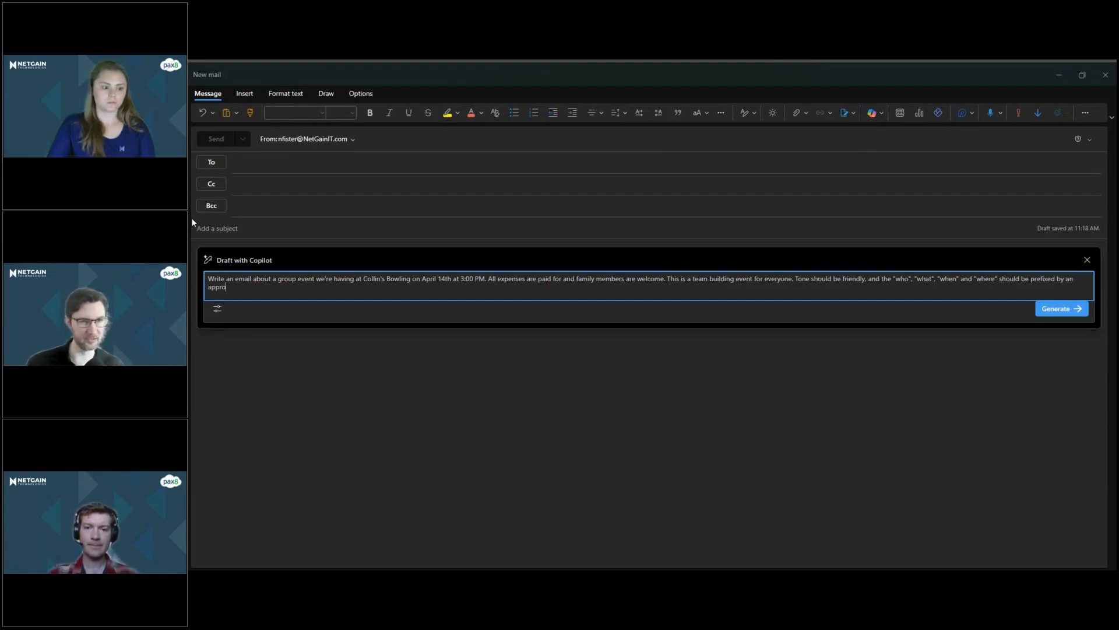
text(priate emoji.)
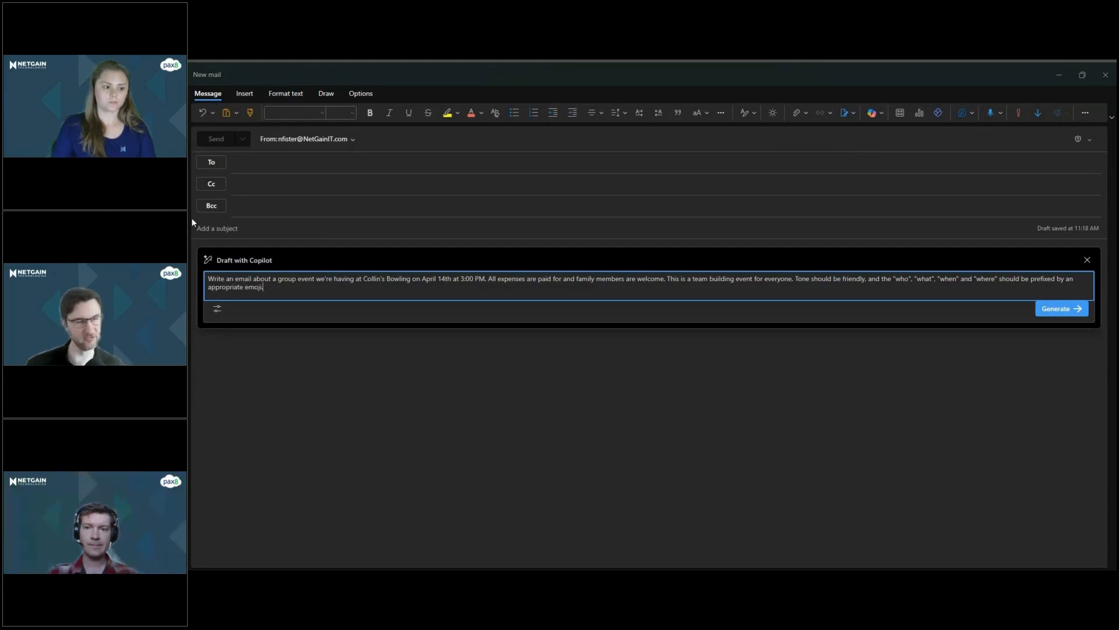
Look over the tone and length choices in the Copilot draft's generation options.
click(219, 314)
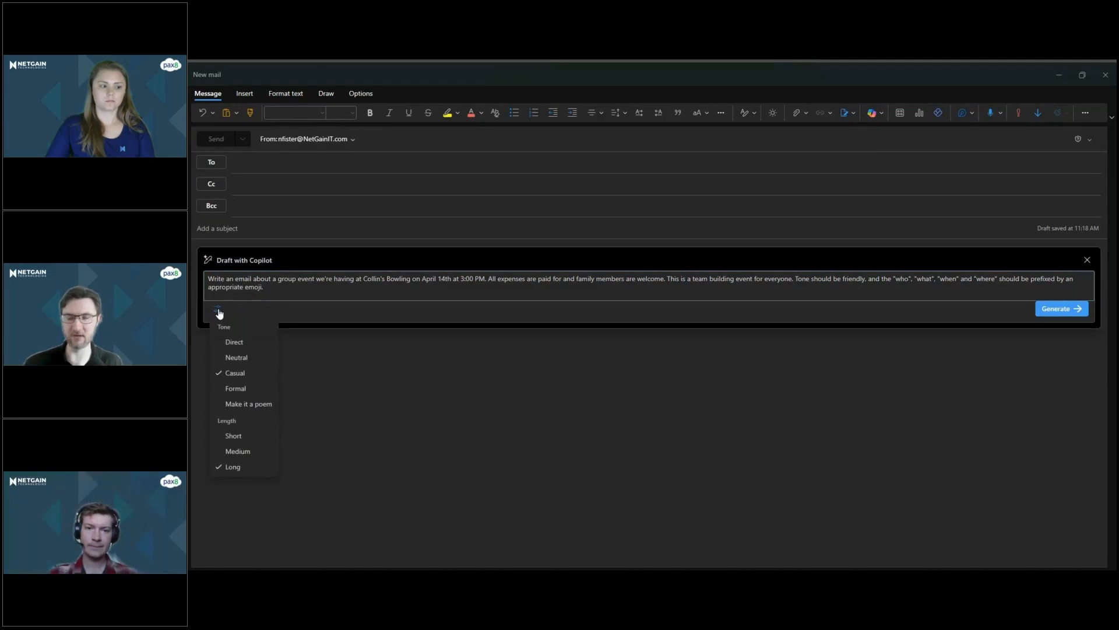
click(220, 315)
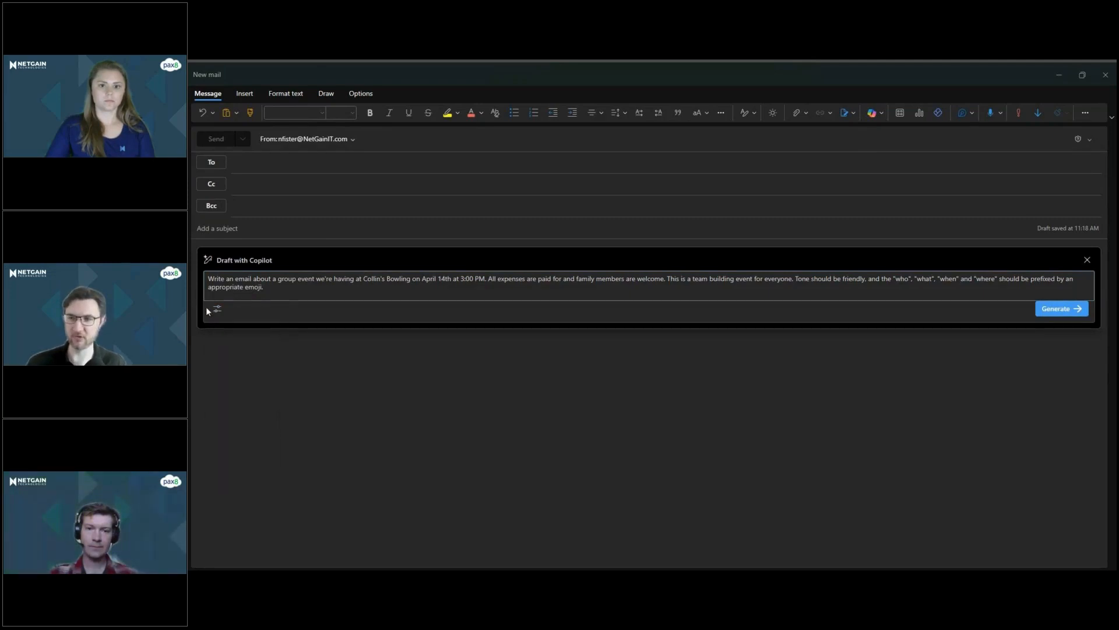
click(217, 309)
click(217, 310)
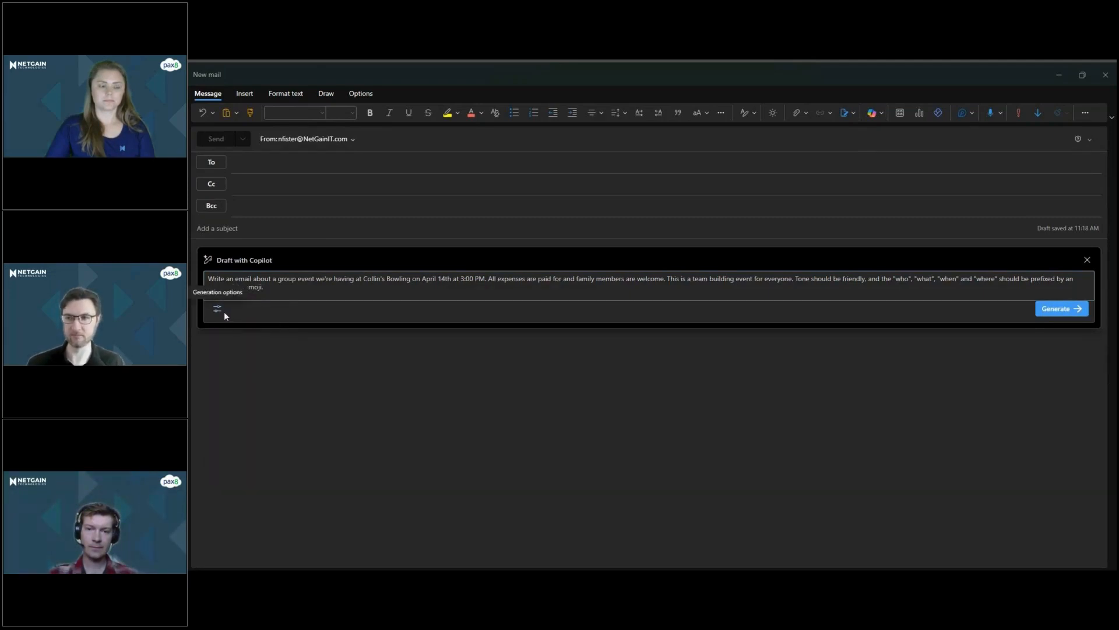
click(218, 314)
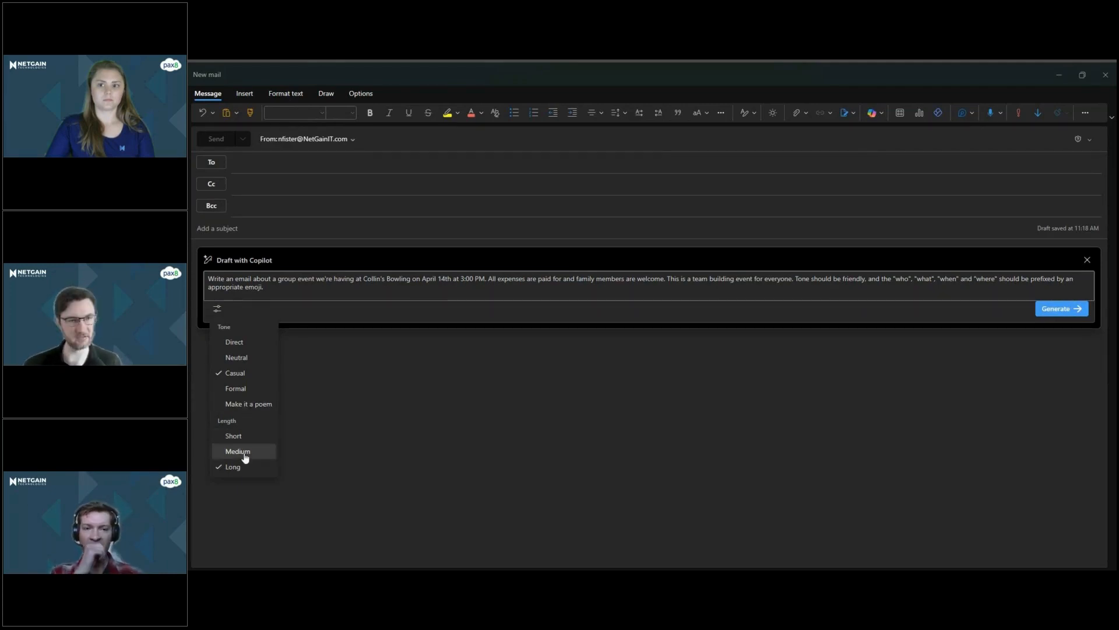
click(313, 290)
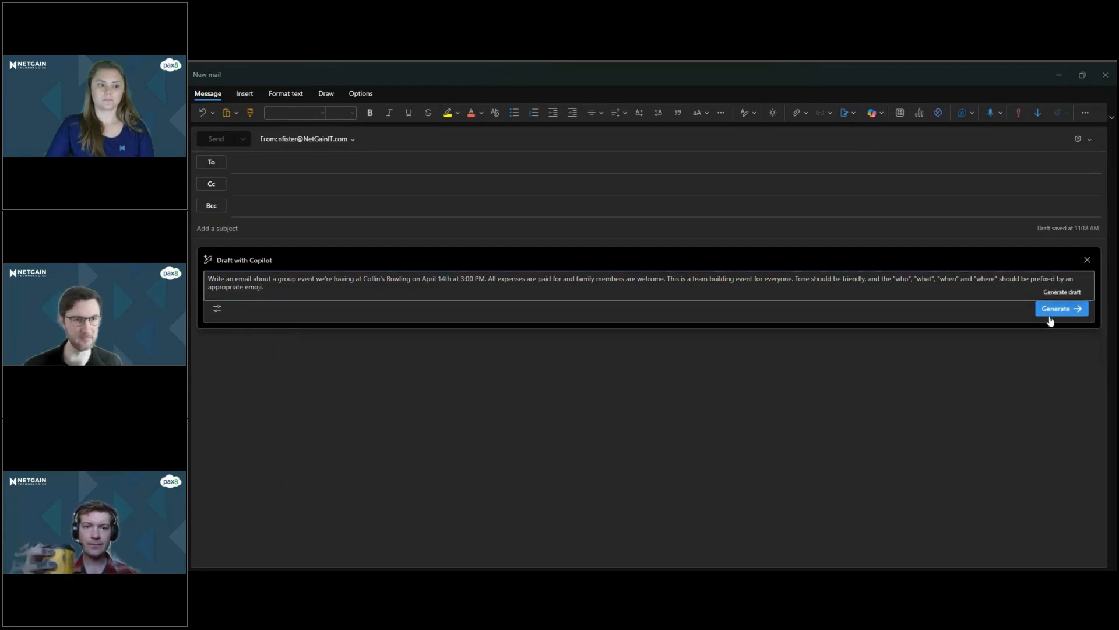
Generate the email draft from the prompt and read through its greeting and event details.
click(1054, 309)
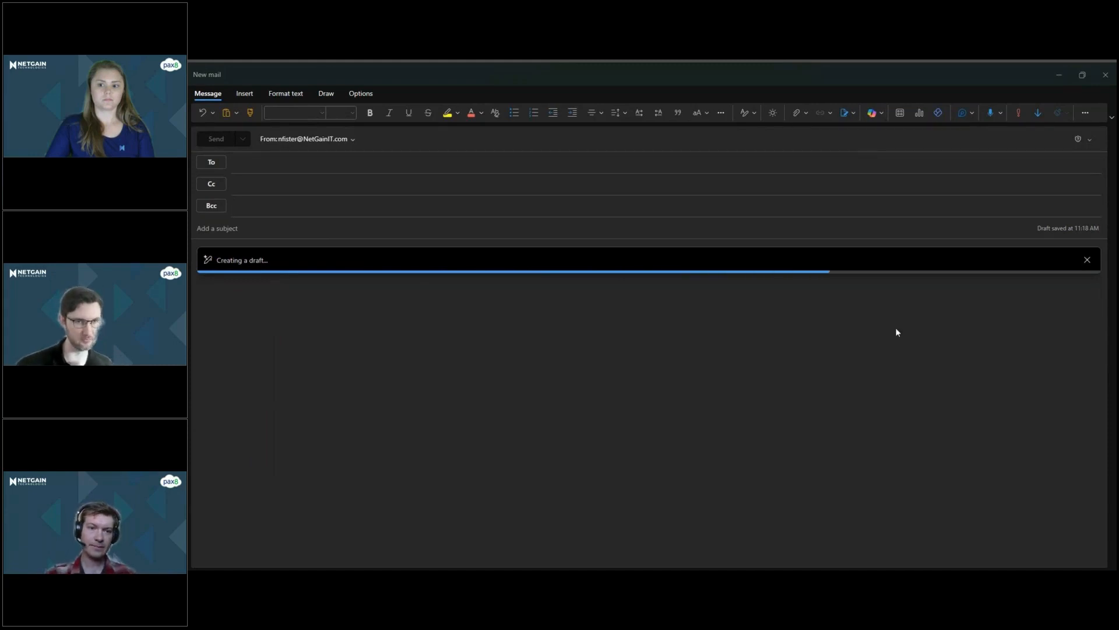
scroll(539, 335, down, 1)
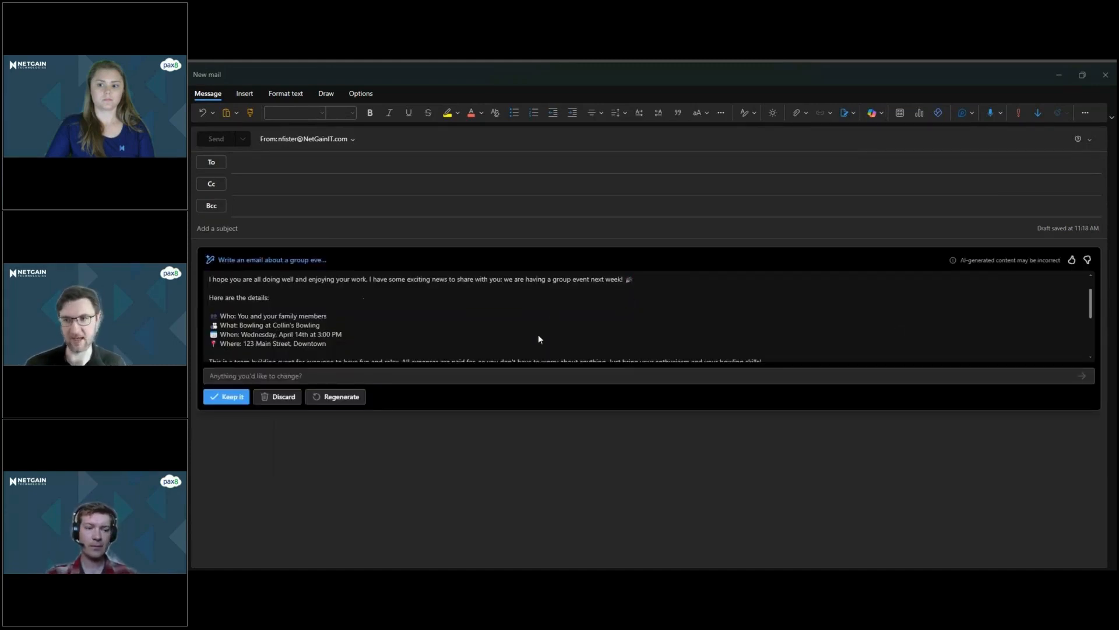
scroll(461, 333, up, 1)
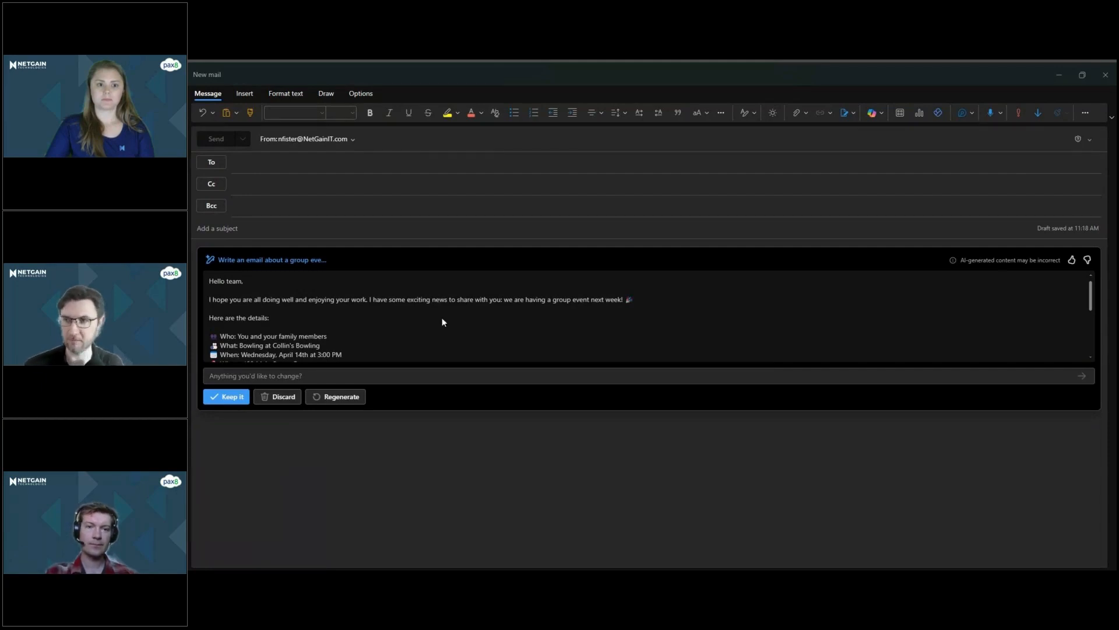
Read through the generated email draft from the greeting to the sign-off, including the event details and the team building paragraph.
scroll(442, 319, down, 1)
scroll(442, 318, up, 1)
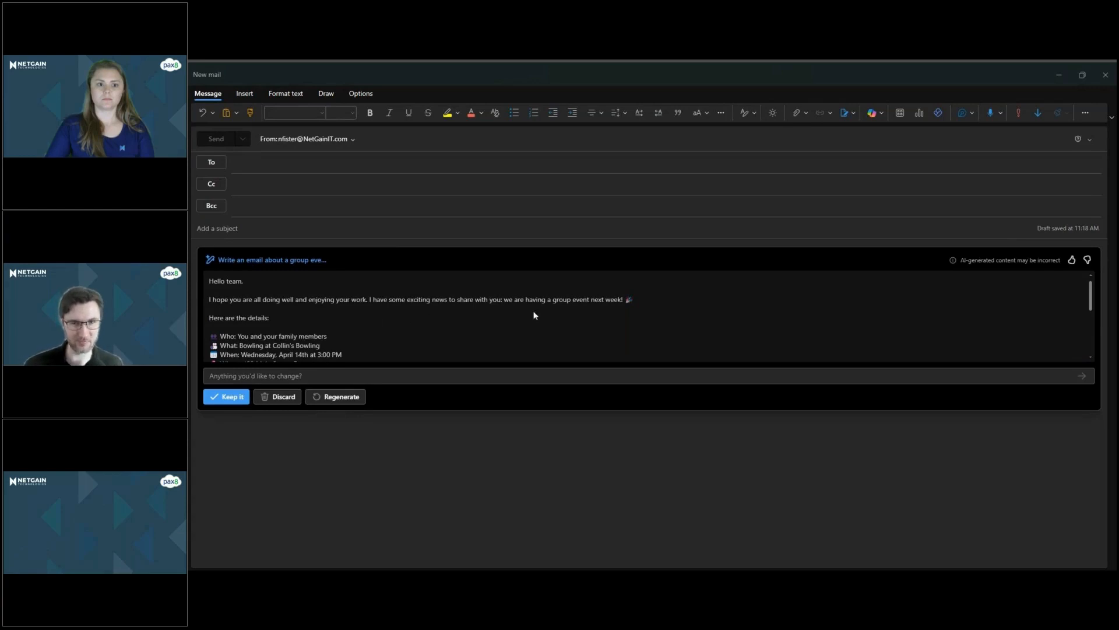
scroll(484, 296, down, 1)
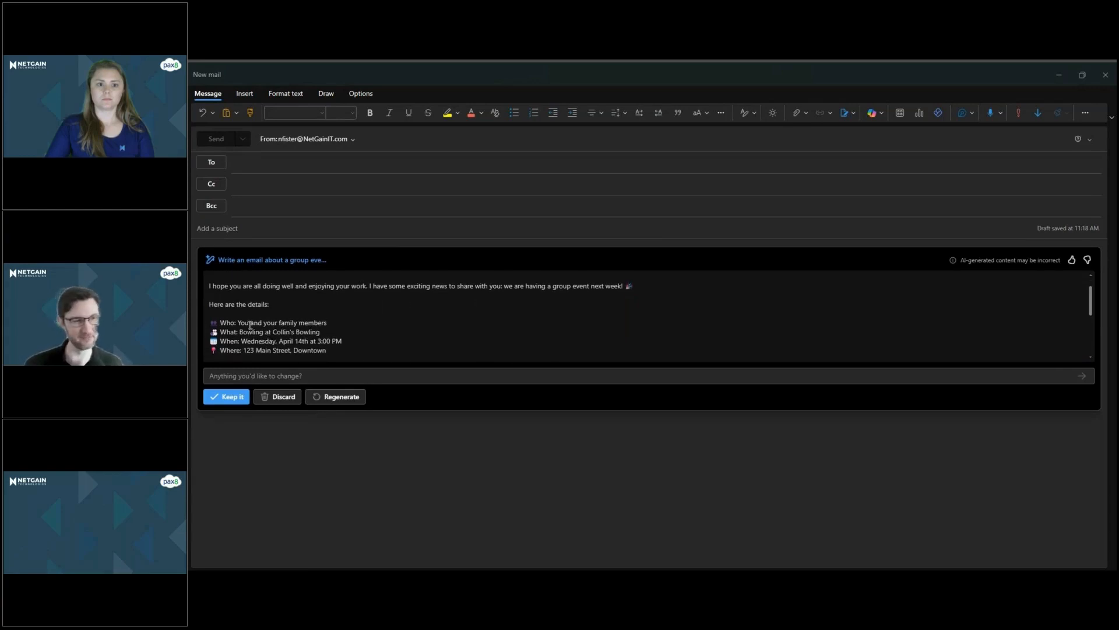
scroll(251, 325, down, 1)
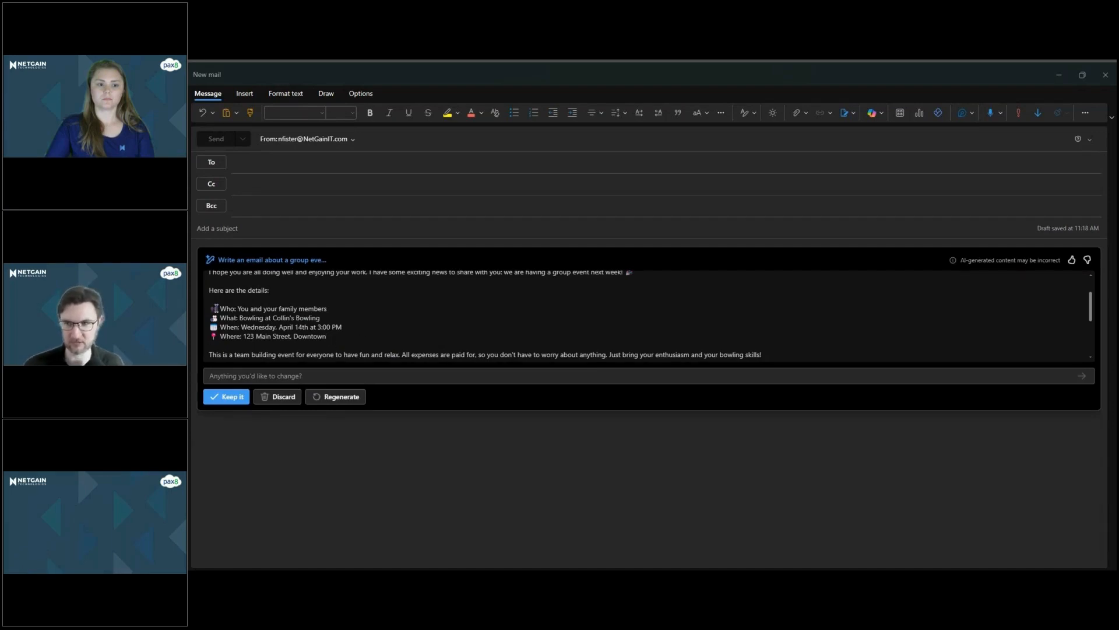
drag(211, 308, 343, 336)
click(344, 334)
scroll(306, 342, down, 2)
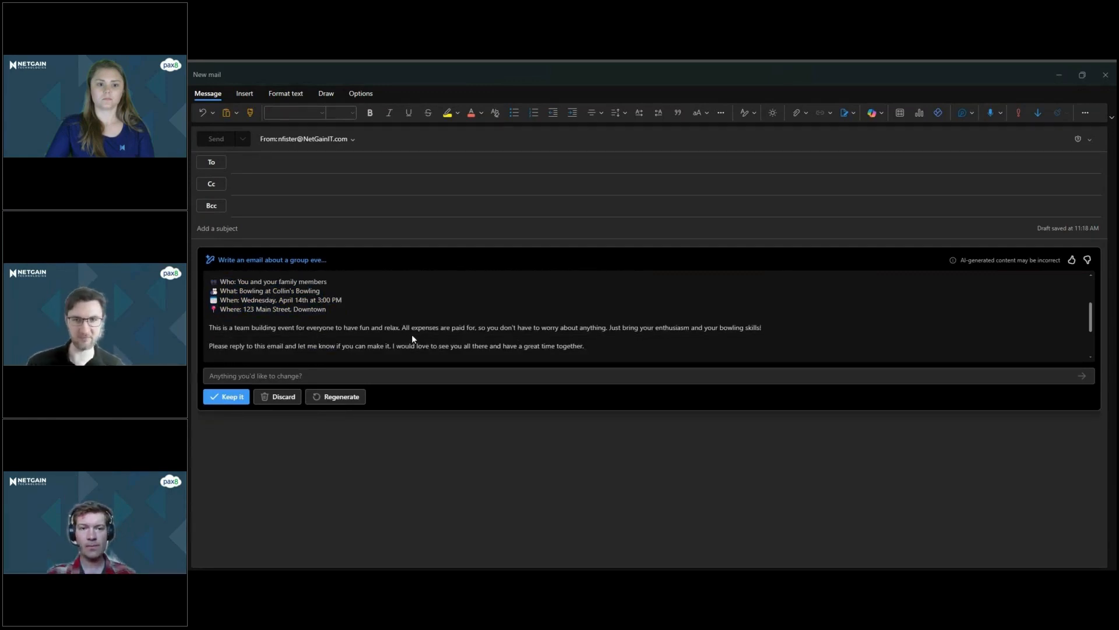
drag(607, 329, 664, 337)
click(541, 324)
scroll(542, 324, down, 1)
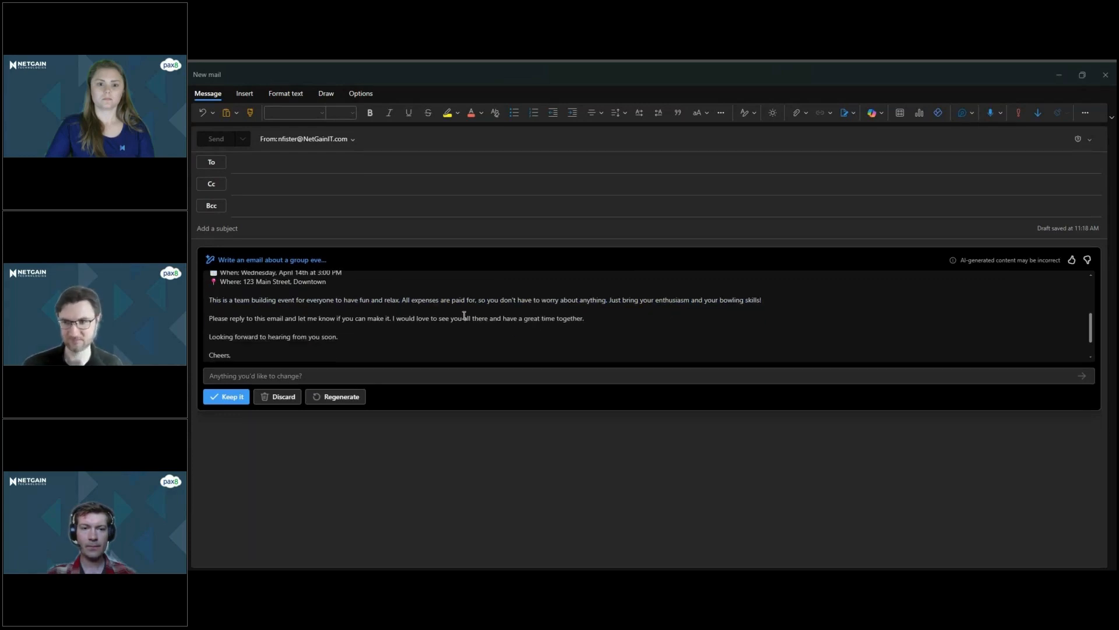
scroll(464, 316, down, 1)
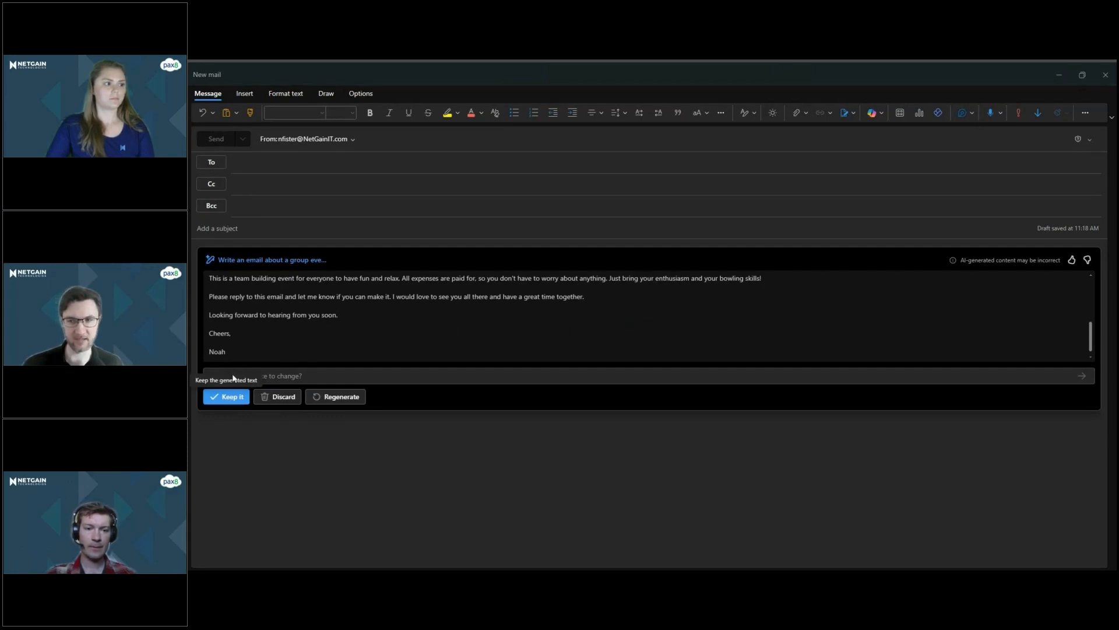
Enter a change request stating the bowling venue's corrected street address and regenerate the email draft.
click(329, 397)
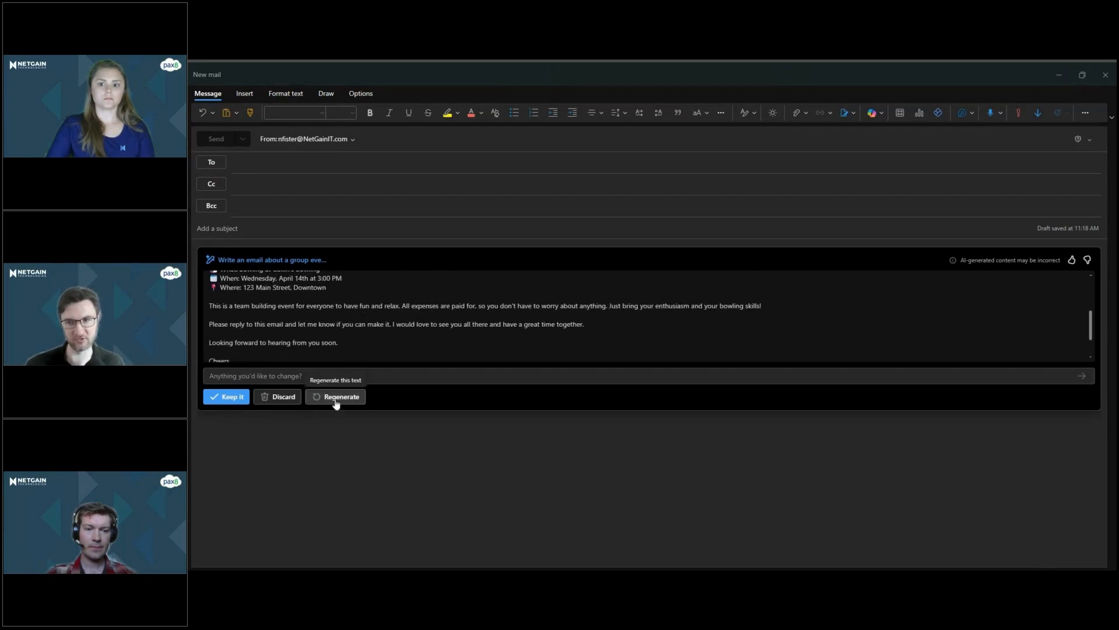
click(227, 371)
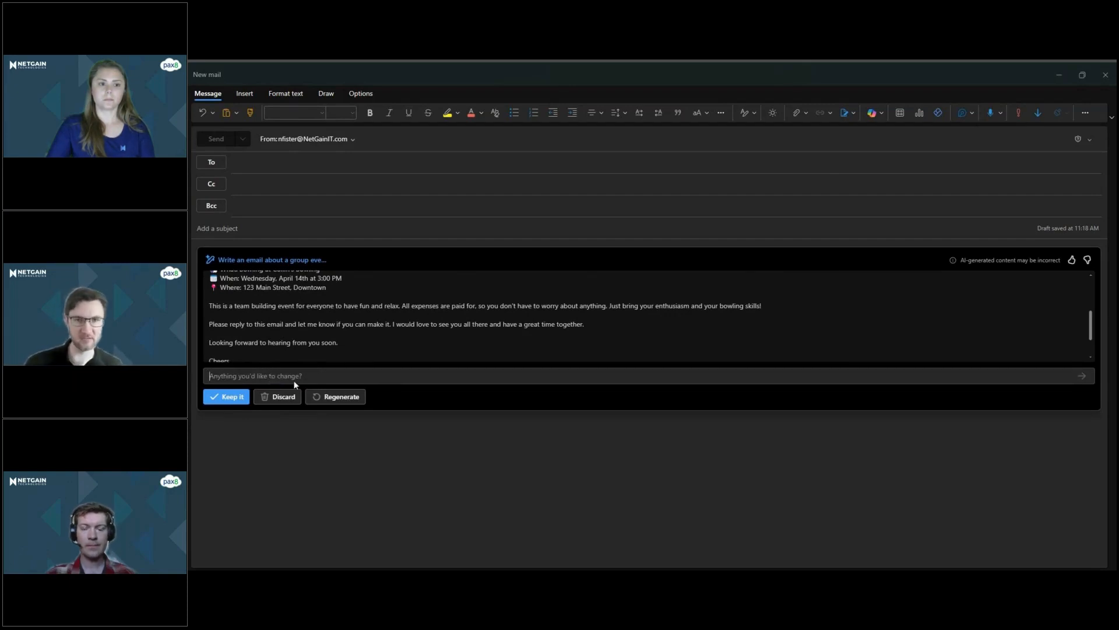
text(The )
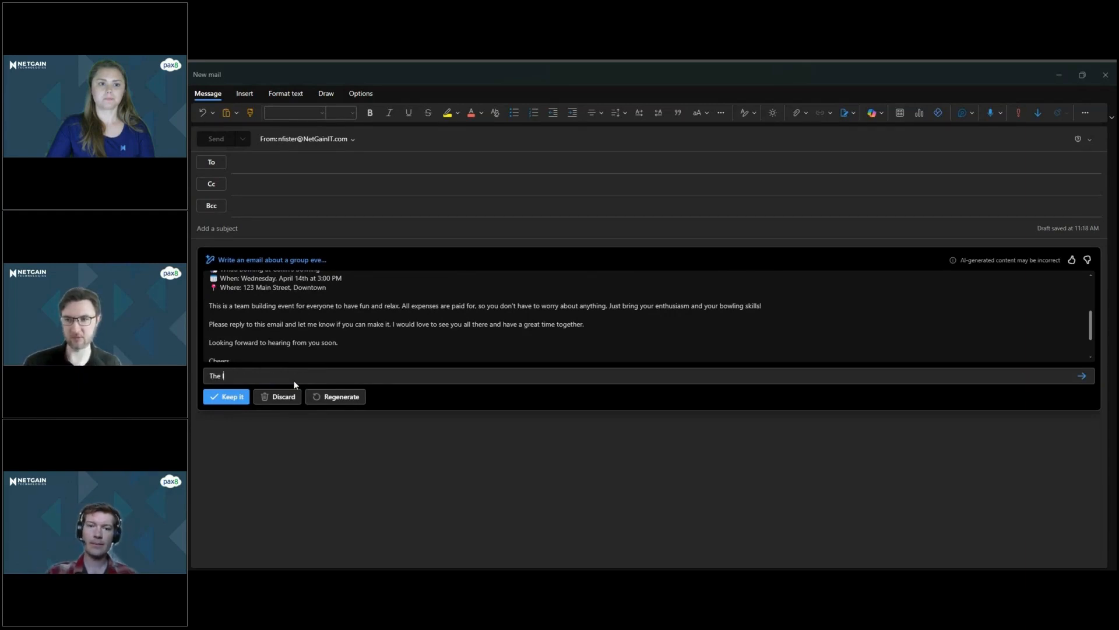
text(address is ")
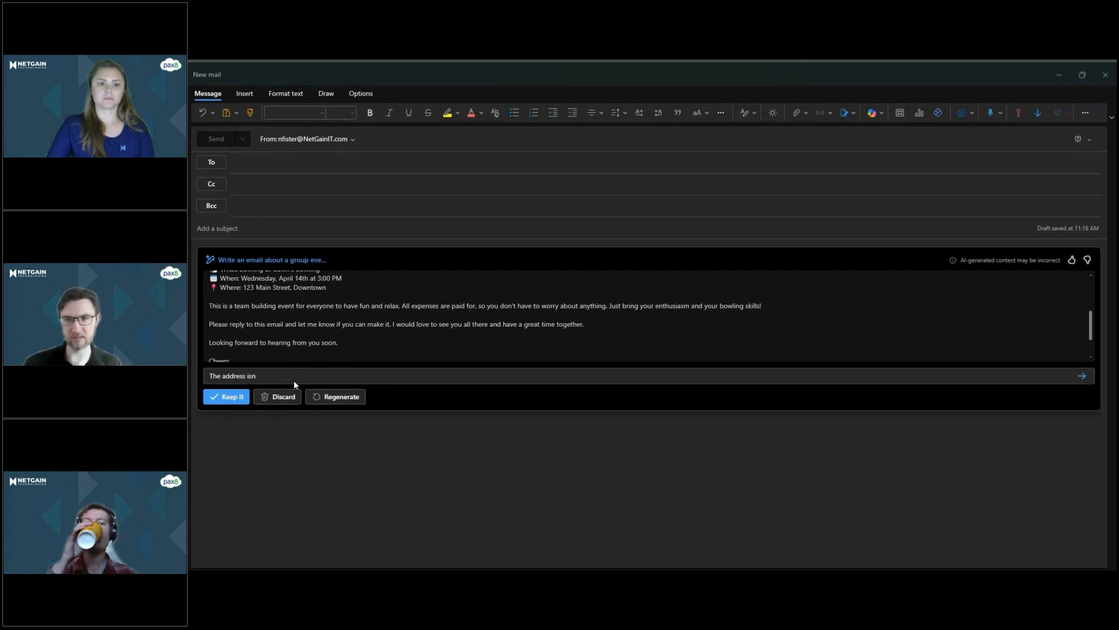
text(12)
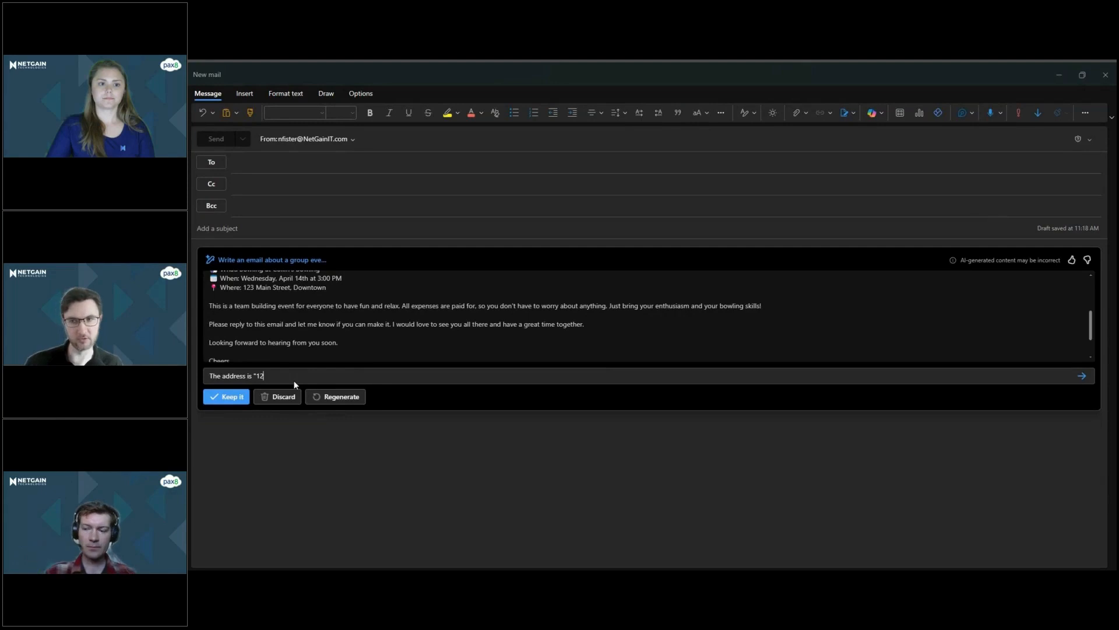
text(9 Main Stre)
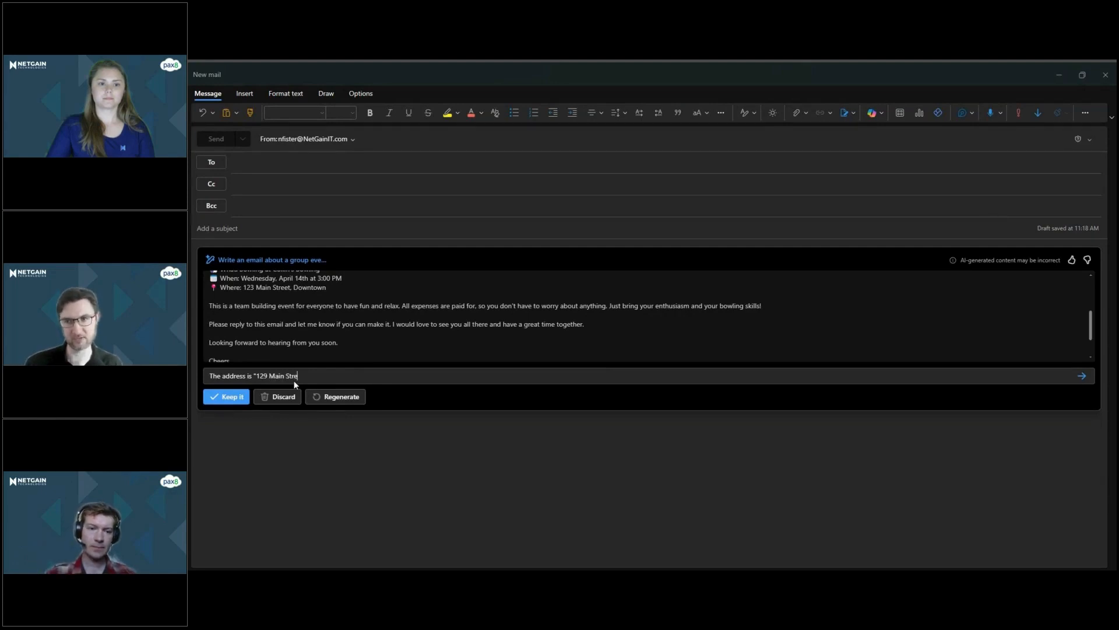
text(et, Downtown)
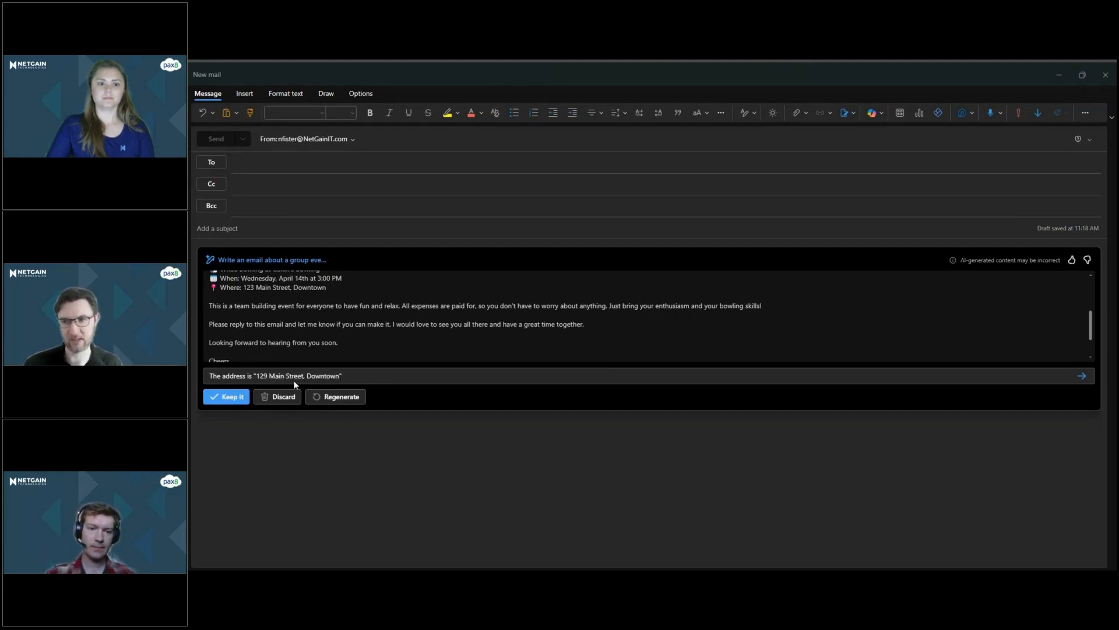
click(352, 397)
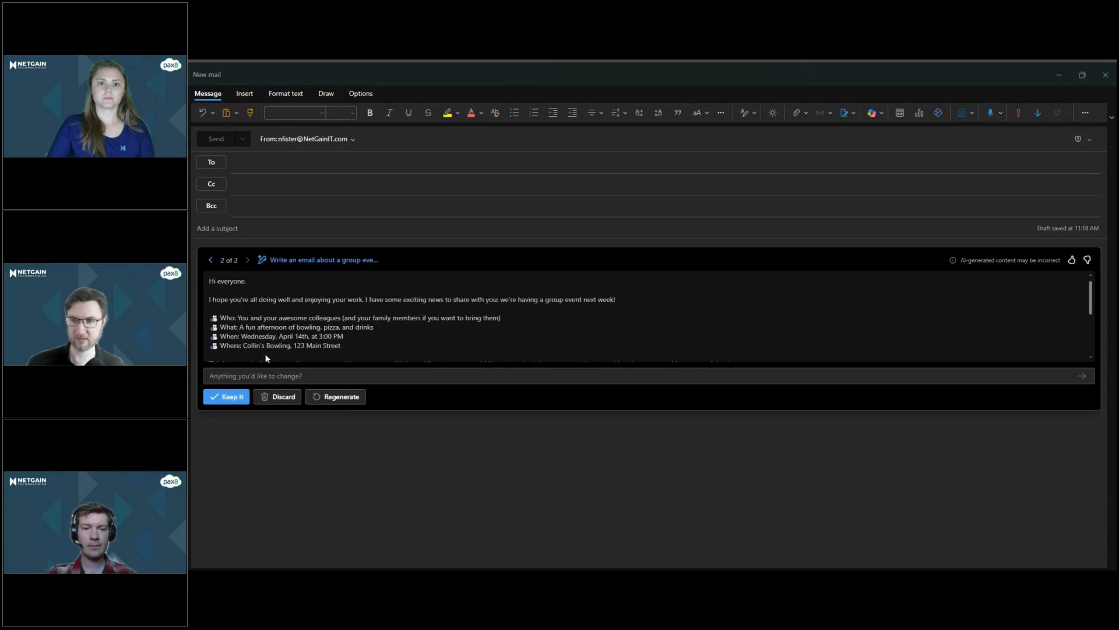
Check the "Where" line and closing paragraphs of the second draft and keep this version as the email body.
drag(341, 346, 220, 346)
scroll(254, 335, down, 2)
scroll(253, 334, up, 1)
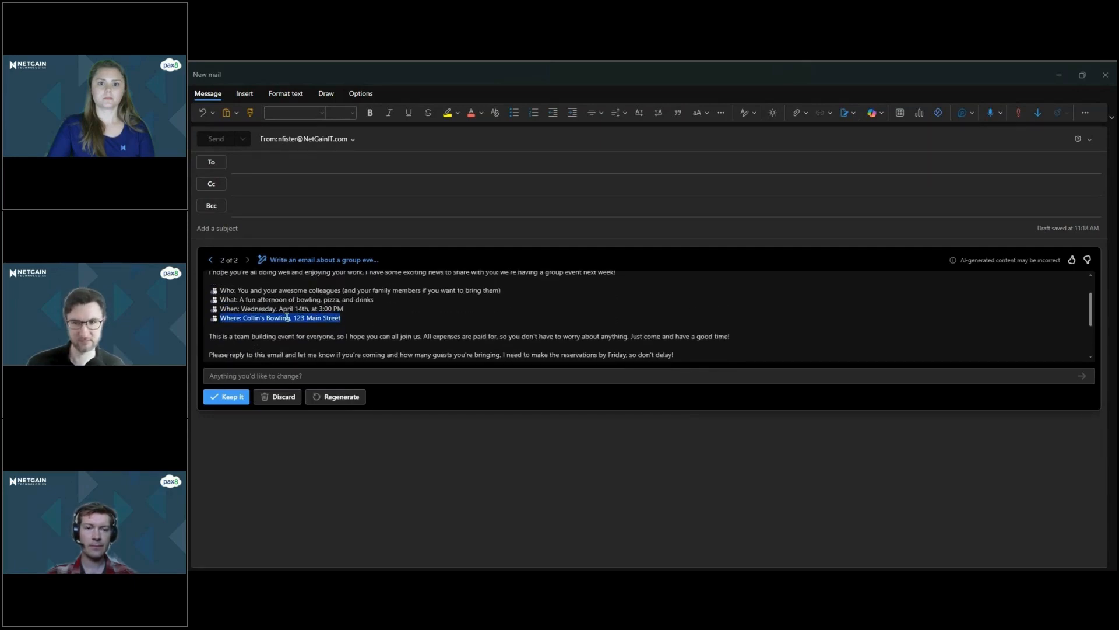
click(341, 319)
drag(342, 318, 241, 319)
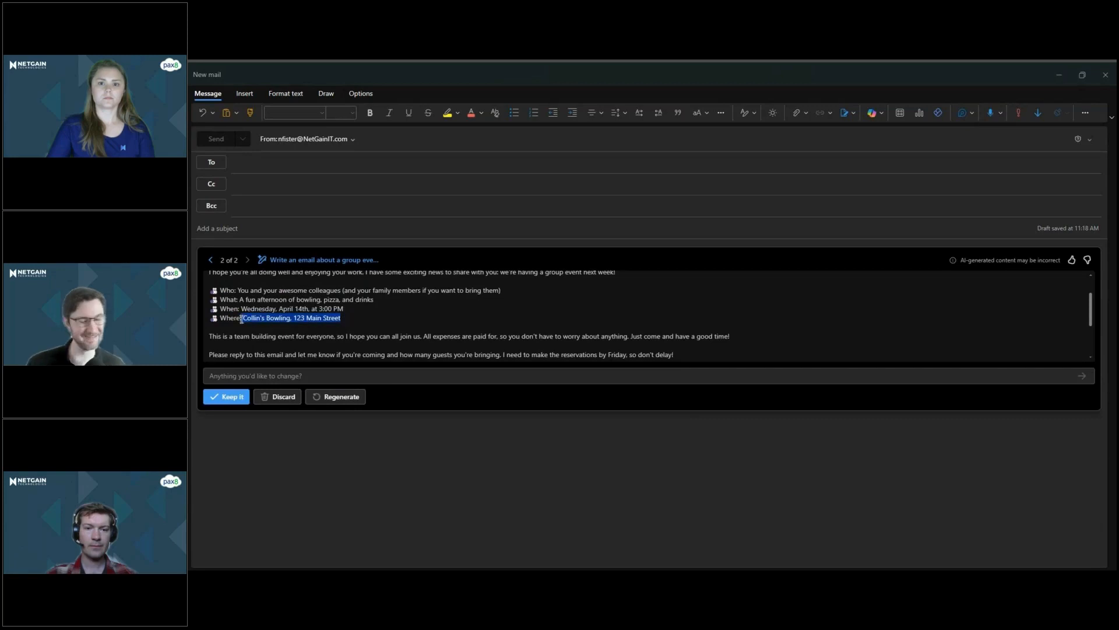
click(229, 399)
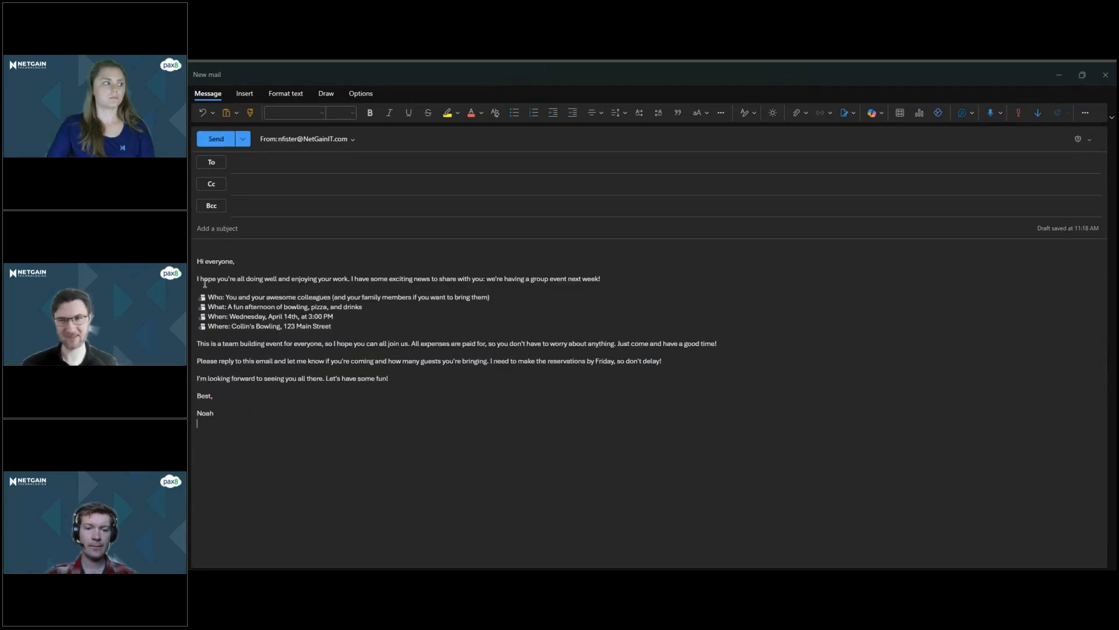
Correct the street number in the email's "Where" line to 129.
click(204, 261)
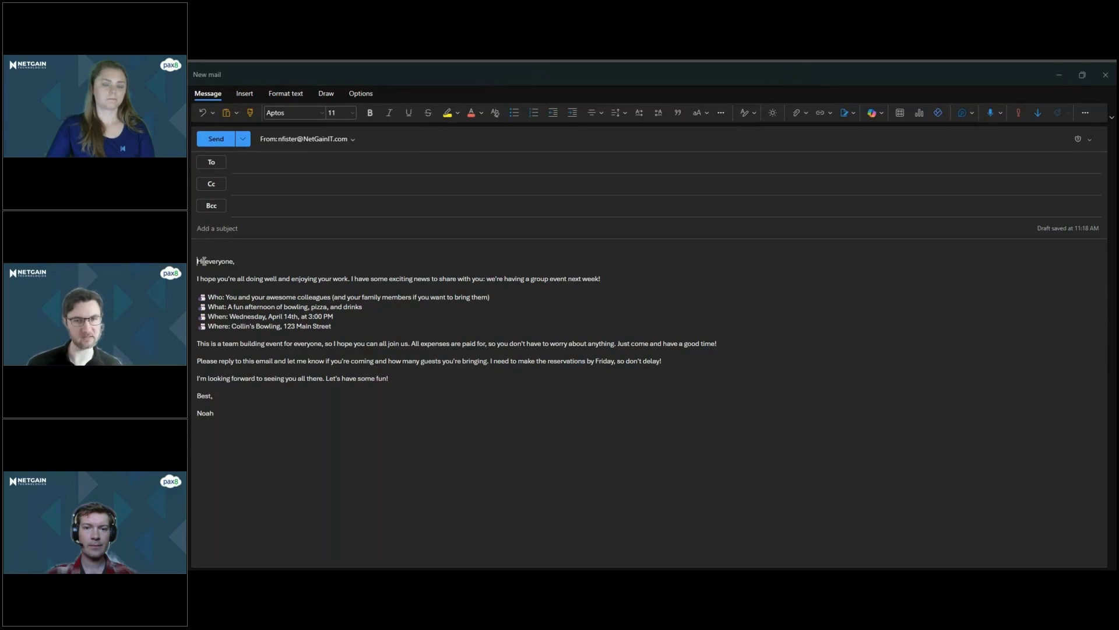
click(295, 326)
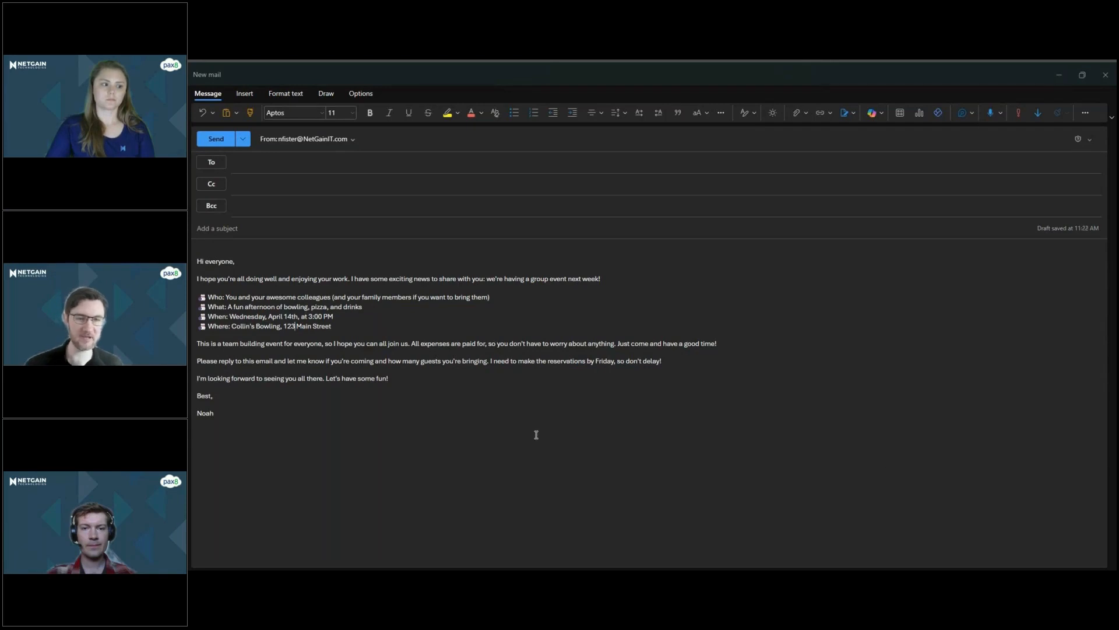
key(BackSpace)
text(9)
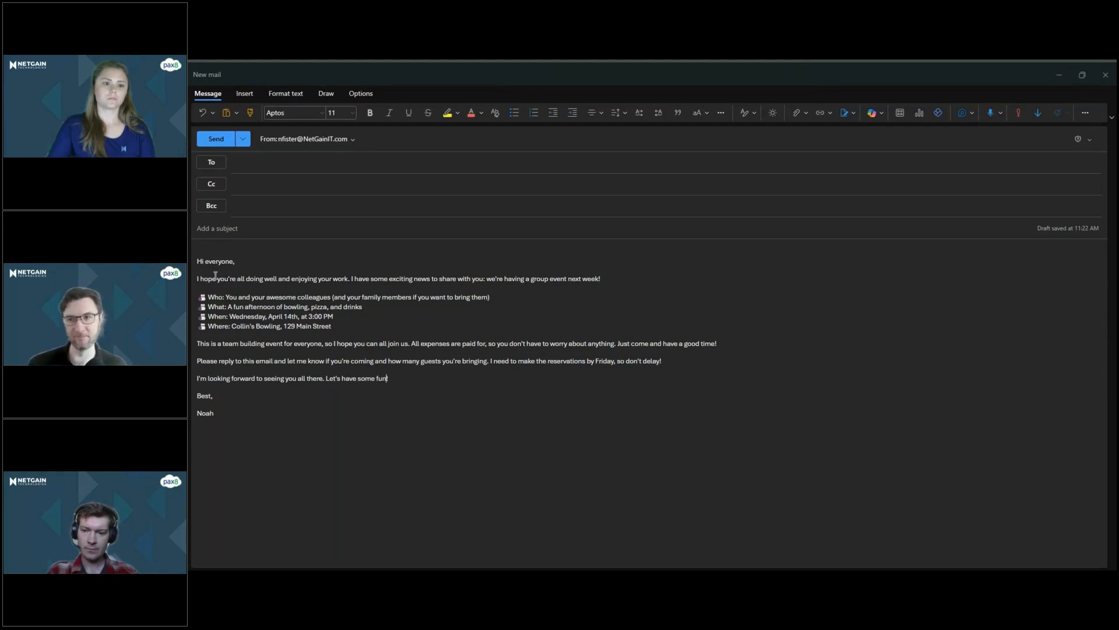
shift+click(349, 273)
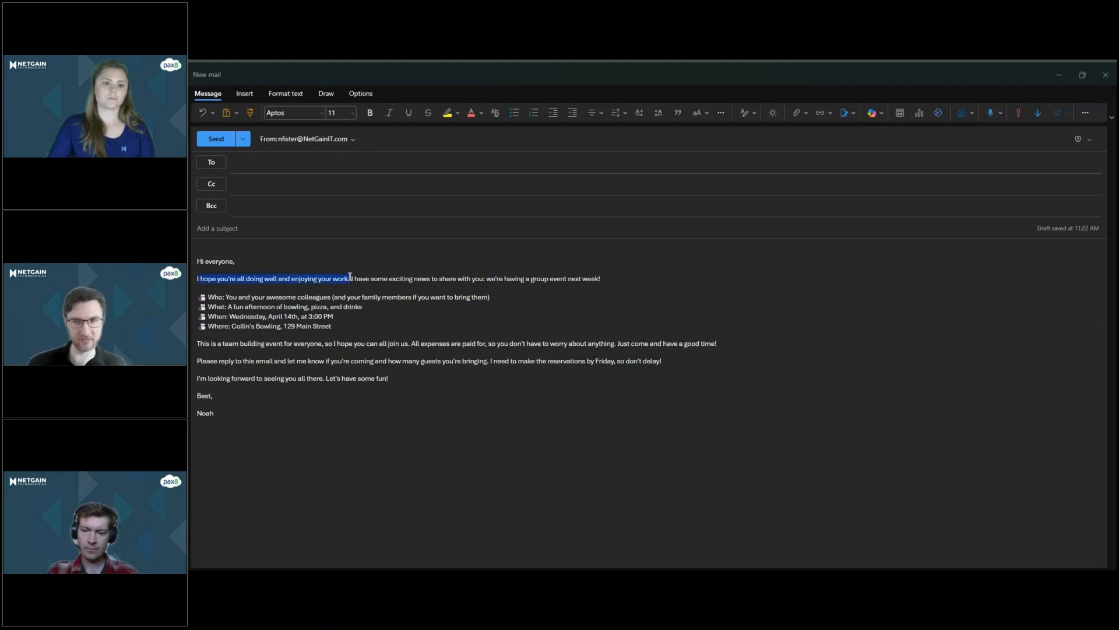
click(341, 248)
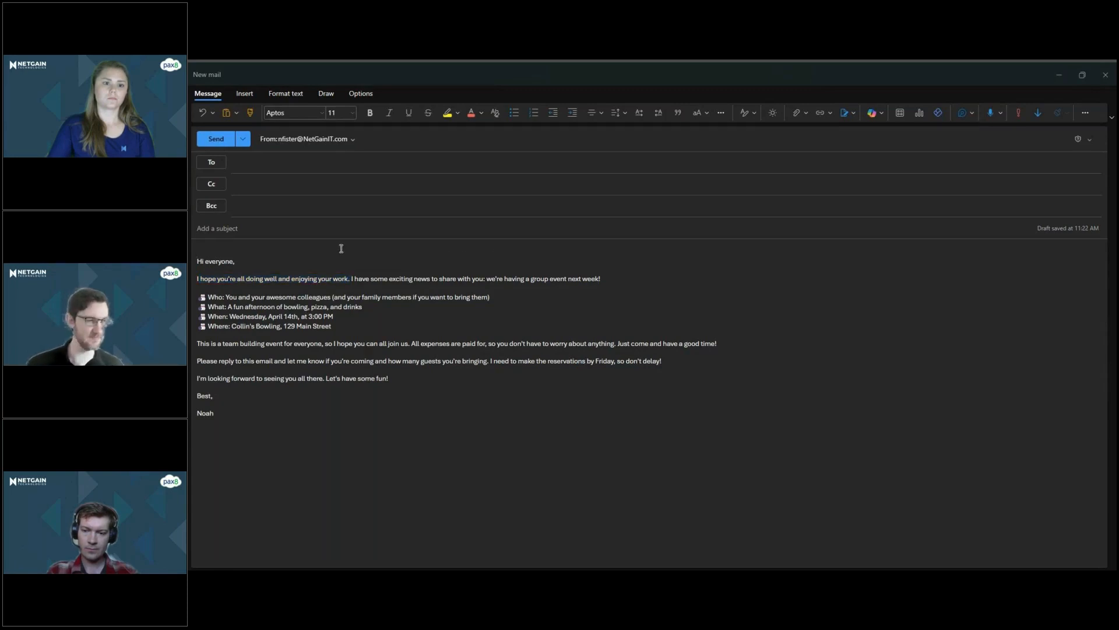
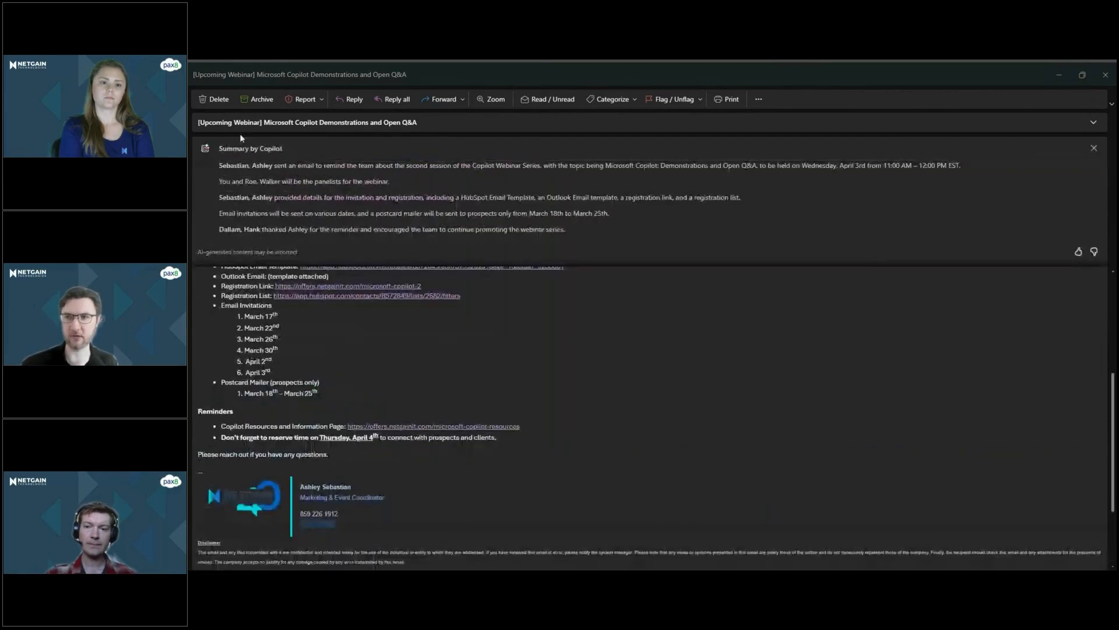
Read through Copilot's summary of the upcoming webinar email thread, from the session date to the final thank-you reply.
drag(213, 169, 931, 169)
click(590, 190)
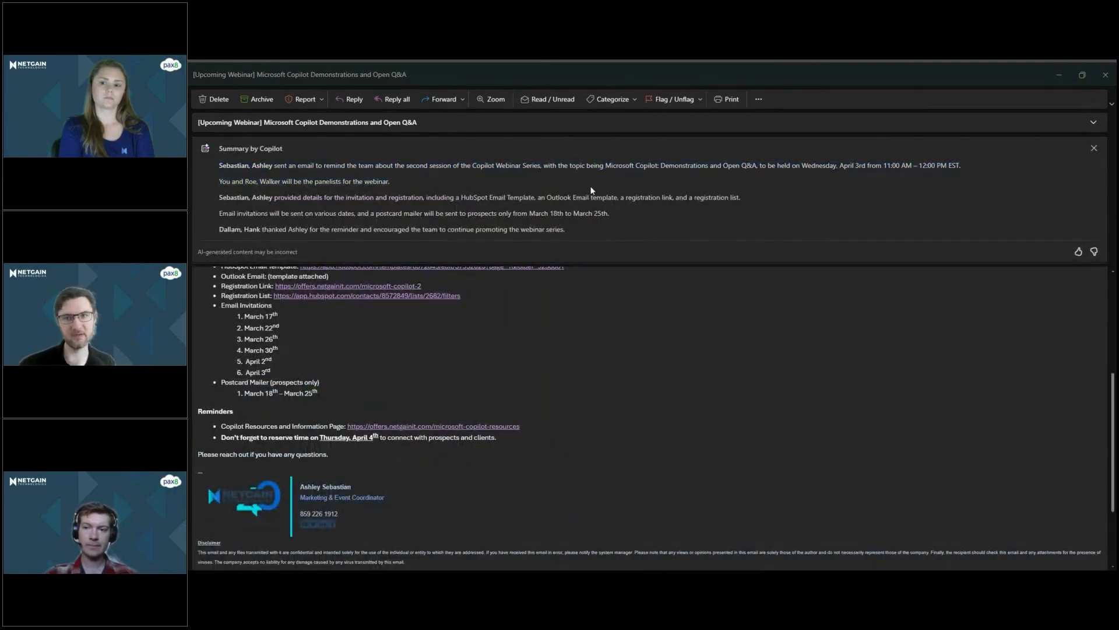
drag(493, 198, 666, 198)
click(501, 199)
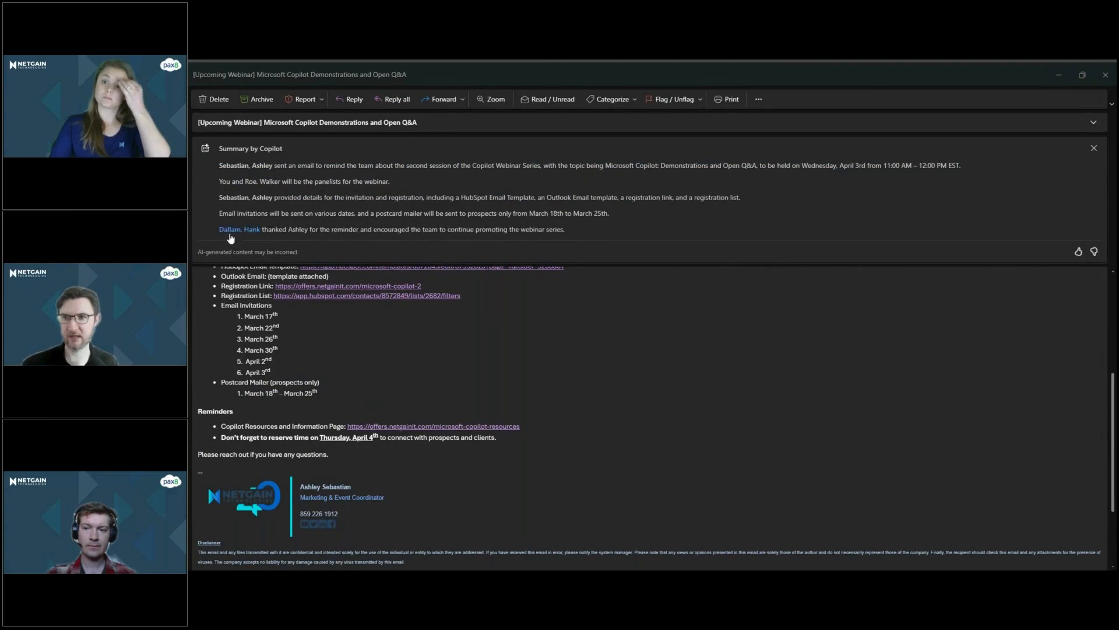
mouse_move(233, 230)
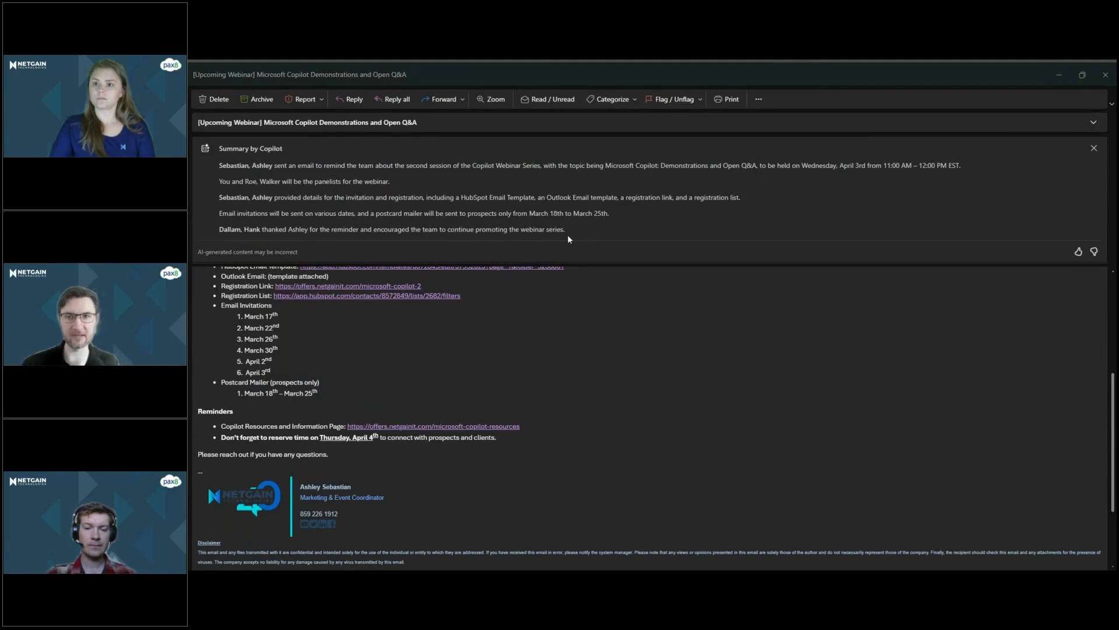
drag(567, 234, 290, 230)
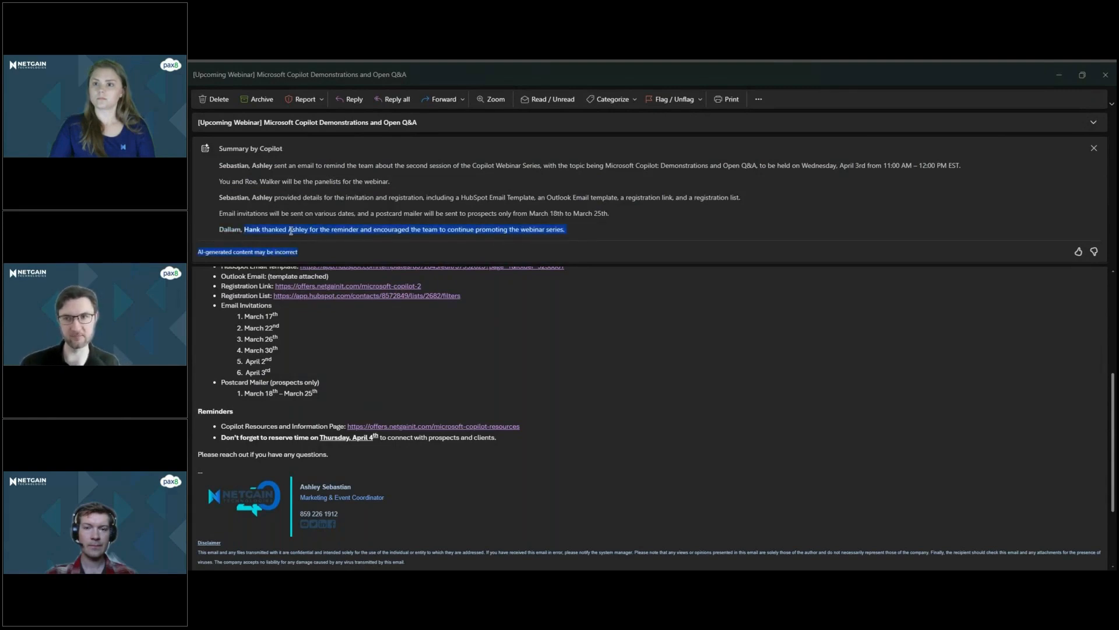
click(347, 225)
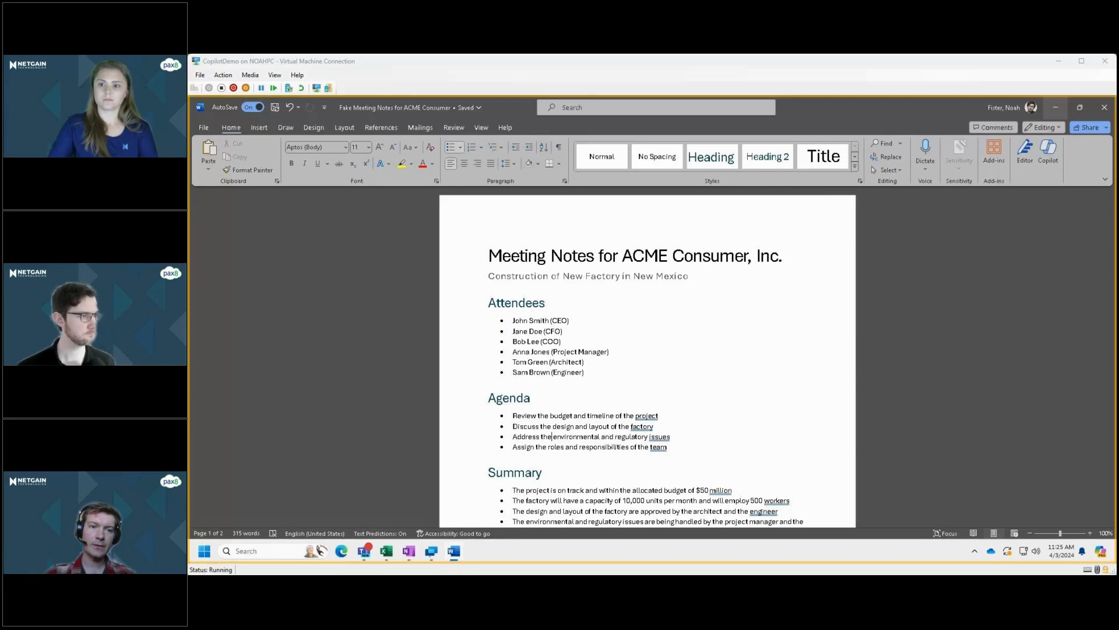
Switch from the Word meeting notes to the Financial Sample workbook in Excel and look through its sales rows.
click(1056, 107)
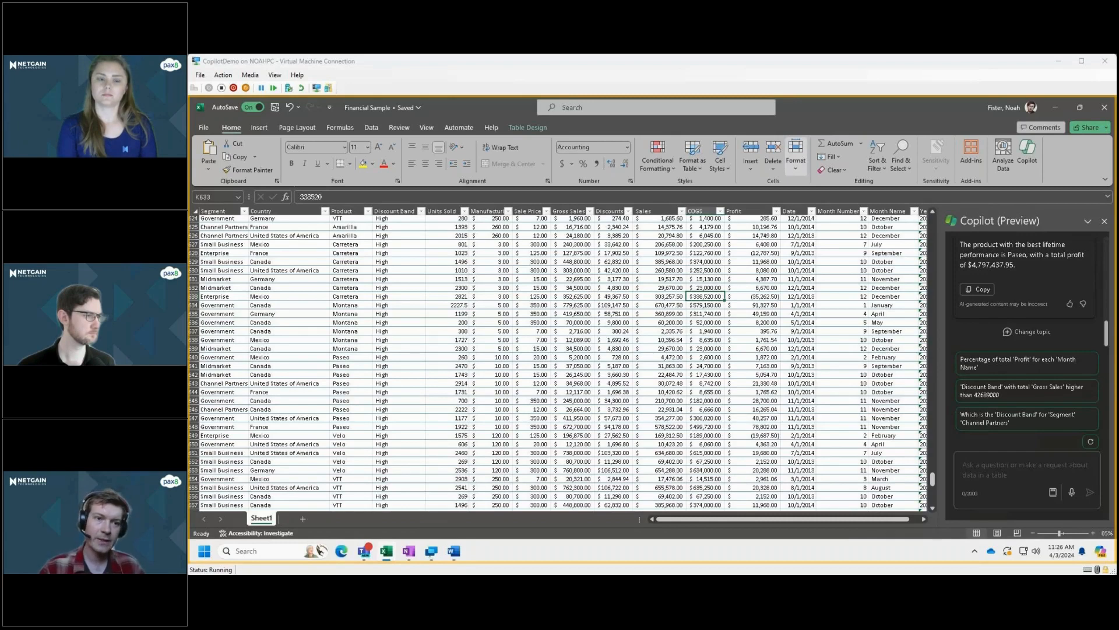
scroll(557, 361, up, 1)
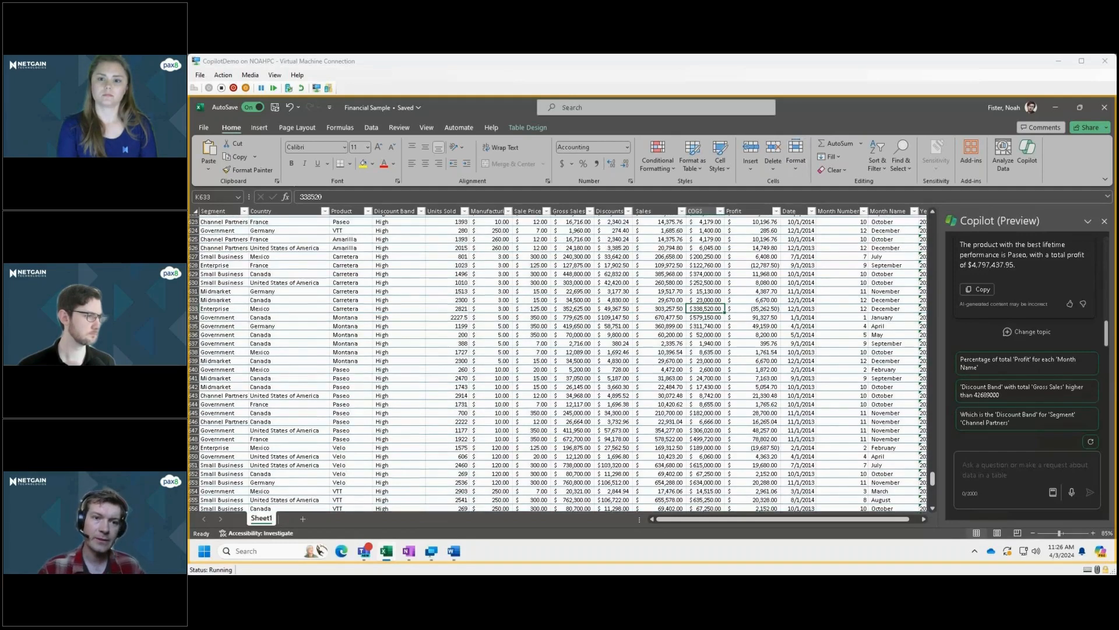
scroll(557, 362, up, 8)
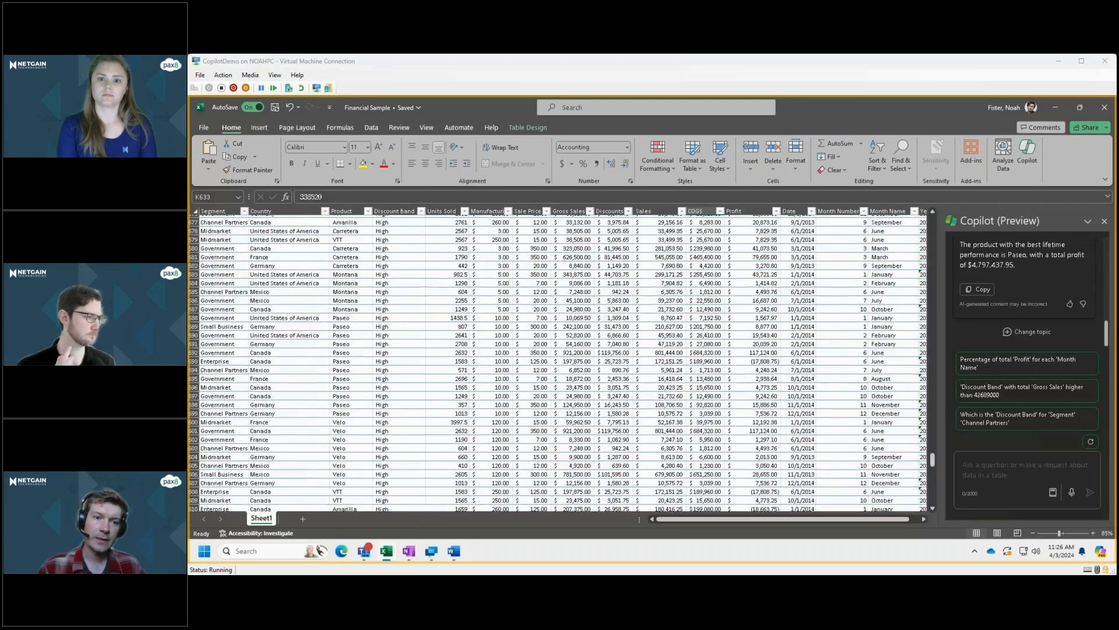
scroll(557, 361, up, 9)
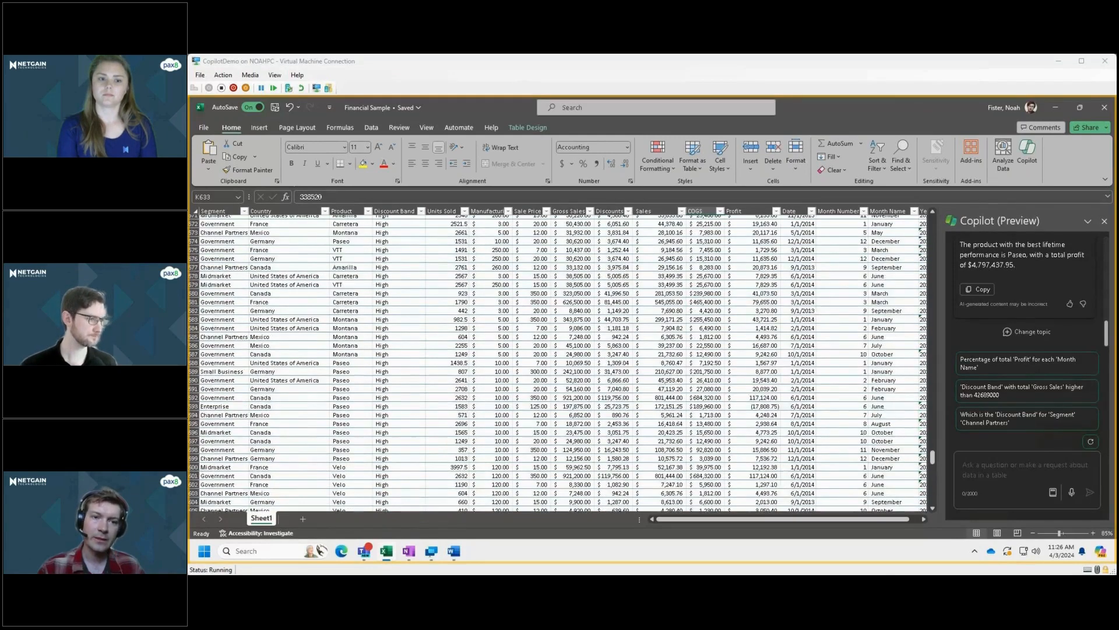
scroll(556, 361, up, 20)
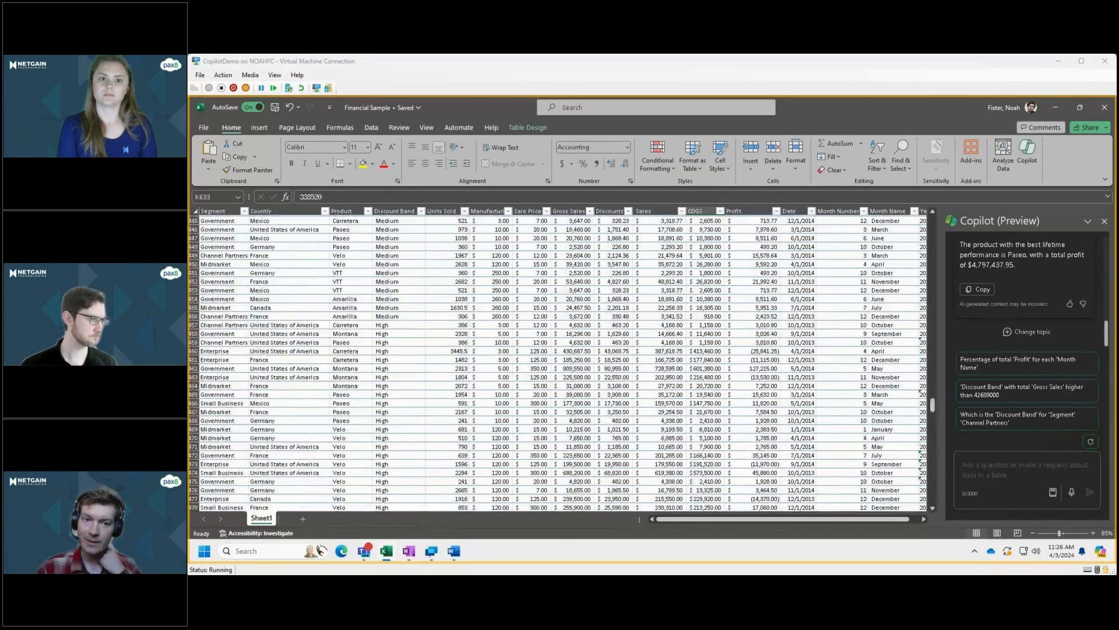
scroll(557, 361, up, 20)
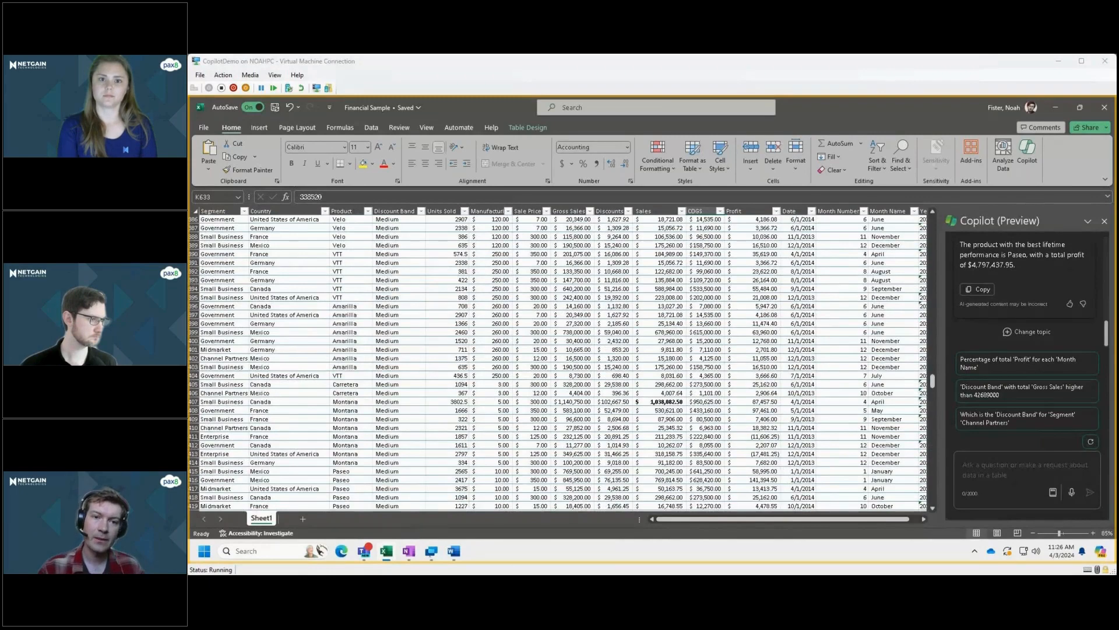
scroll(557, 361, up, 20)
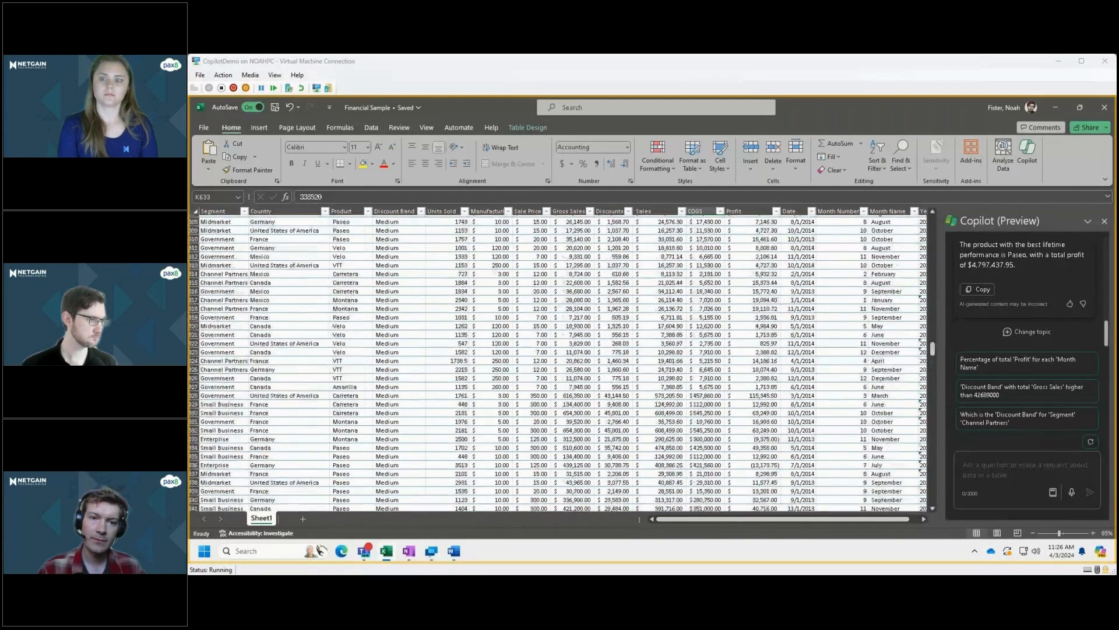
scroll(556, 362, up, 4)
click(491, 232)
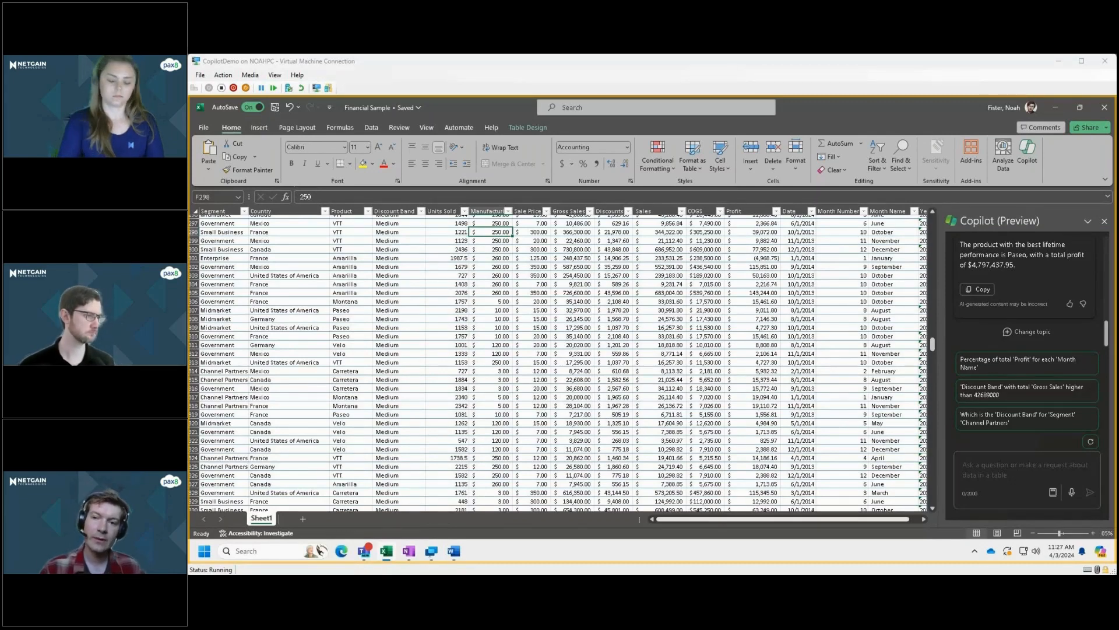
Review the earlier Copilot question and answer on the product with the best lifetime performance, and browse the sales table's Medium discount rows.
scroll(1027, 292, up, 3)
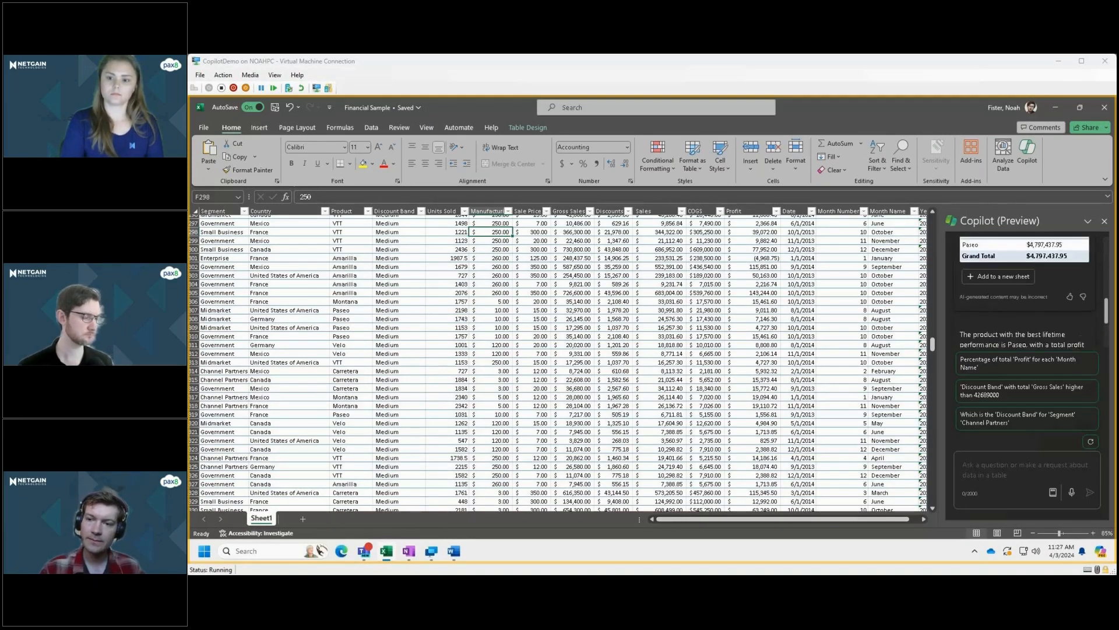
scroll(1027, 292, up, 2)
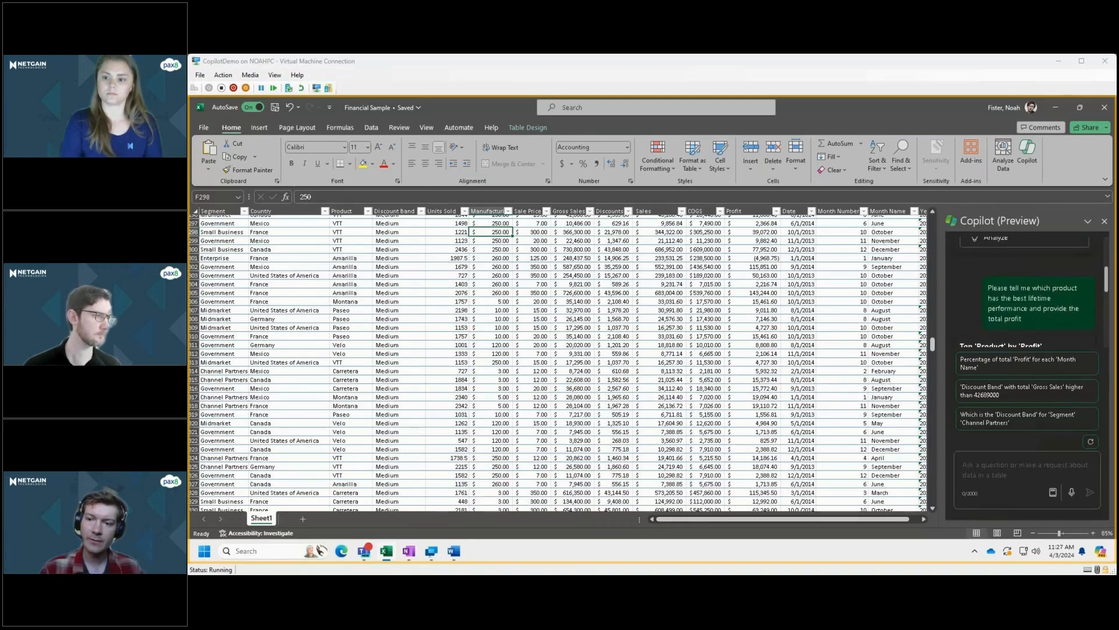
scroll(1027, 292, down, 3)
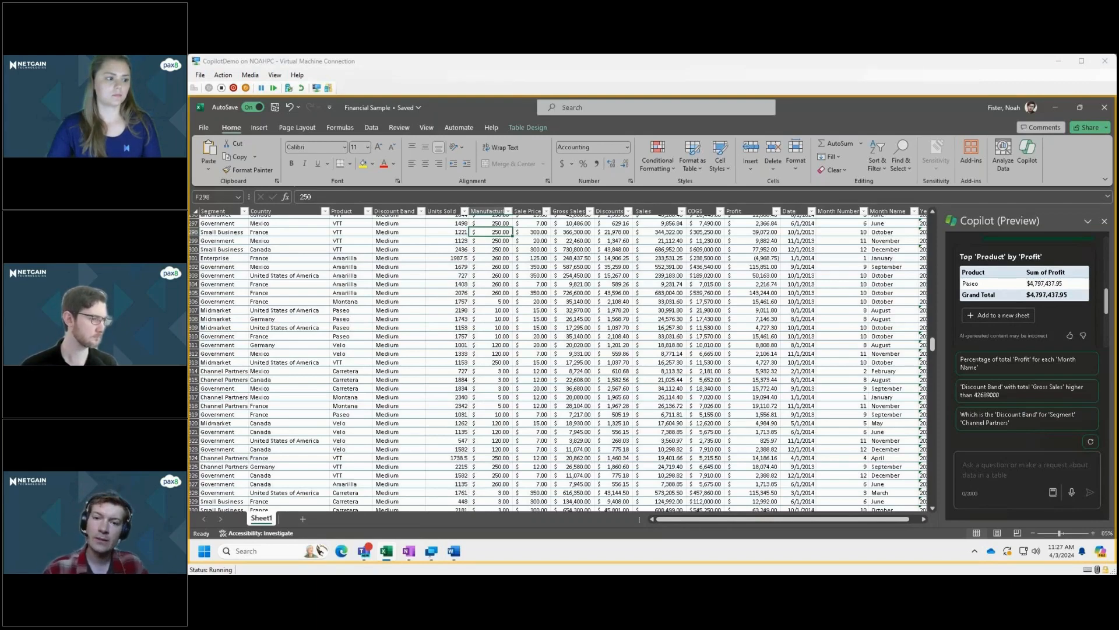
scroll(557, 363, up, 3)
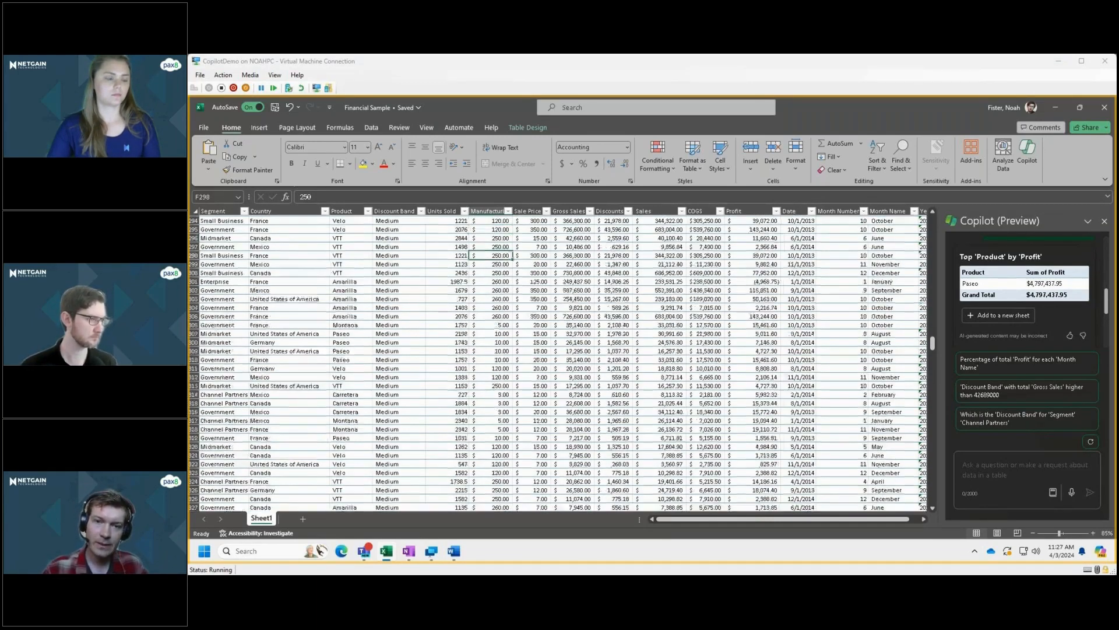
scroll(557, 363, up, 4)
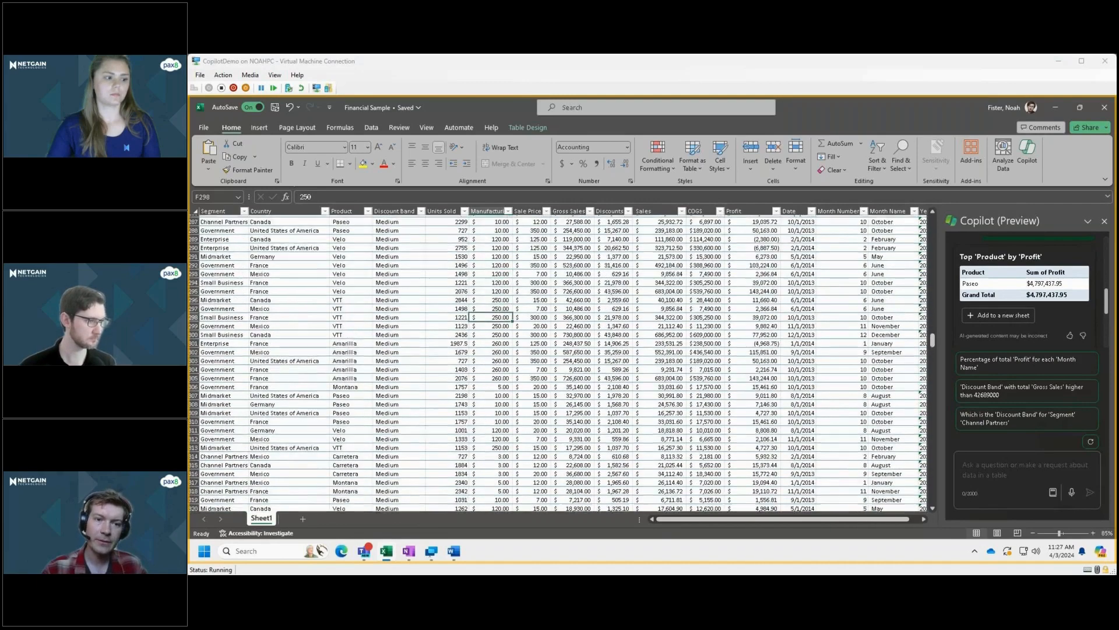
scroll(557, 362, up, 8)
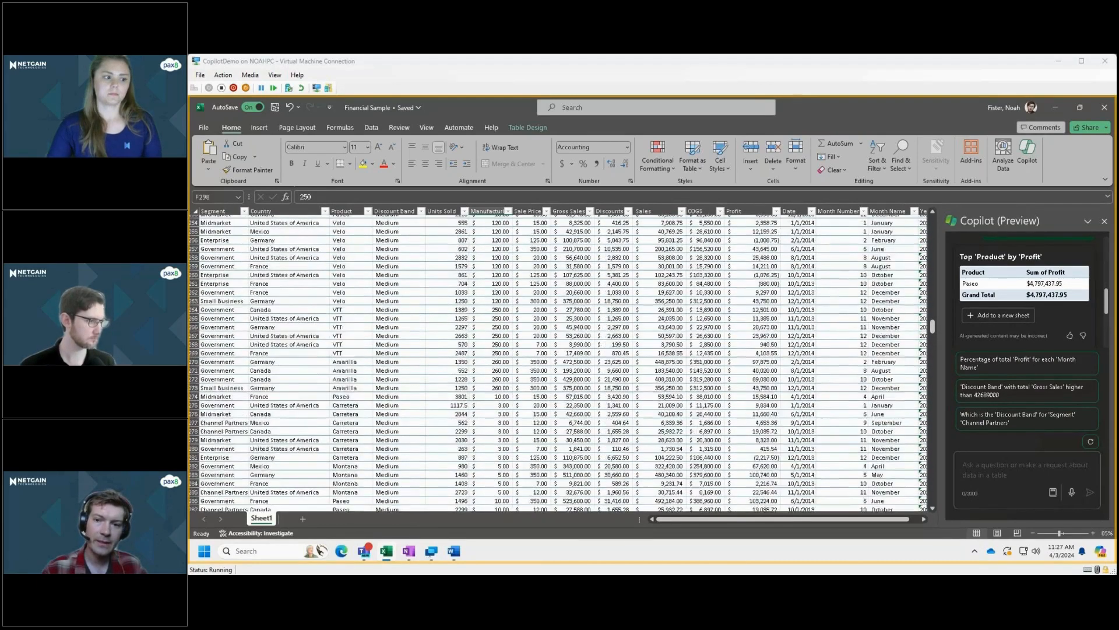
scroll(557, 363, up, 4)
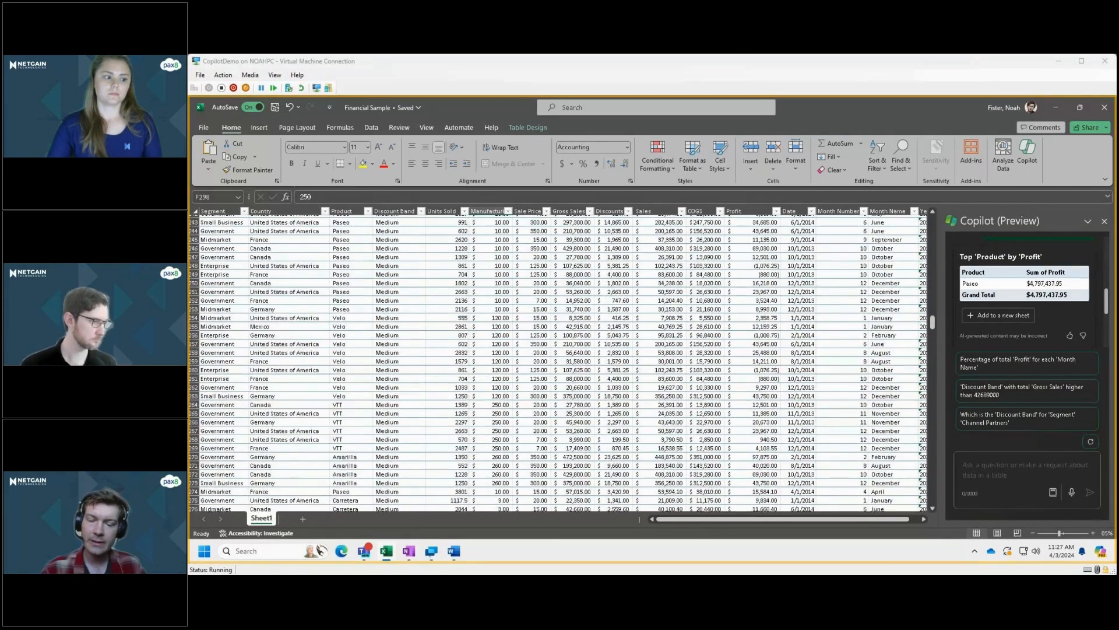
scroll(556, 363, up, 4)
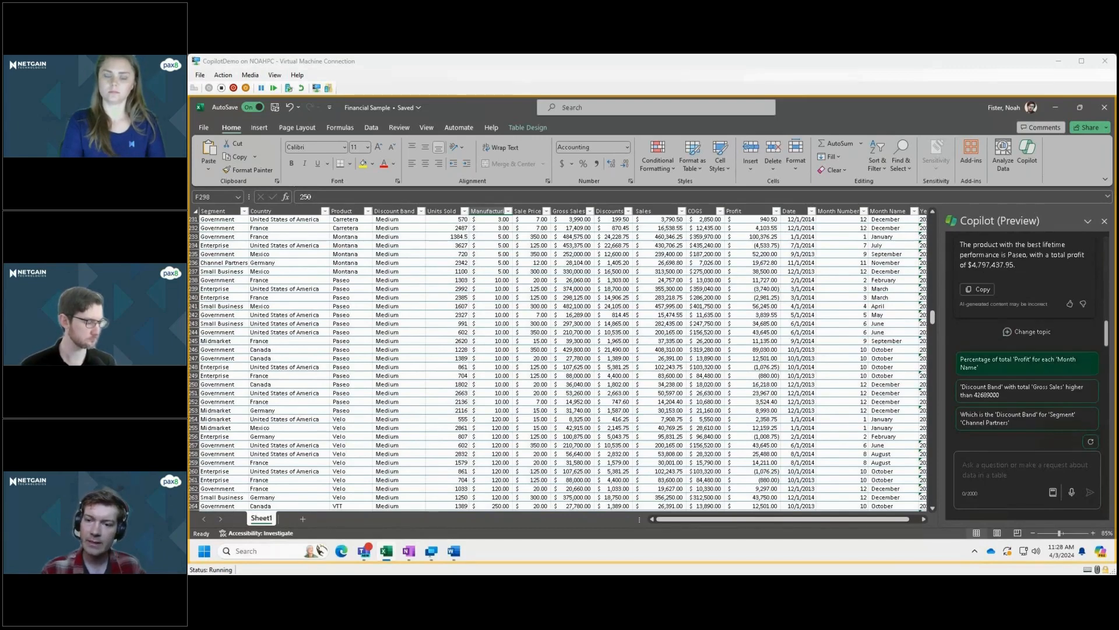
Begin a Copilot request reading "Please draft me an email to the producer of product: Paseo".
click(1027, 364)
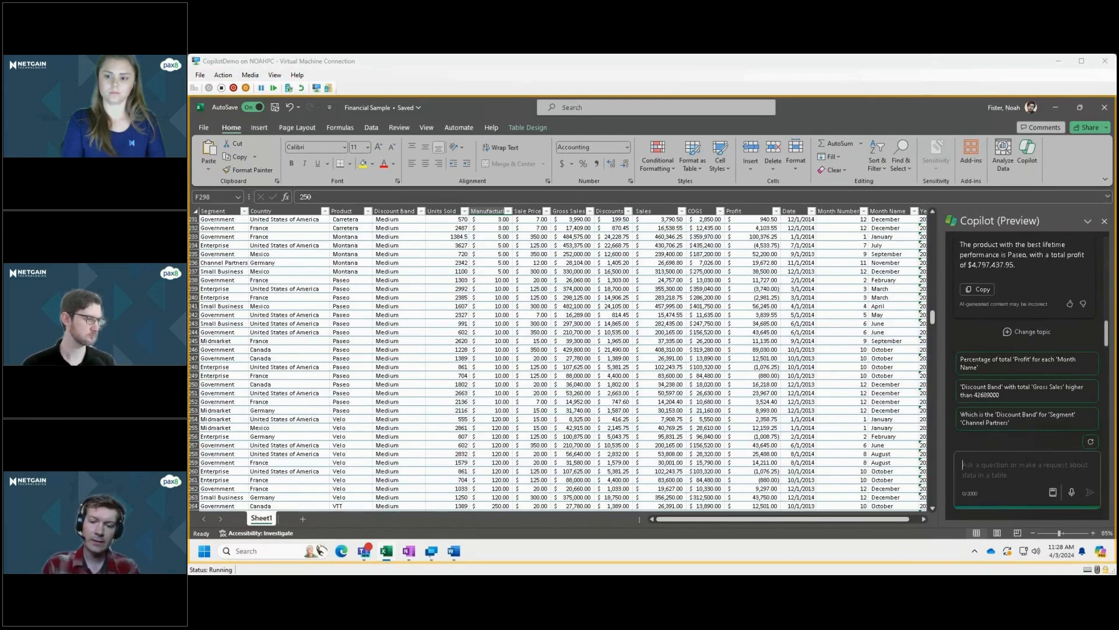
text(Please )
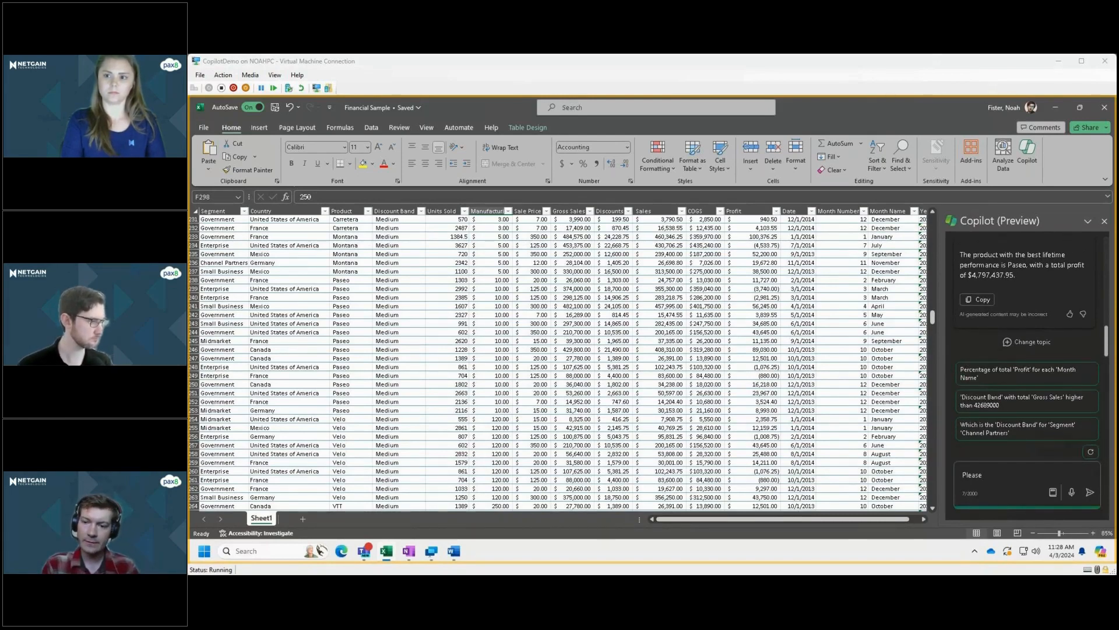
text(draft me an email )
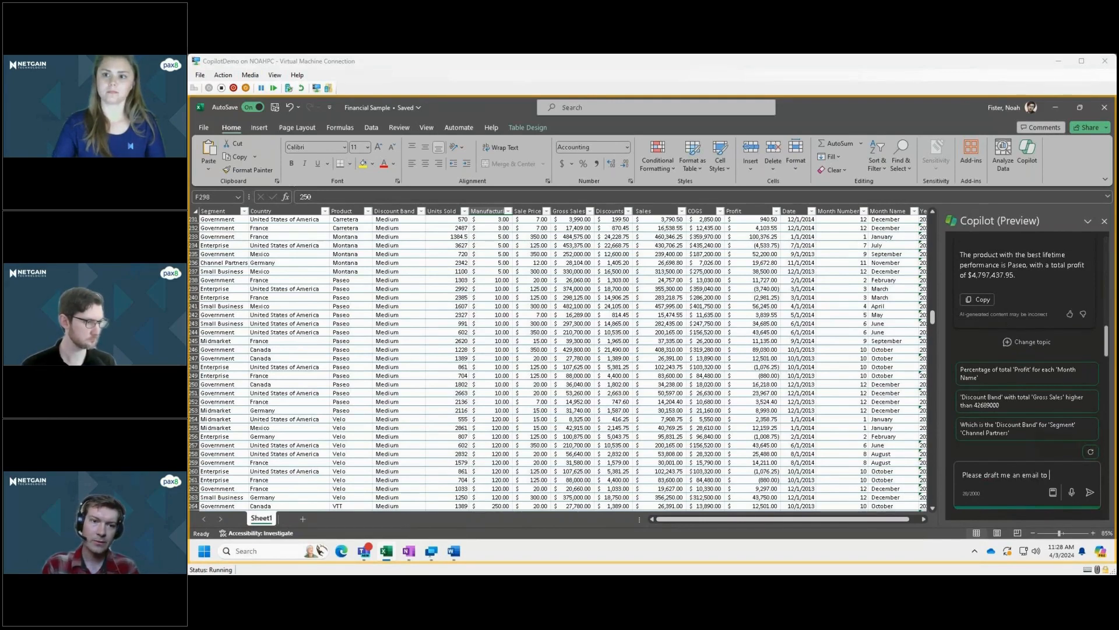
text(to )
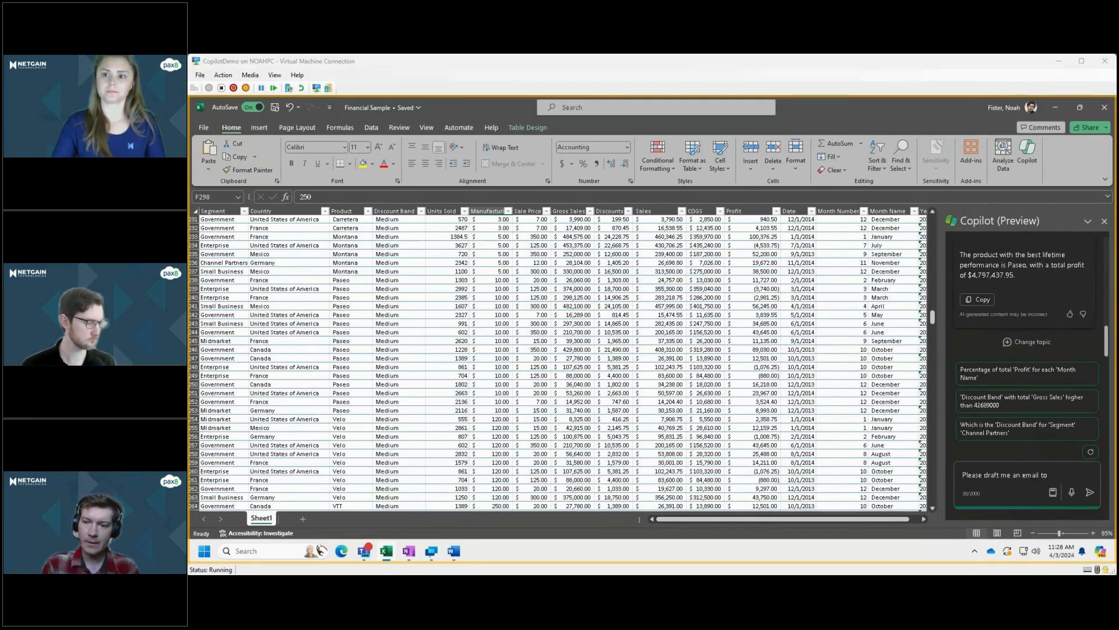
text(the produc)
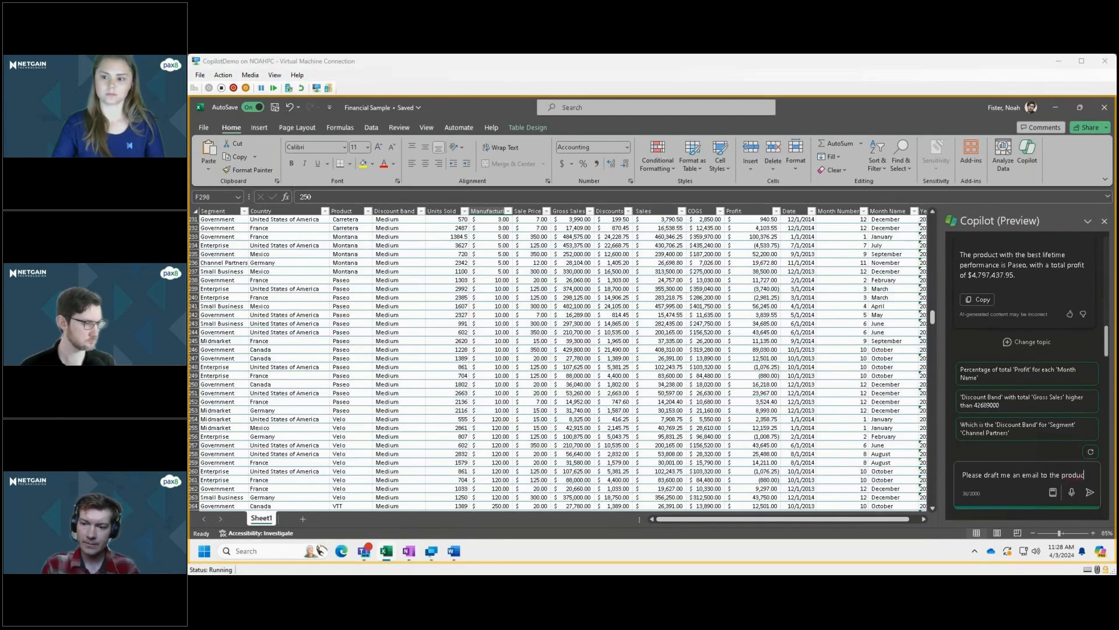
text(er of Pas)
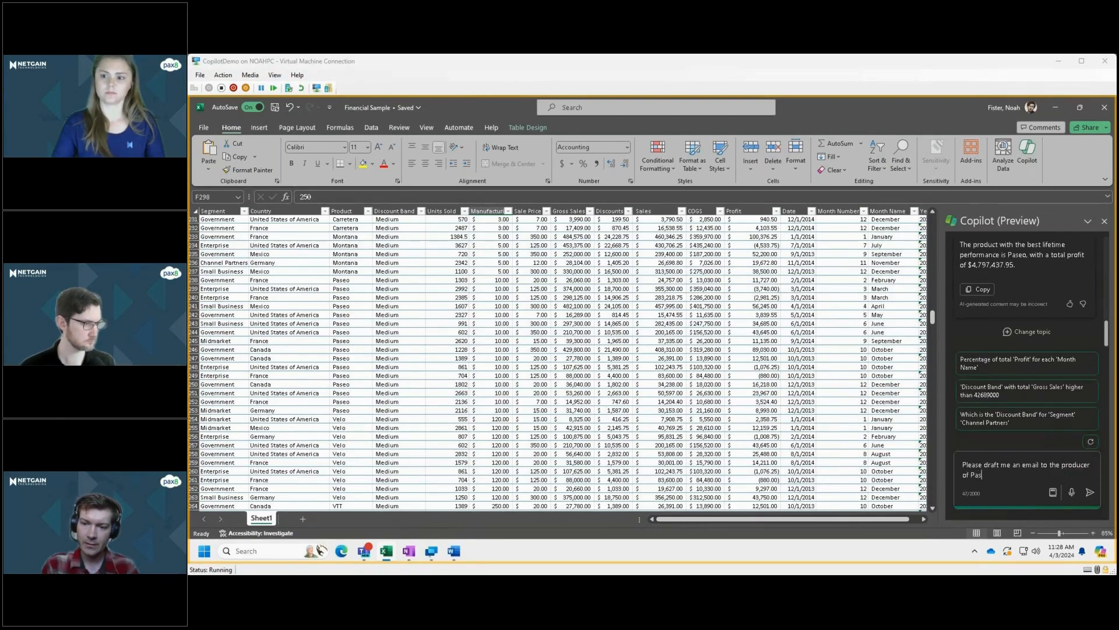
key(BackSpace)
key(BackSpace)
key(BackSpace)
key(BackSpace)
key(BackSpace)
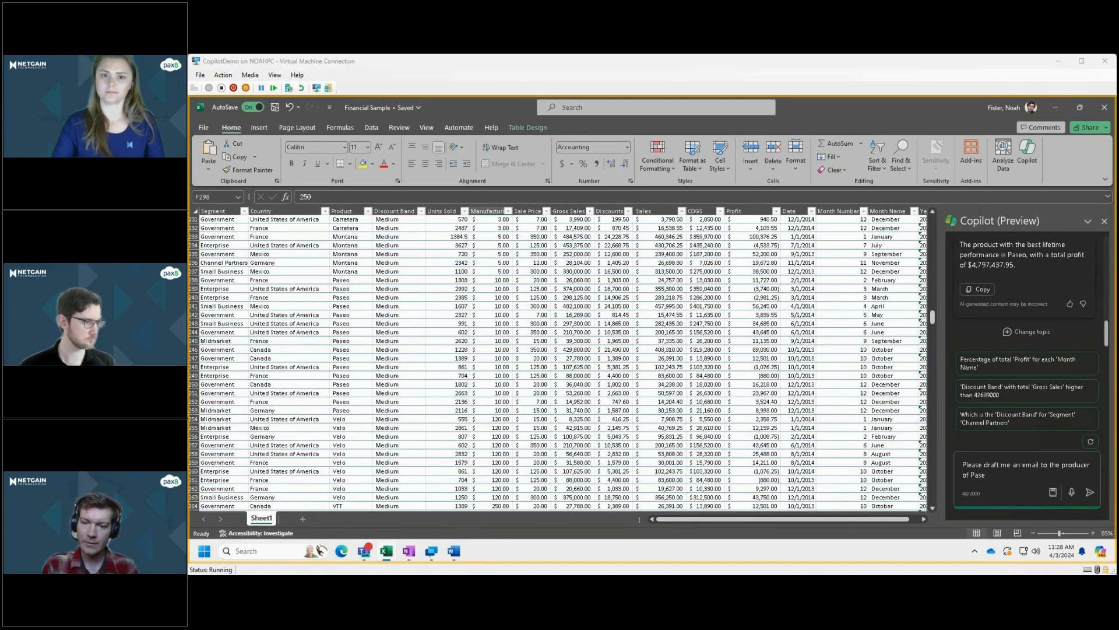
text(product)
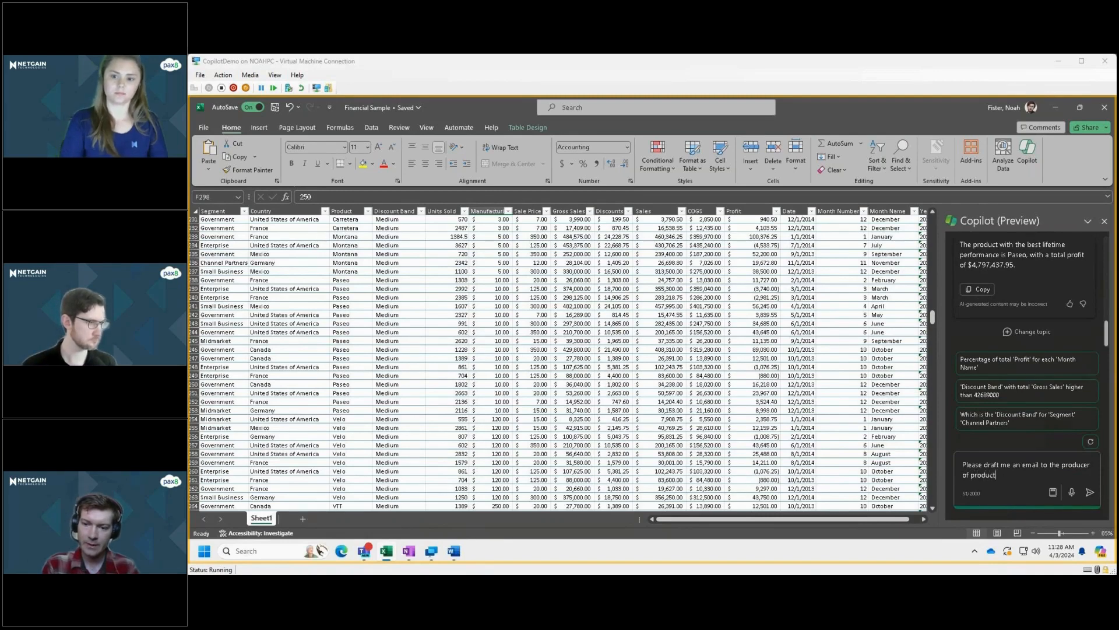
text(' pa)
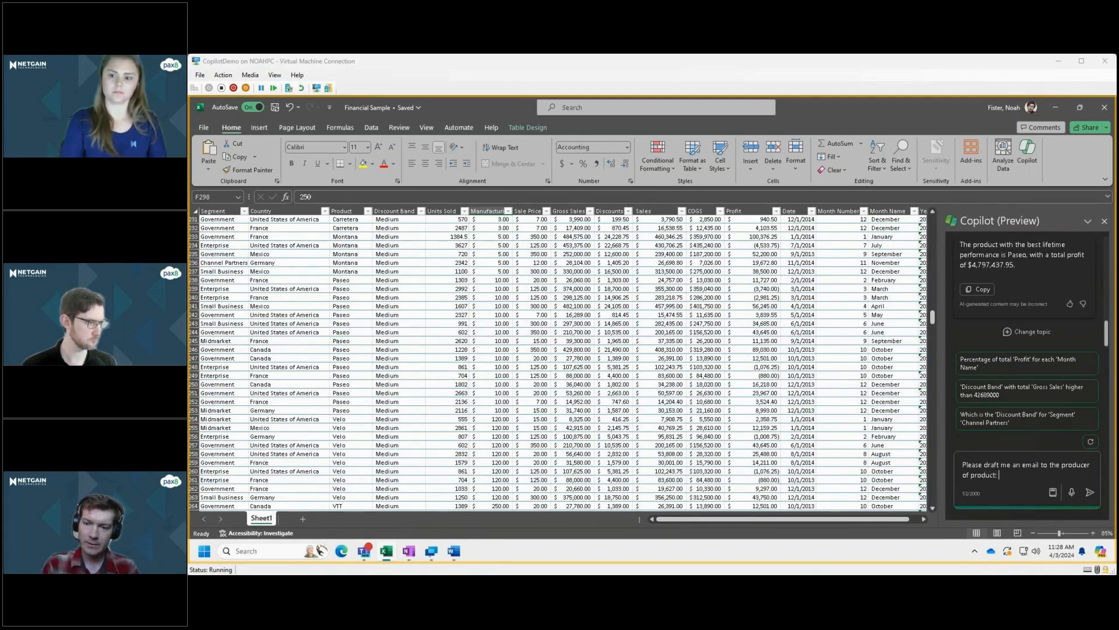
key(BackSpace)
key(BackSpace)
text(Pase)
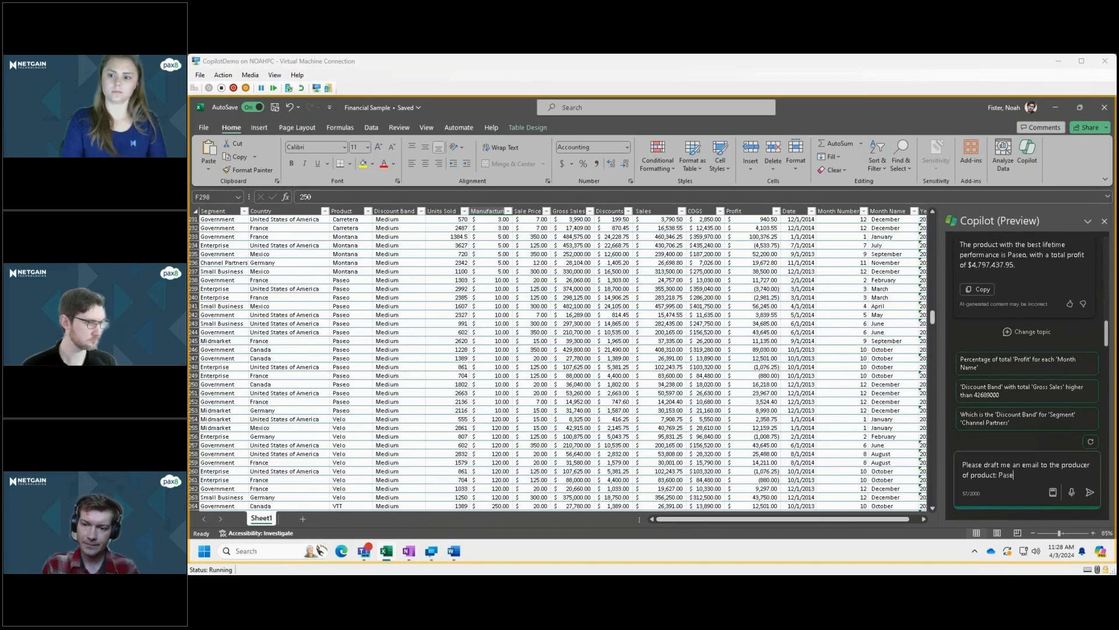
text(o asking for a)
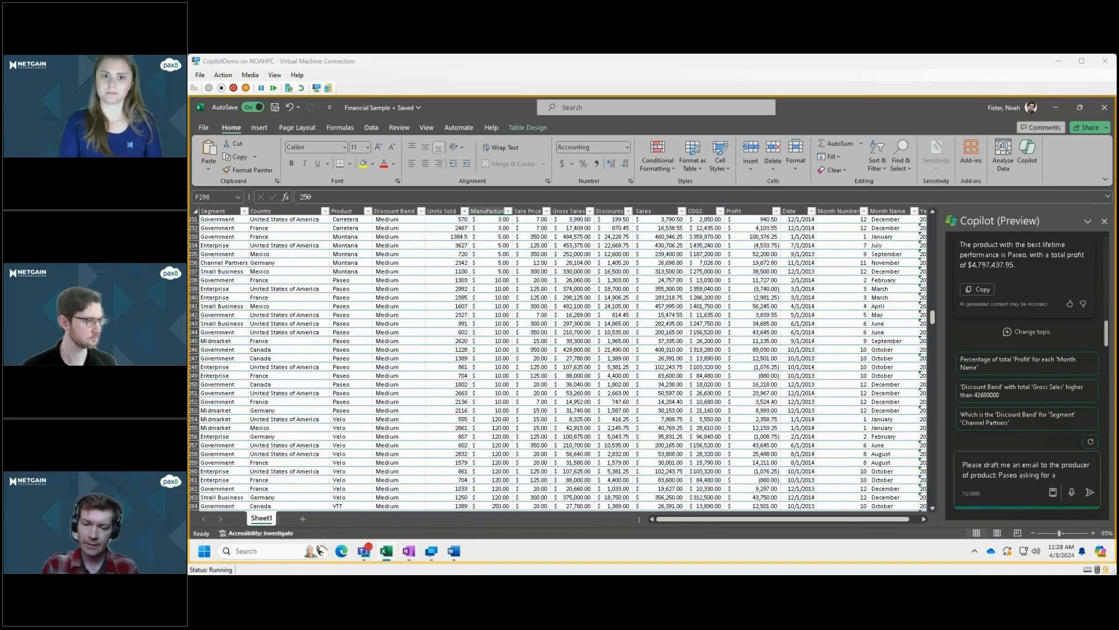
text( steeper dis)
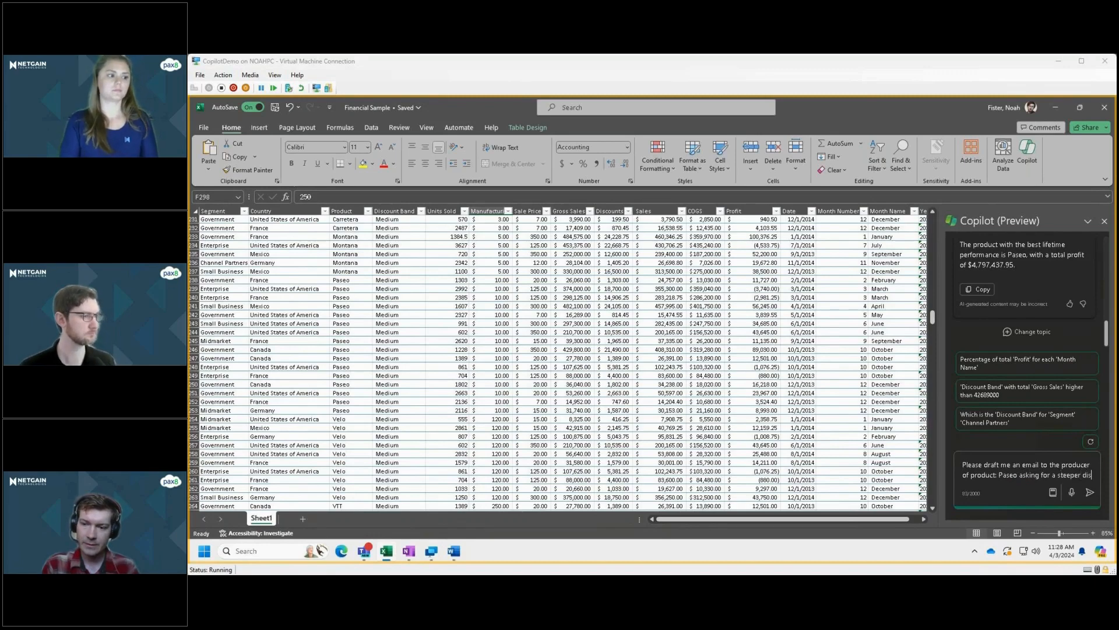
text(count)
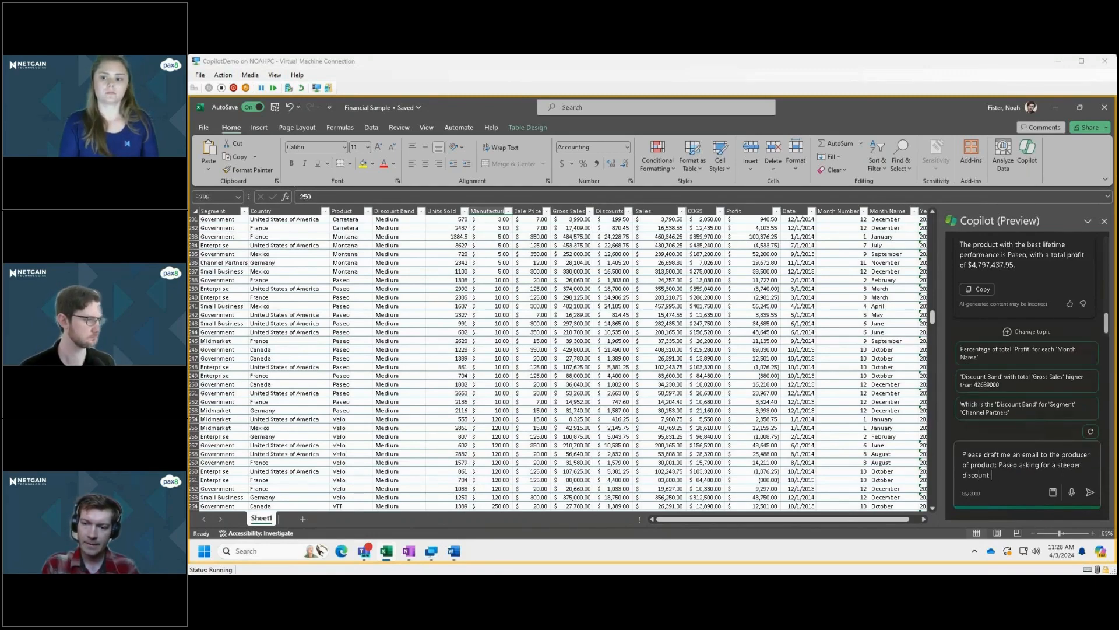
Continue the Copilot request with "asking for a steeper discount, mention the exceptional performance of their product and explain".
key(BackSpace)
text(, mention)
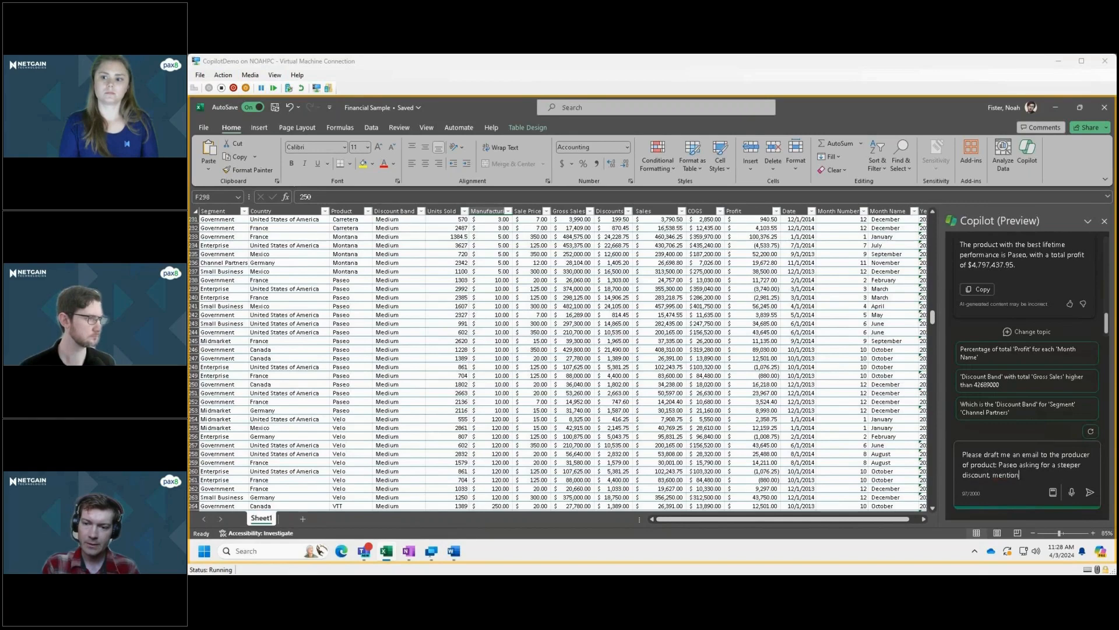
text( the exceptio)
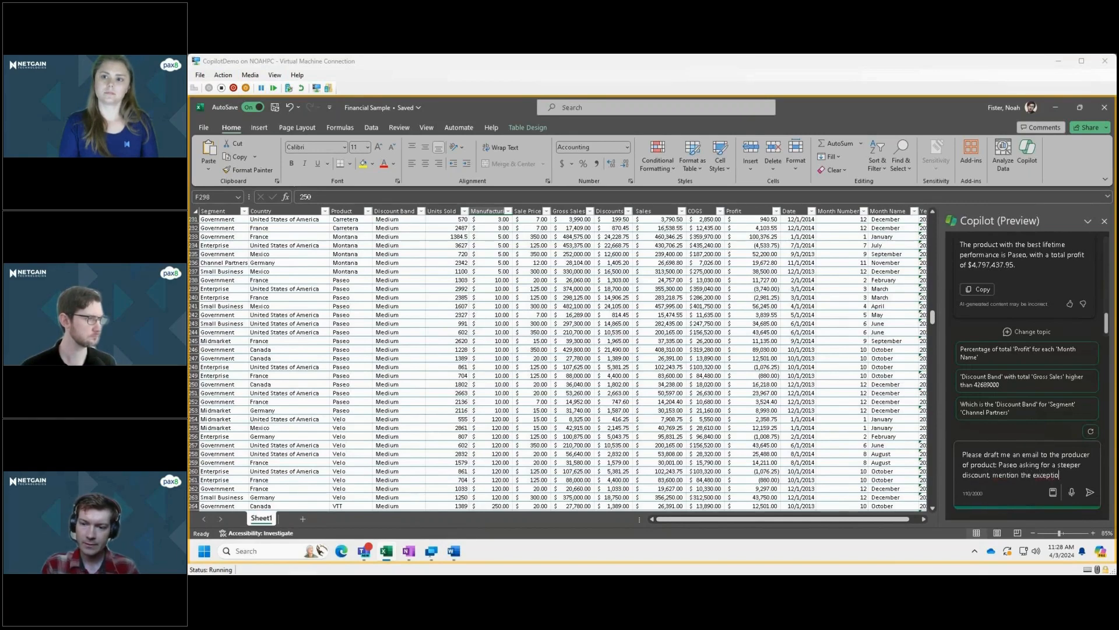
text(nal perfor)
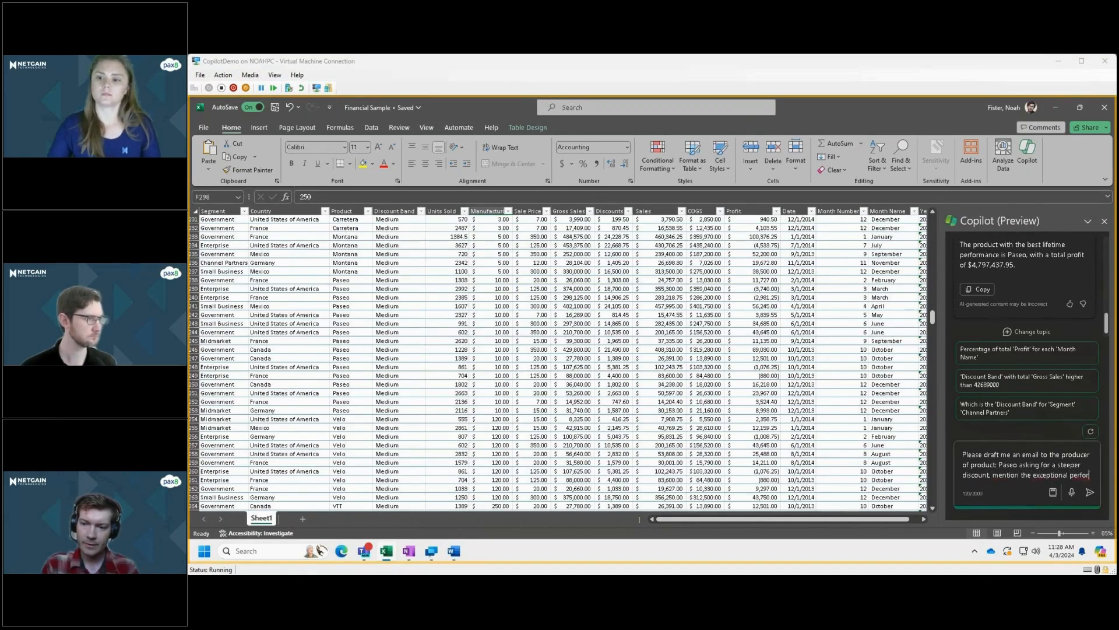
text(mance of the)
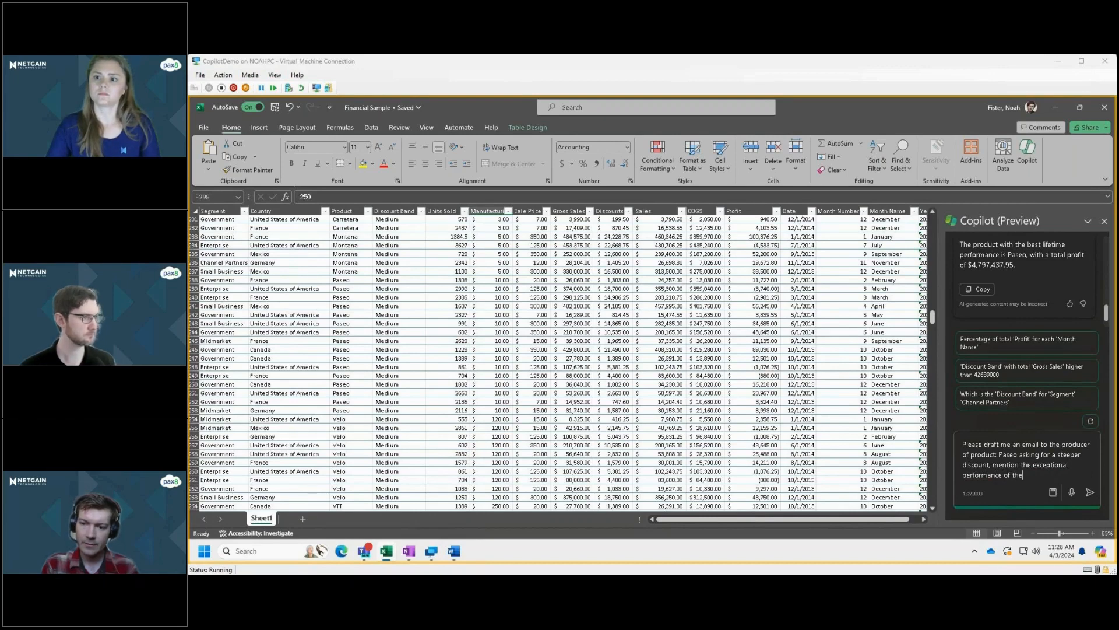
text(ir product and e)
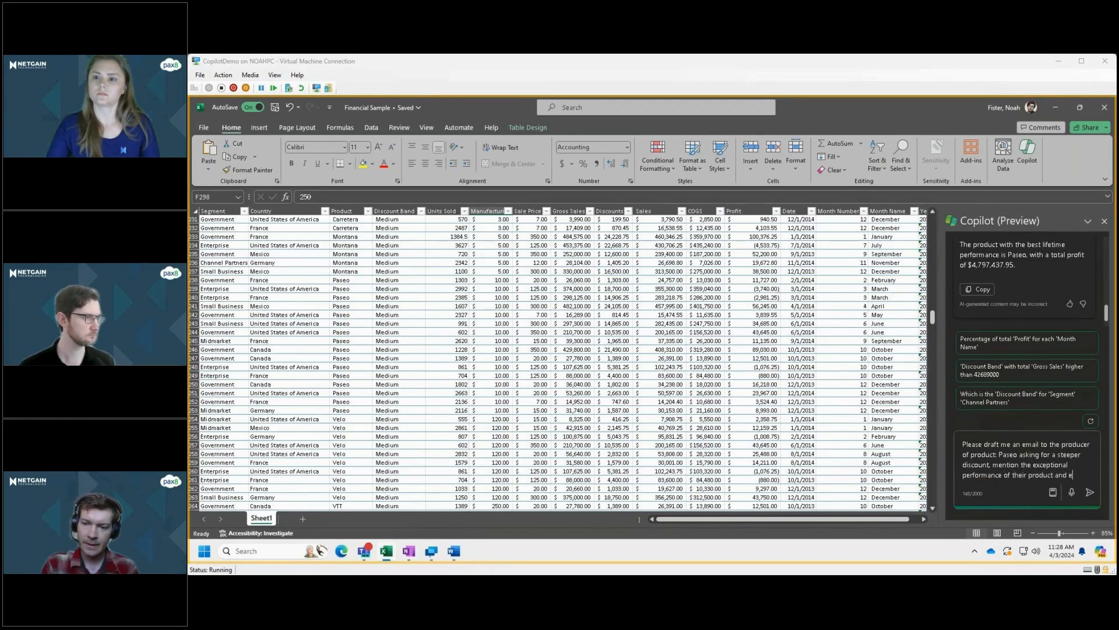
text(xplain the upgr)
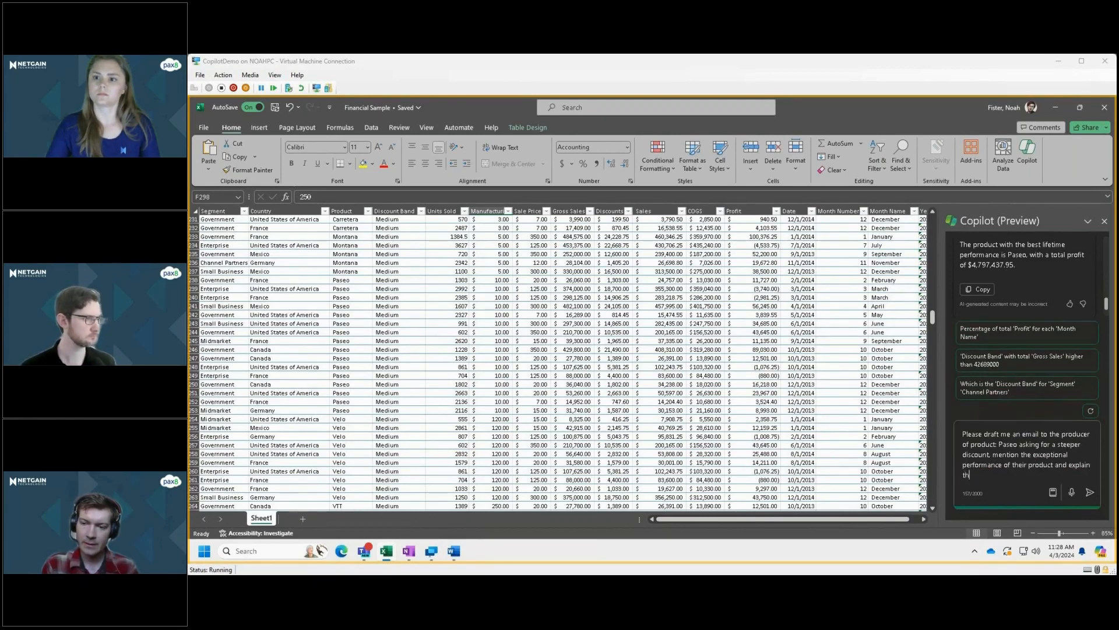
Complete the request with "the upward growth trajectory over the last 7 years" and submit it to Copilot.
key(BackSpace)
key(BackSpace)
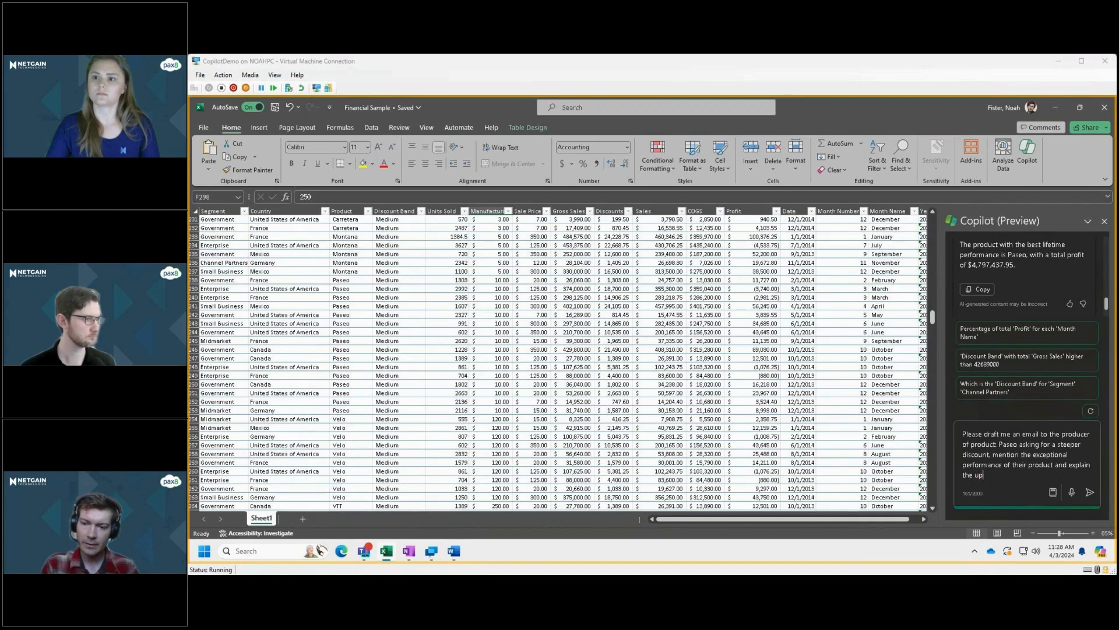
text(ward g)
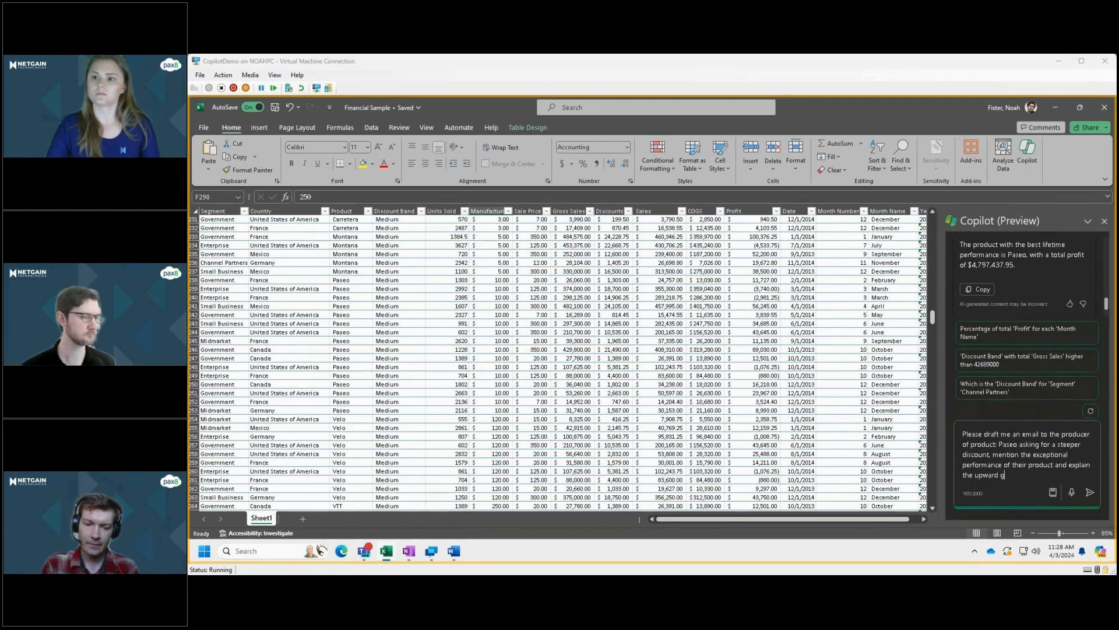
text(rowth tr)
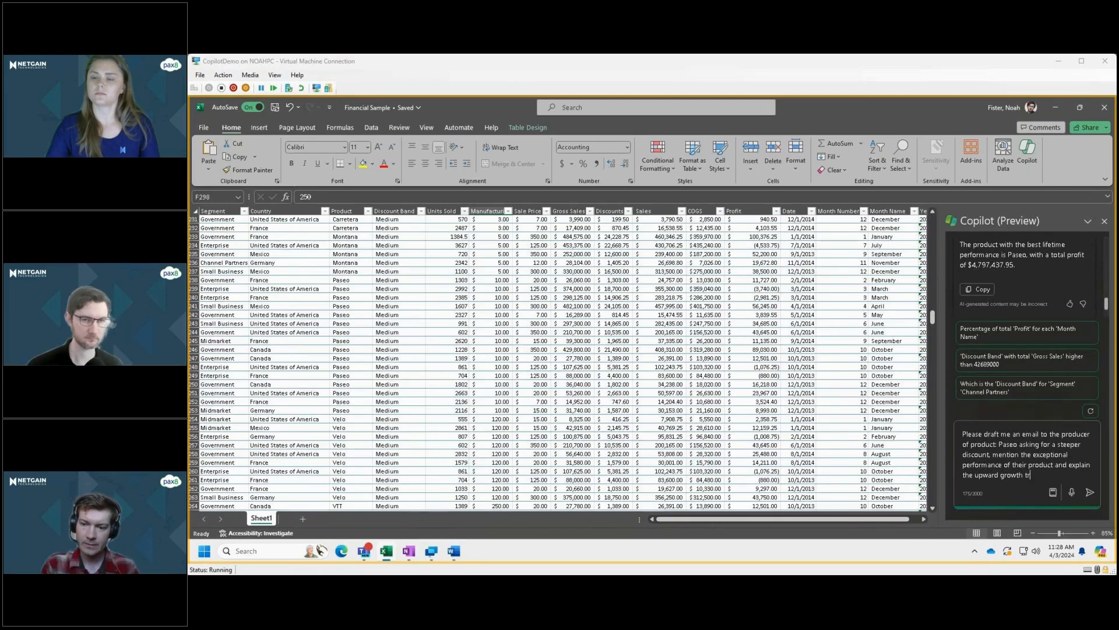
text(ajecto)
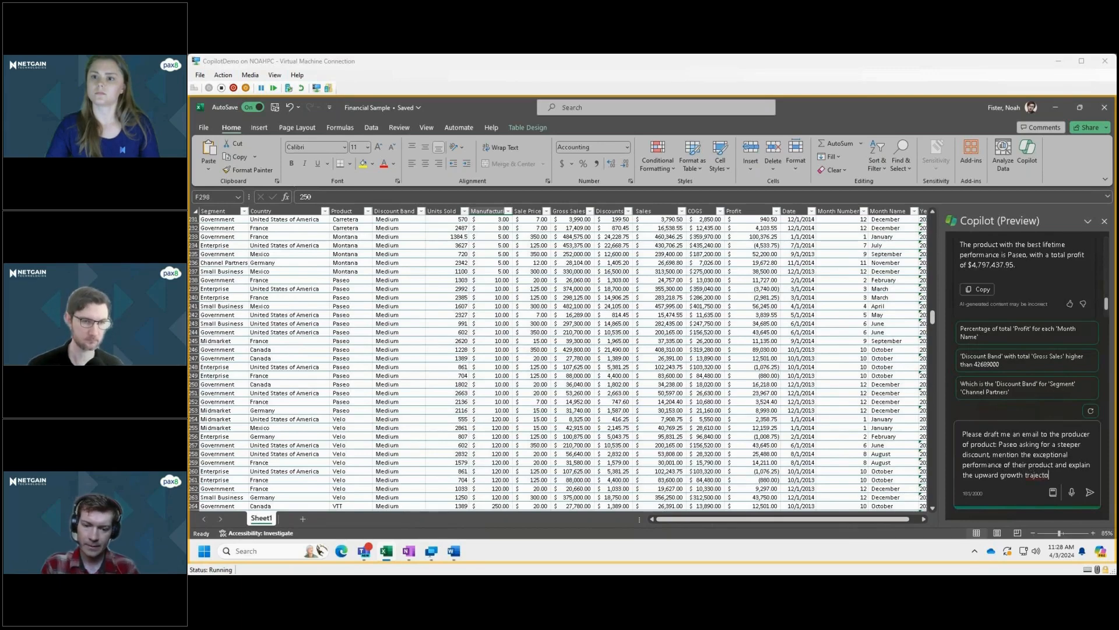
text(ry over the last)
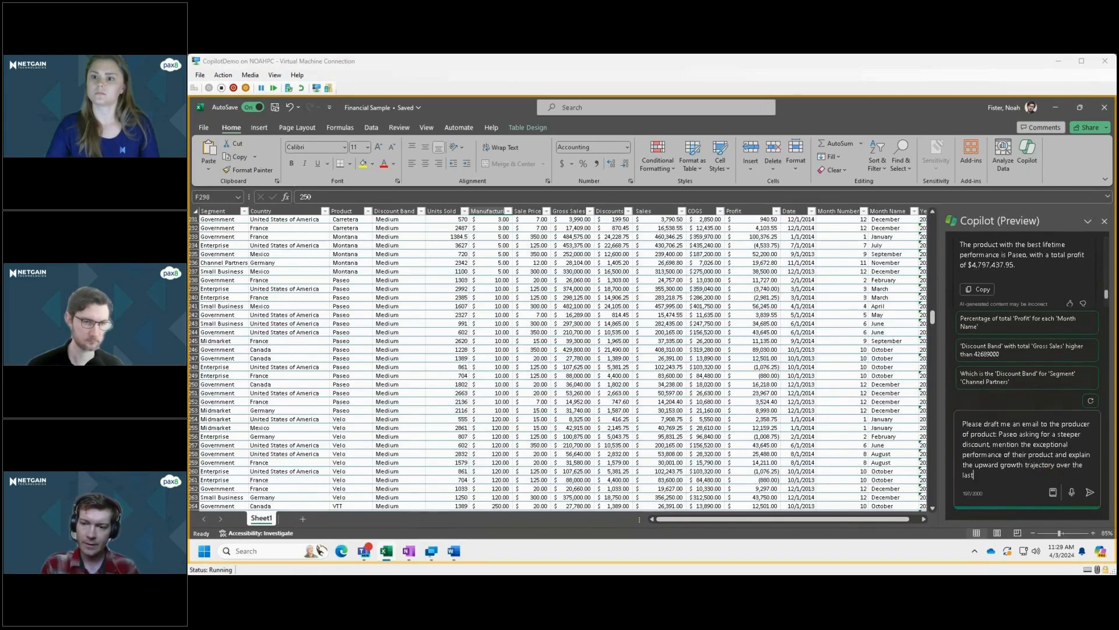
text( 7)
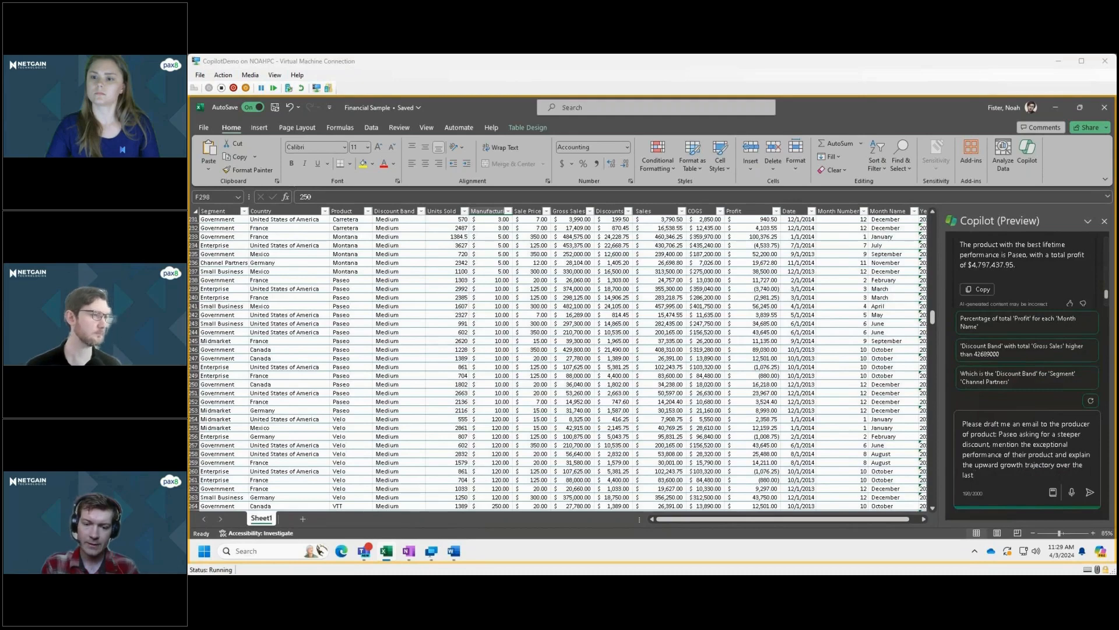
text( years)
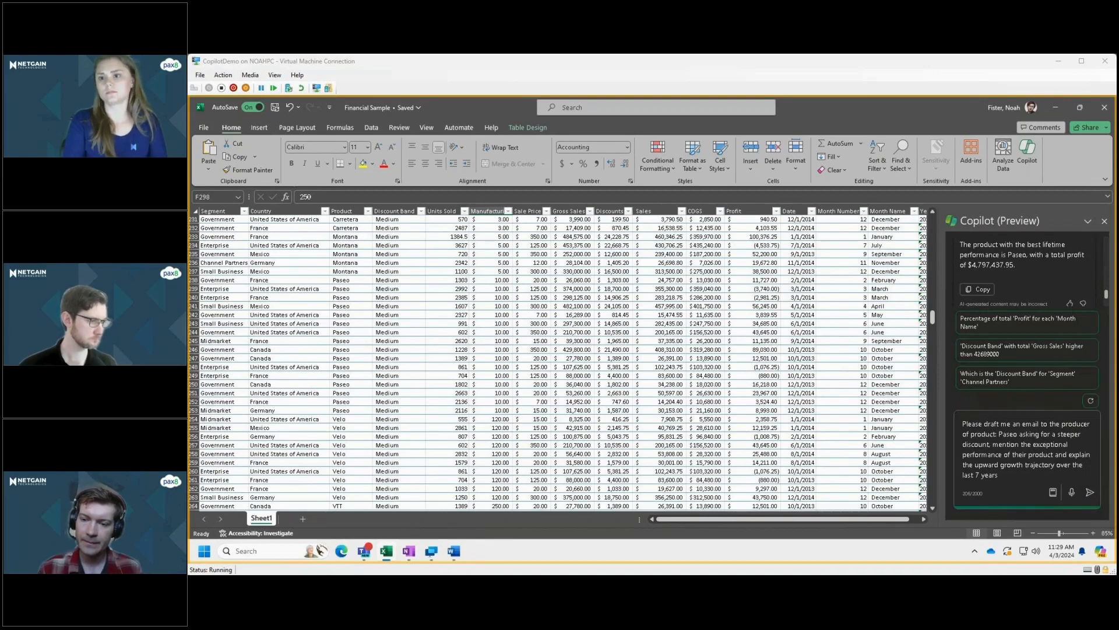
click(1090, 492)
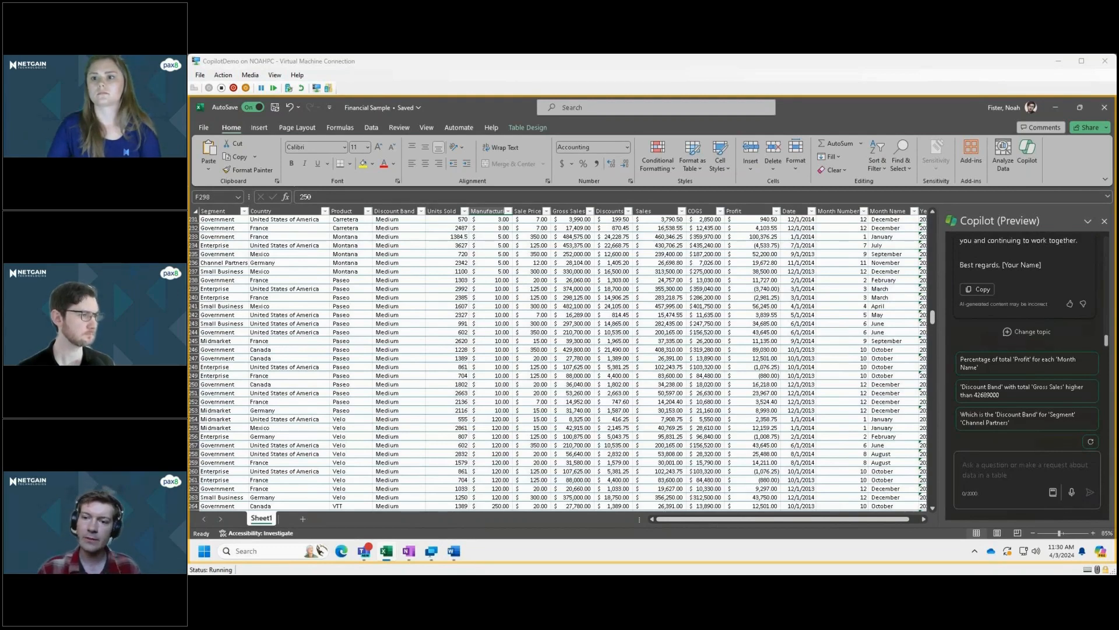
Read through Copilot's drafted email to the Paseo producer, from the subject line to the sign-off.
scroll(1026, 285, up, 3)
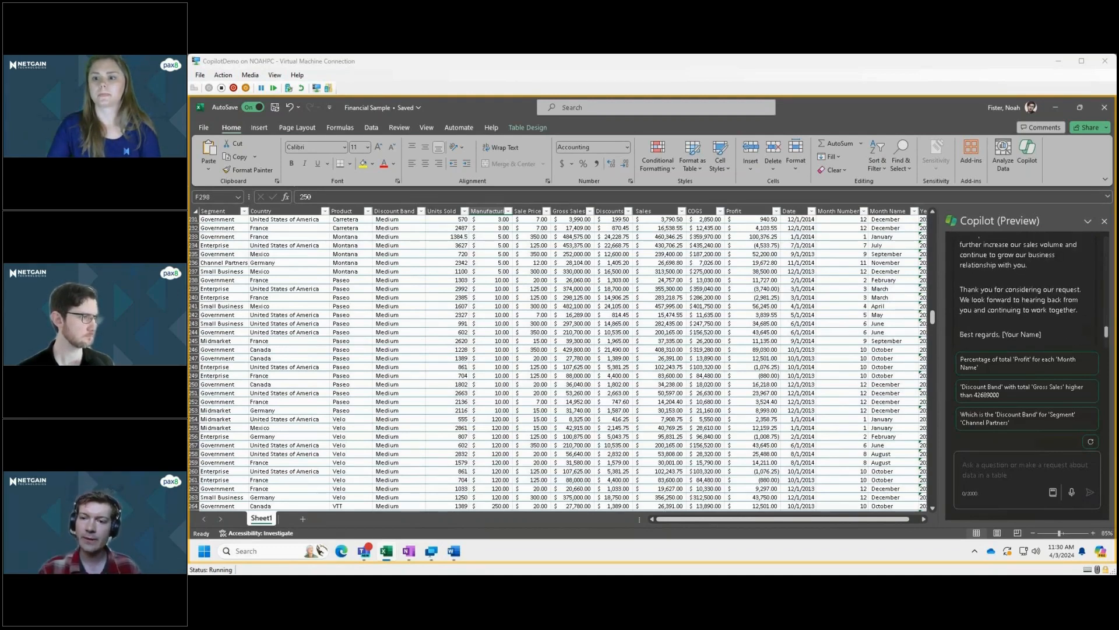
scroll(1026, 286, up, 1)
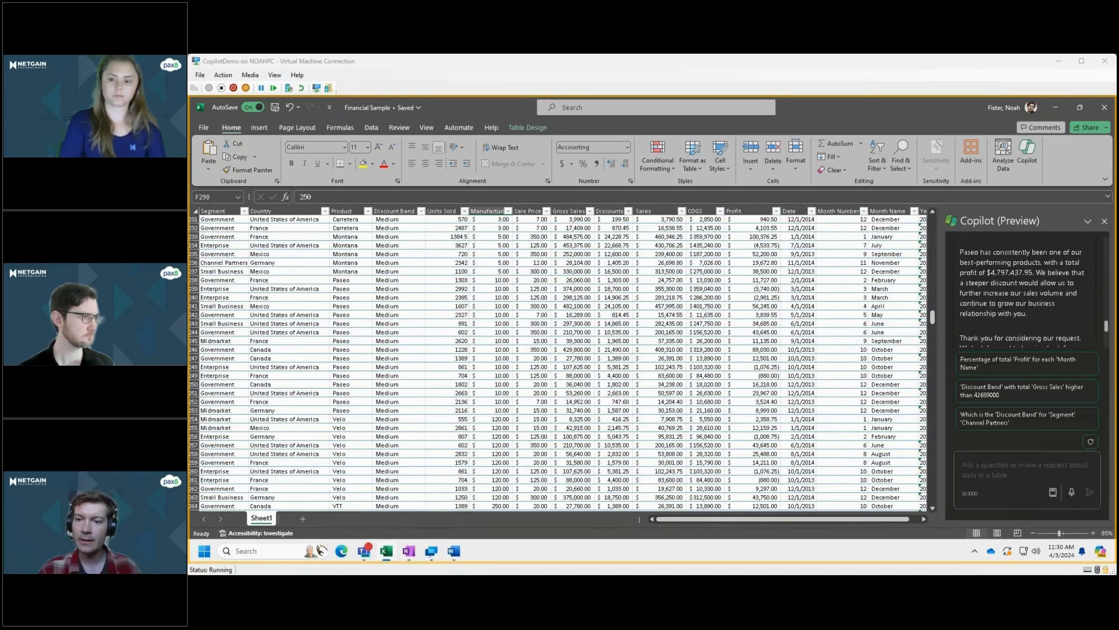
scroll(1026, 286, up, 6)
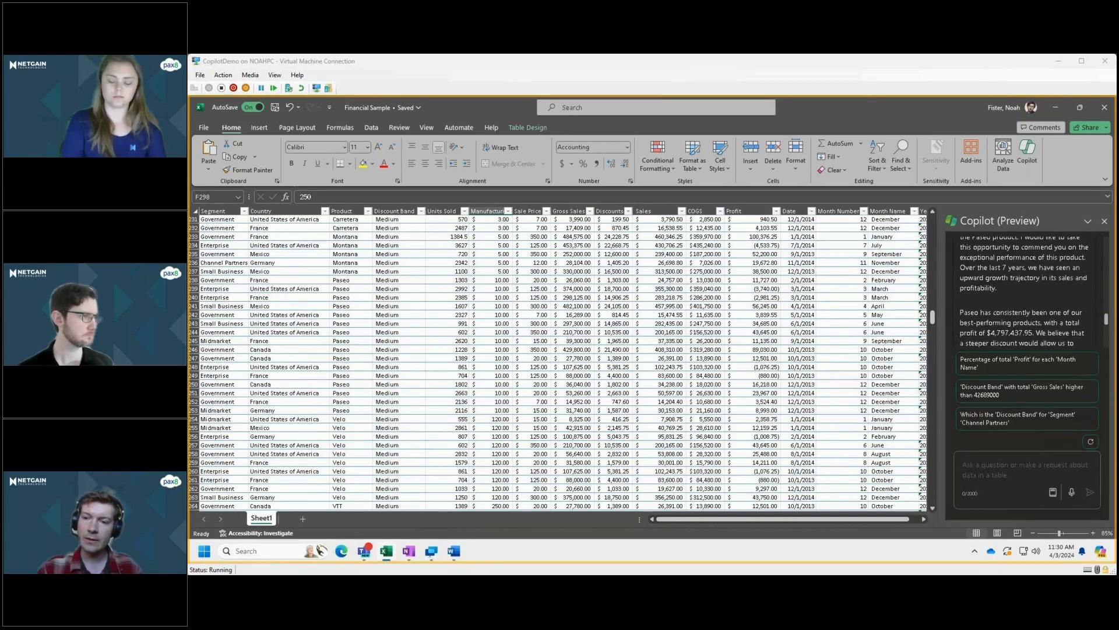
scroll(1026, 286, up, 3)
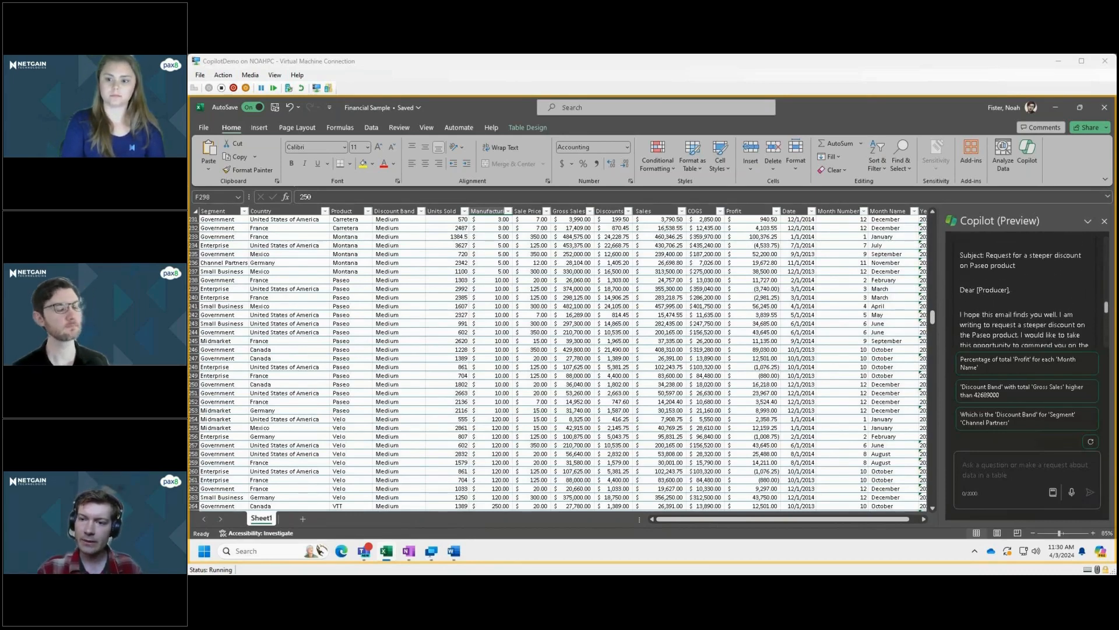
scroll(1026, 285, up, 1)
scroll(1026, 286, up, 2)
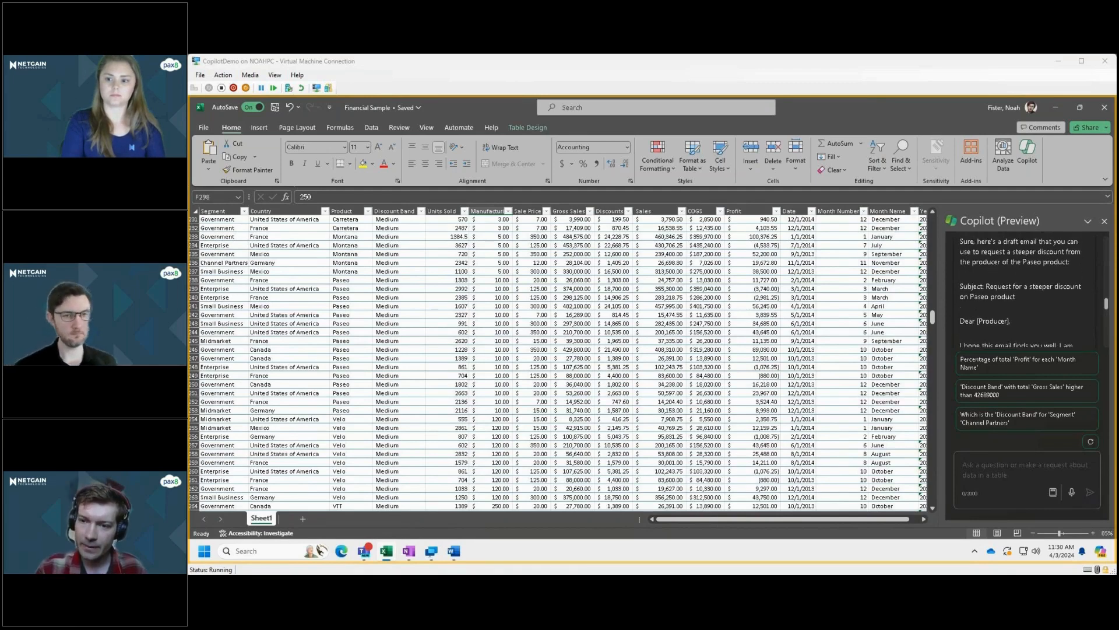
scroll(1026, 286, down, 2)
scroll(1026, 292, down, 1)
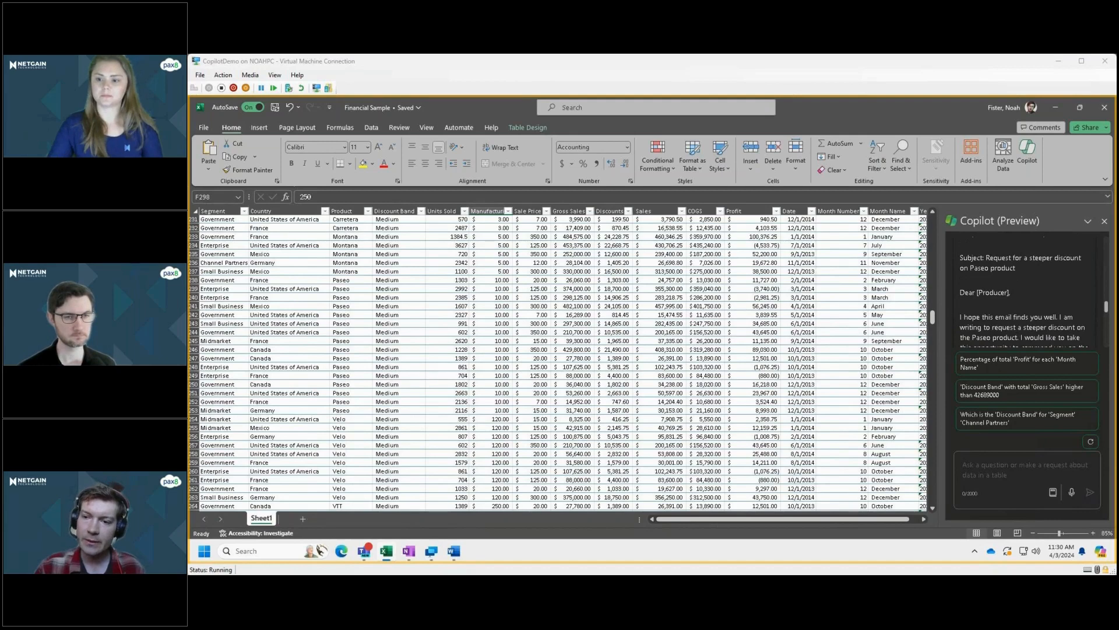
scroll(1026, 292, down, 2)
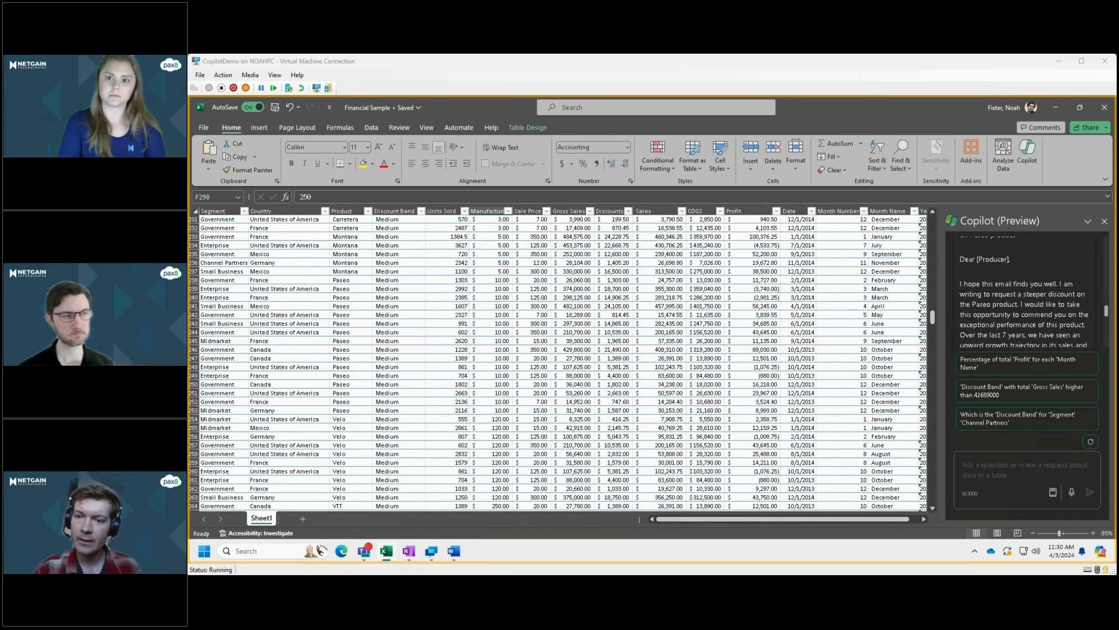
scroll(1024, 291, down, 1)
scroll(1024, 292, down, 1)
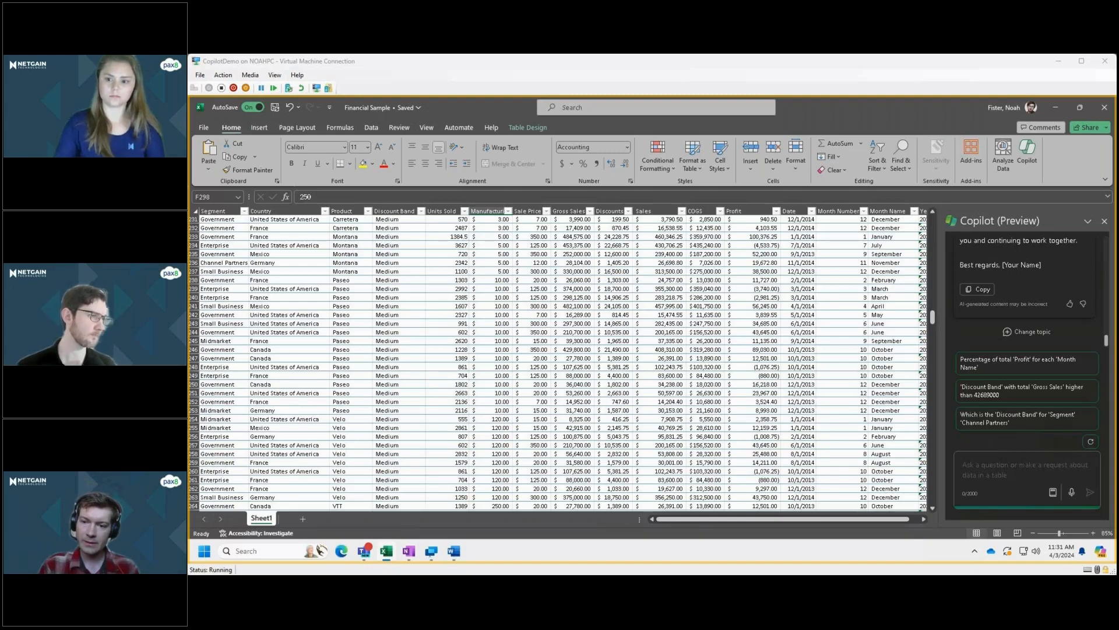
Ask Copilot "Please re-write that email and omit the profit number; keep things general but positive".
text(Please re-wr)
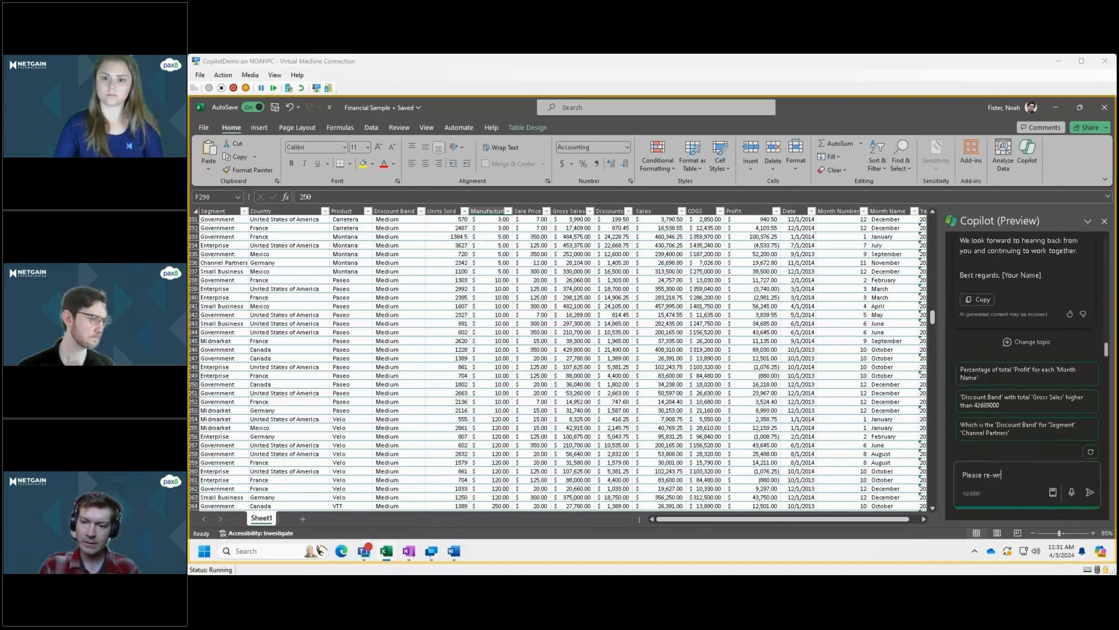
text(ite )
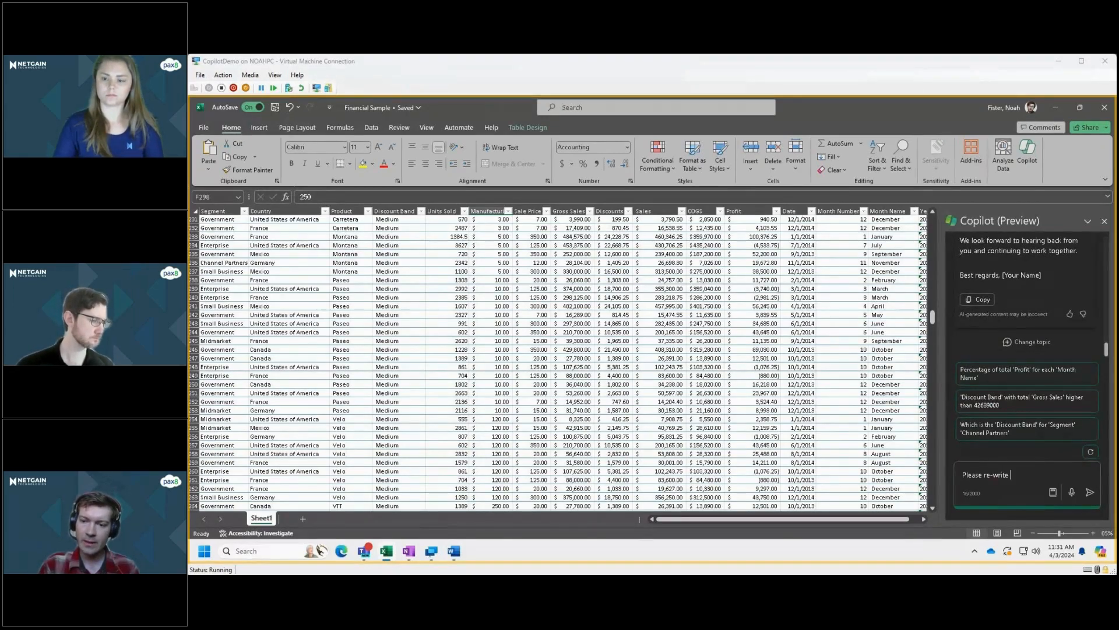
text(that email and omit the pro)
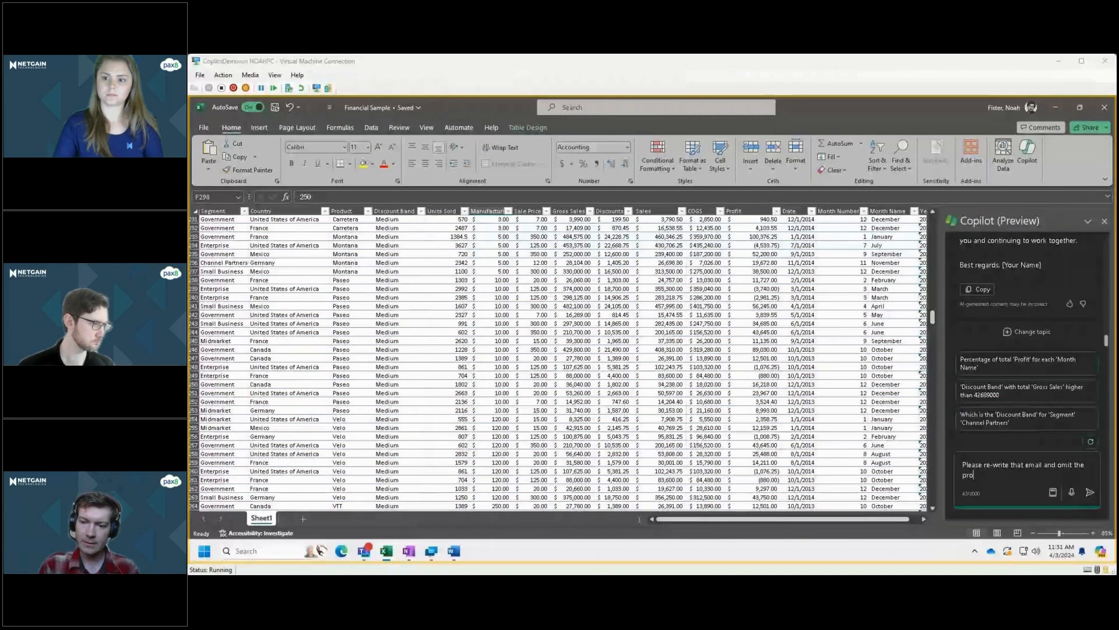
text(fit number)
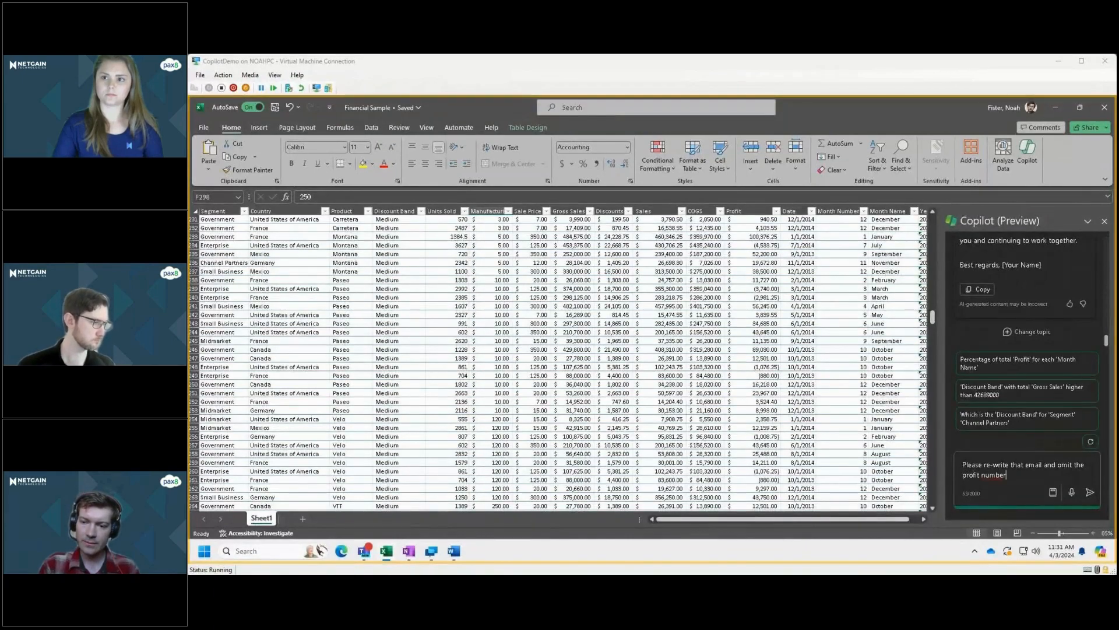
text(; keep things general but p)
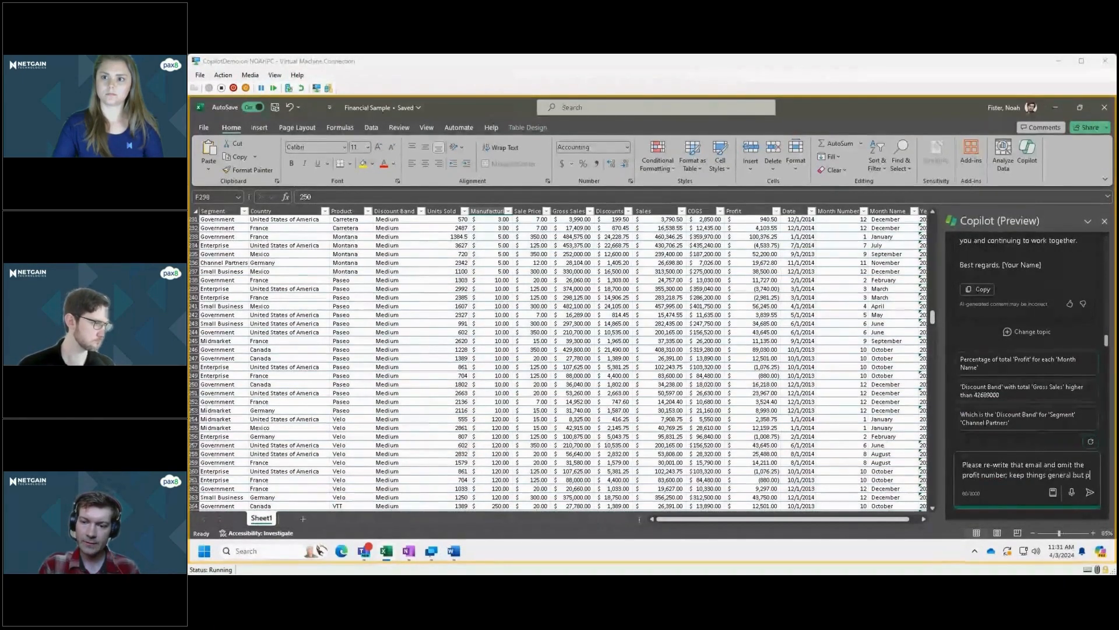
text(ositiv)
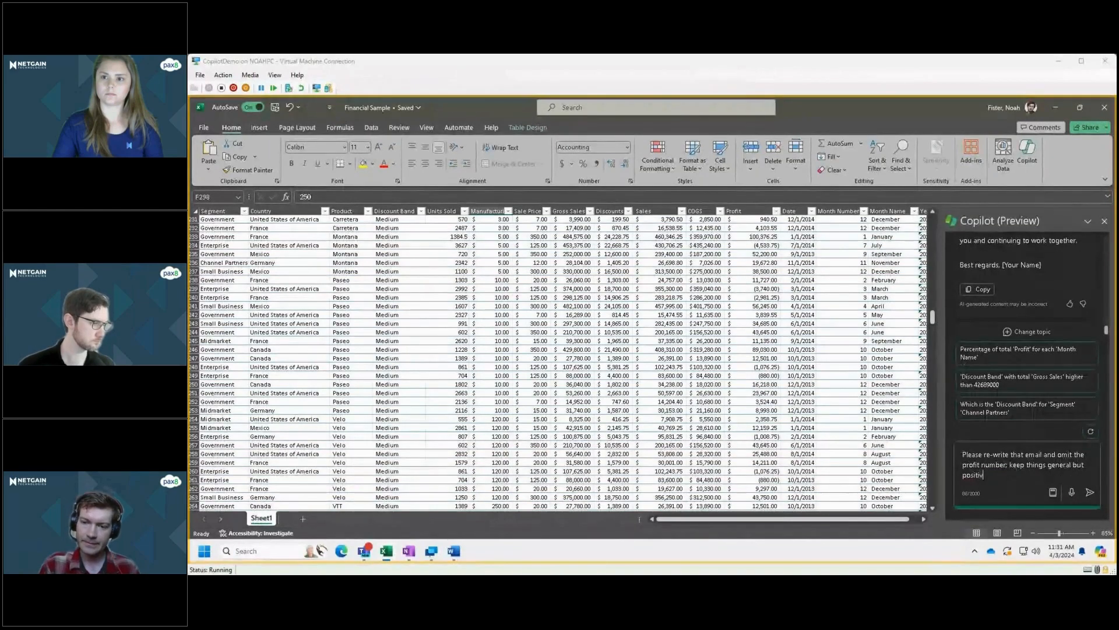
text(e)
key(Return)
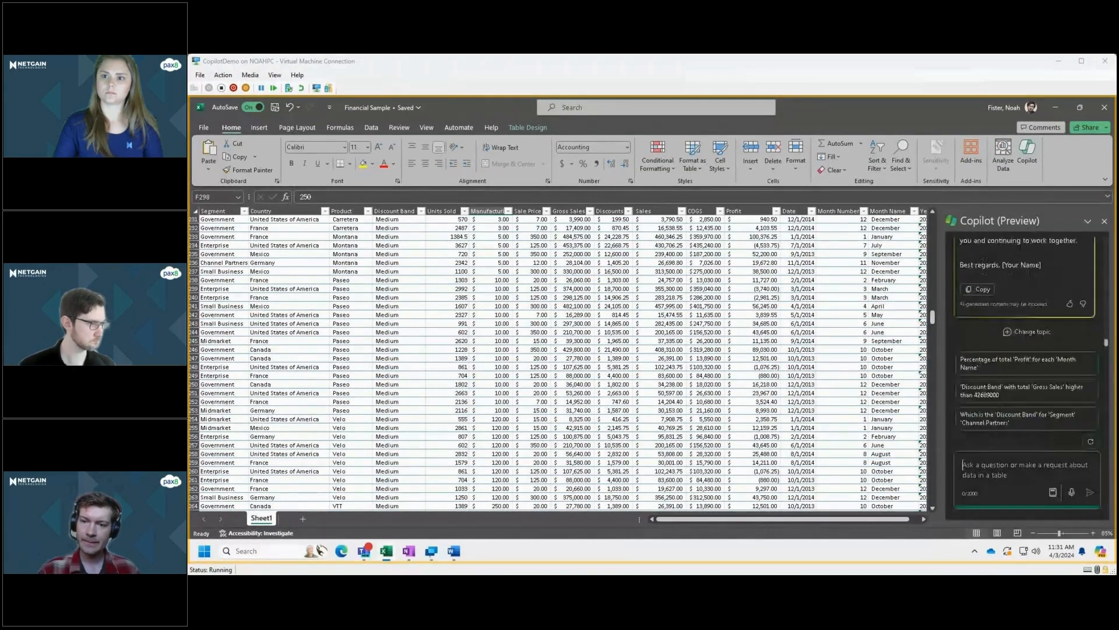
Check the body of Copilot's rewritten email, including the paragraph on Paseo's performance.
scroll(1025, 292, up, 2)
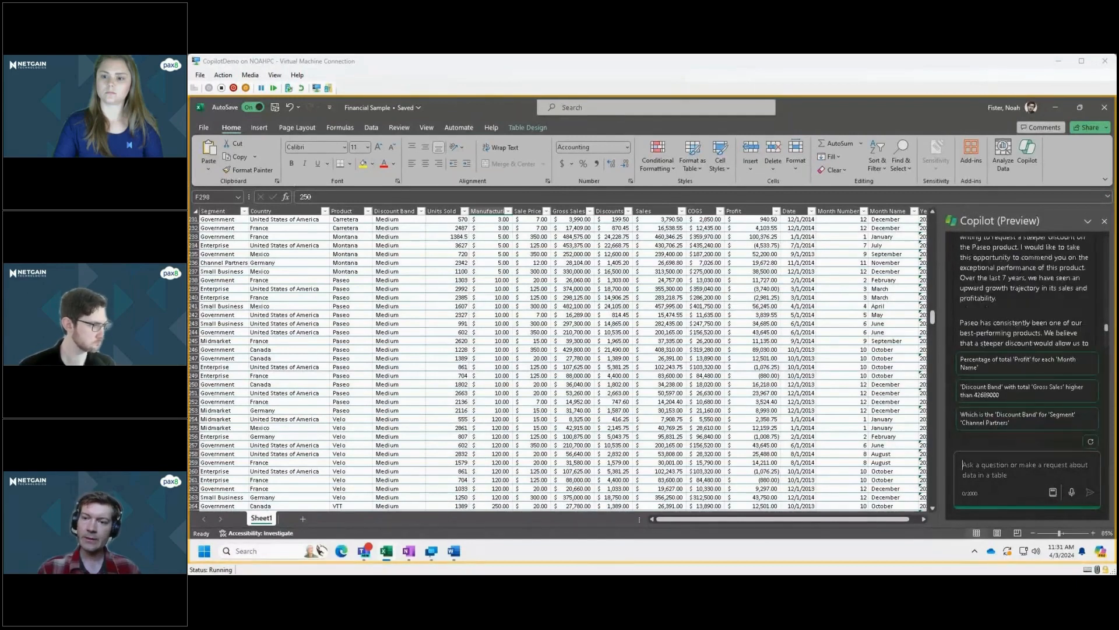
scroll(1024, 291, up, 2)
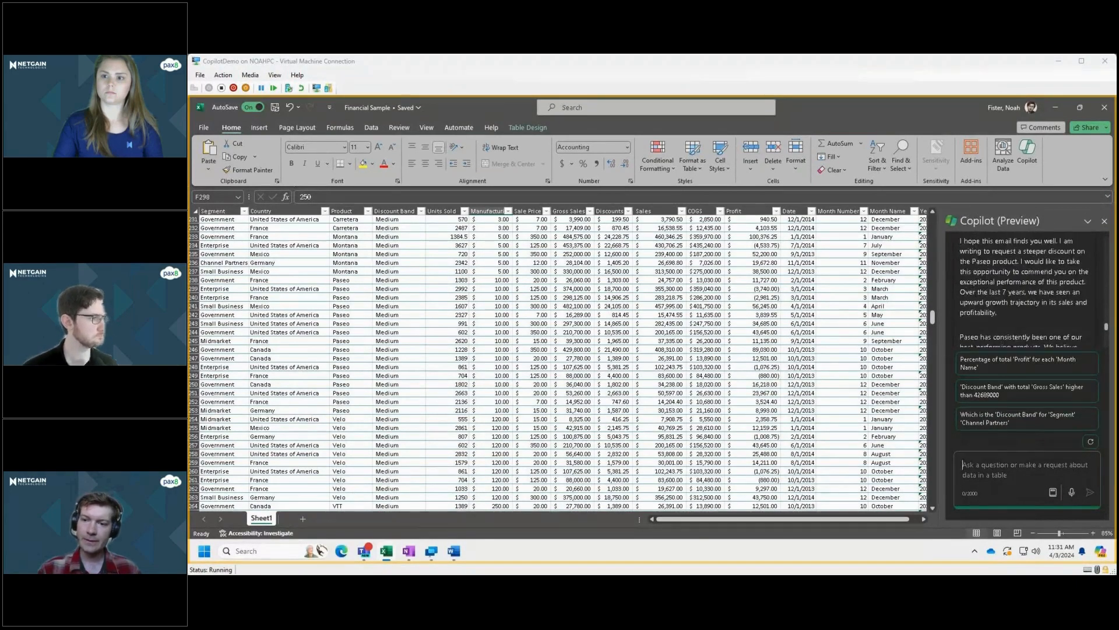
scroll(1024, 291, down, 1)
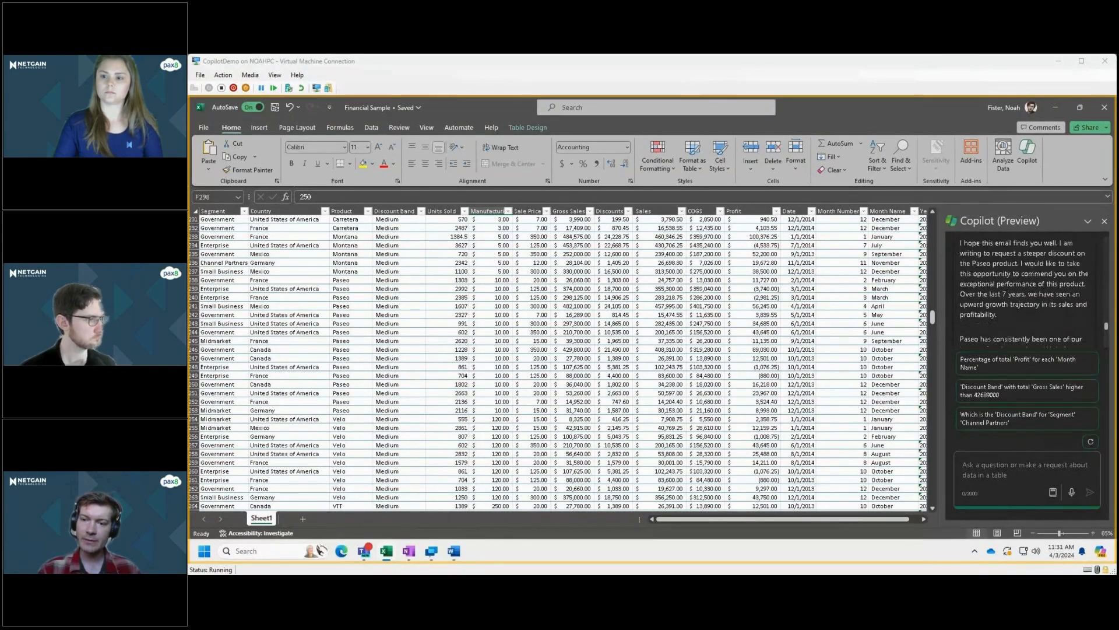
Read the rest of Copilot's rewritten Paseo email down to its sign-off.
scroll(1024, 291, down, 1)
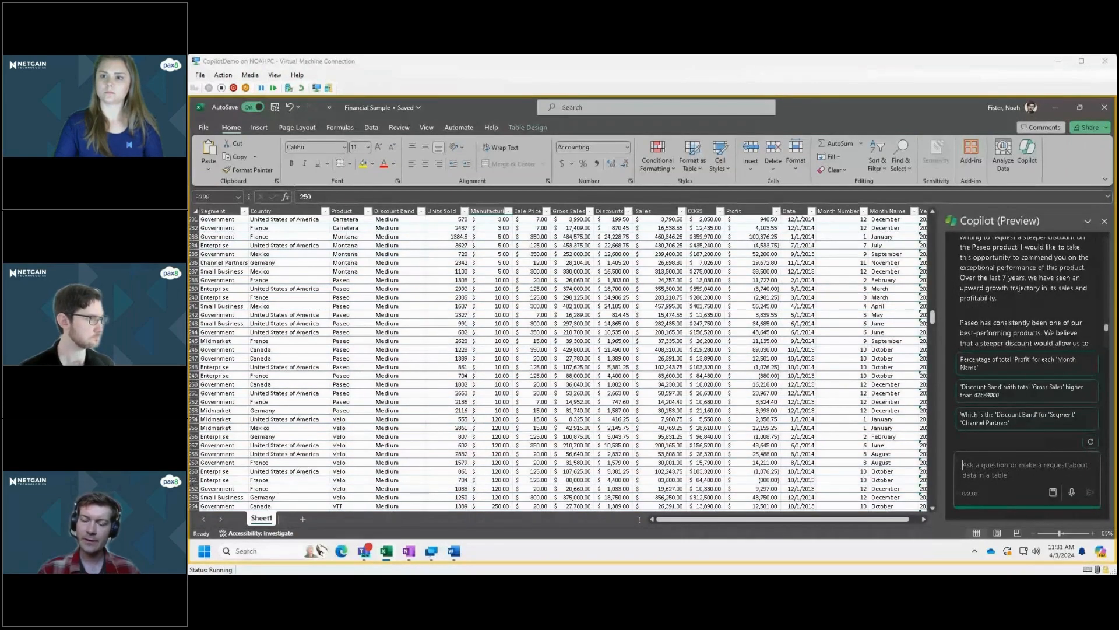
scroll(1025, 292, down, 5)
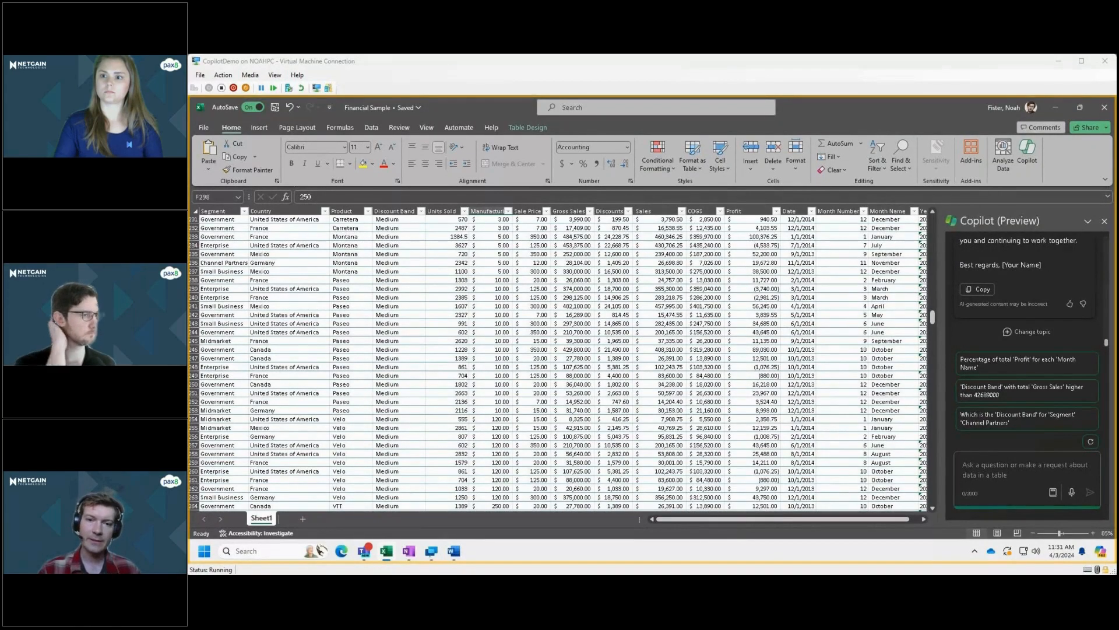
Look through the Financial Sample table's rows, from the None and Low discount bands to the High discount band.
click(531, 332)
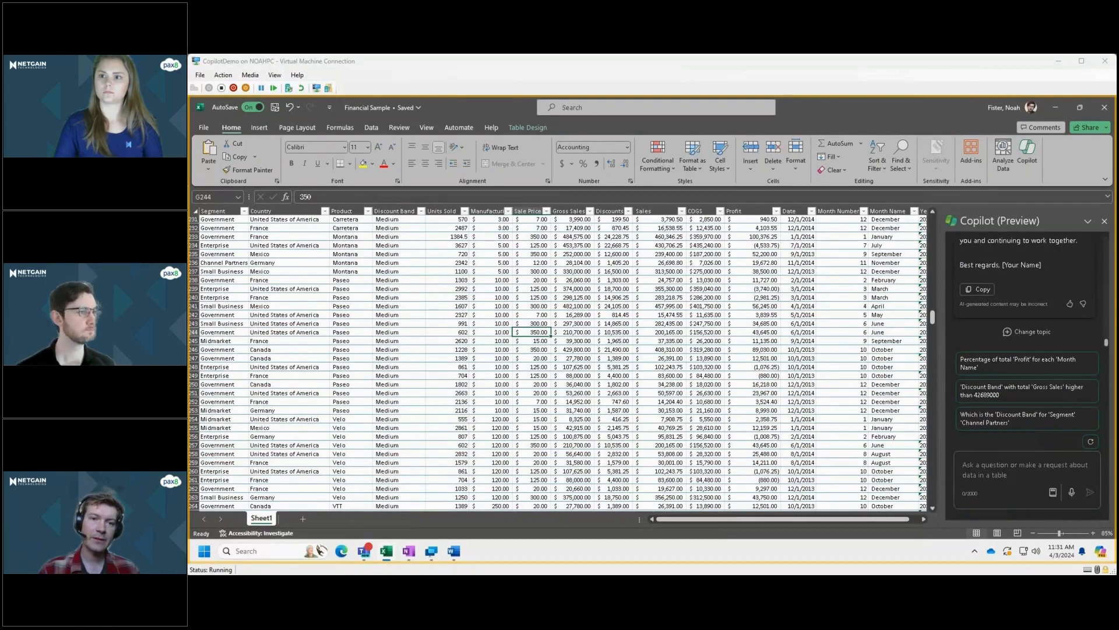
scroll(558, 362, up, 20)
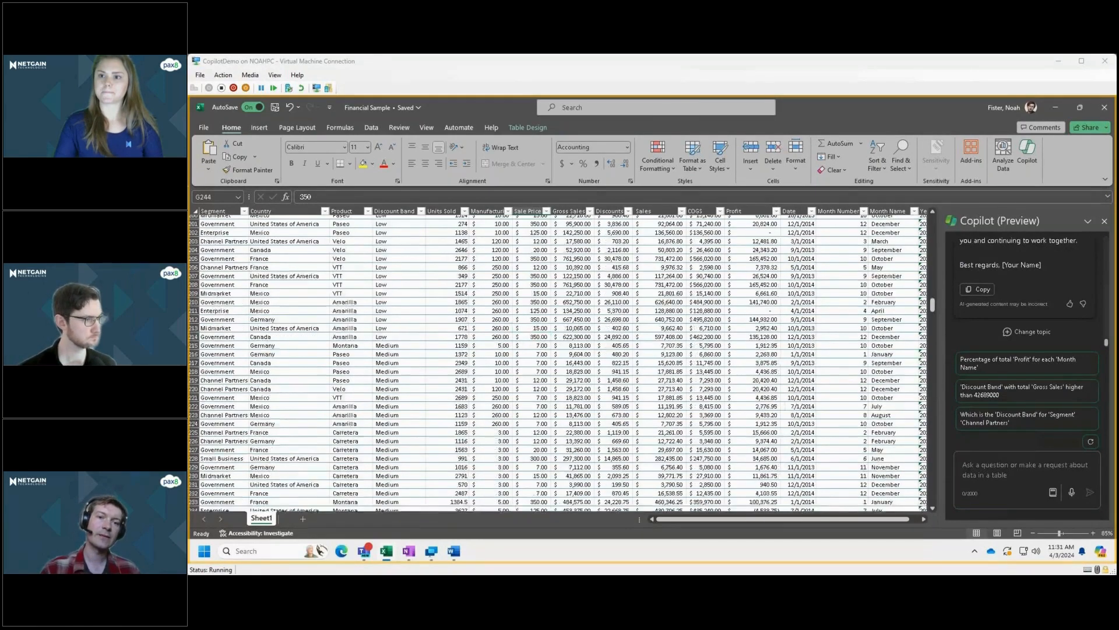
scroll(558, 361, up, 3)
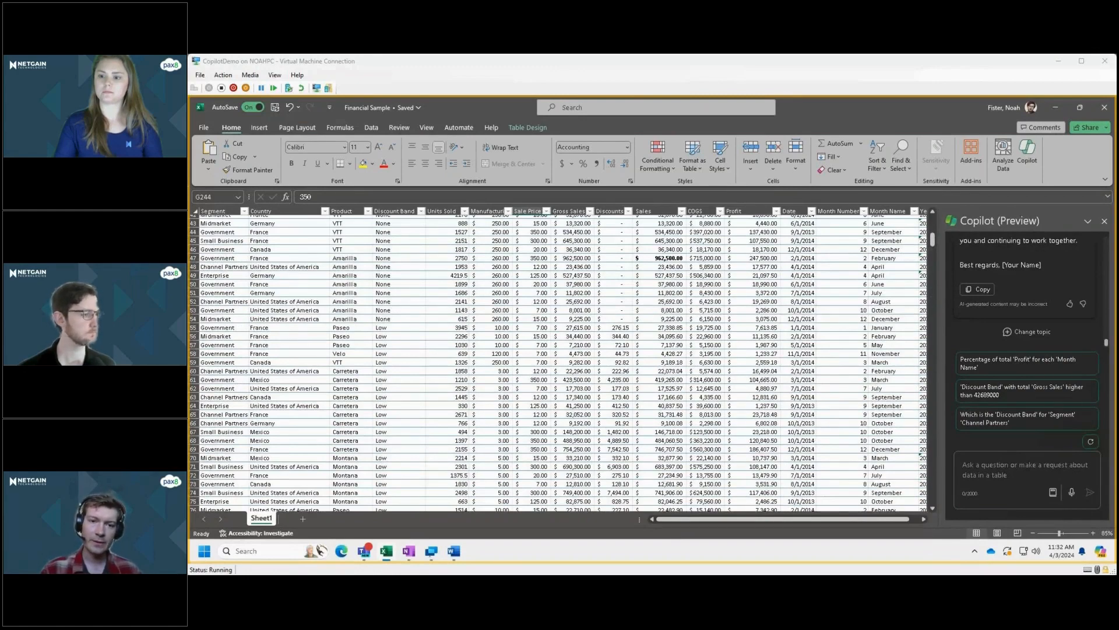
scroll(558, 362, down, 20)
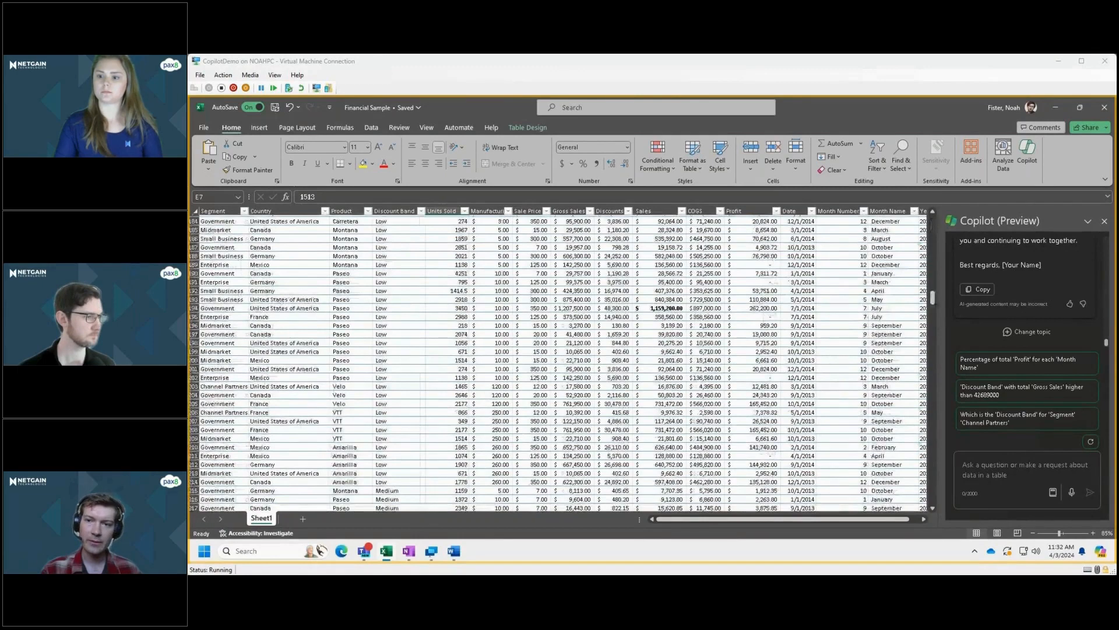
scroll(557, 362, down, 20)
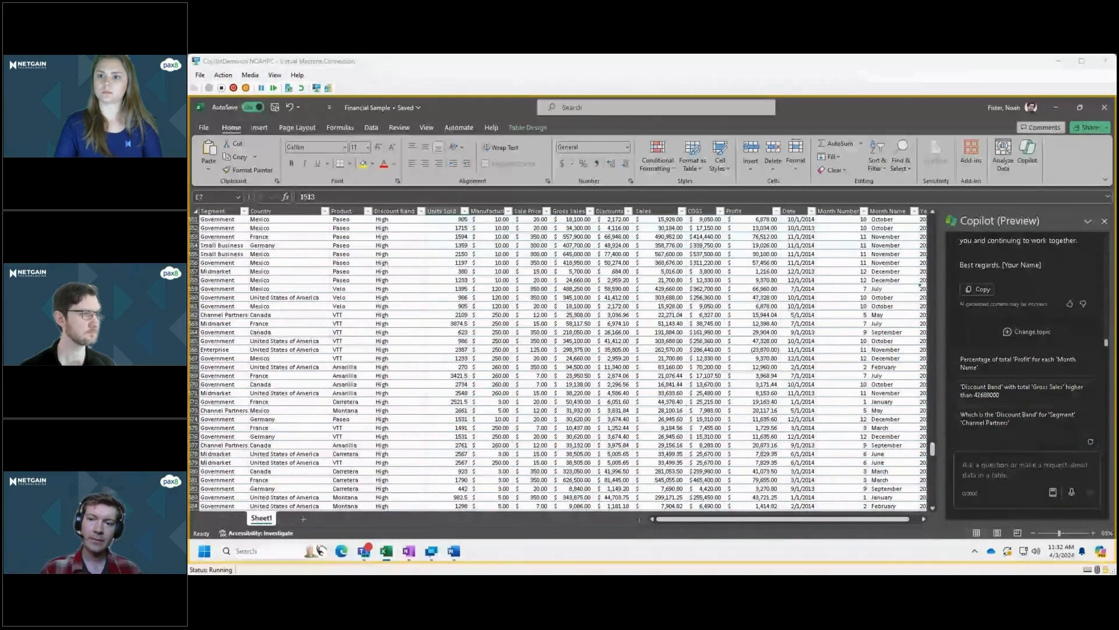
scroll(558, 362, down, 20)
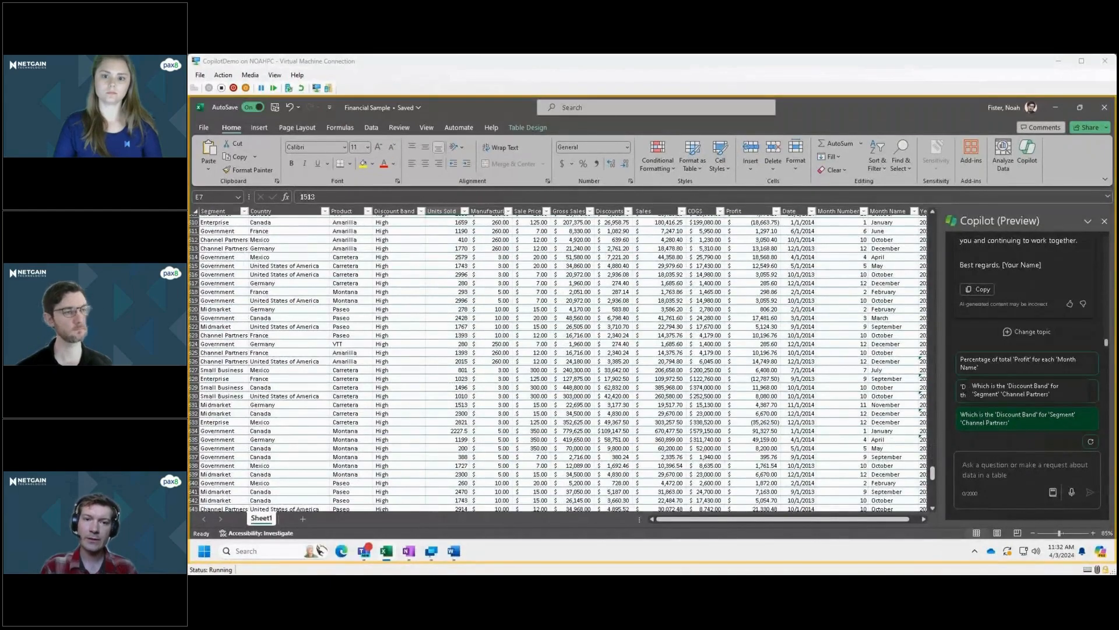
Begin a new Copilot request with "Please tell me the total number of units sold".
click(1014, 468)
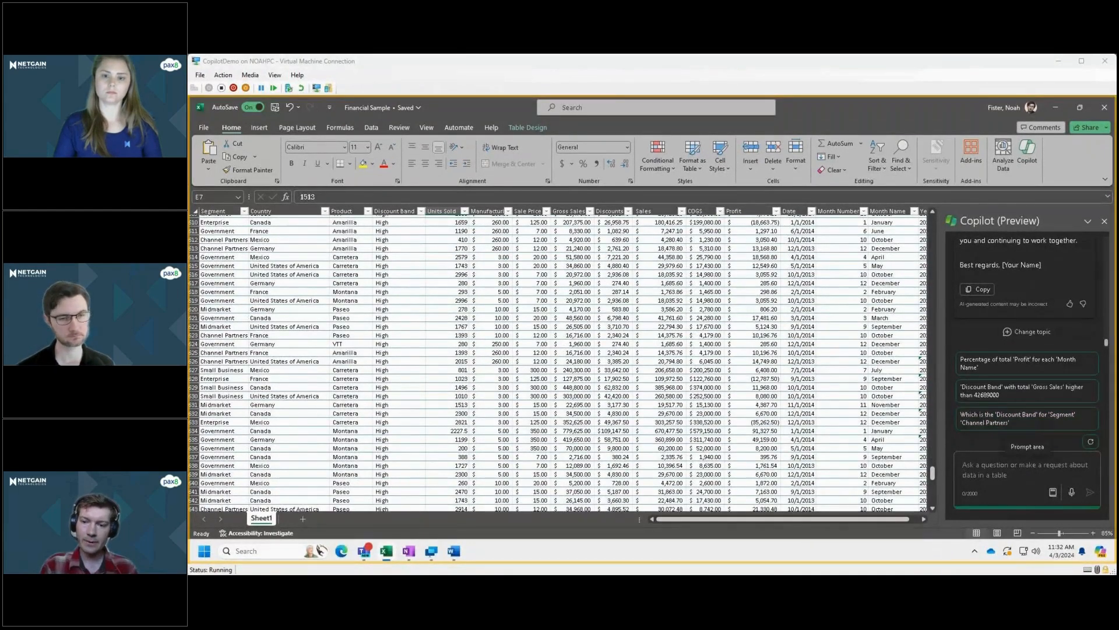
text(Please tell)
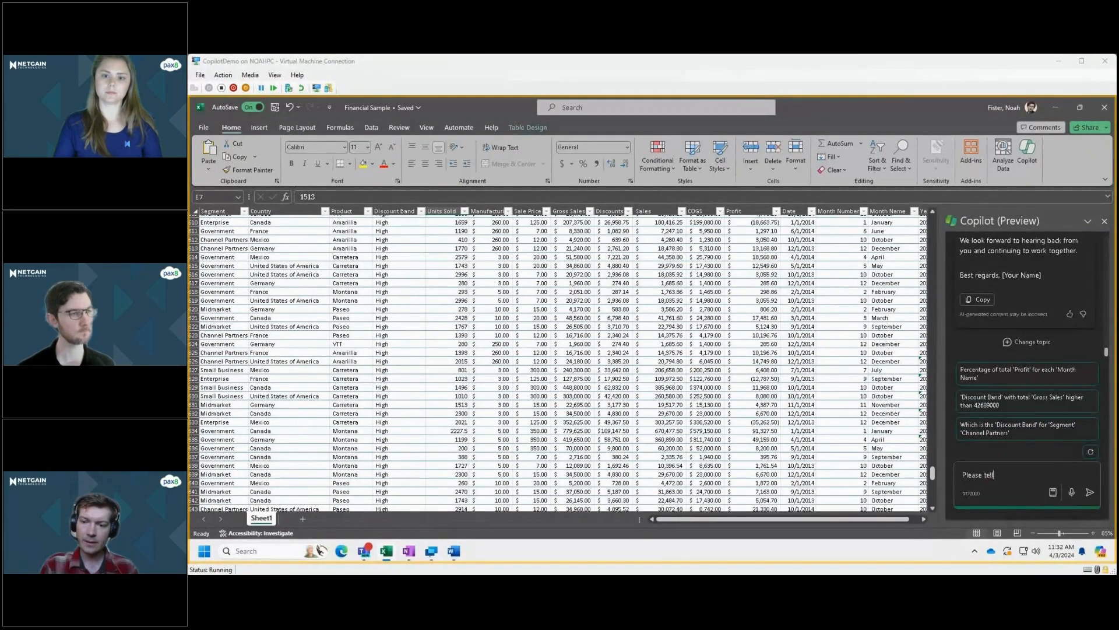
text( me the t)
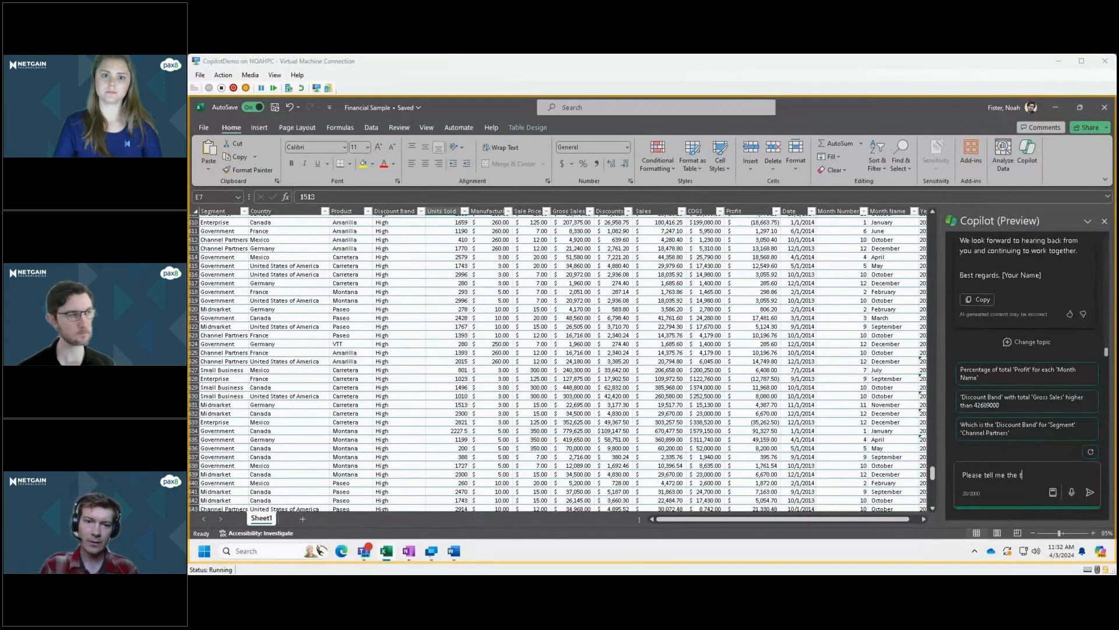
text(otal number of untils)
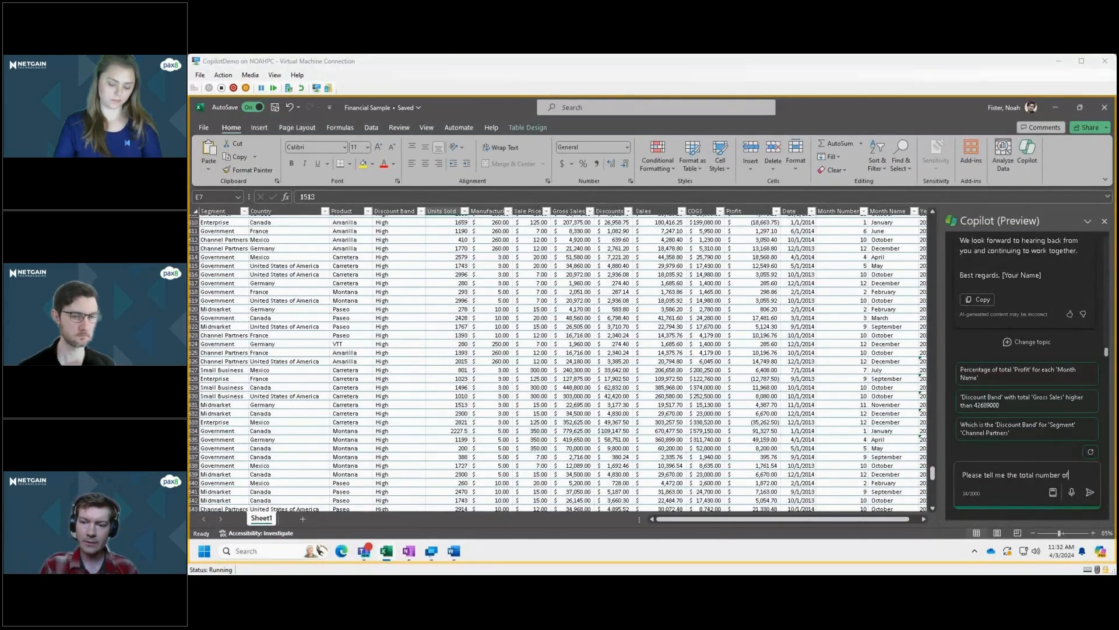
key(BackSpace)
key(BackSpace)
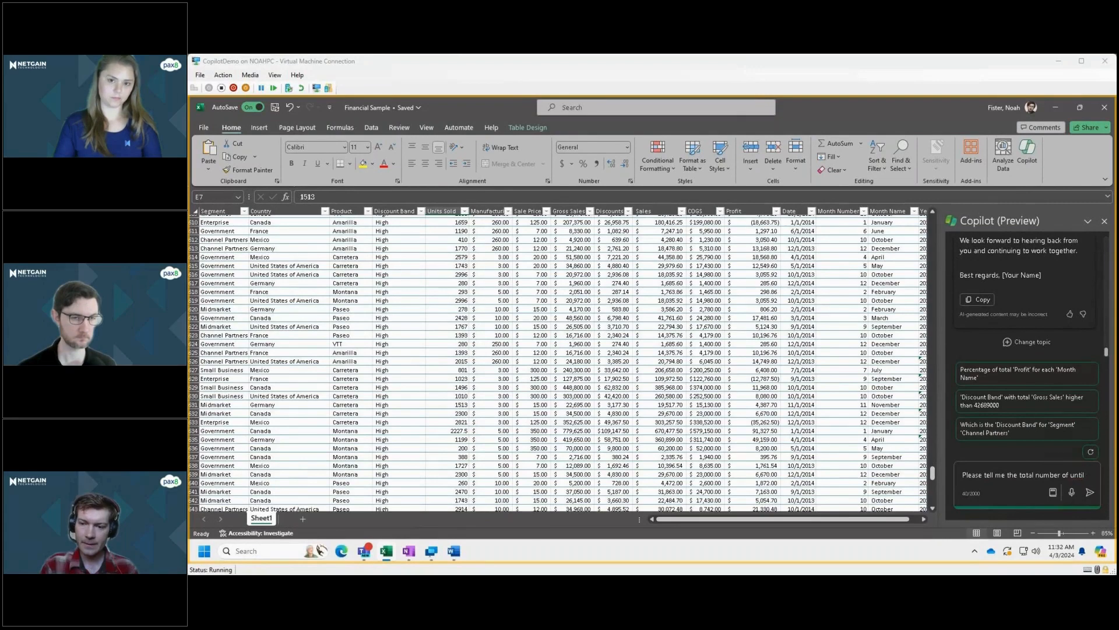
key(BackSpace)
key(BackSpace)
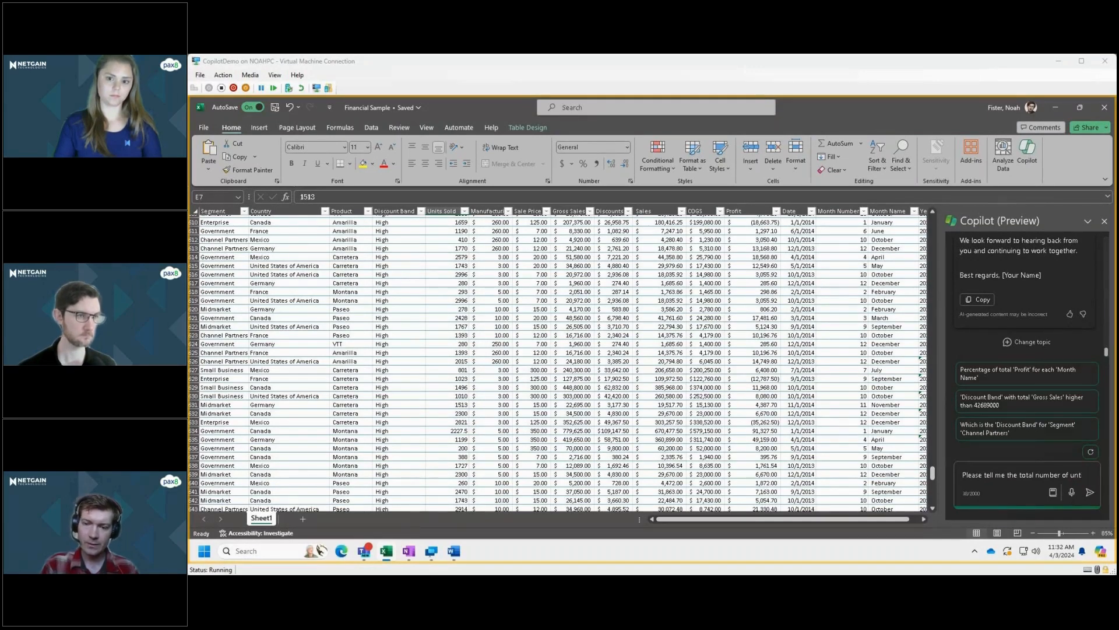
text(its sold)
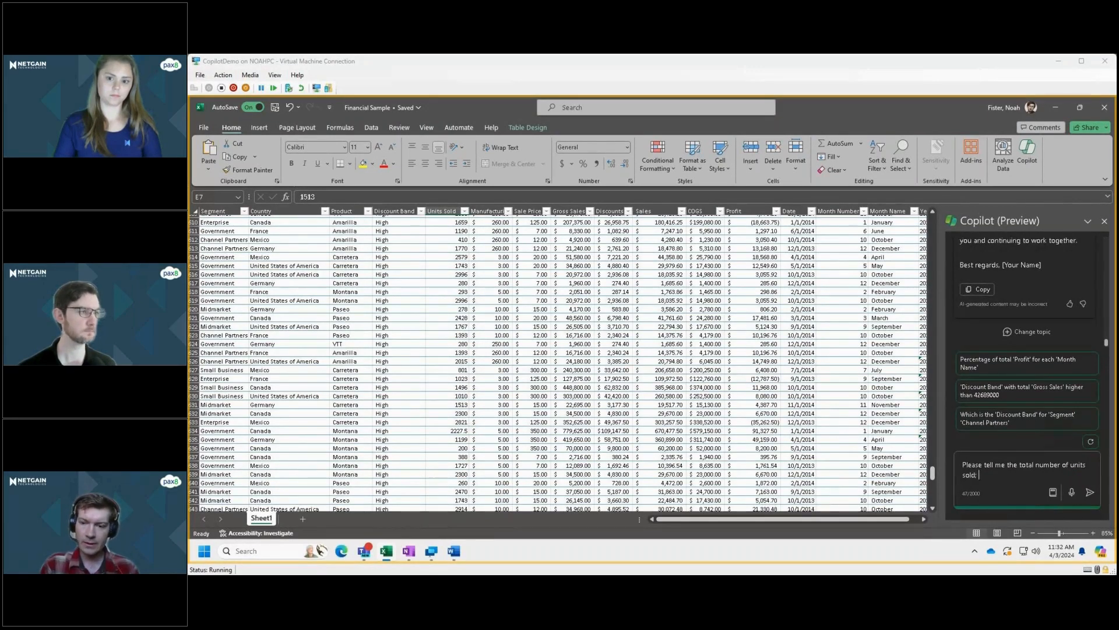
text(; start)
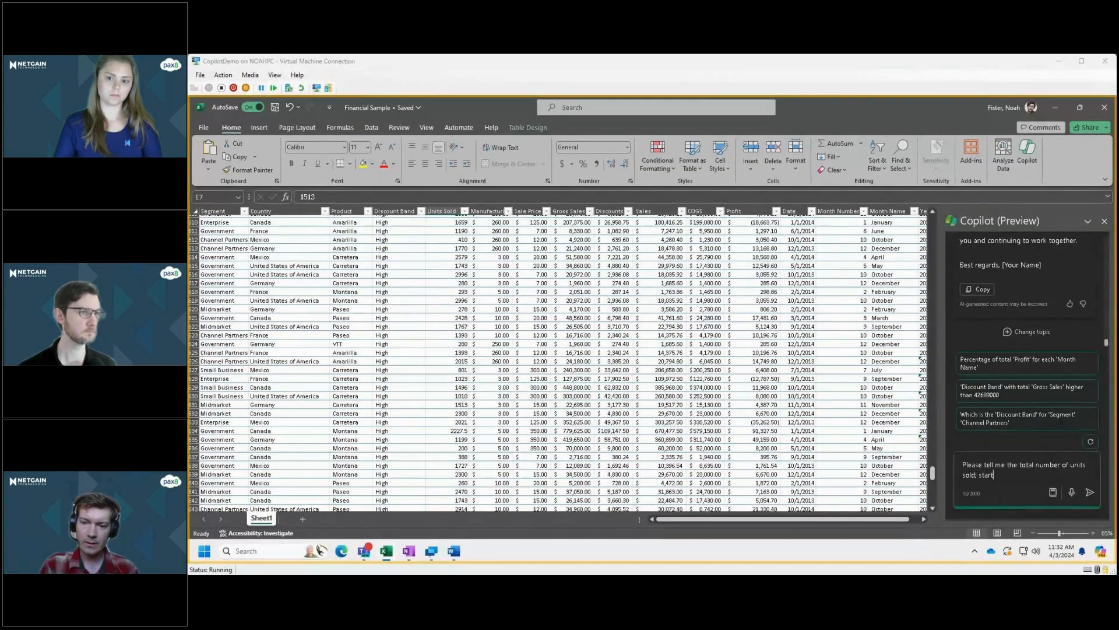
text(ing with the least )
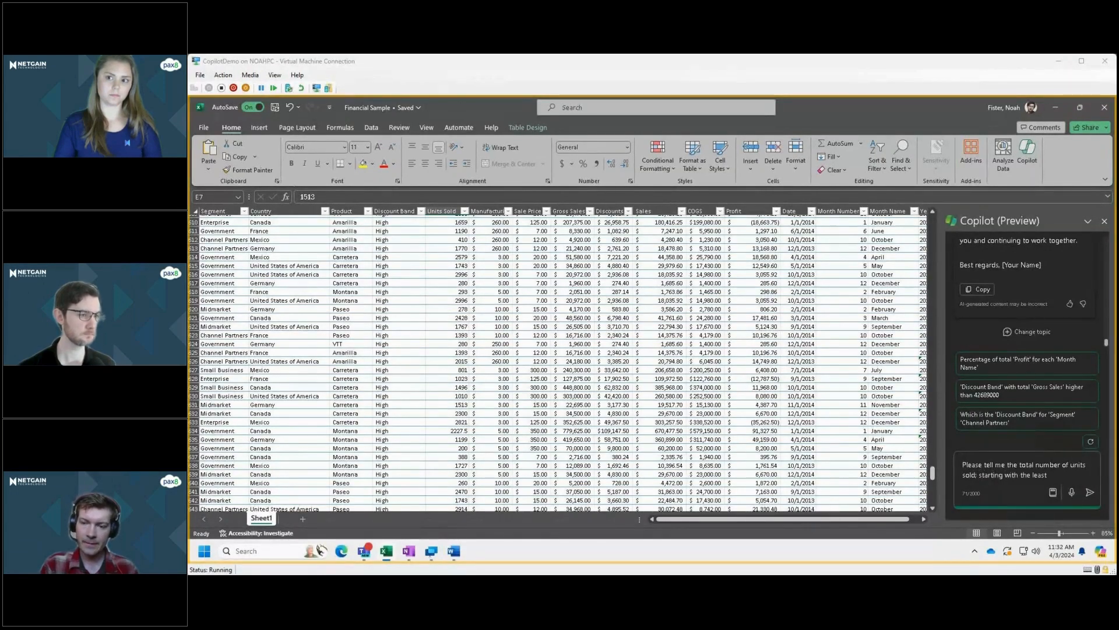
text(p)
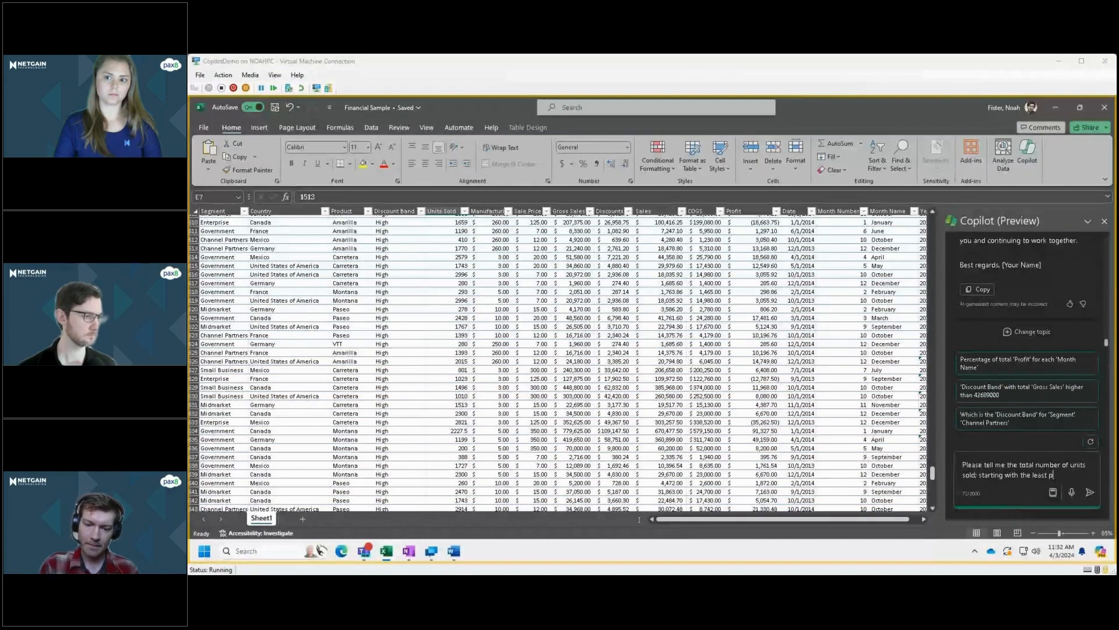
text(r)
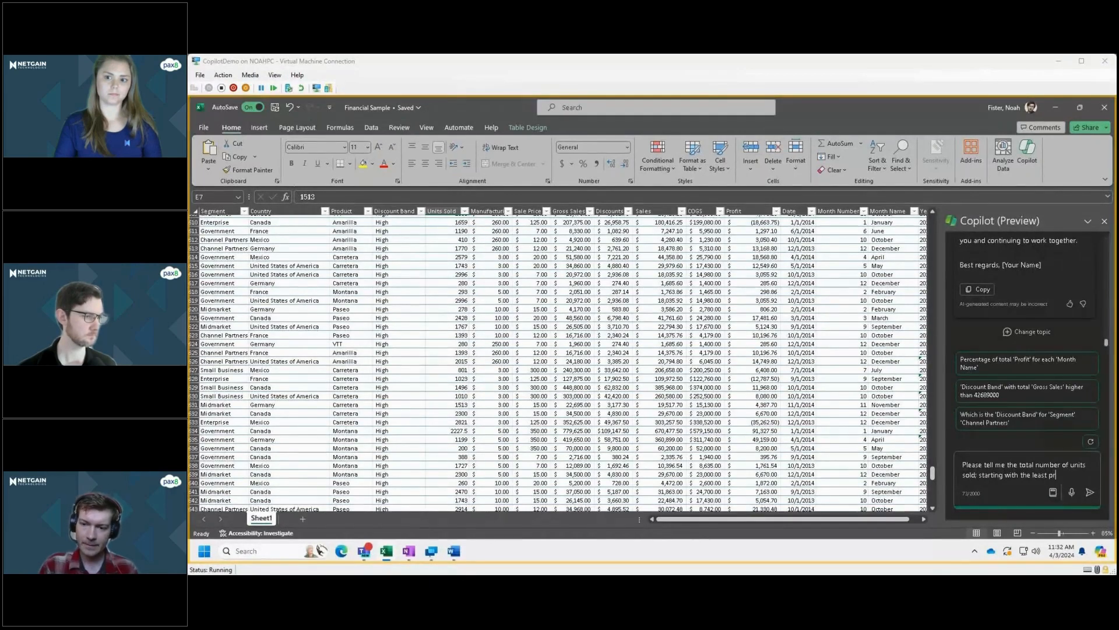
Extend the Copilot request after "units sold" with "by product; starting with the least".
click(976, 475)
text(by )
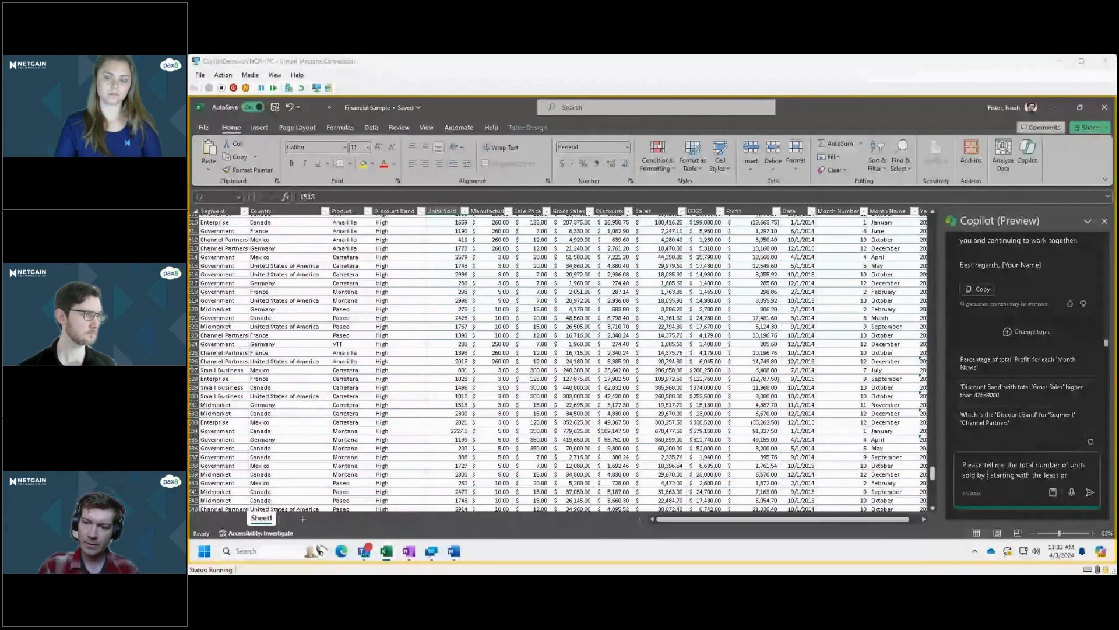
text(prod)
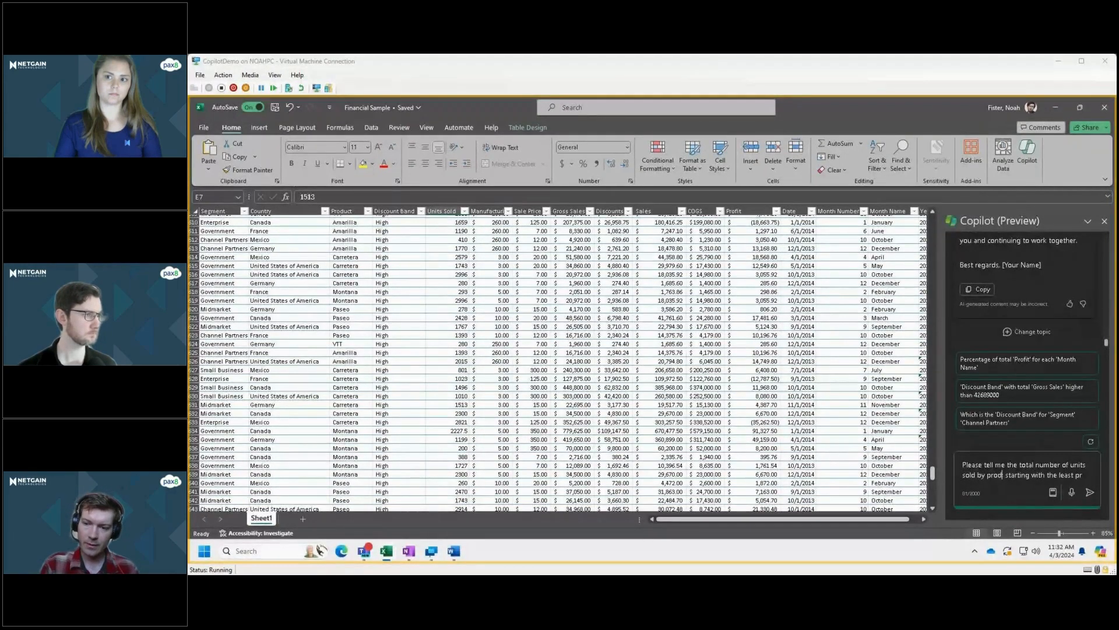
text(uct)
key(End)
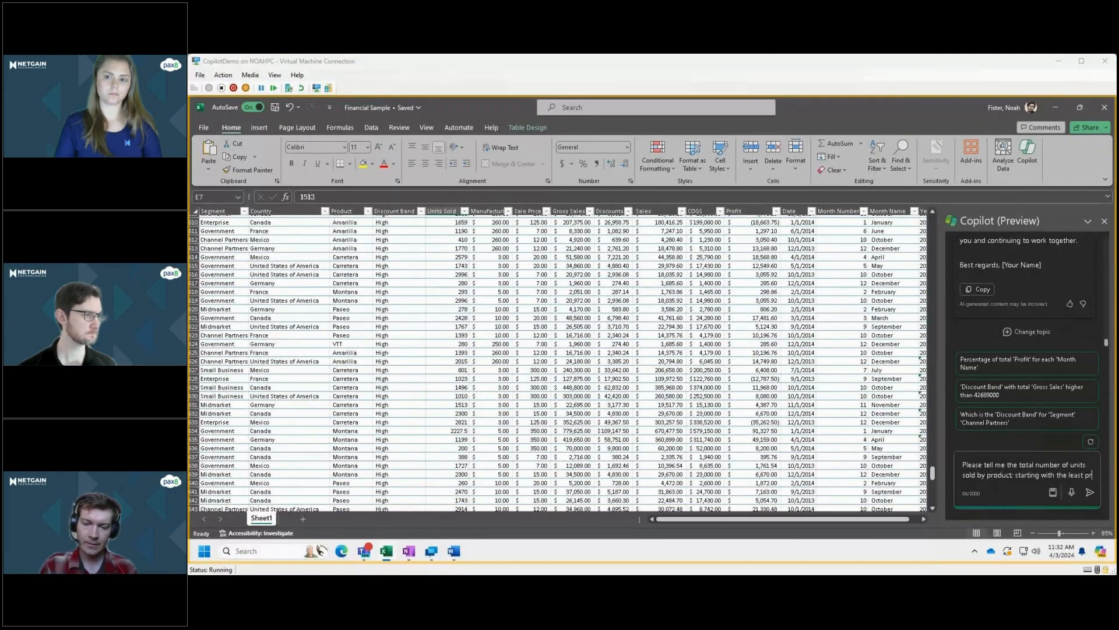
Finish the request with "profitable products at the top of the list and most profitable products at the bottom of the list" and submit it.
text(ofita)
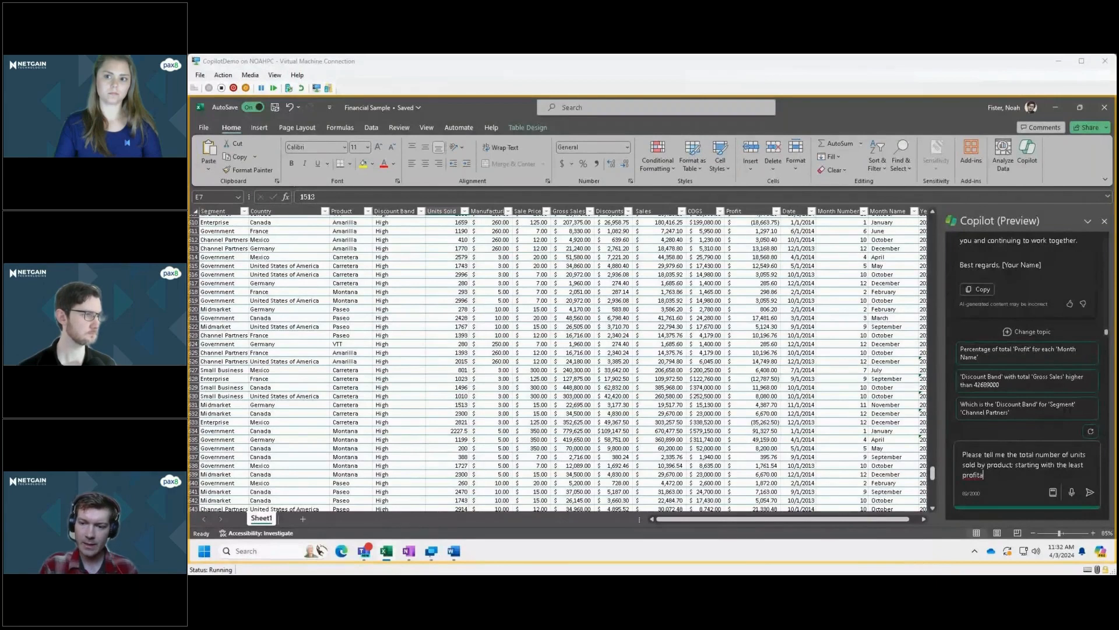
text(ble products at the top )
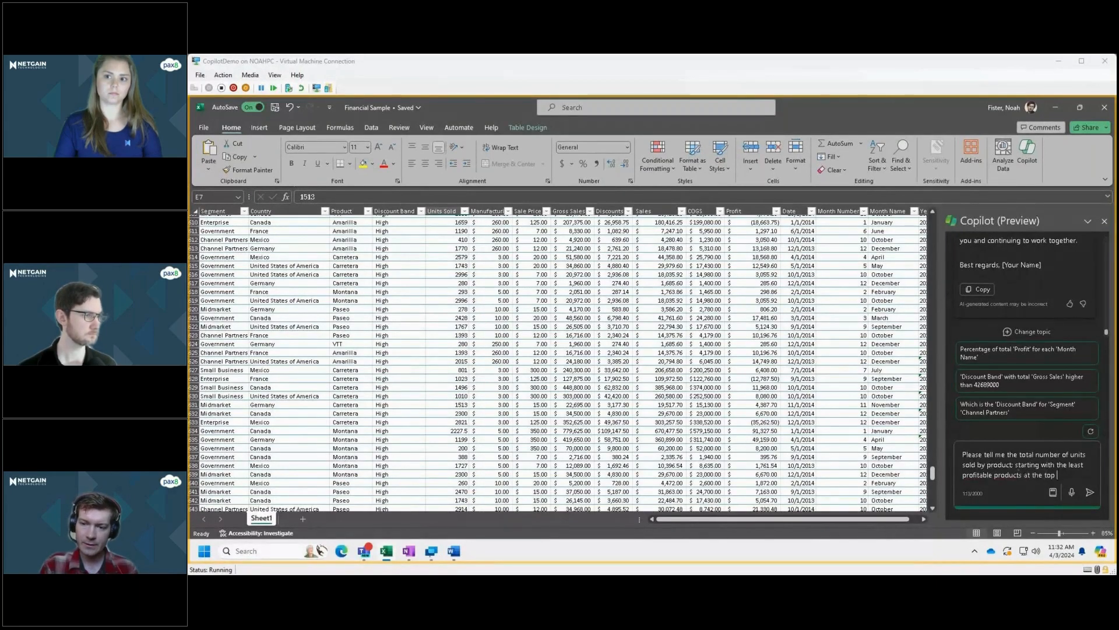
text(of t)
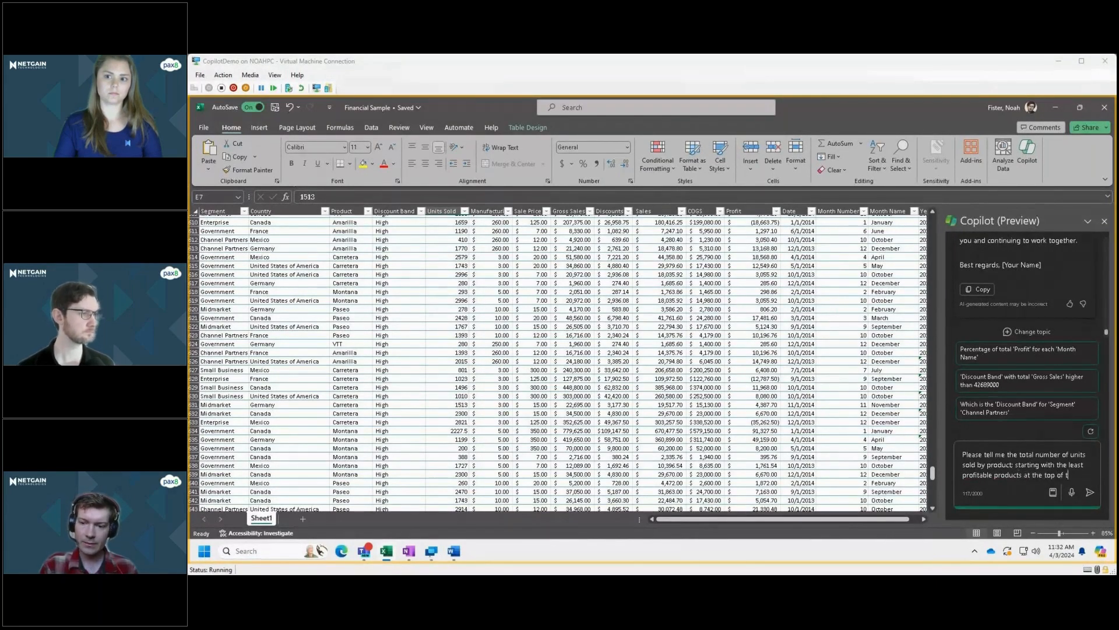
text(he list and most profi)
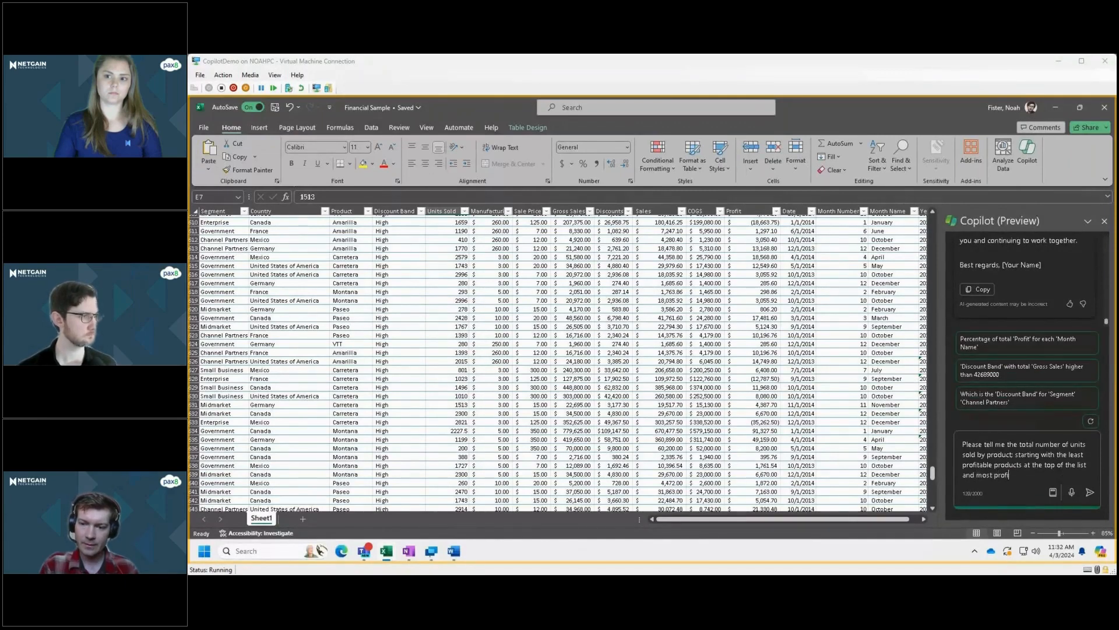
text(t)
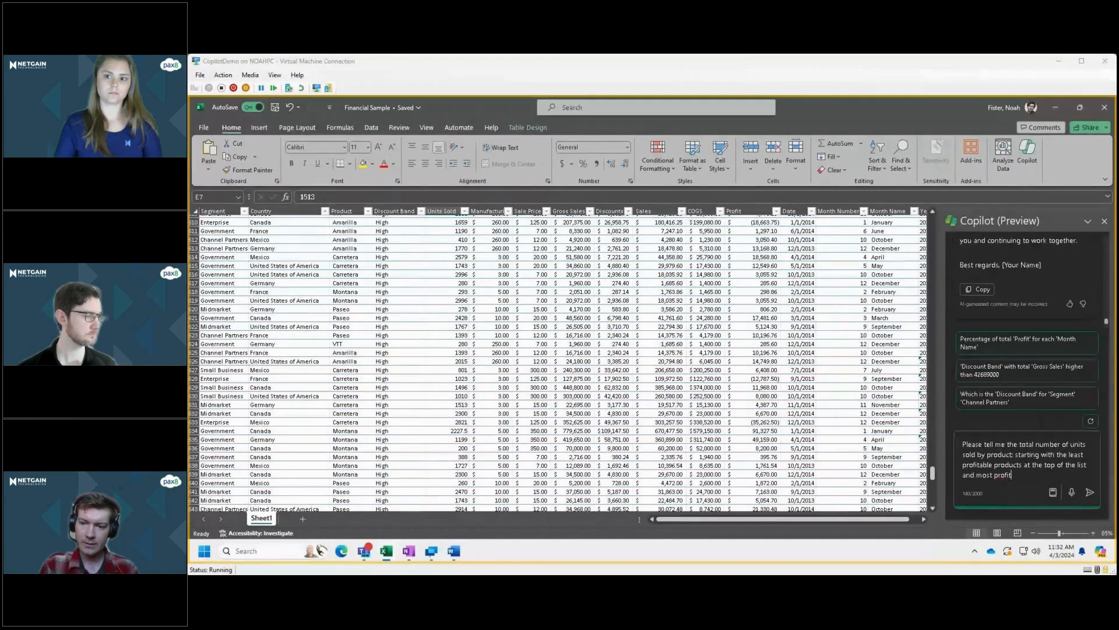
text(able product)
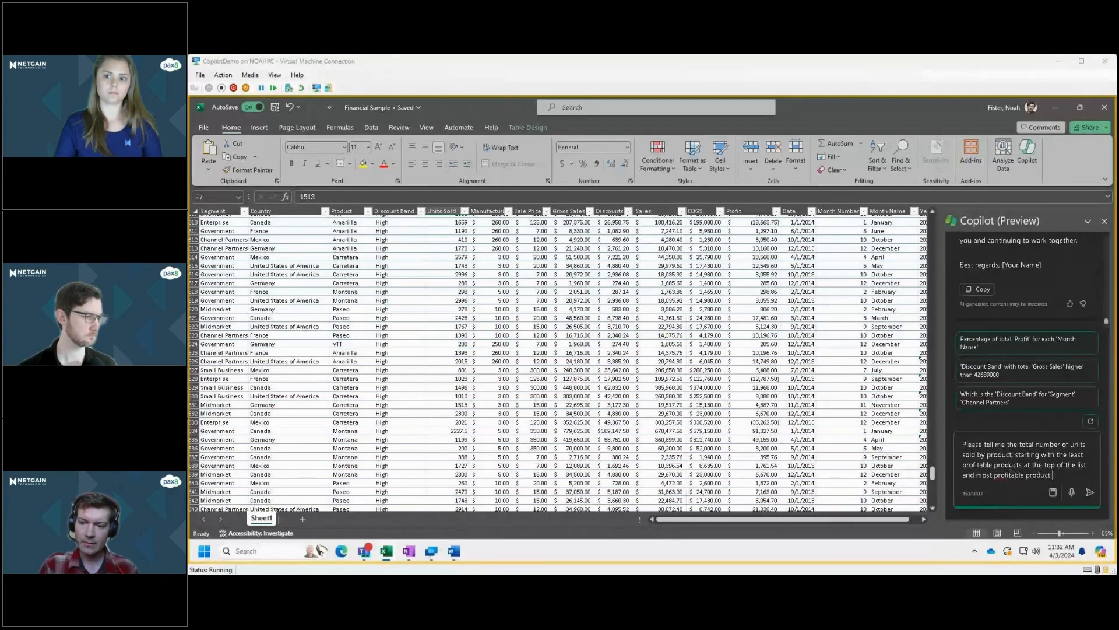
key(BackSpace)
text(s at the bo)
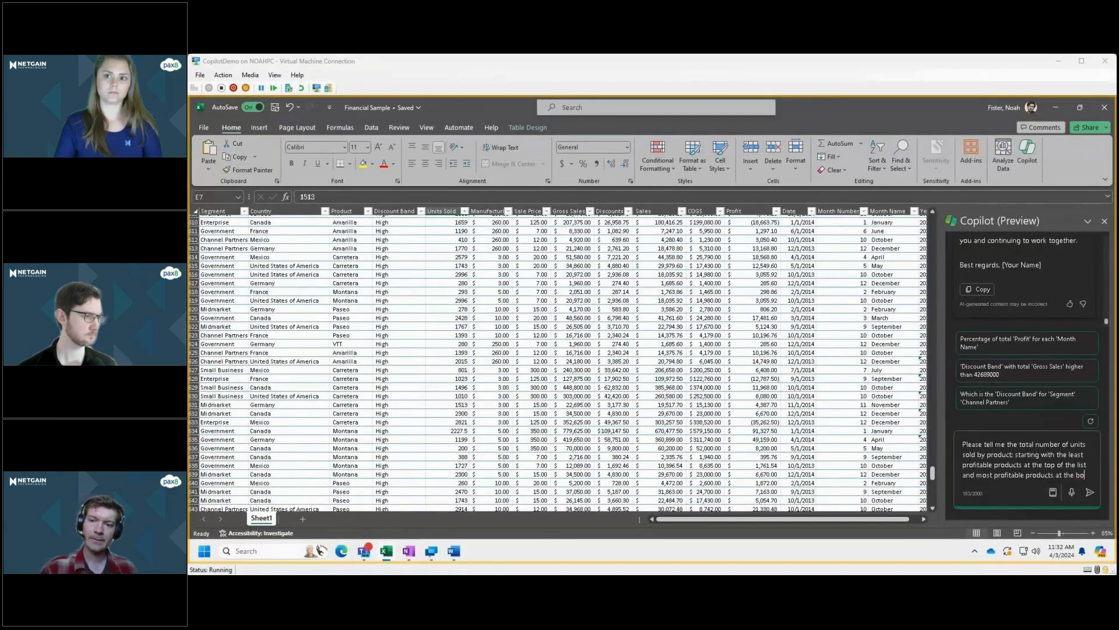
text(ttom of the list)
key(Return)
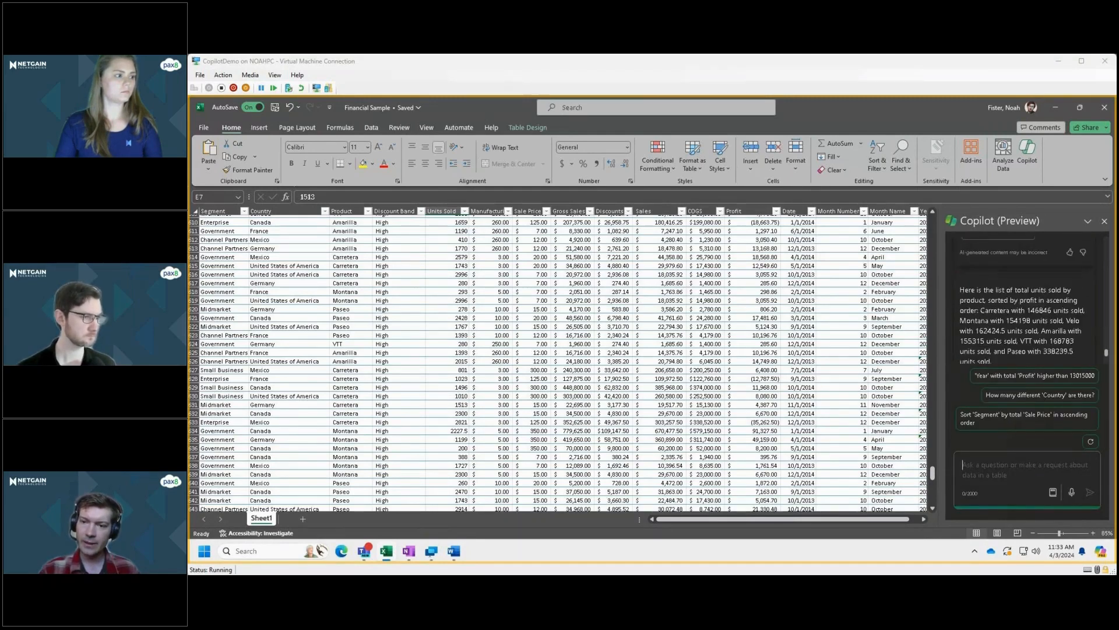
Add Copilot's table of units sold by product to a new sheet.
scroll(1025, 301, down, 1)
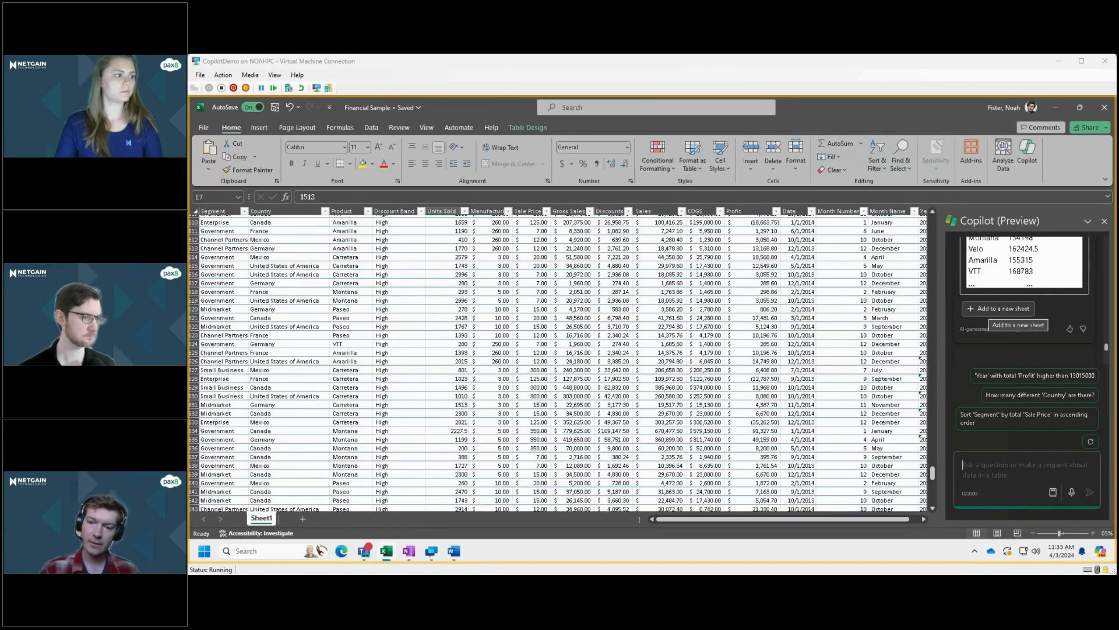
click(998, 309)
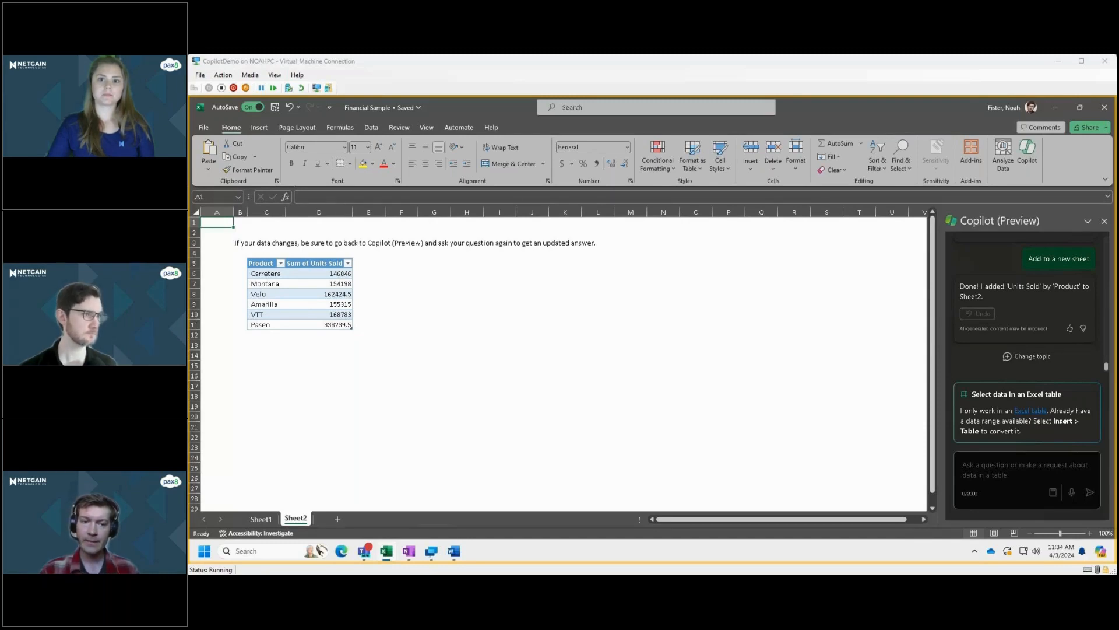
Return to Sheet1 and look over the High discount band rows of the source table.
click(261, 519)
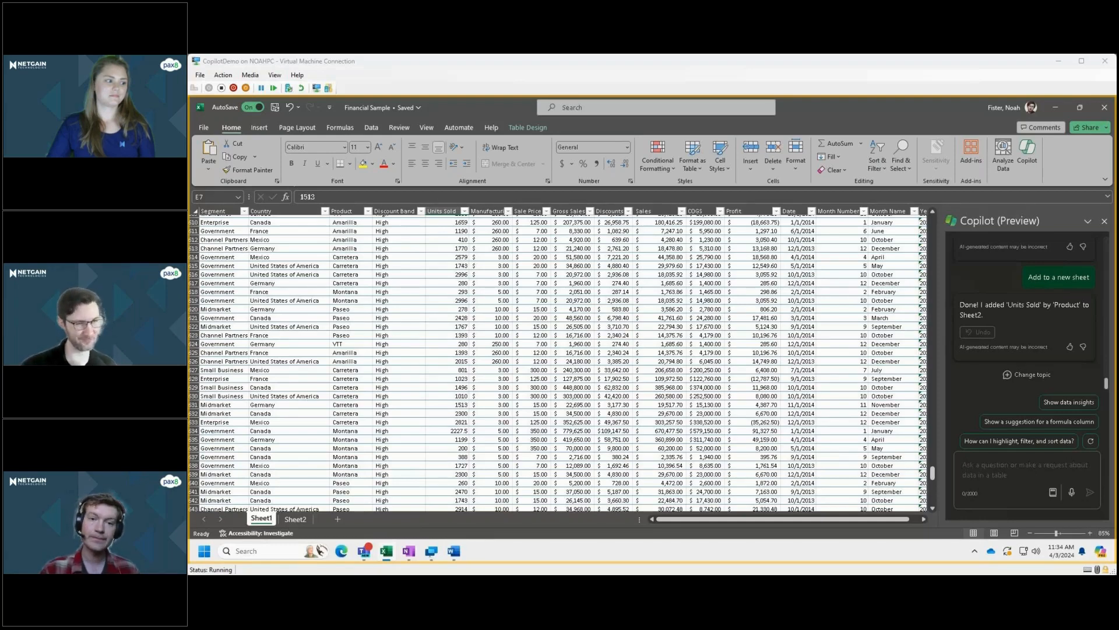
scroll(557, 362, down, 4)
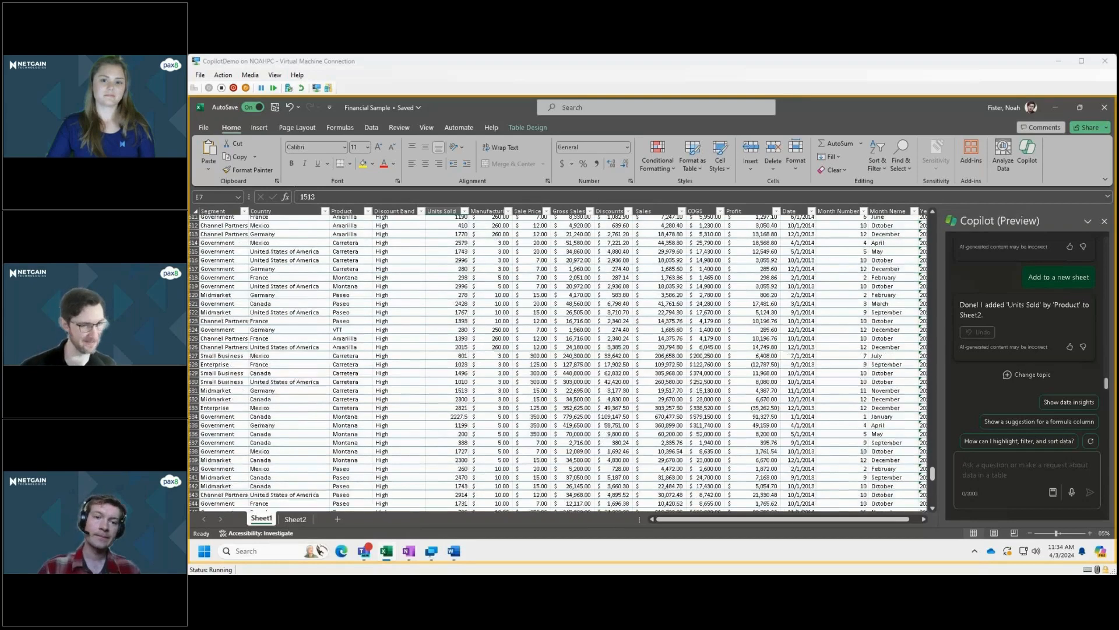
scroll(557, 362, down, 6)
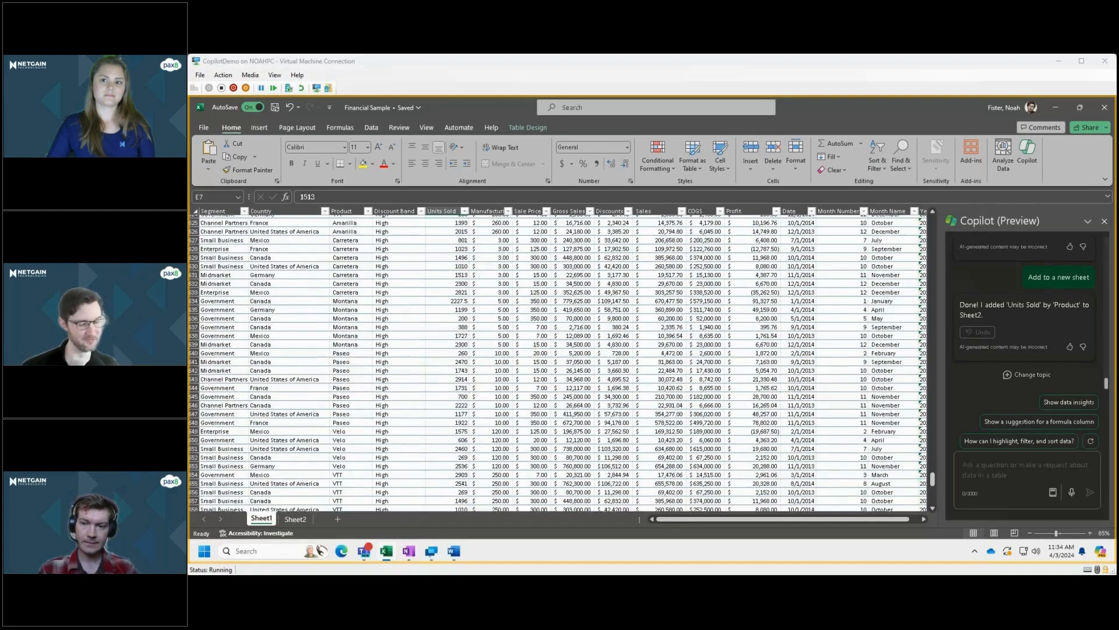
Start a Copilot request with "Can you please write me a vlookup formula".
scroll(556, 362, down, 4)
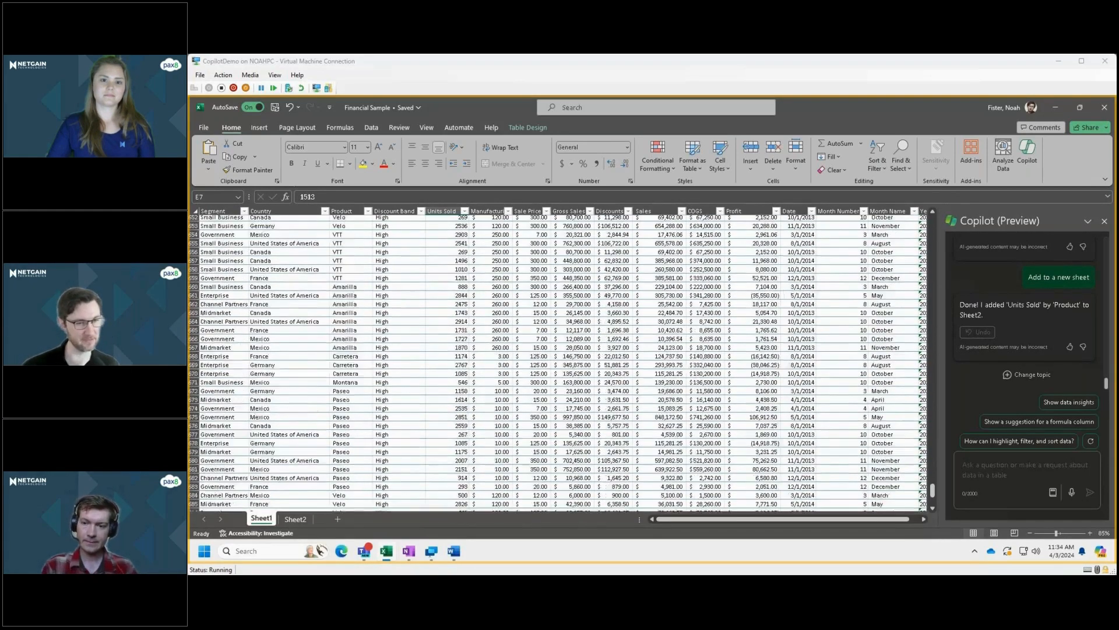
text(Can you please wri)
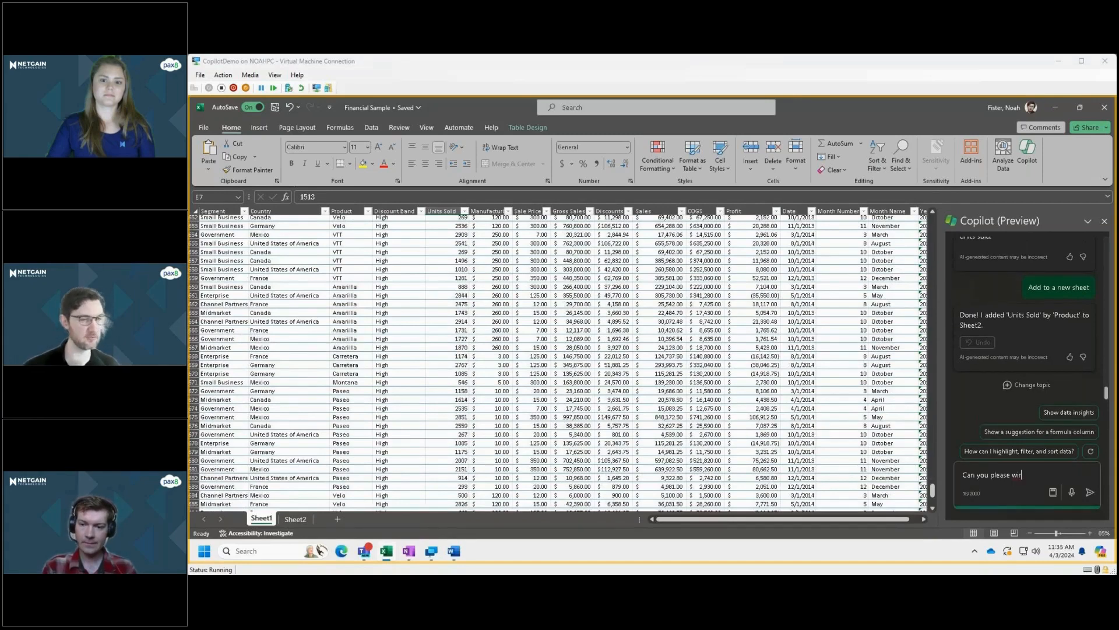
text(te a)
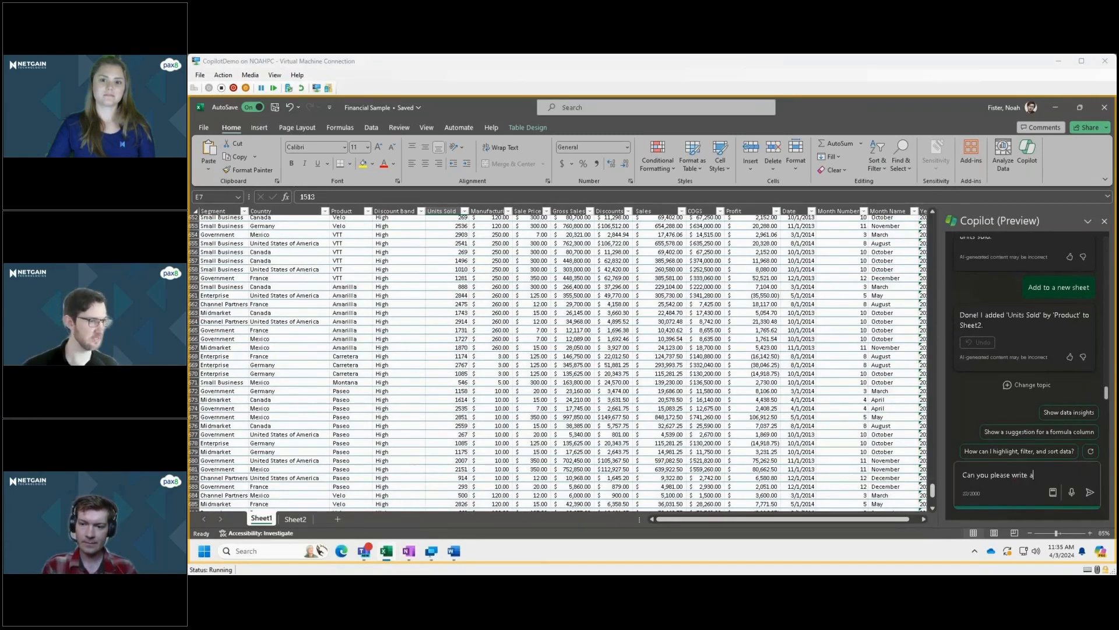
key(BackSpace)
key(BackSpace)
text(me a)
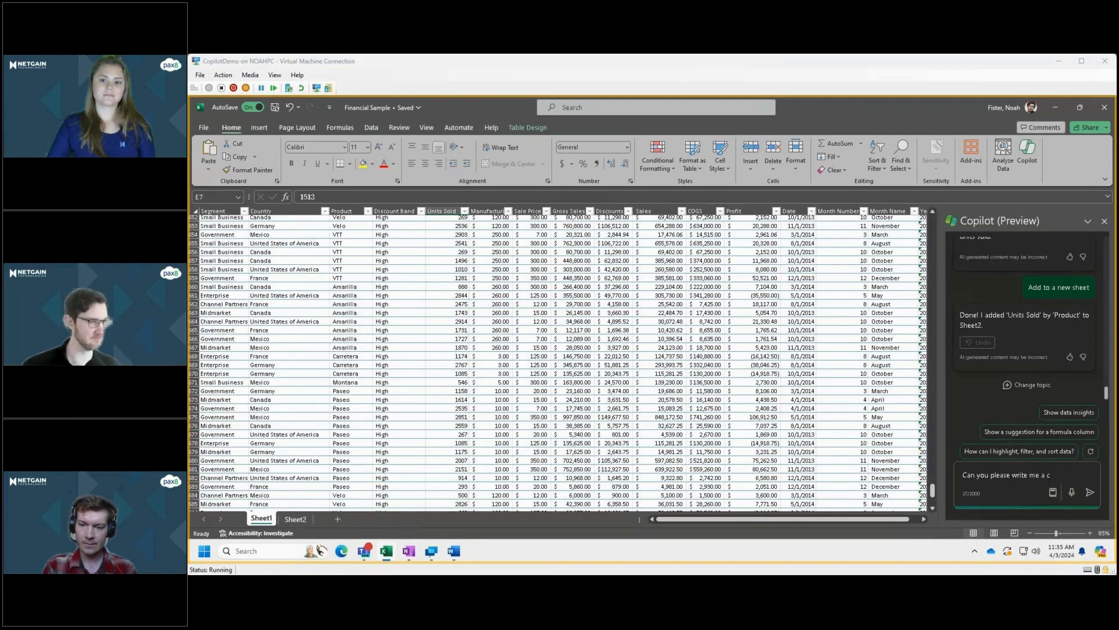
text( vloo)
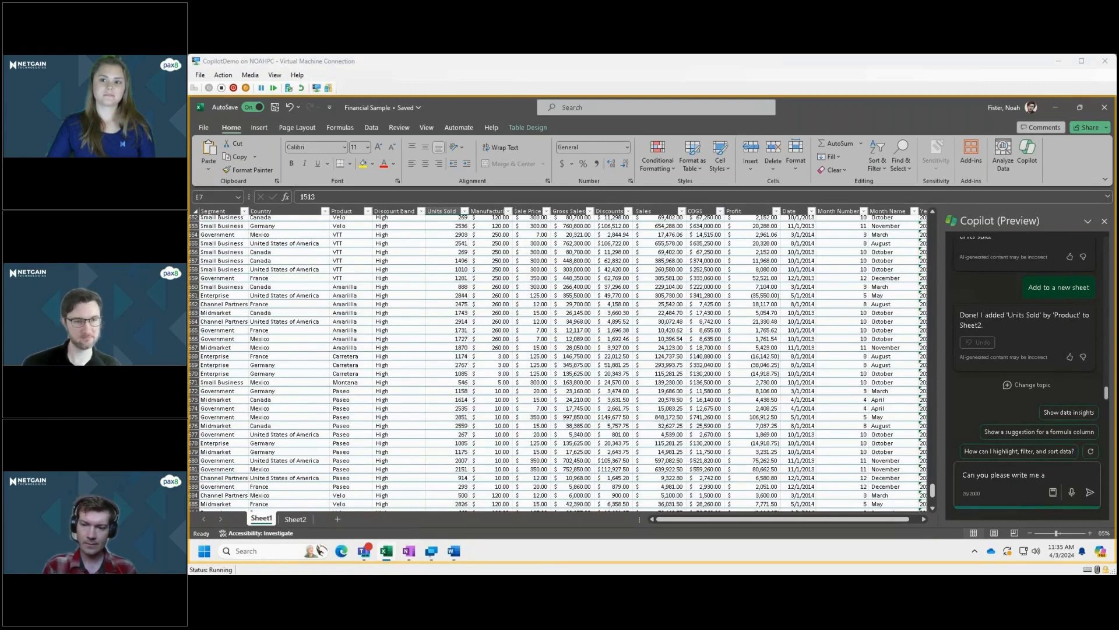
text(kup for)
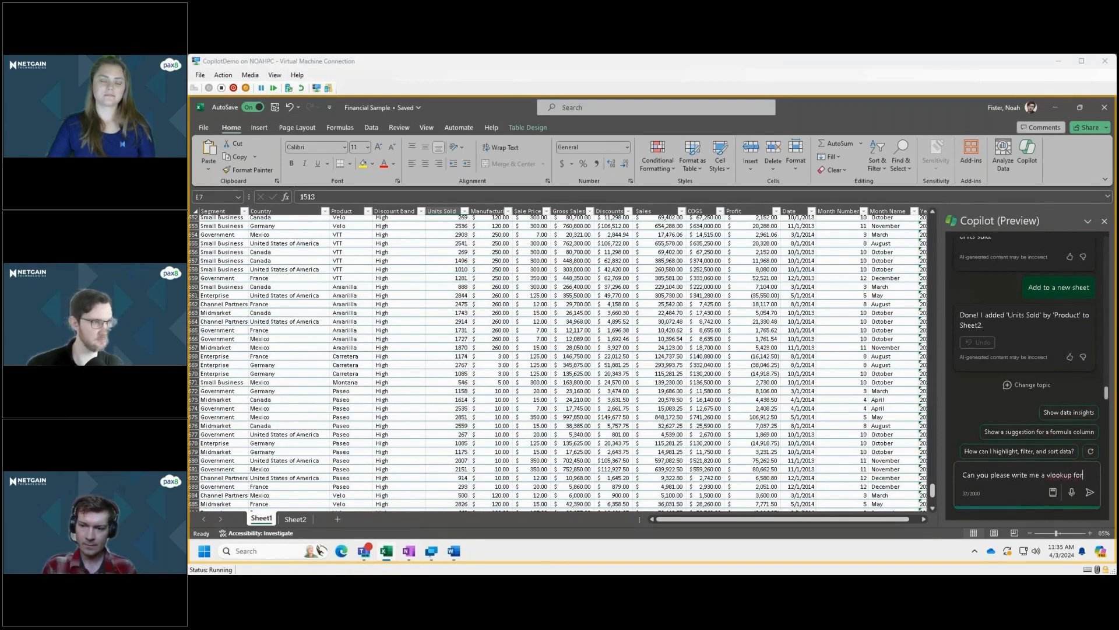
text(mula )
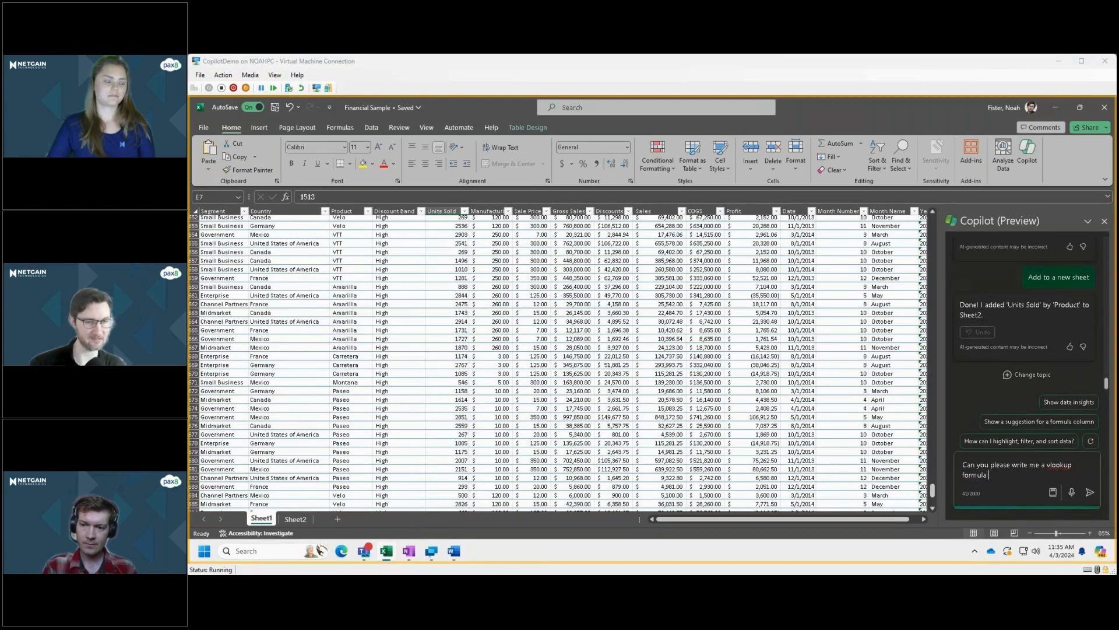
text(that )
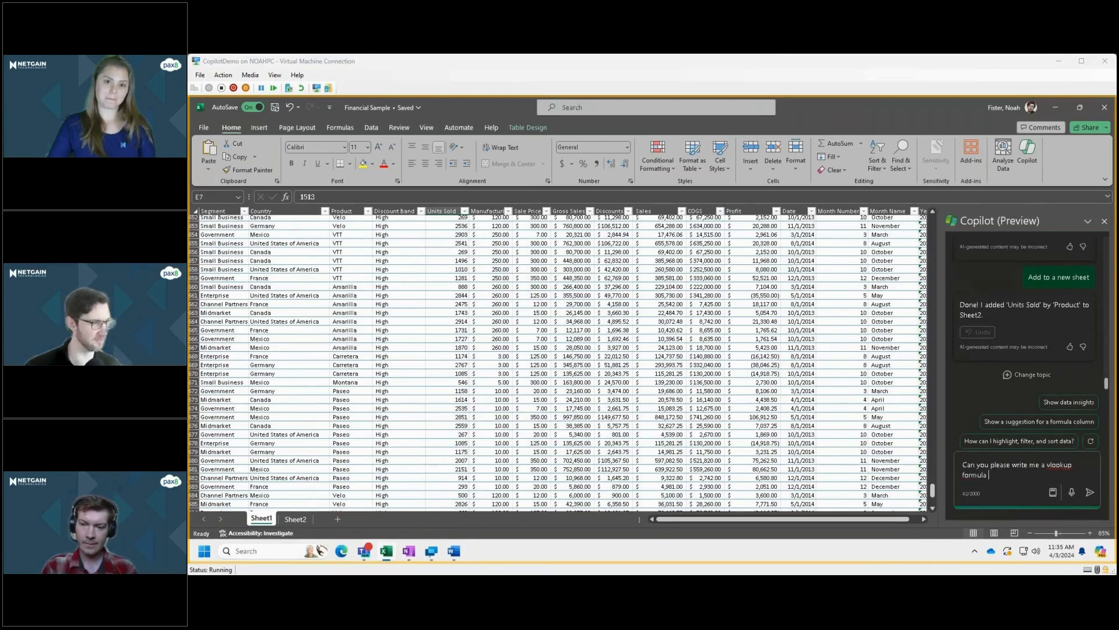
text(r)
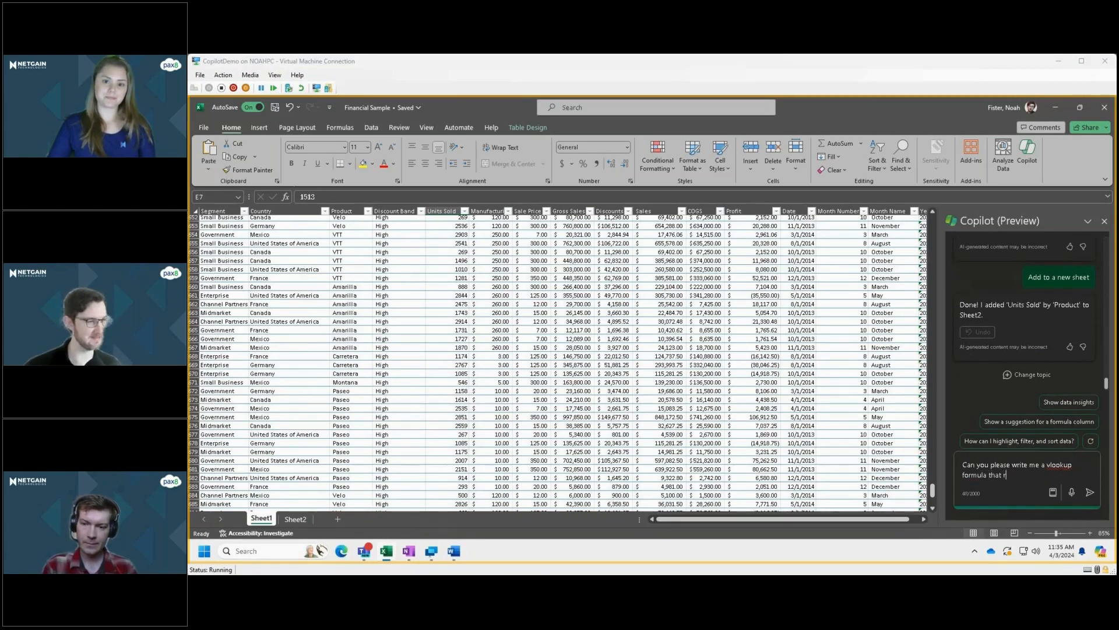
text(eturns the p)
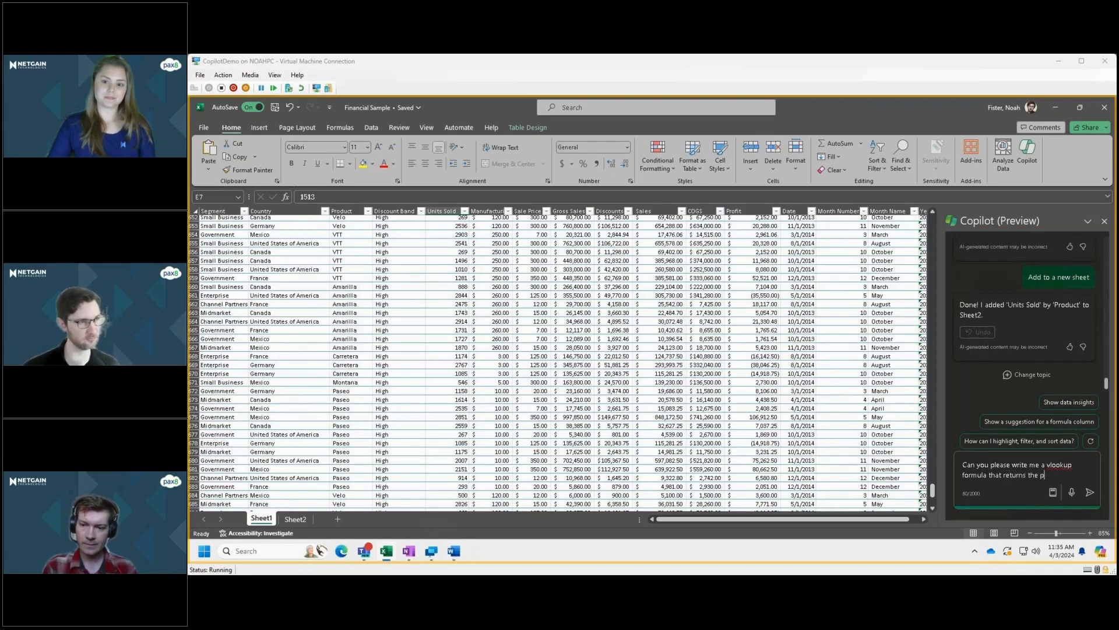
text(rofit)
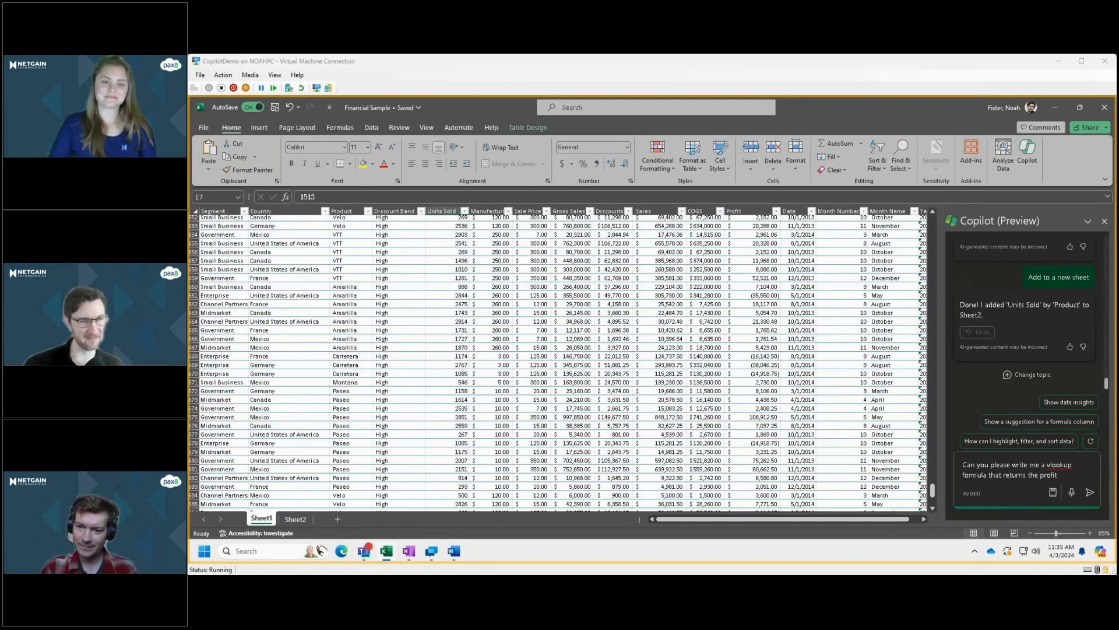
Complete the formula request with "that returns the profit by product based on the country" and submit it.
text(b)
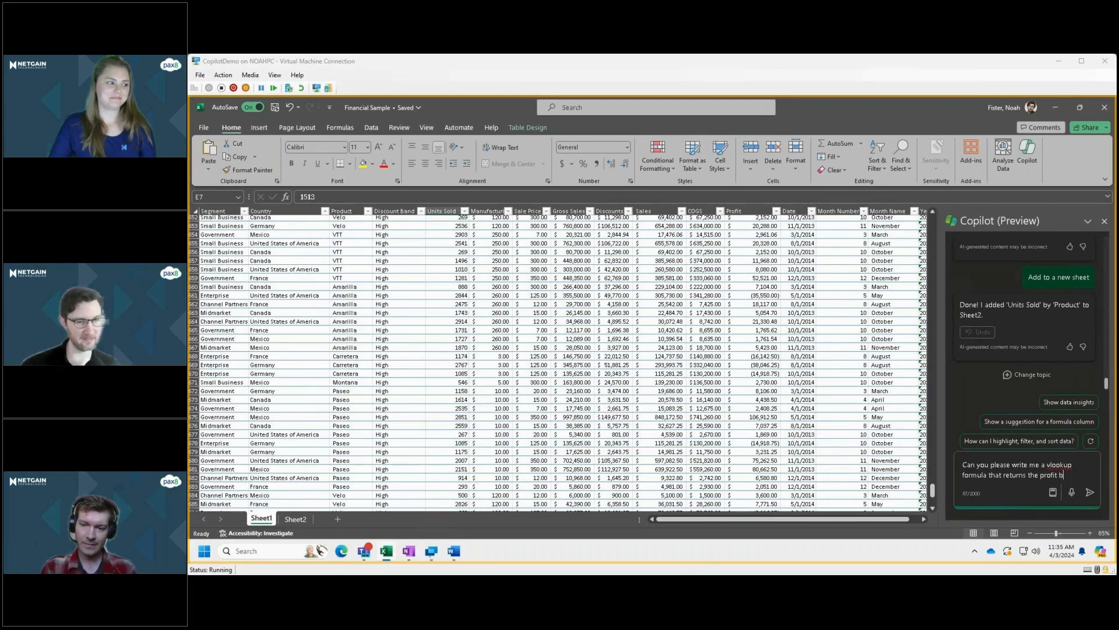
text(y product )
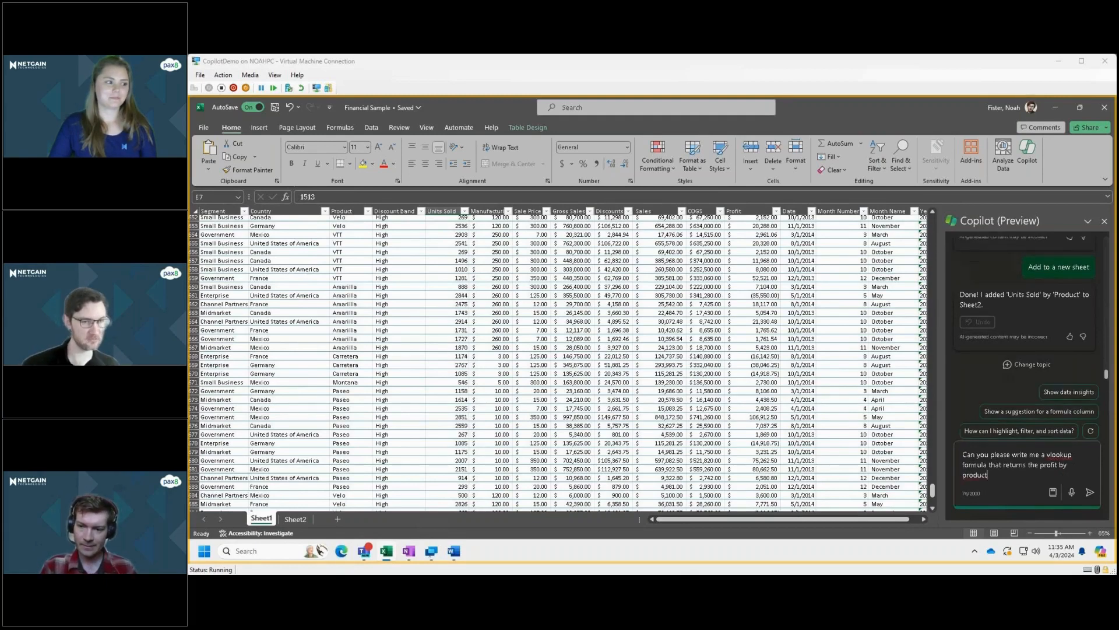
text(based on the )
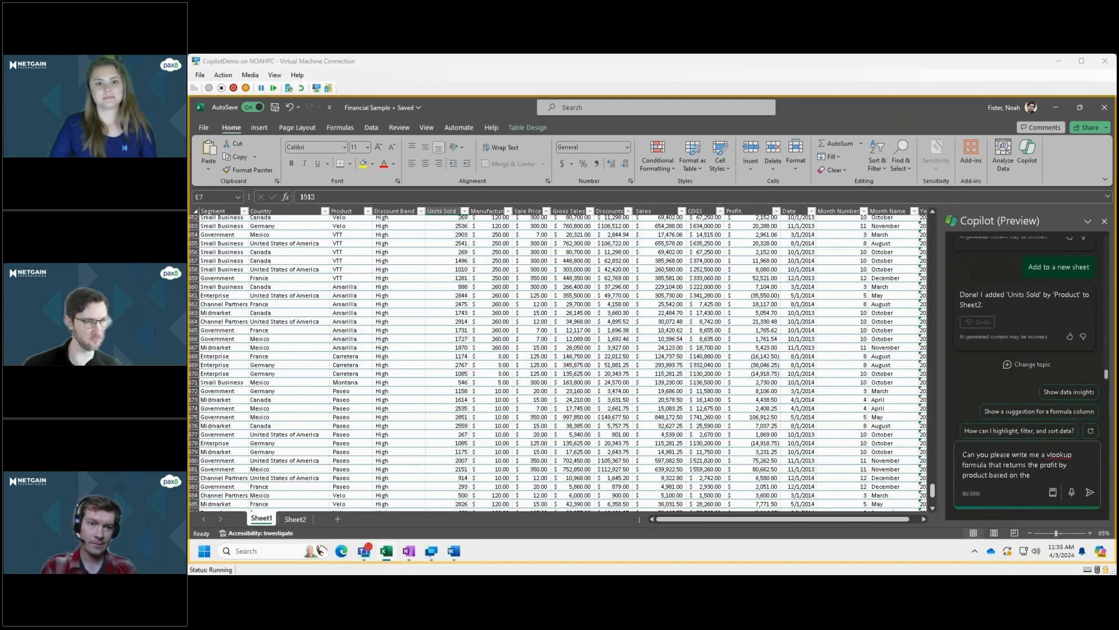
text(country)
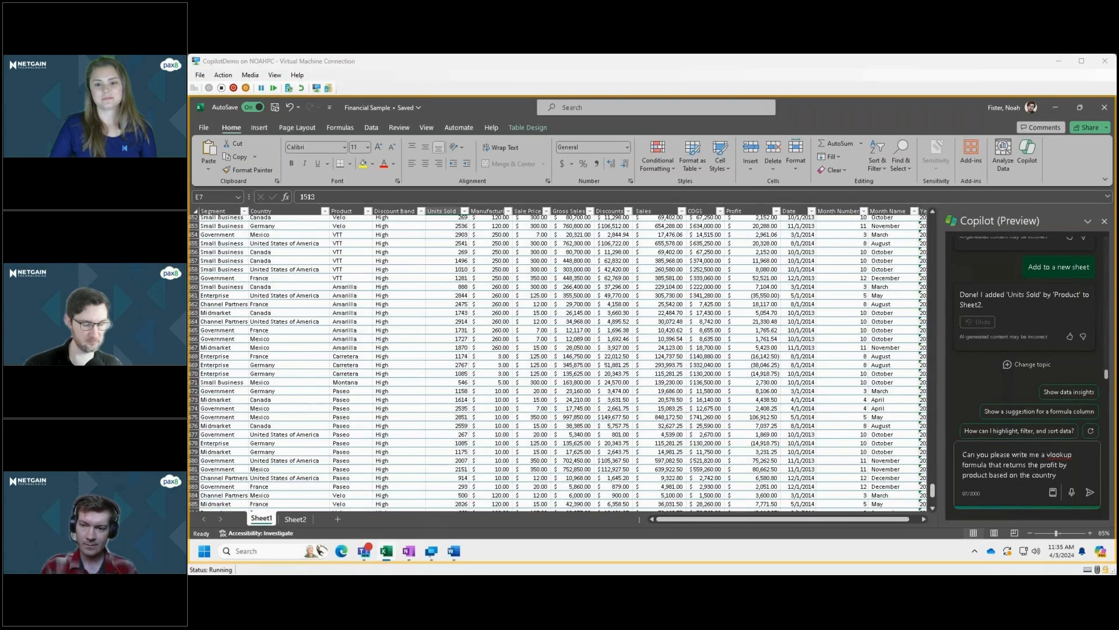
key(Return)
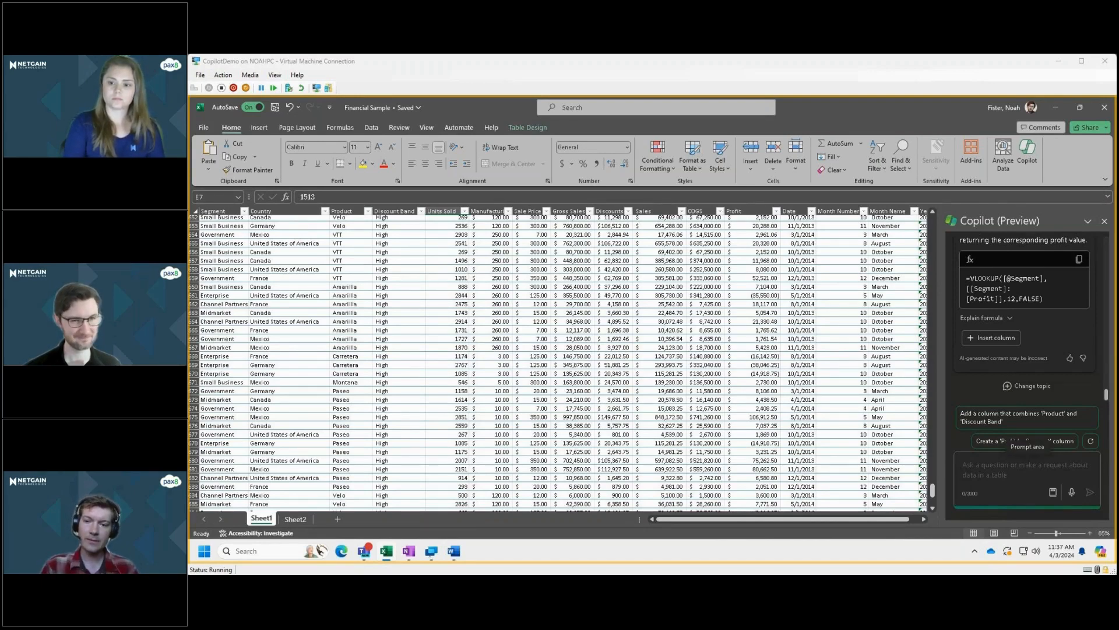
Ask Copilot "What does each of the inputs mean in that vlookup formula?".
text(What does e)
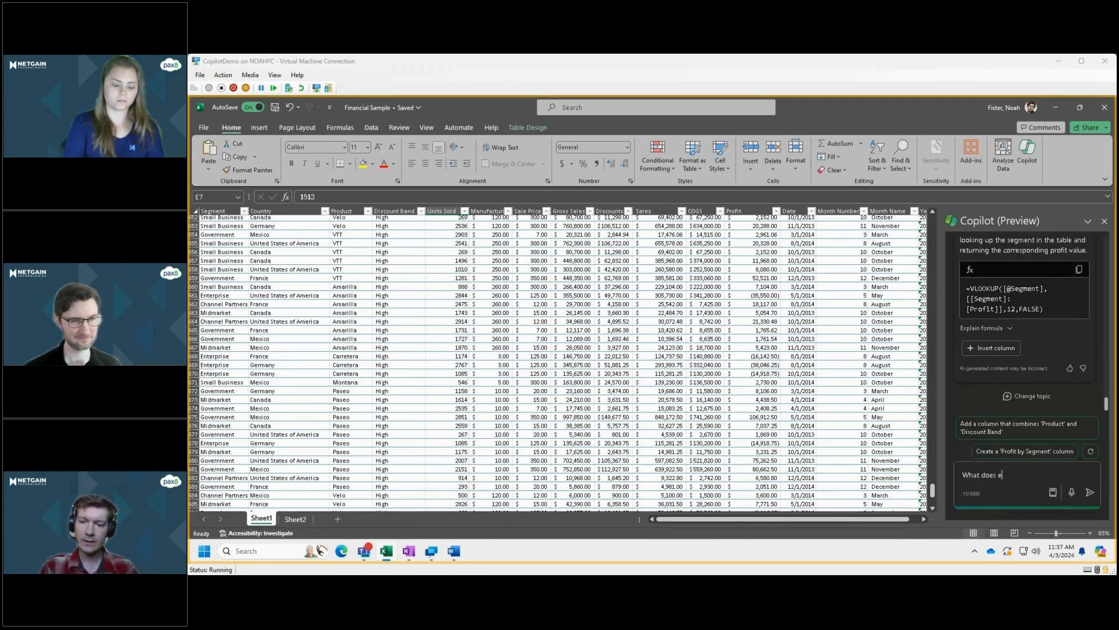
text(ach of the )
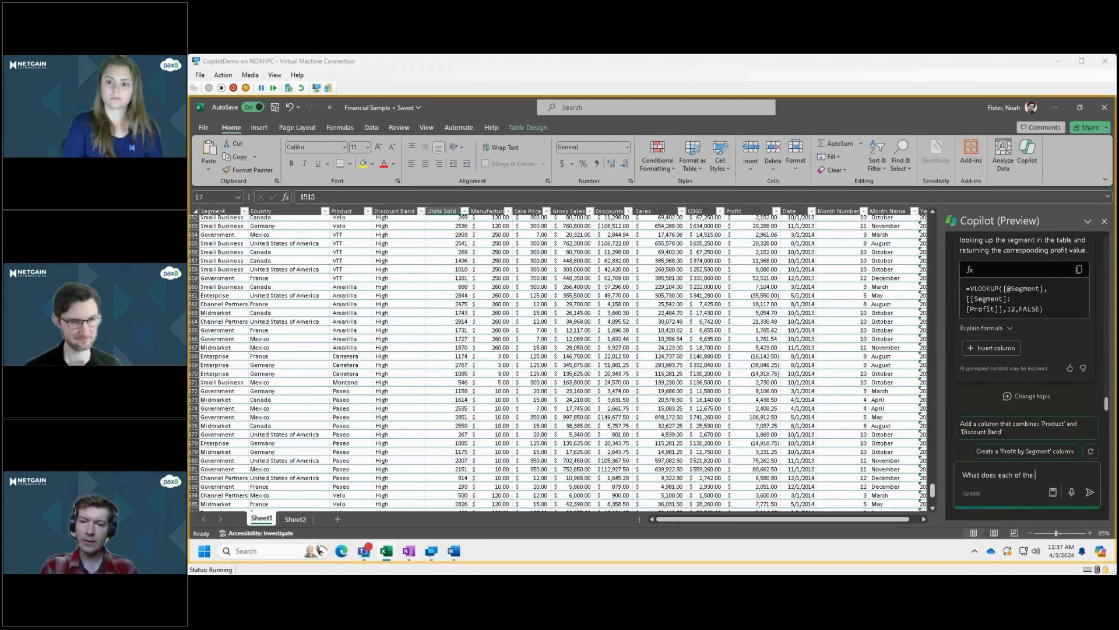
text(inputs me)
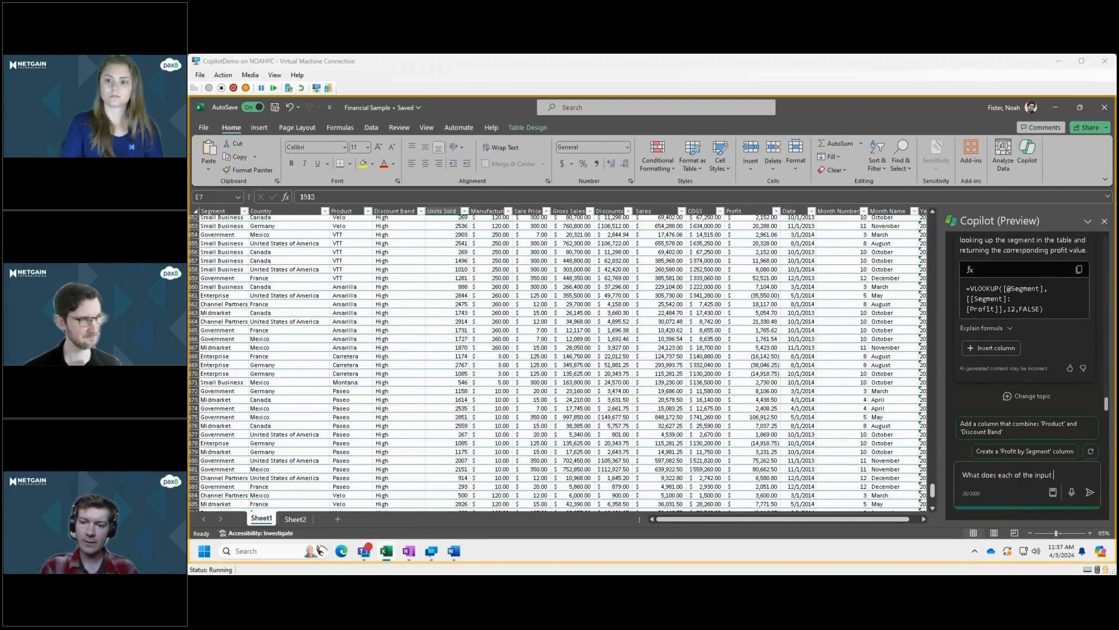
text(in )
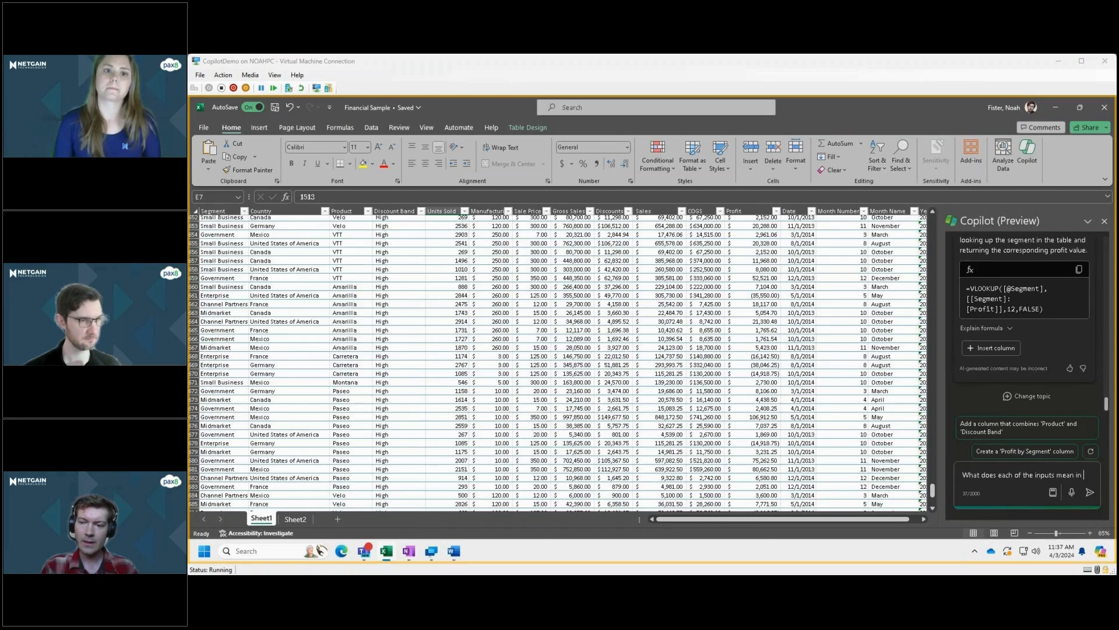
text(that vl)
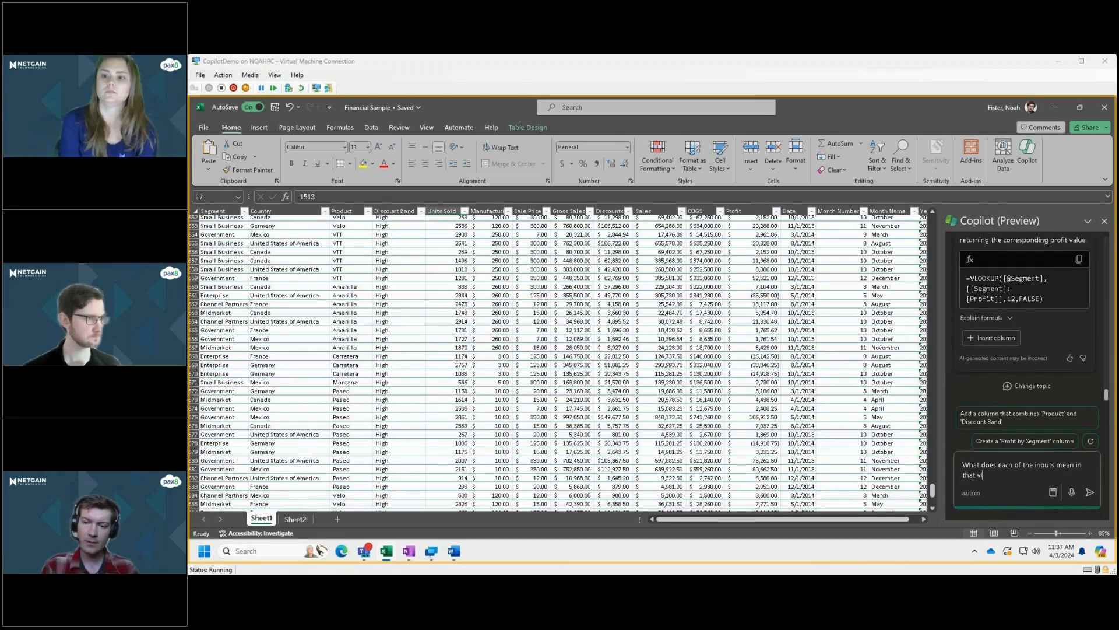
text(ookup form)
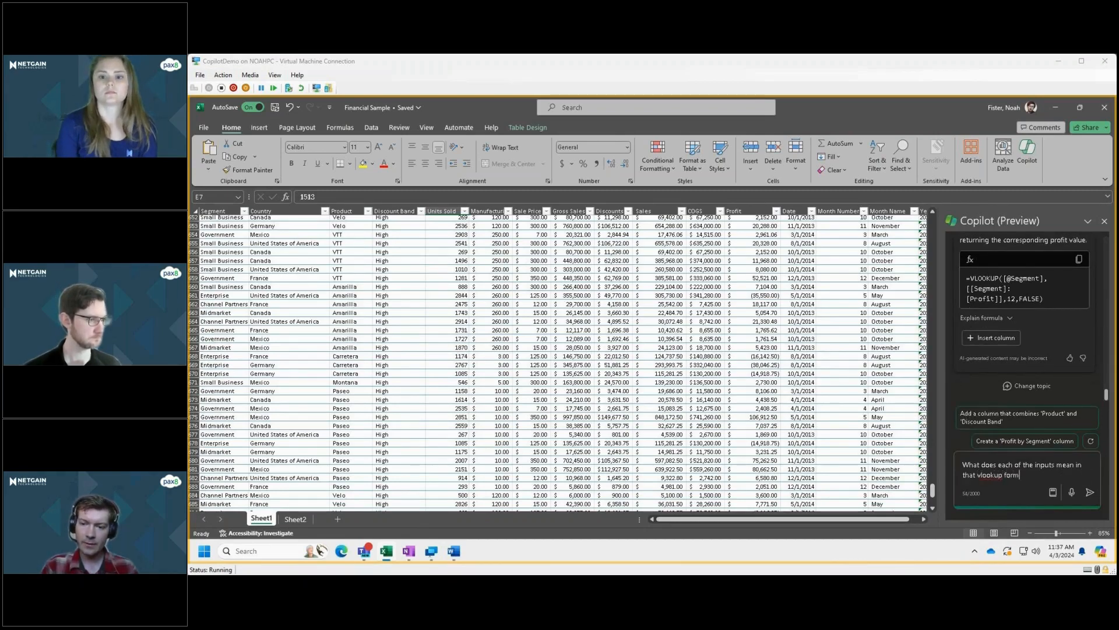
text(ula?)
key(Return)
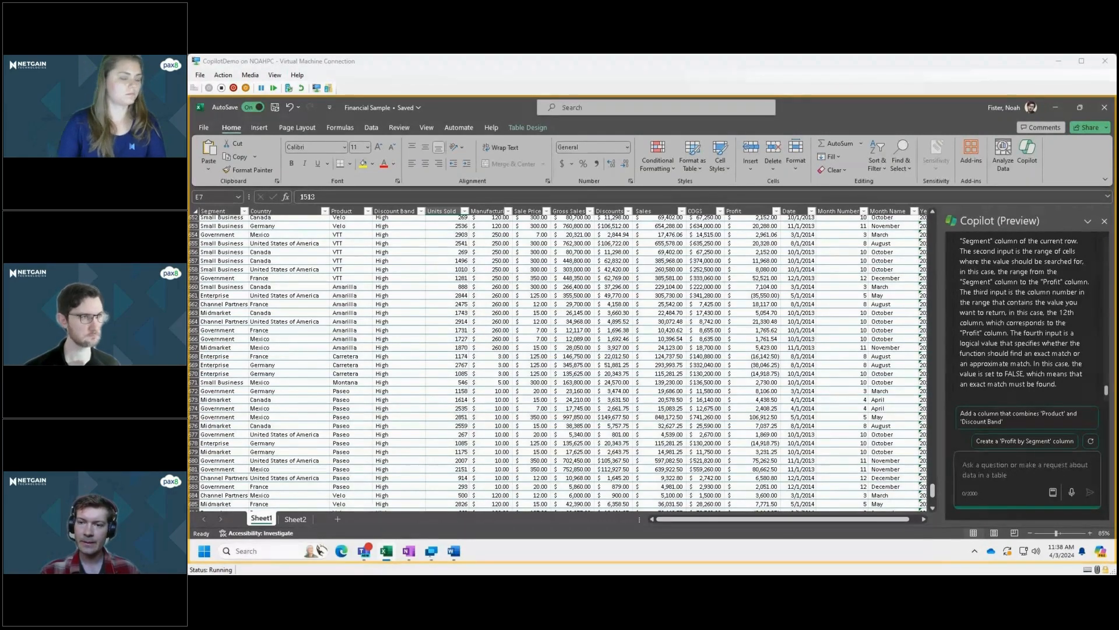
Review Copilot's explanation of the four inputs against the VLOOKUP formula it suggested.
scroll(1024, 315, up, 3)
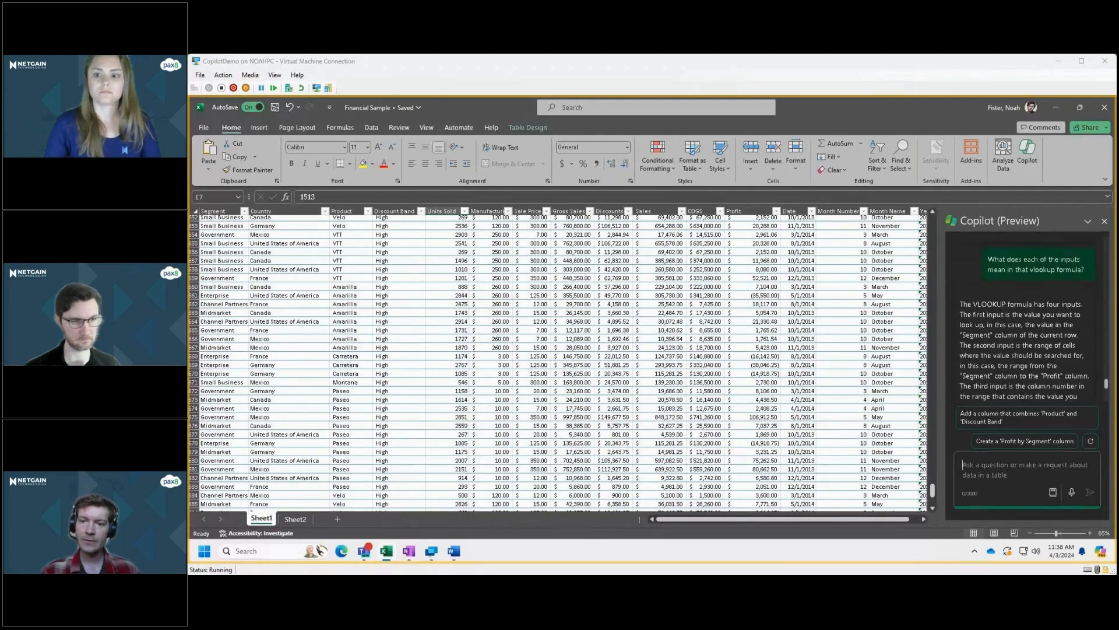
scroll(970, 308, up, 3)
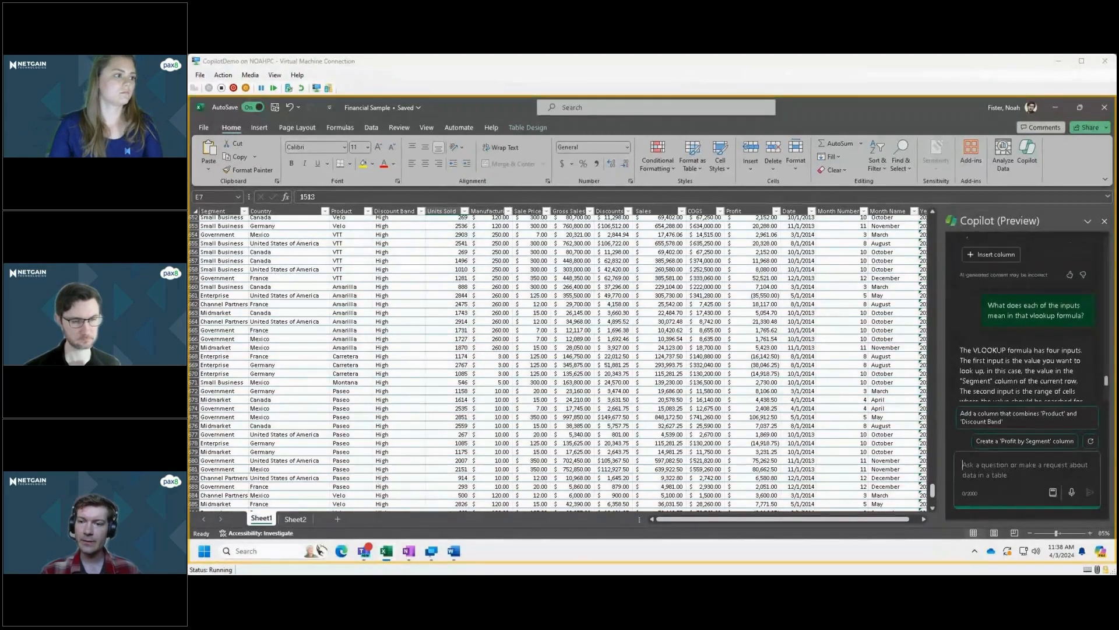
scroll(971, 309, up, 2)
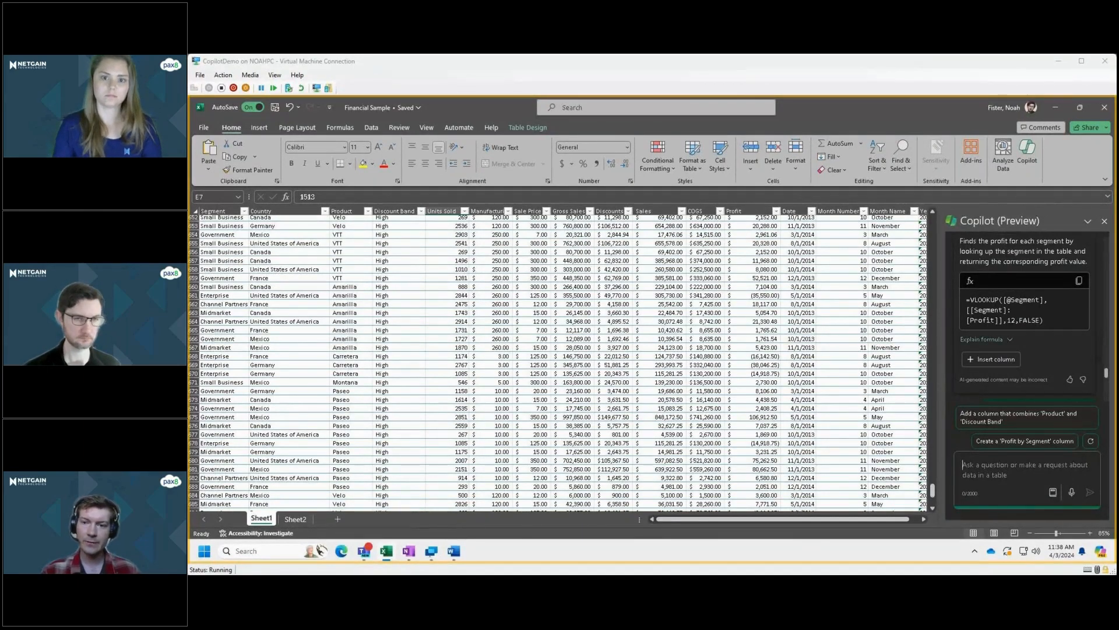
scroll(991, 323, down, 1)
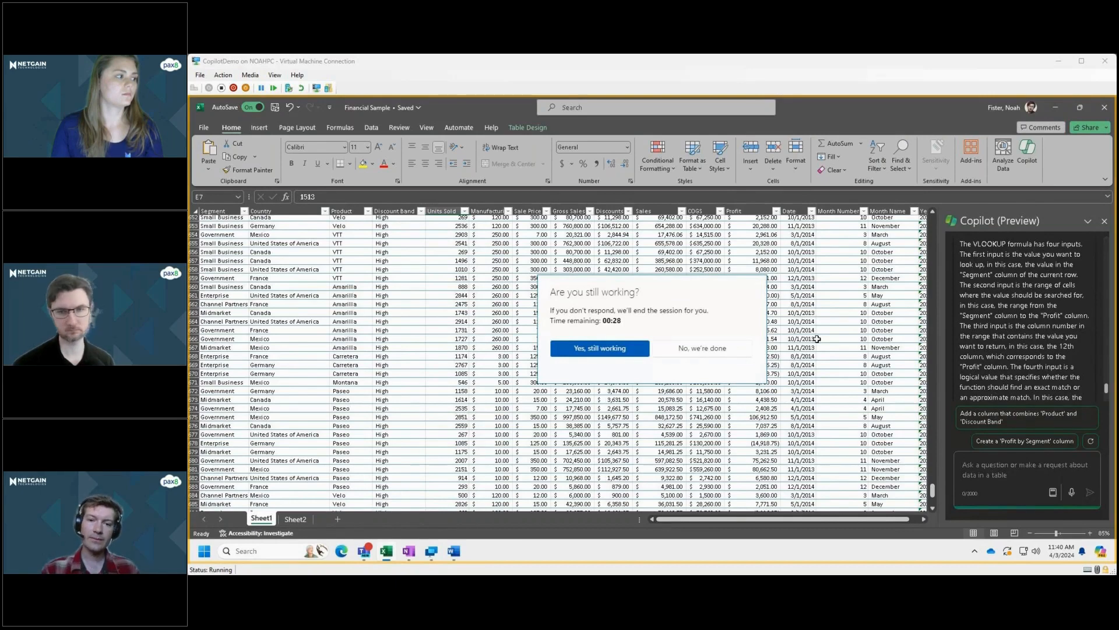
Confirm that the session is still in use and look back over the earlier Copilot conversation.
click(617, 352)
click(617, 350)
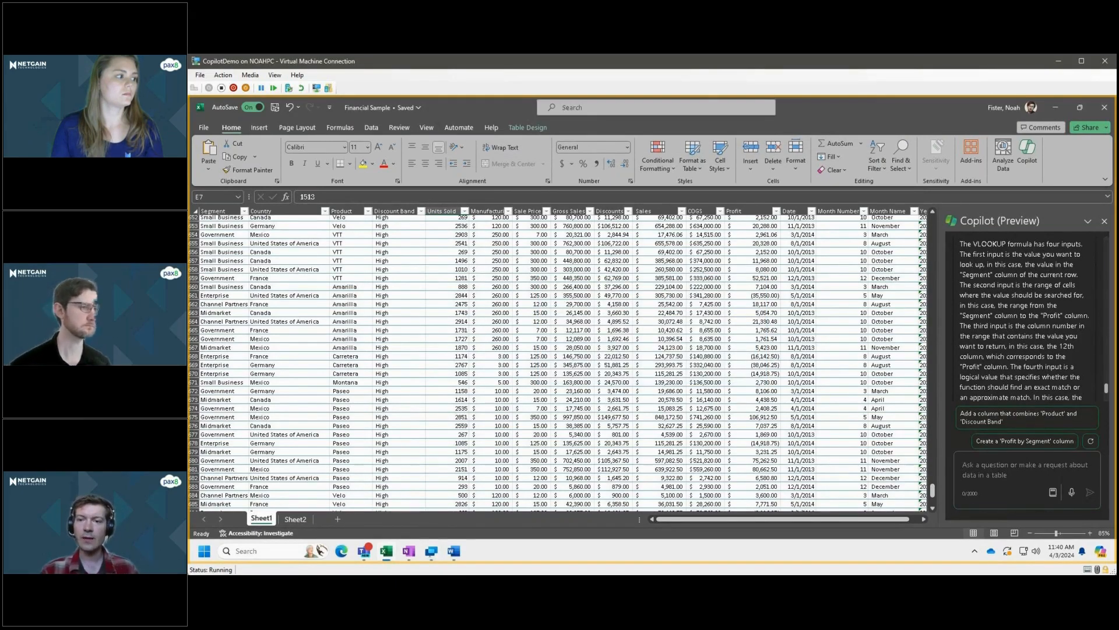
scroll(1026, 321, up, 20)
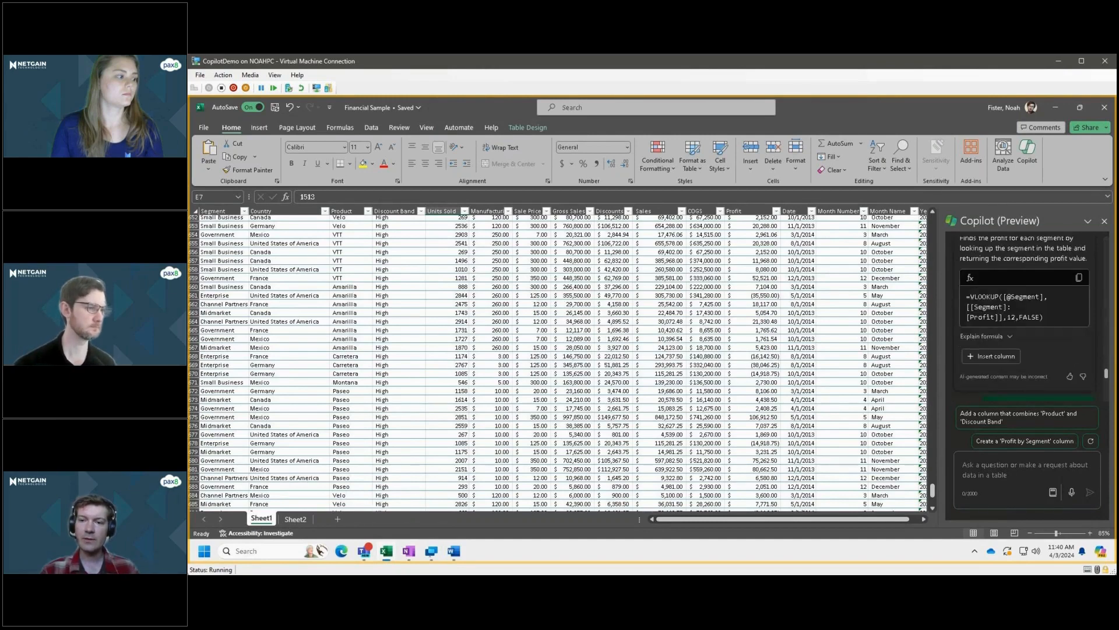
scroll(1026, 321, up, 15)
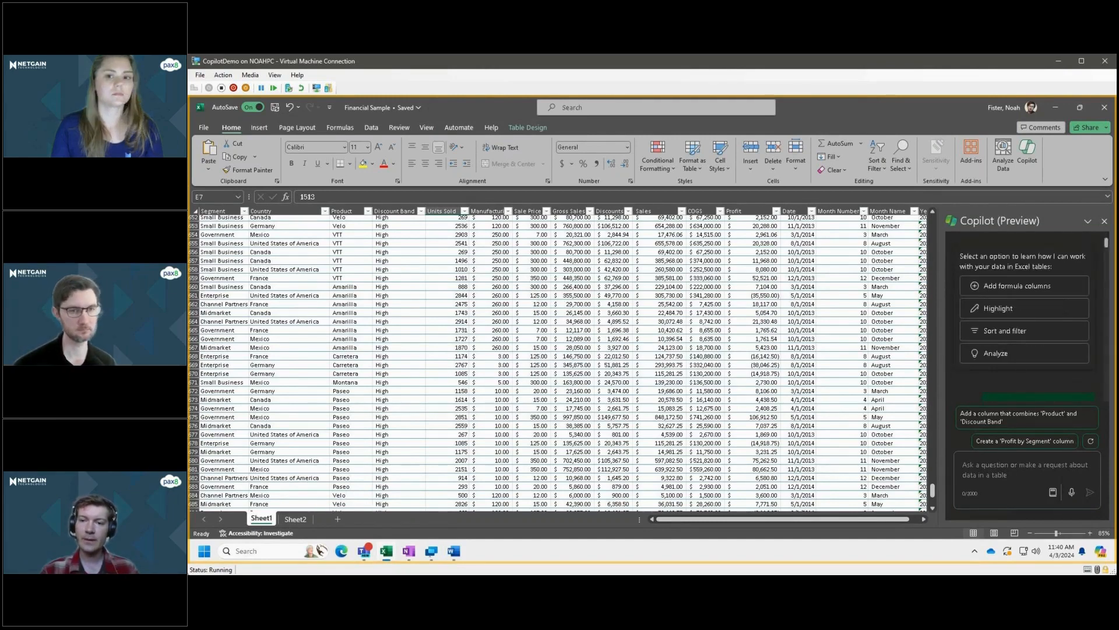
scroll(1026, 321, down, 5)
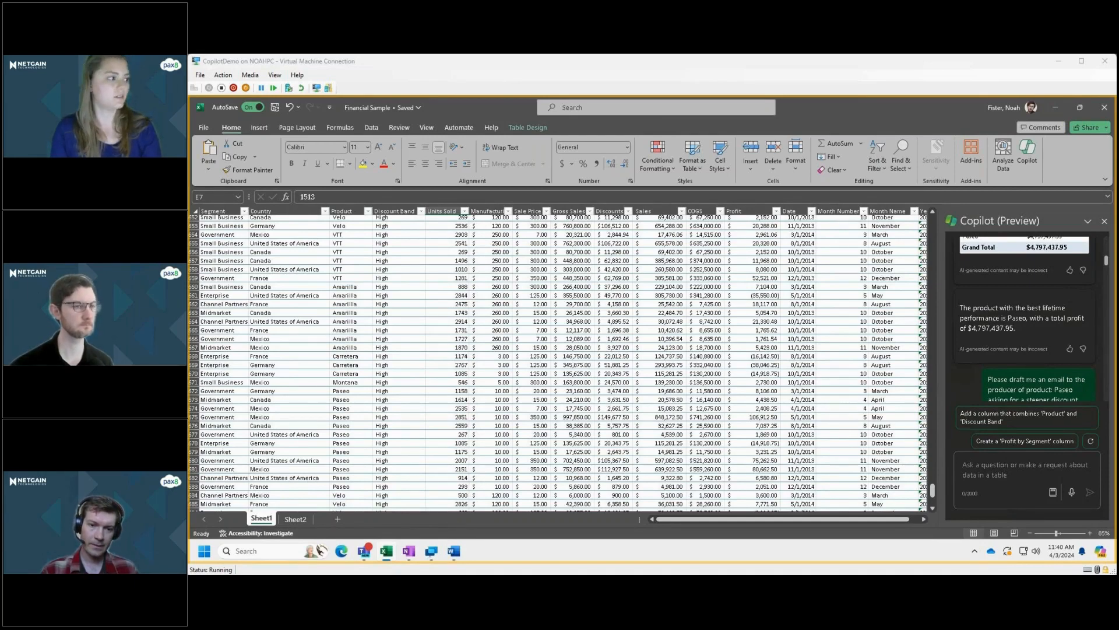
Write the Copilot request "Please generate a powerpoint presentation based on the information in this excel workbook;" without submitting it.
mouse_move(431, 551)
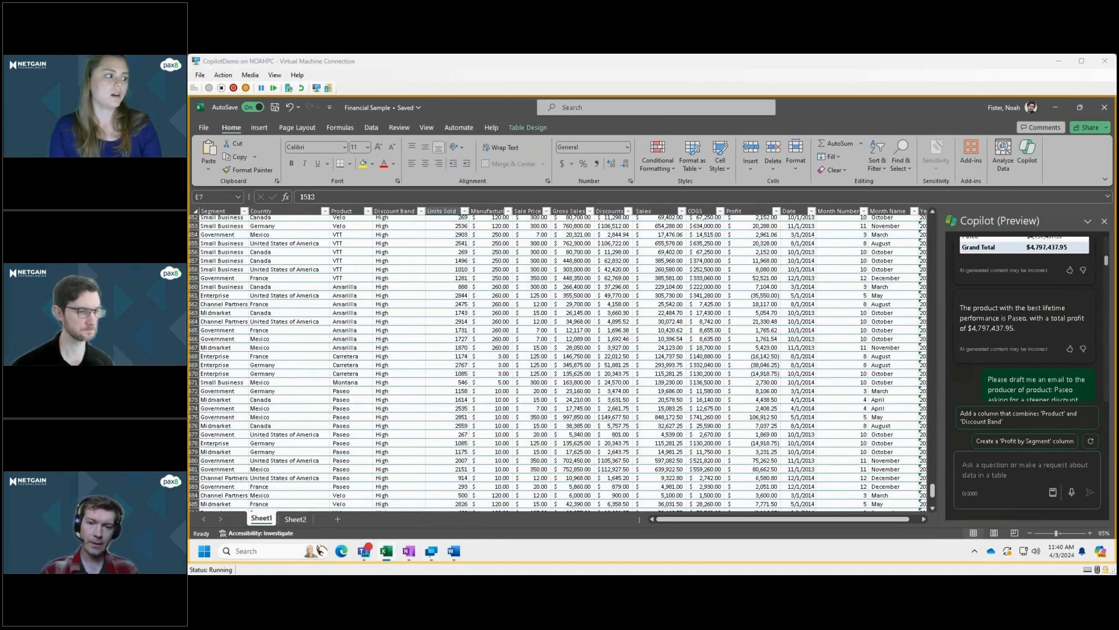
click(1024, 466)
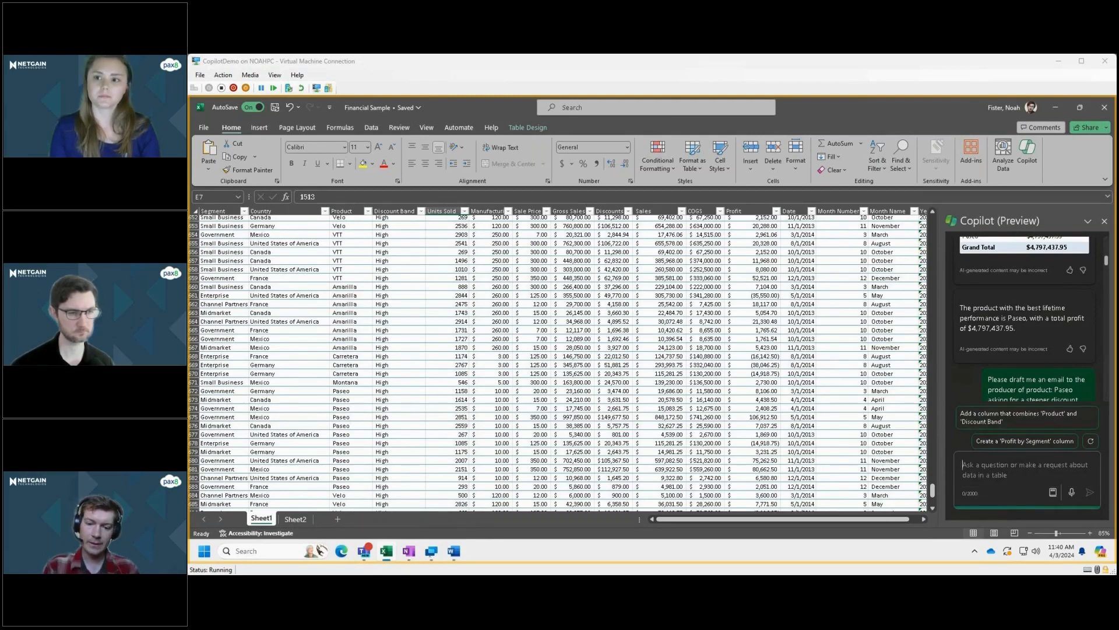
text(Please generate)
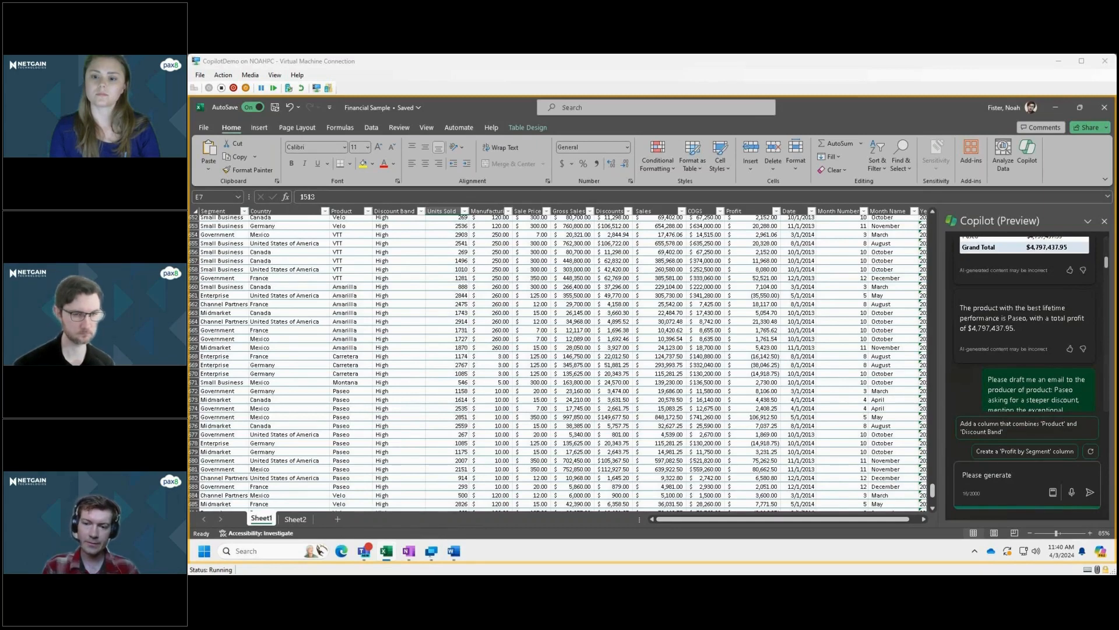
text( a power)
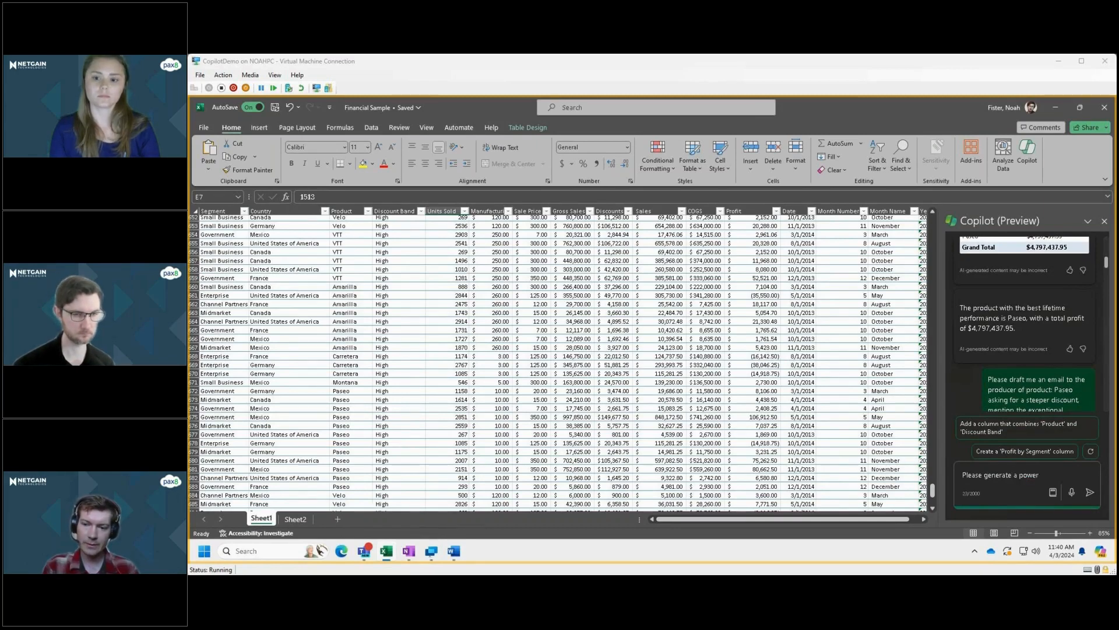
text(point pr)
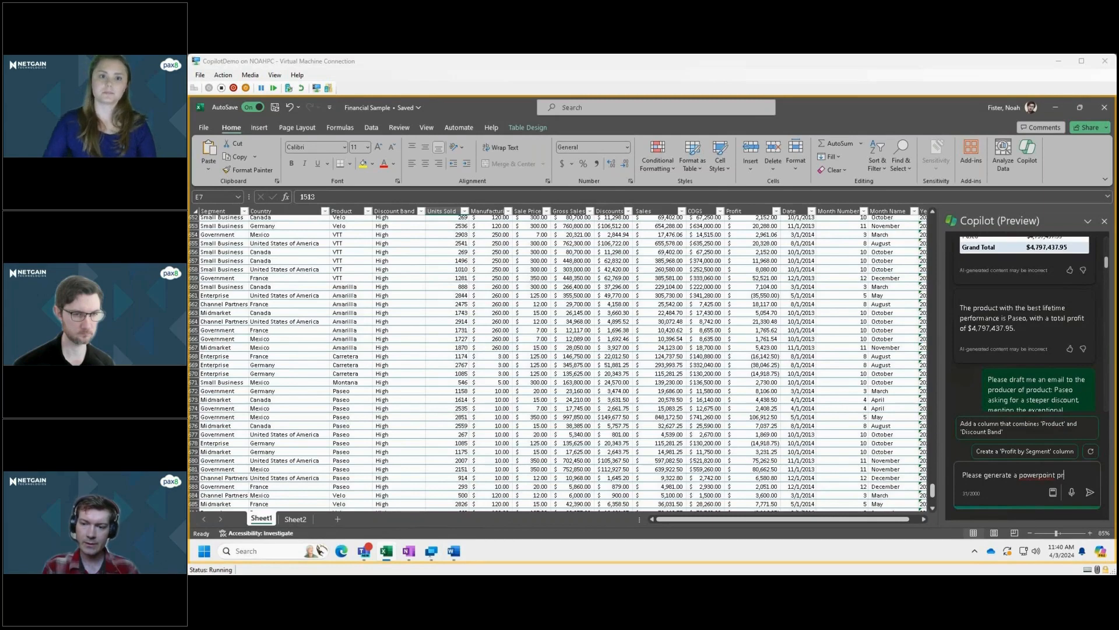
text(esentation base)
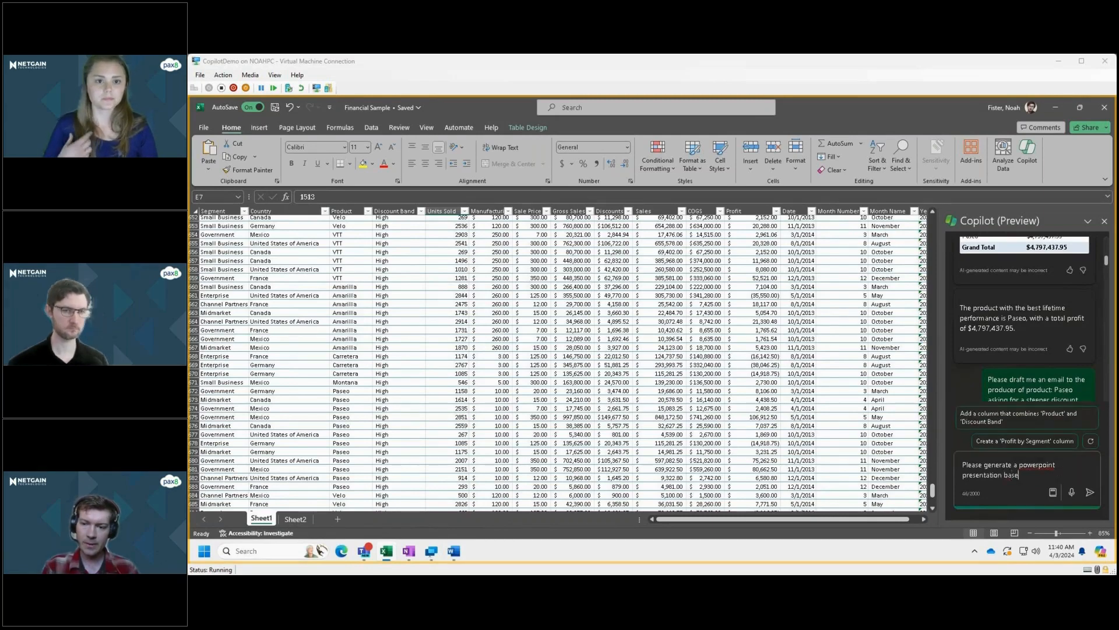
text(d on the info)
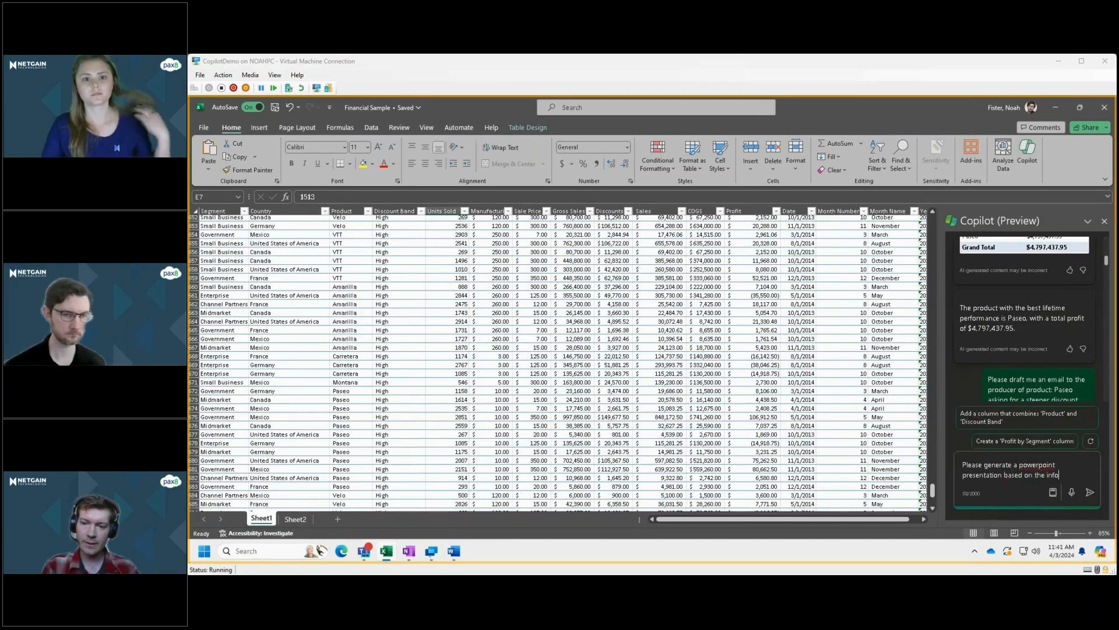
text(rmation is)
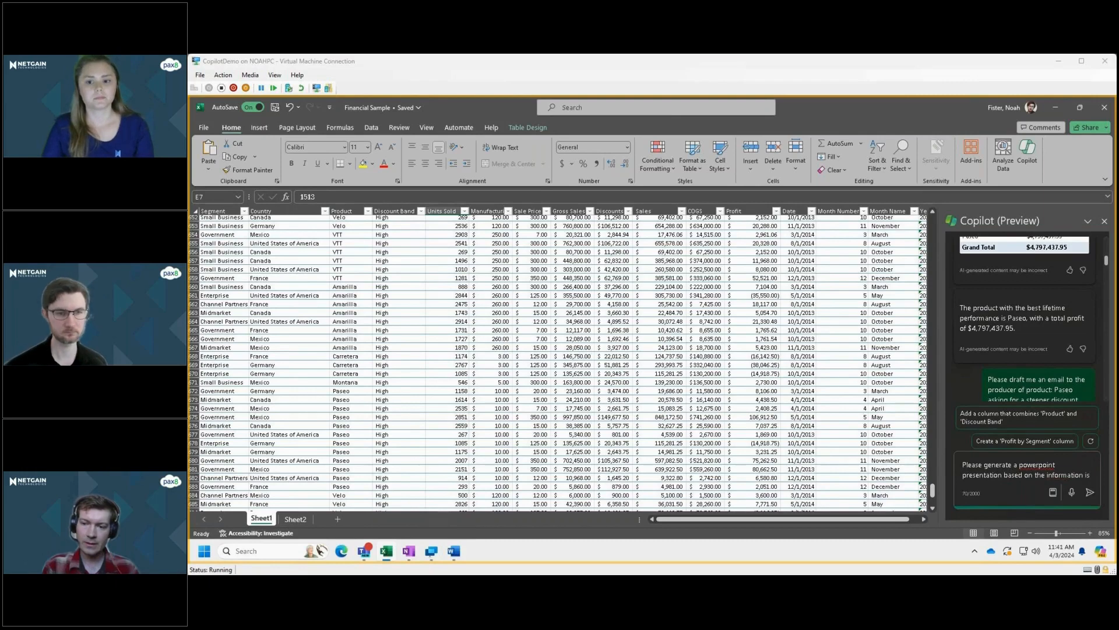
key(BackSpace)
key(BackSpace)
text(n this ex)
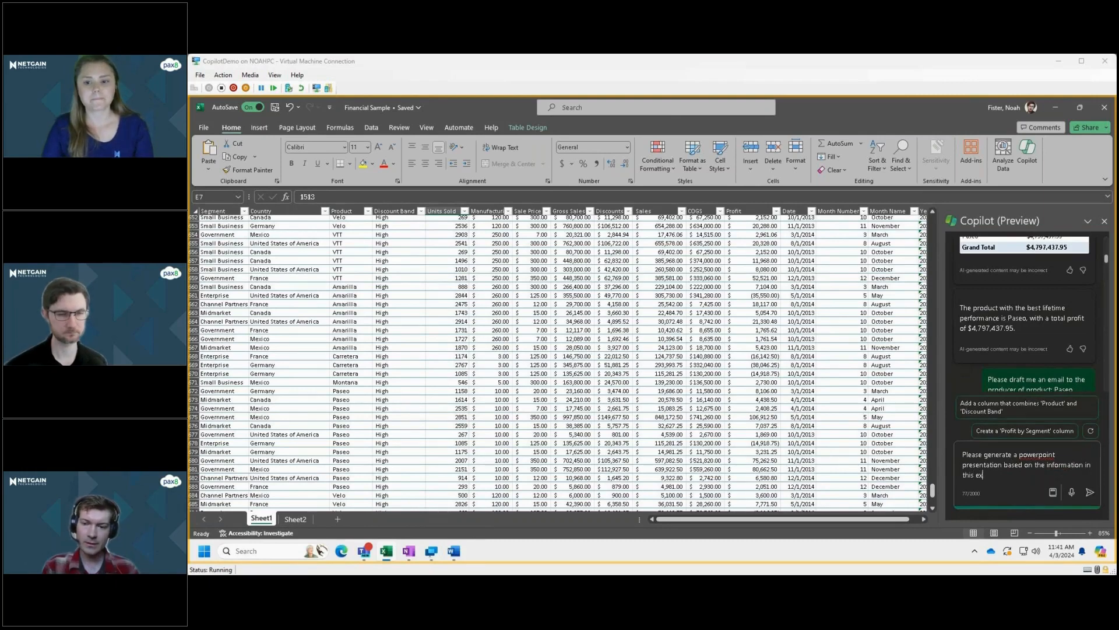
text(cel workbook; )
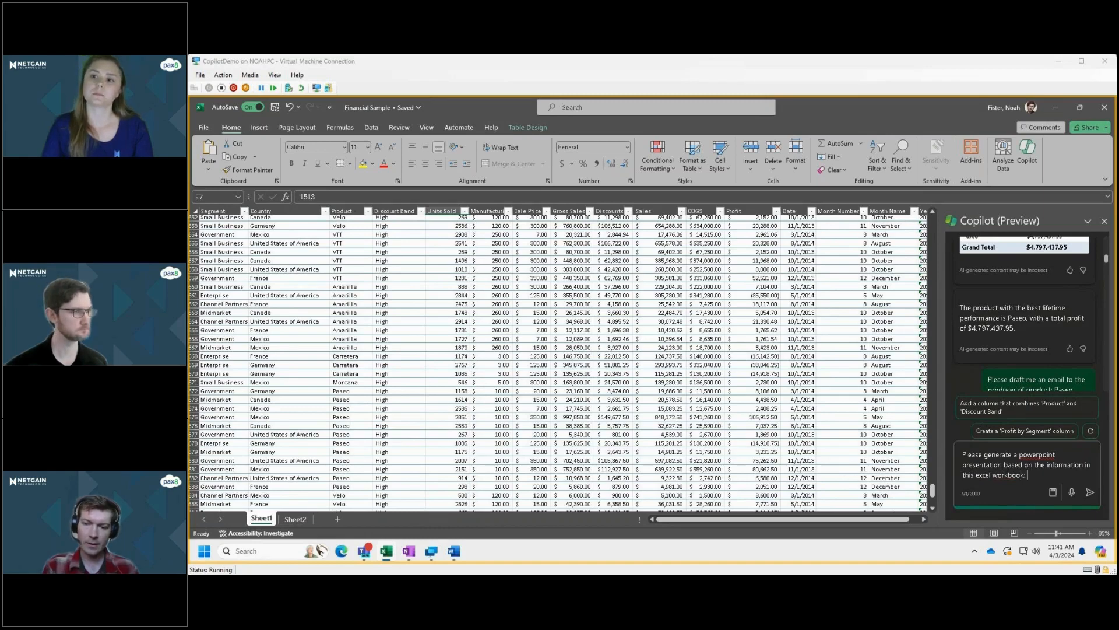
text(the audience w)
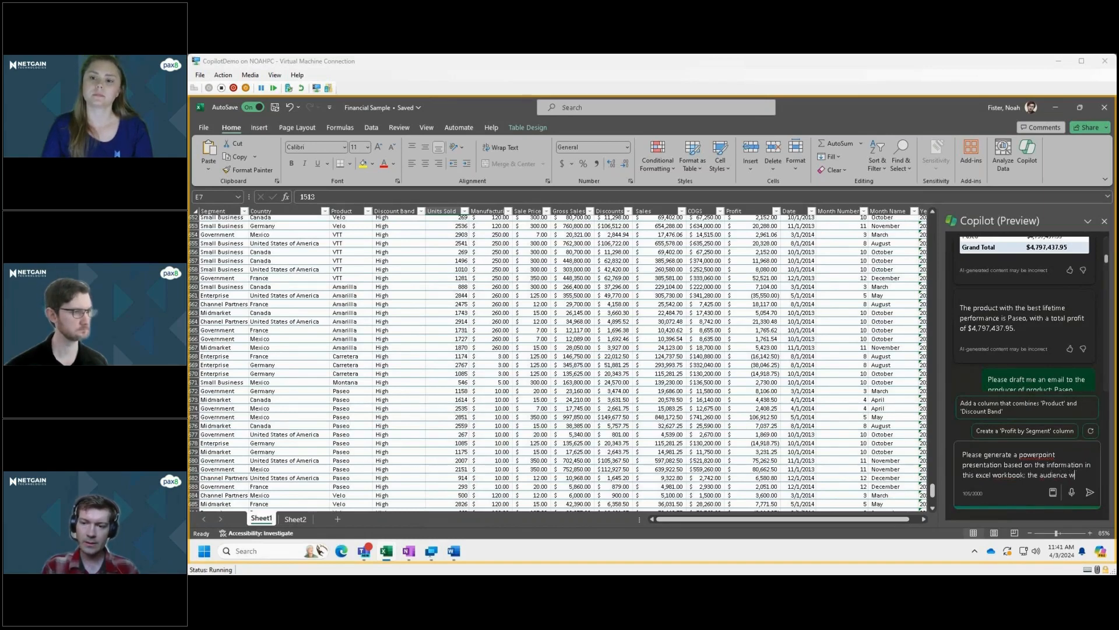
Complete the presentation request with "the audience is Private Equity investors" and submit it to Copilot.
key(BackSpace)
text(is )
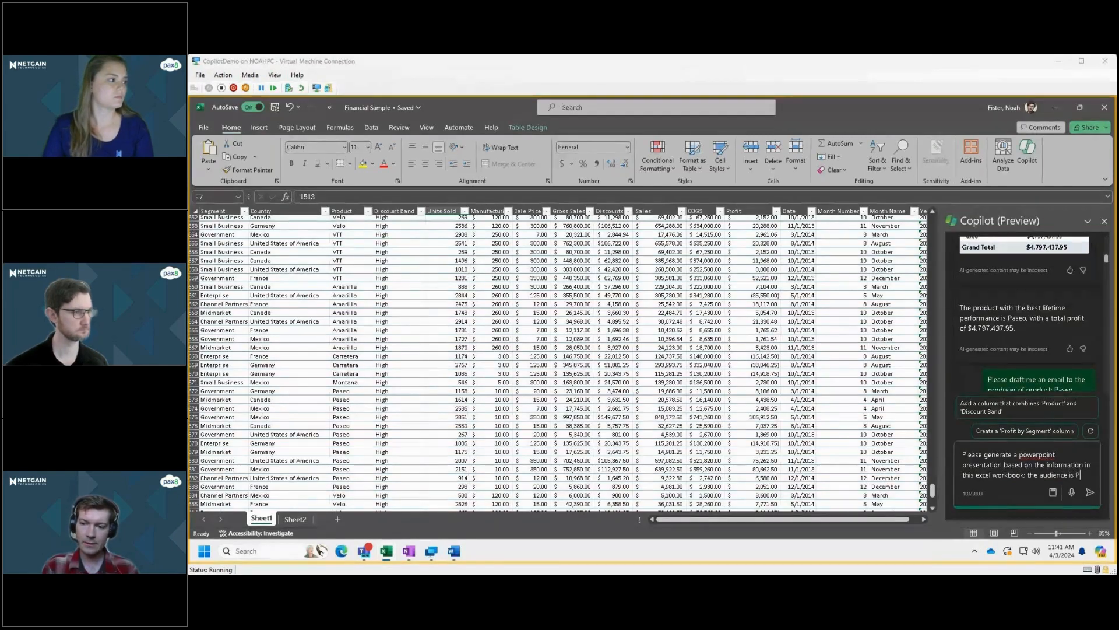
text(Pr)
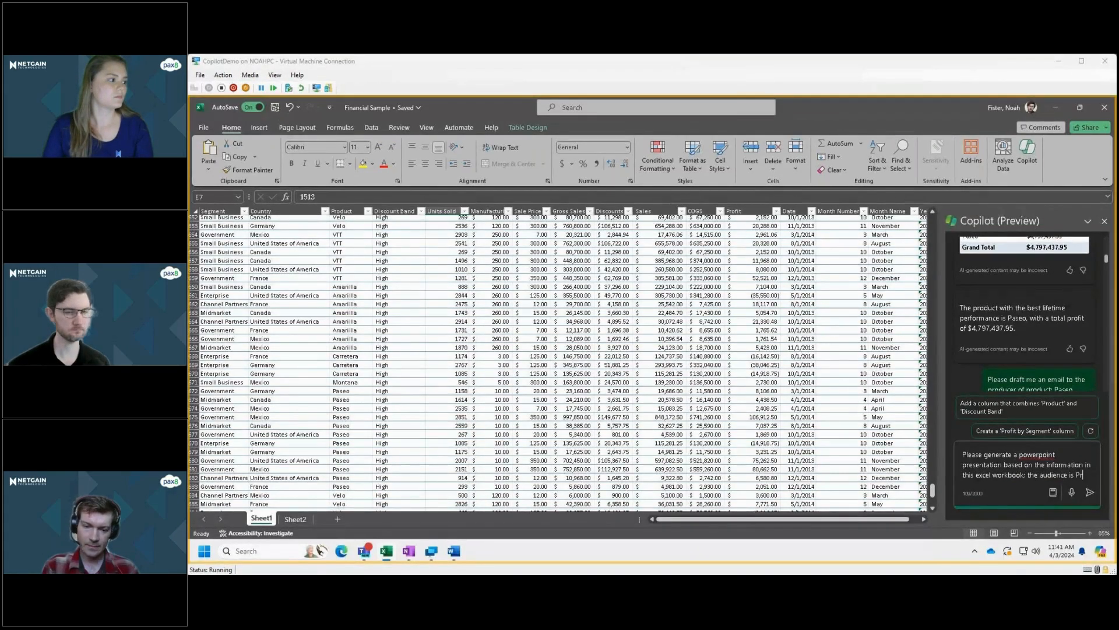
text(ivate )
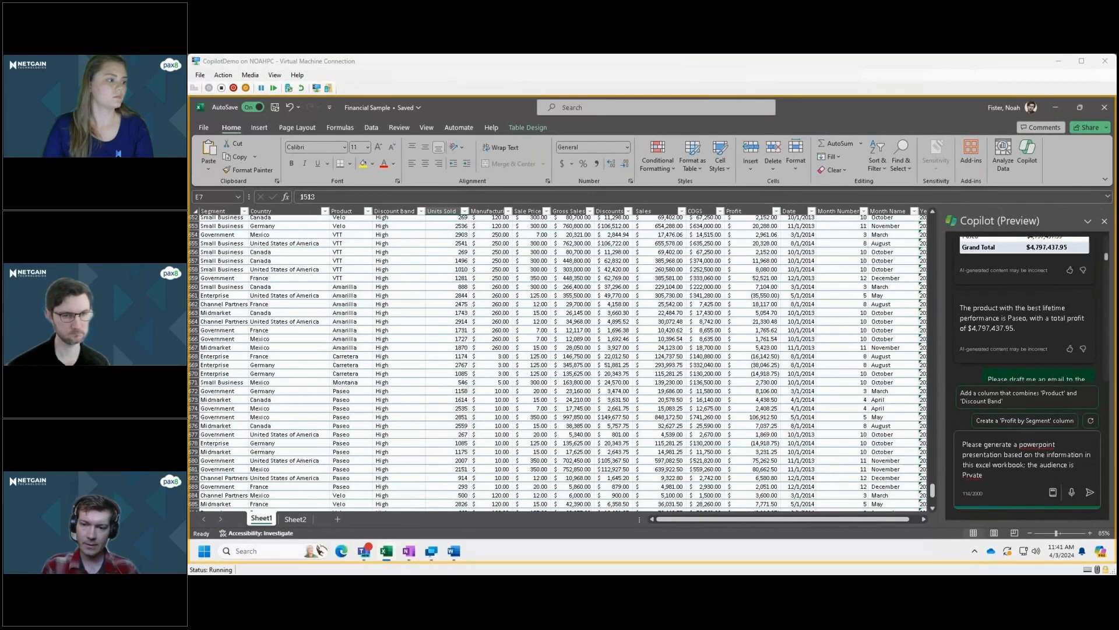
text(E)
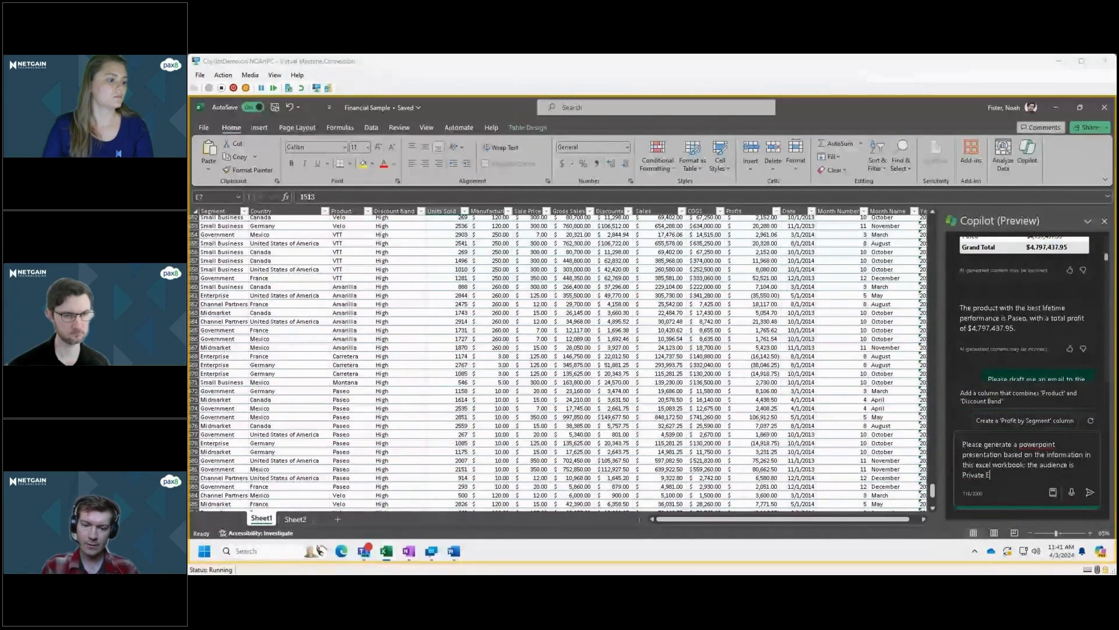
text(qui)
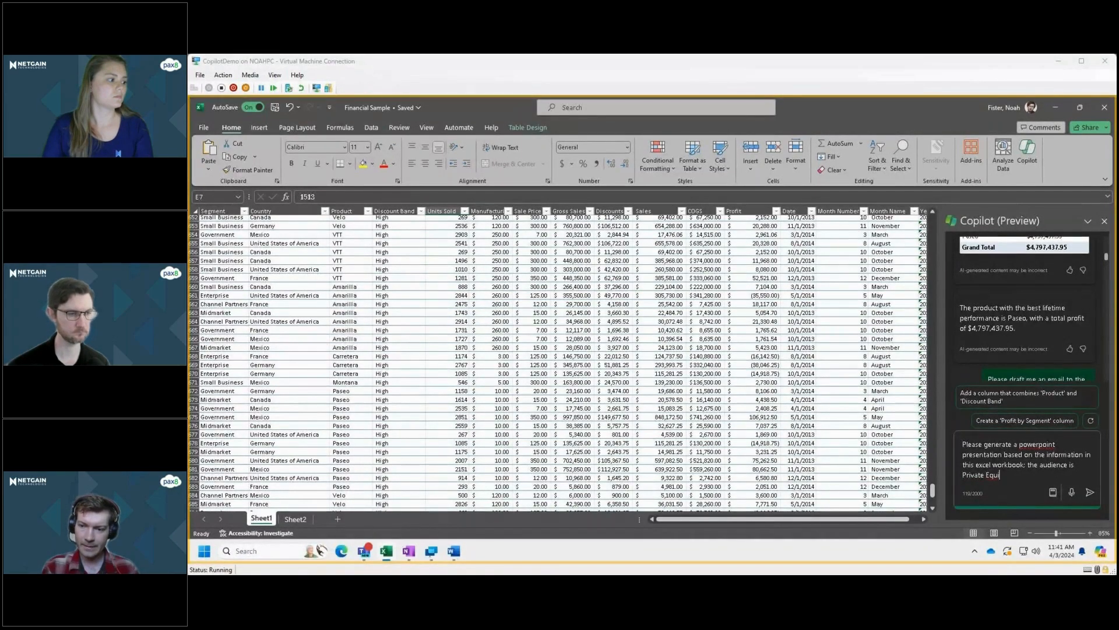
text(ty investors)
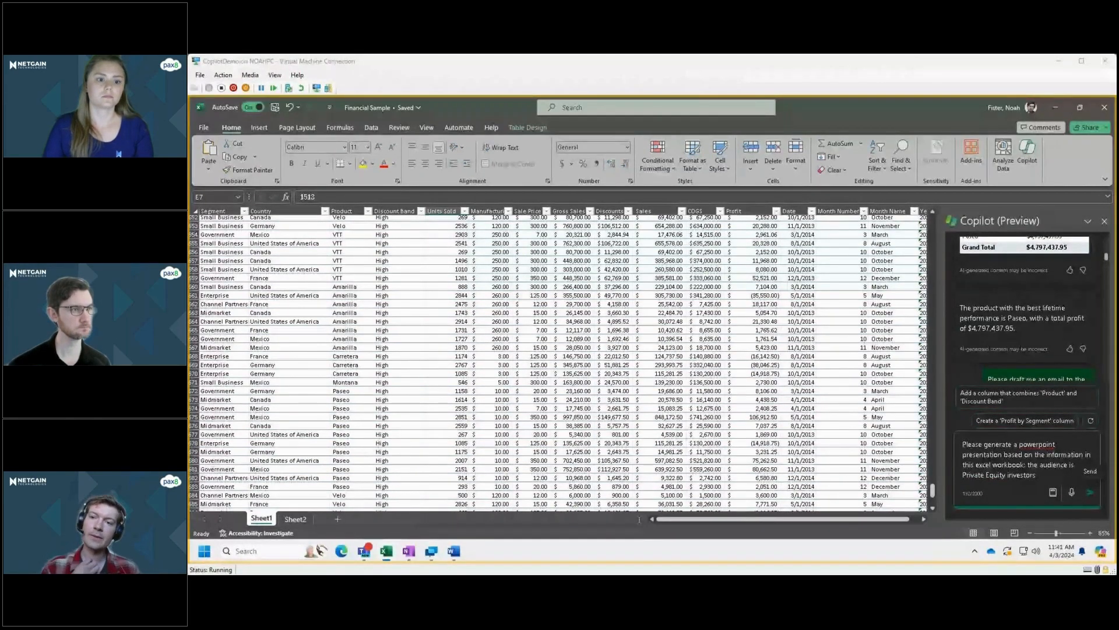
click(1089, 492)
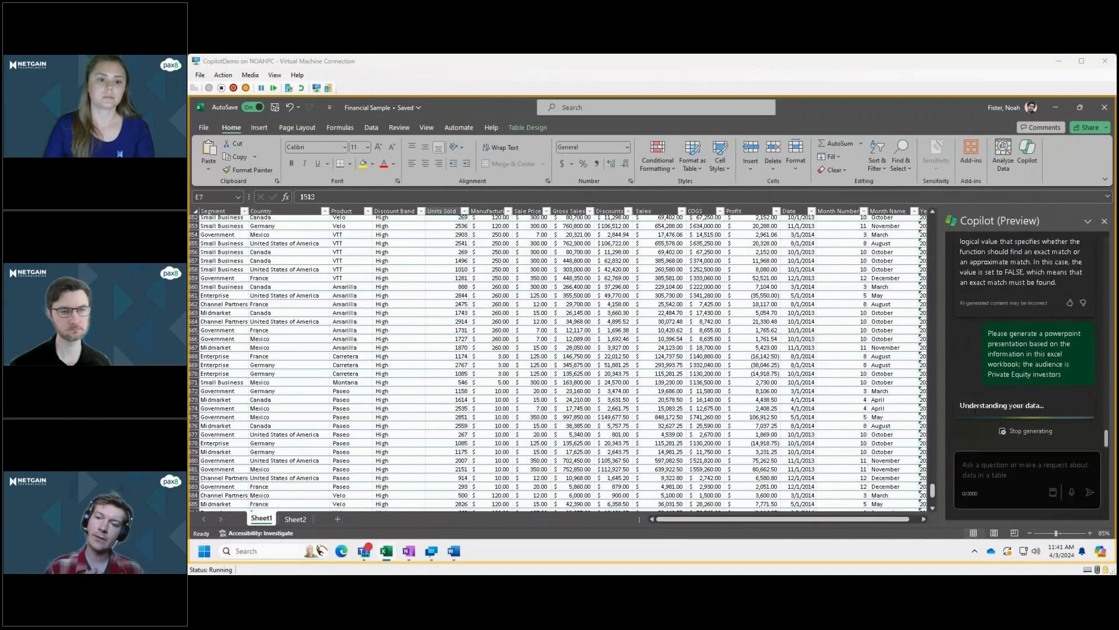